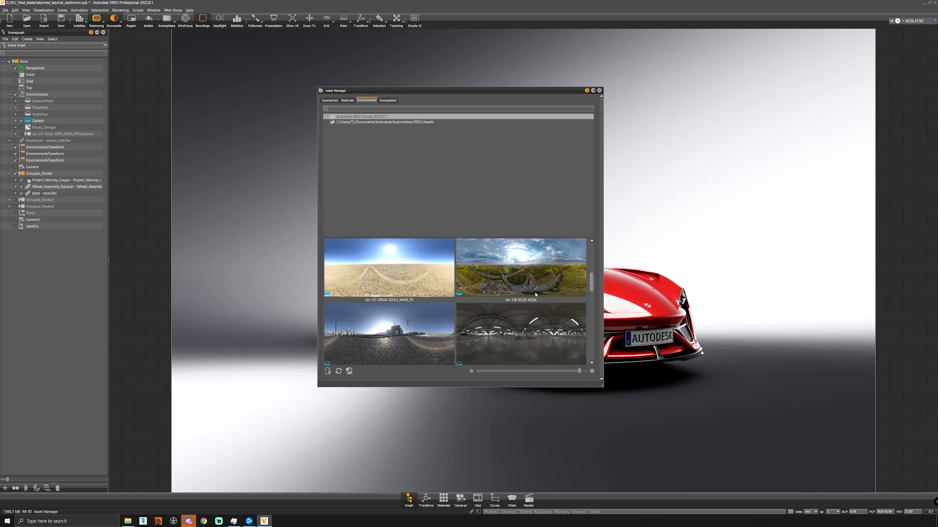
Add the city bridge road HDRI environment with the tall office buildings to the scene from the asset library.
right_click(374, 332)
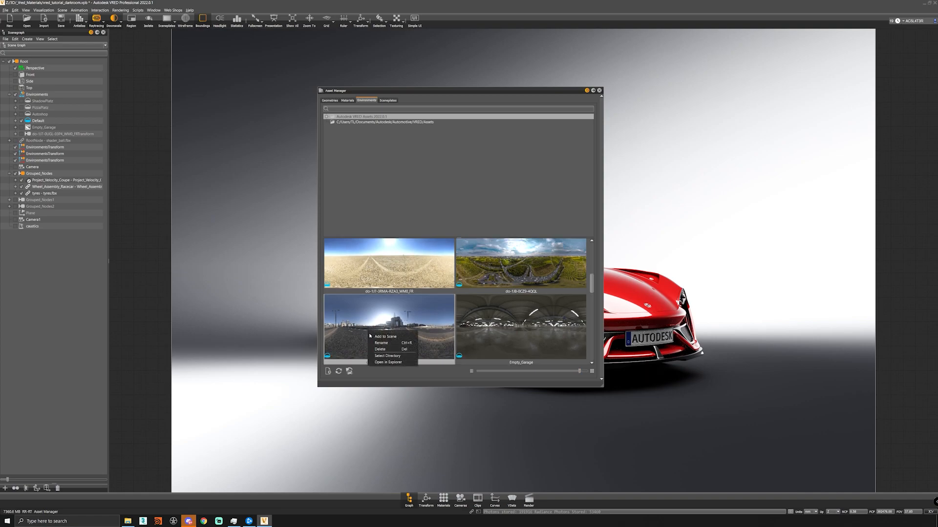
left_click(404, 336)
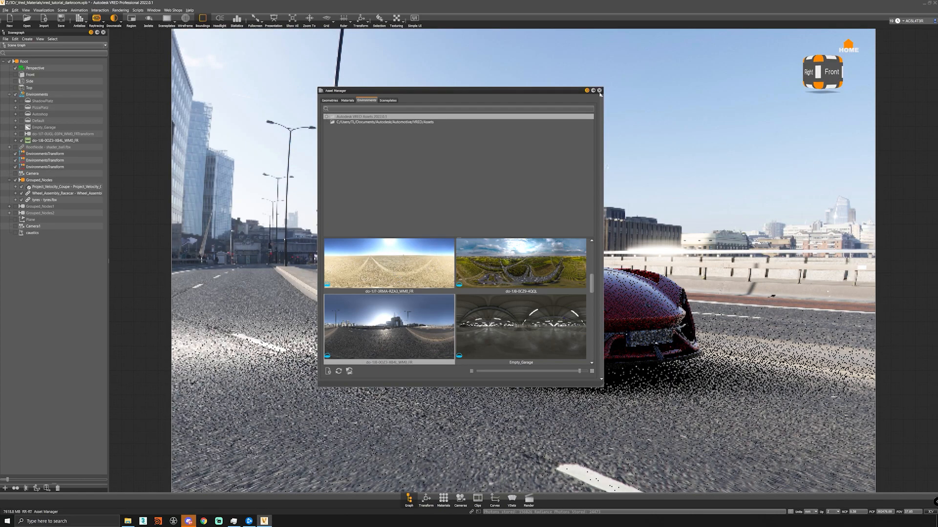
left_click(599, 91)
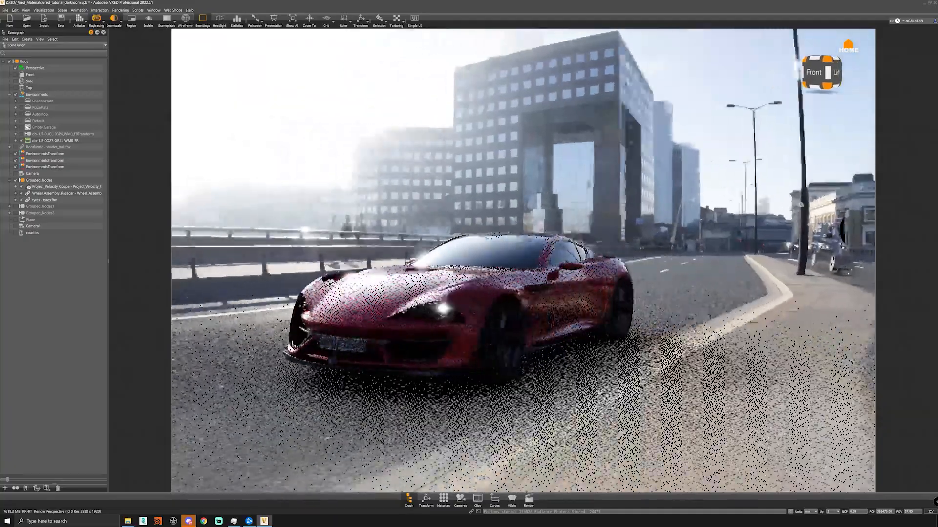
left_click_drag(848, 274, 291, 287)
scroll(732, 276, "down", 4)
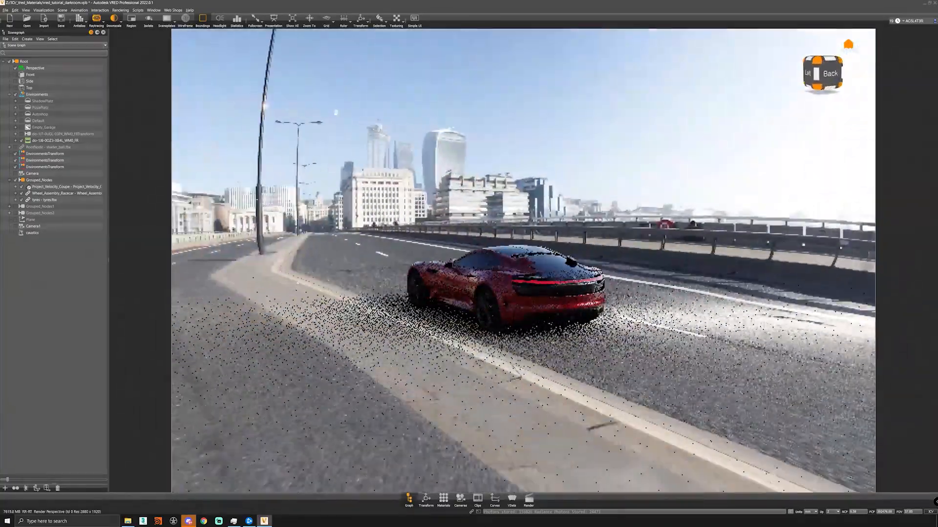
left_click_drag(484, 215, 531, 206)
left_click_drag(546, 295, 740, 277)
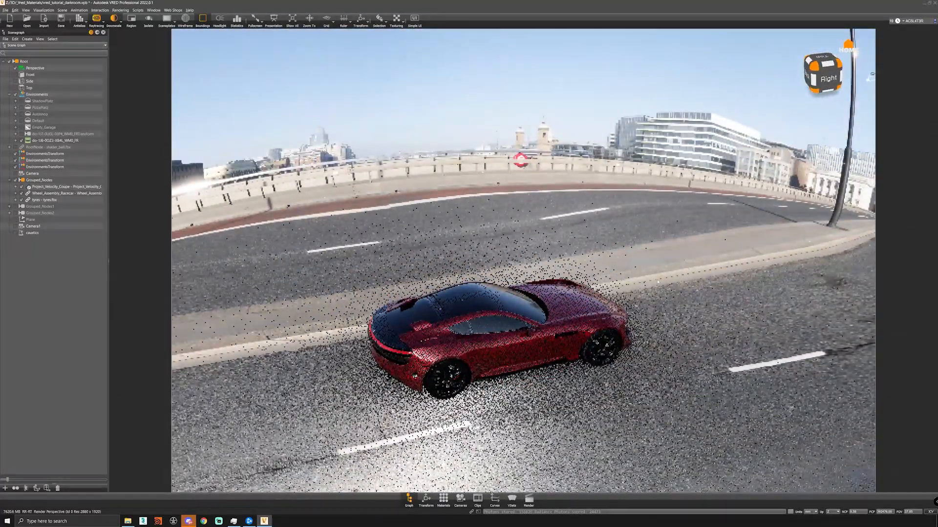
left_click_drag(678, 277, 195, 105)
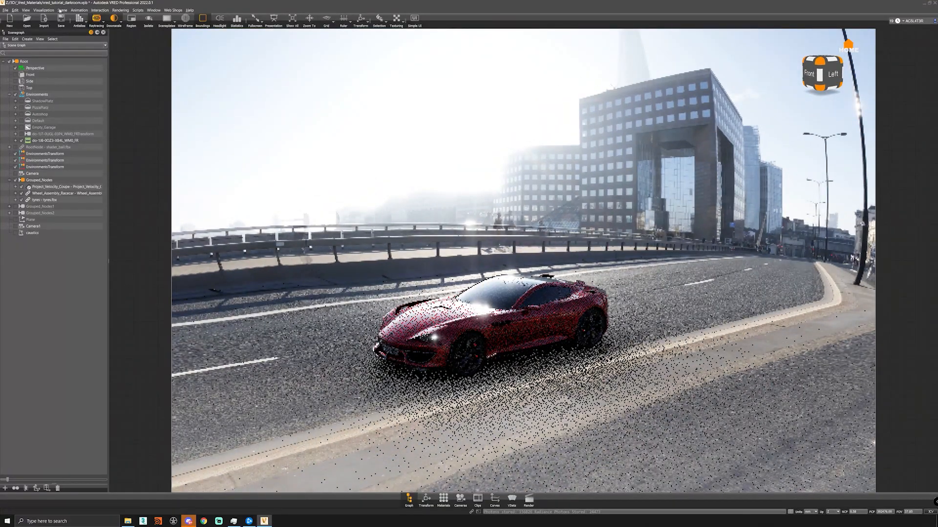
Add the city street backplate with the large arched office building to the scene from the Autodesk VRED sceneplate assets.
left_click(60, 10)
mouse_move(42, 7)
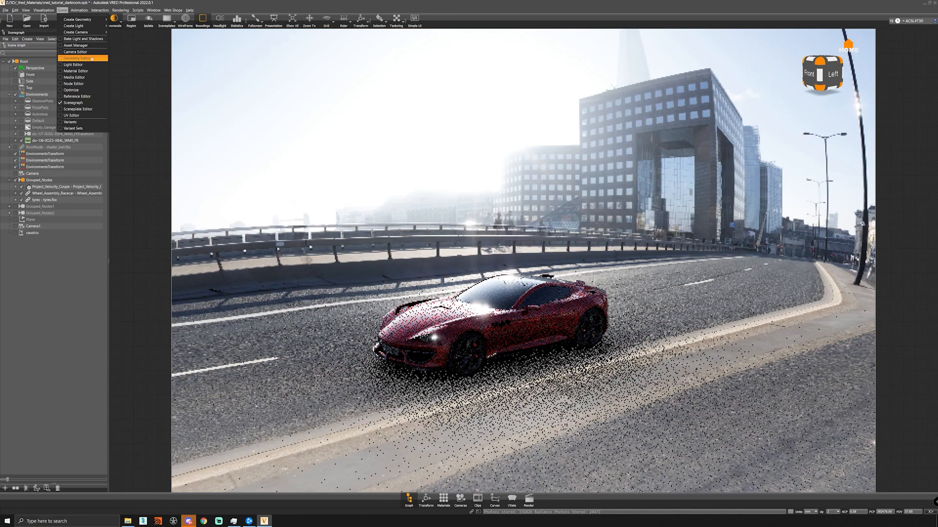
left_click(78, 44)
left_click(387, 100)
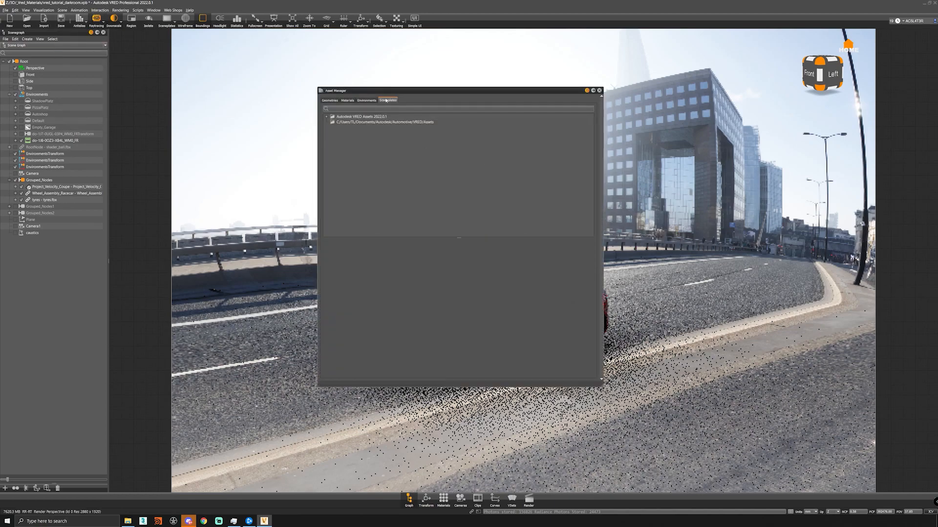
left_click(367, 118)
left_click_drag(478, 371, 577, 371)
left_click(465, 282)
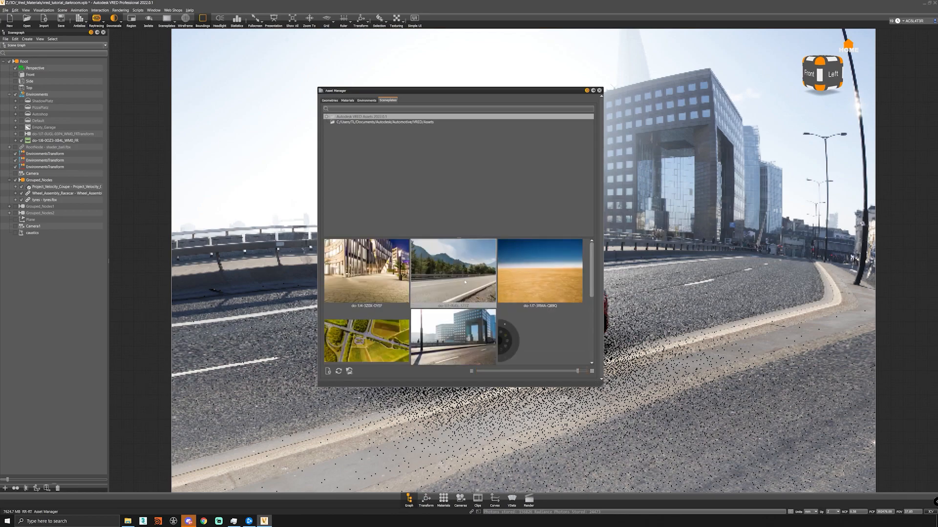
right_click(456, 336)
left_click(476, 352)
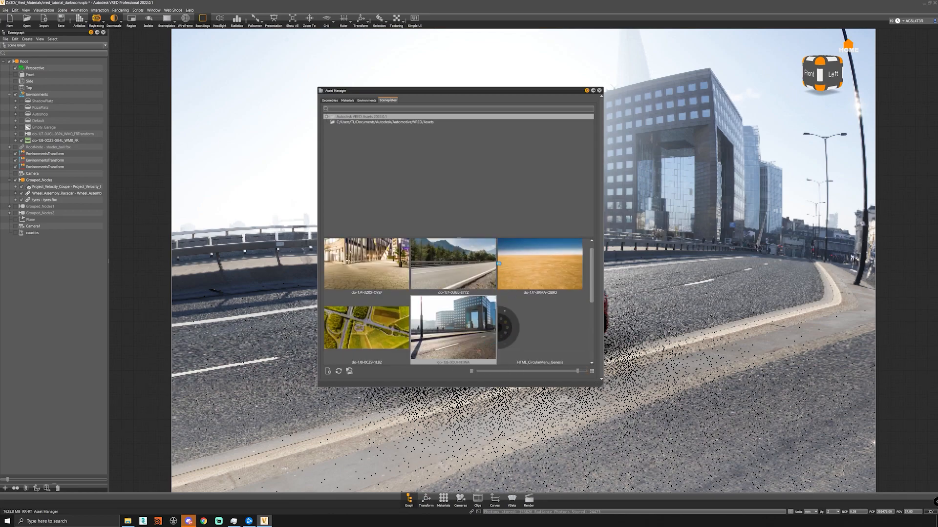
left_click(599, 91)
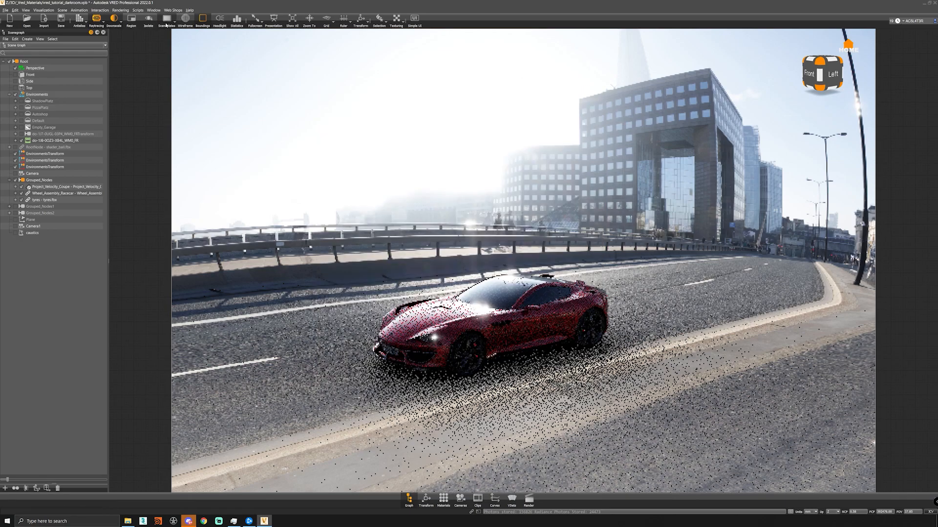
Turn on sceneplate display and hide the mountain road backplate so the city street backplate shows behind the car.
left_click(167, 22)
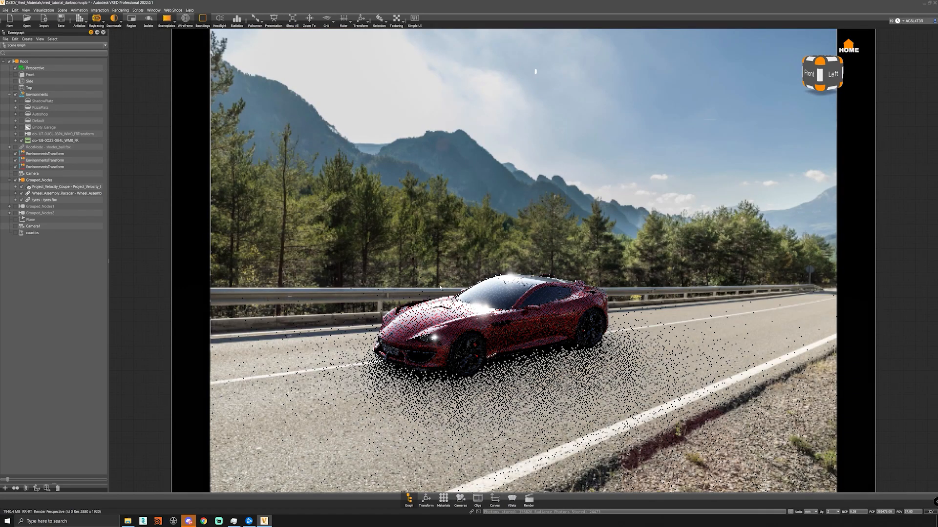
left_click_drag(440, 288, 485, 233, "alt")
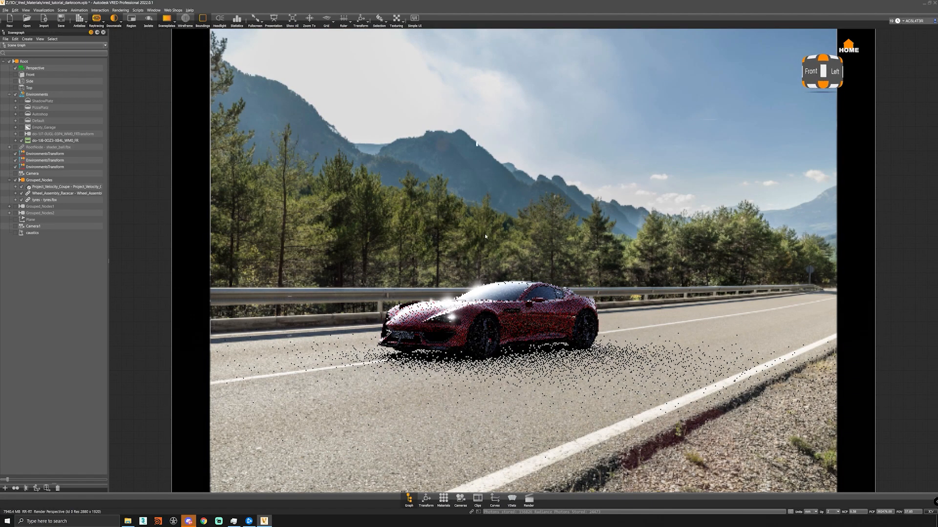
left_click(63, 10)
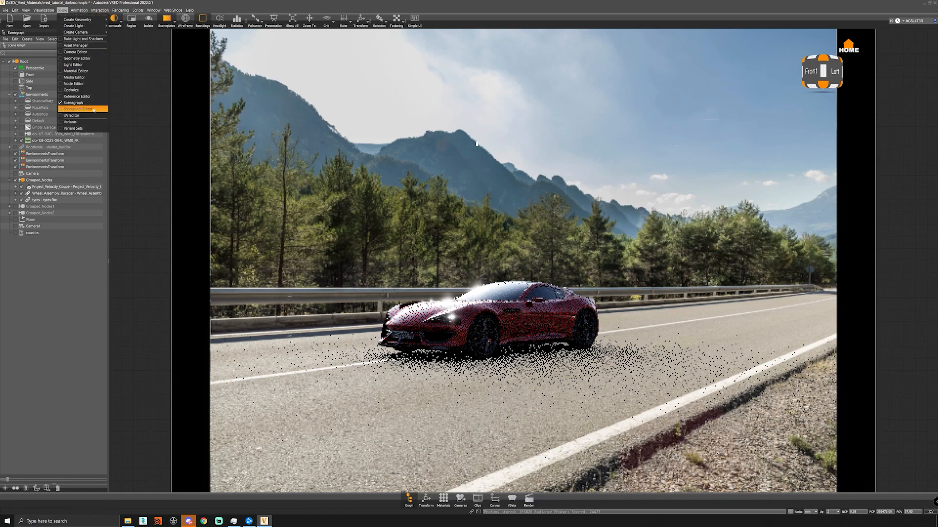
left_click(78, 108)
left_click(381, 205)
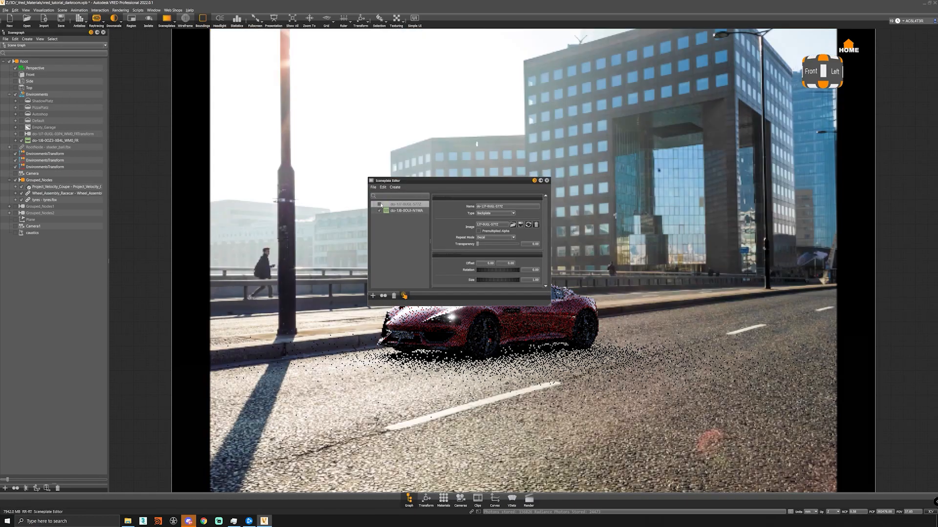
Check the image information of the city street backplate for its camera data and focal length.
left_click(410, 212)
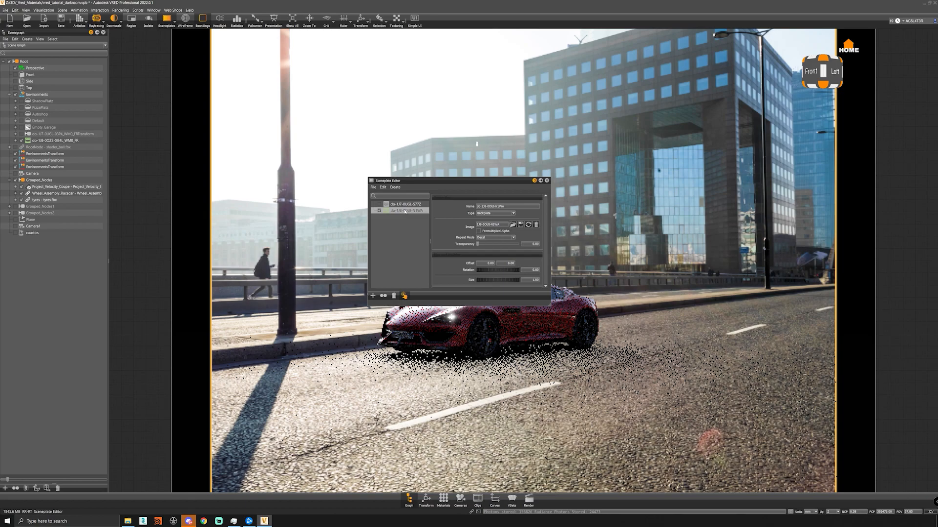
right_click(404, 212)
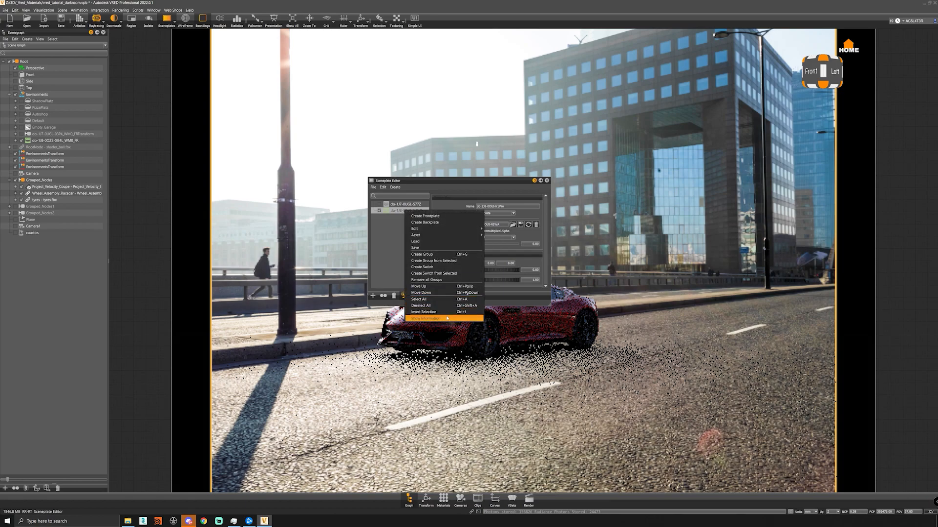
left_click(447, 318)
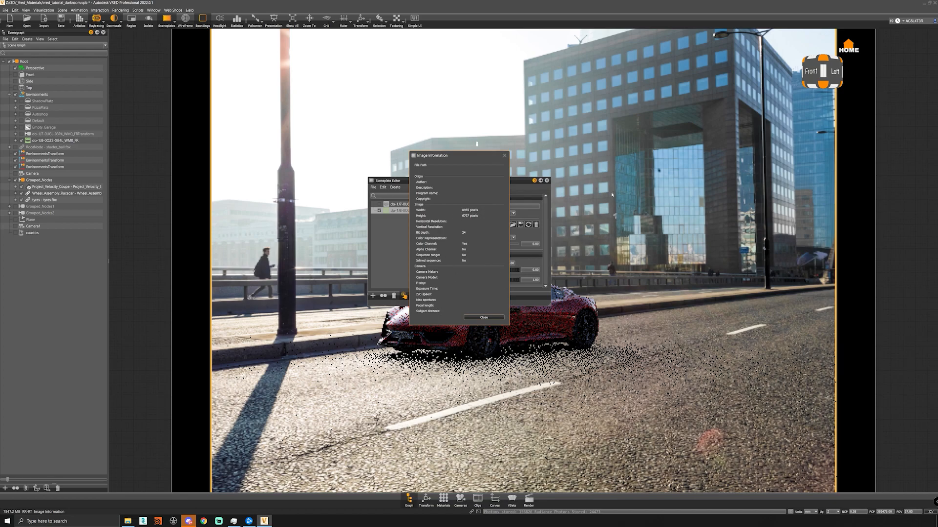
left_click(484, 318)
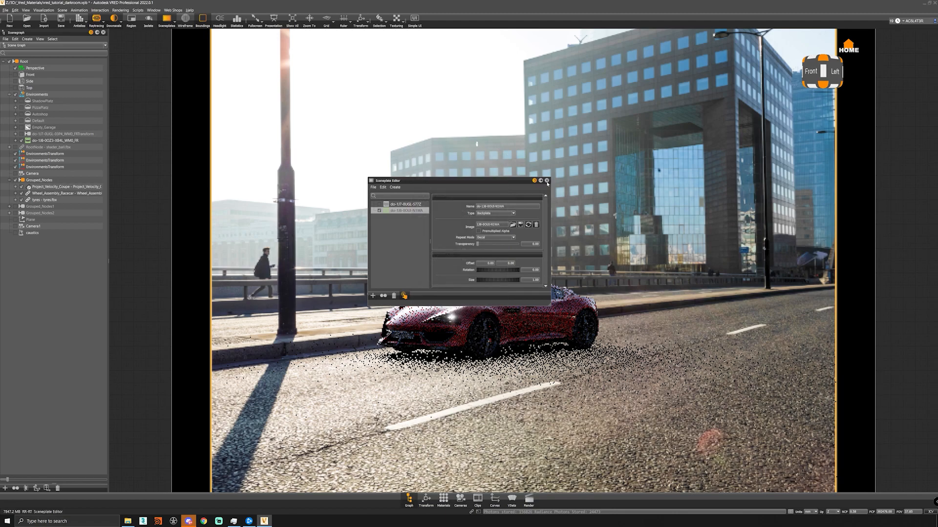
left_click(546, 180)
left_click_drag(466, 326, 550, 312, "alt")
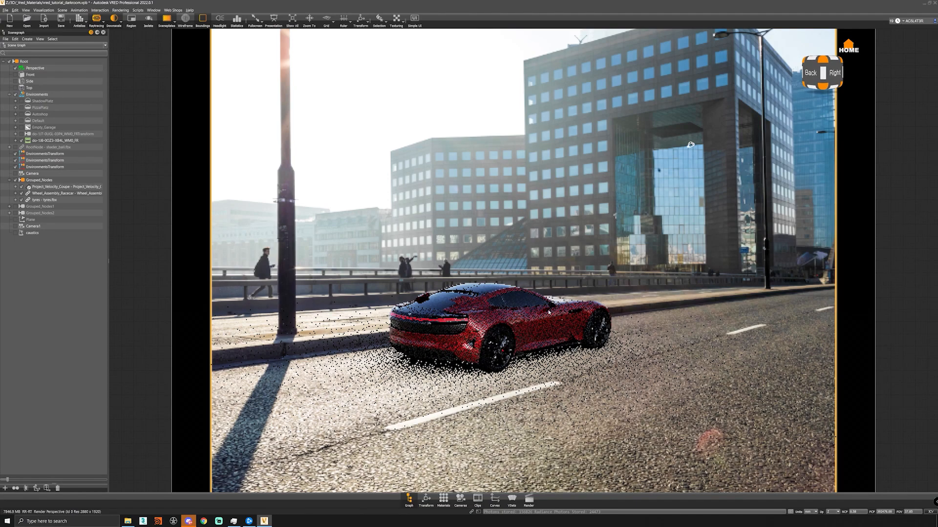
mouse_move(691, 144)
left_mouse_down("alt")
mouse_move(665, 127)
mouse_move(690, 140)
left_mouse_up("alt")
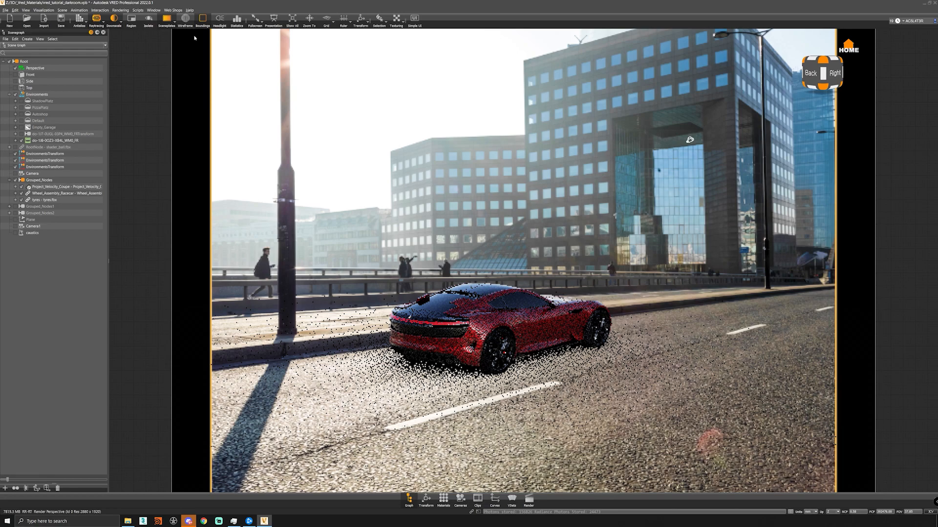
Look up the backplate's focal length in its image specs on the Domeble web shop.
left_click(173, 9)
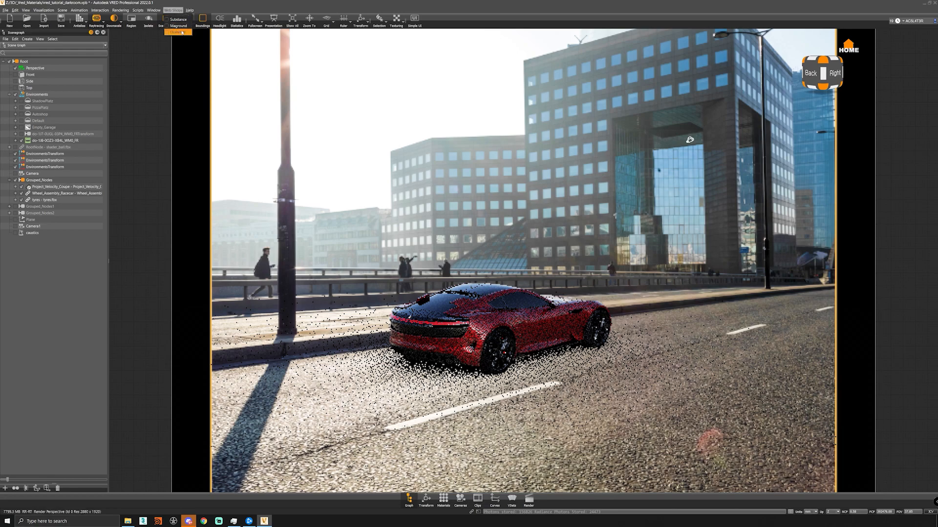
left_click(181, 32)
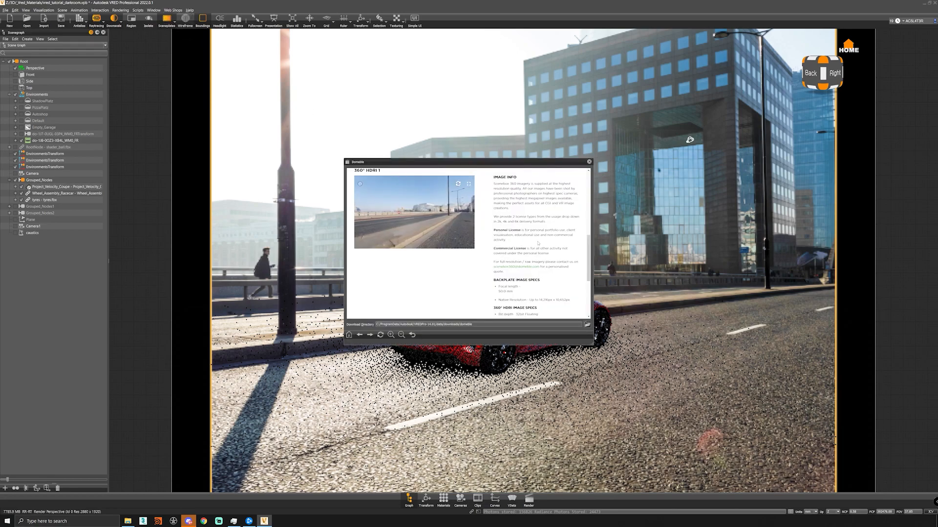
scroll(538, 243, "up", 3)
scroll(539, 244, "down", 4)
left_click_drag(514, 278, 495, 272)
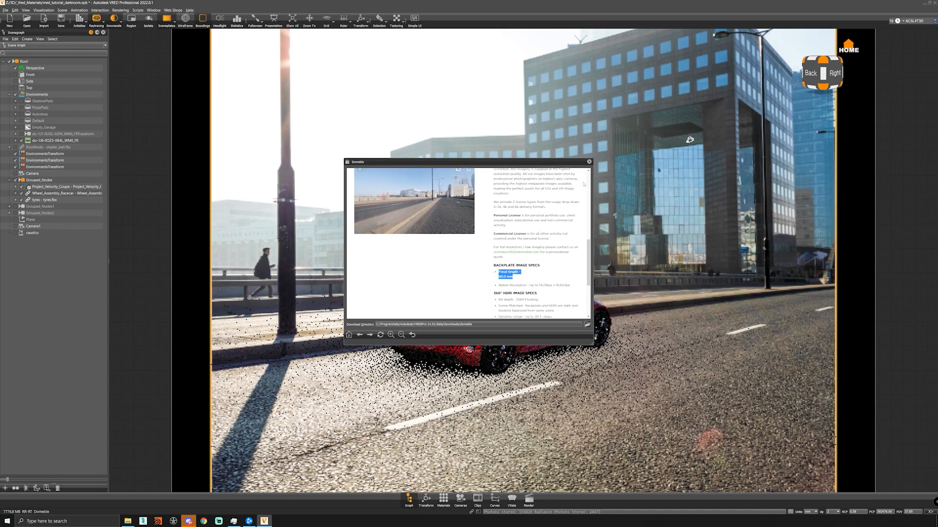
left_click(589, 162)
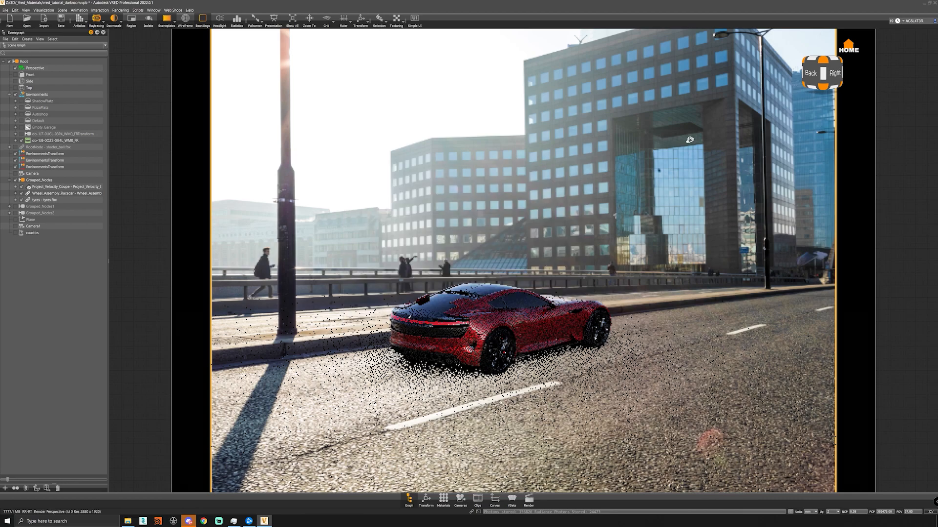
Set the Perspective camera's focal length to 50 mm and orbit to a front three-quarter view of the car.
left_click(460, 498)
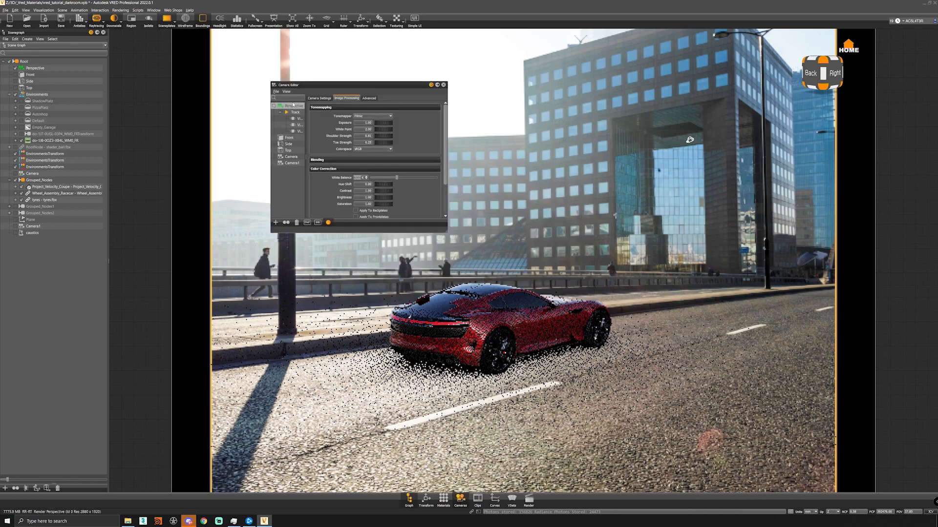
left_click(319, 98)
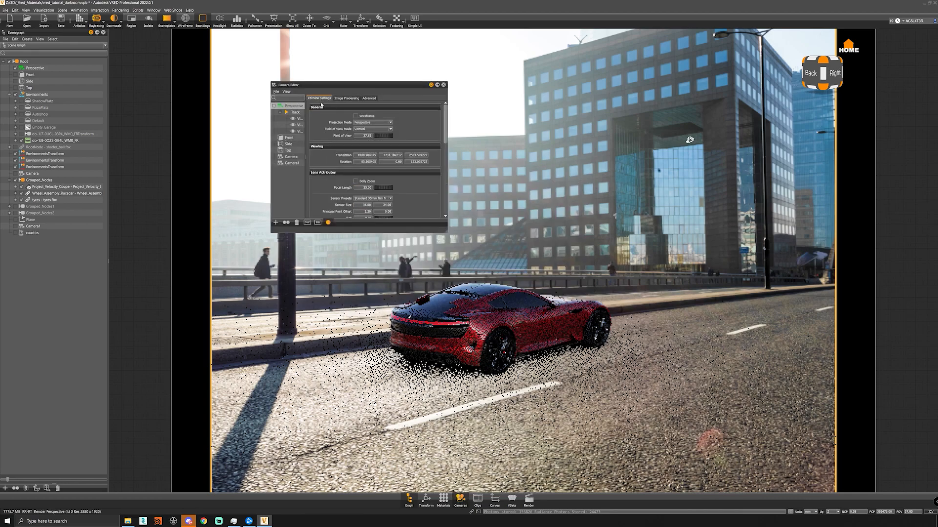
double_click(363, 188)
type("50")
key("Return")
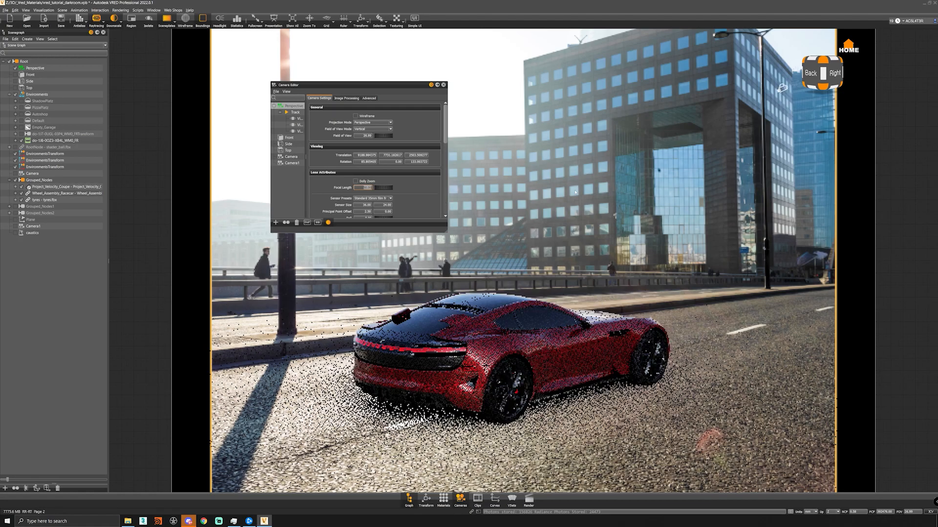
left_click(443, 84)
left_click_drag(527, 366, 615, 363)
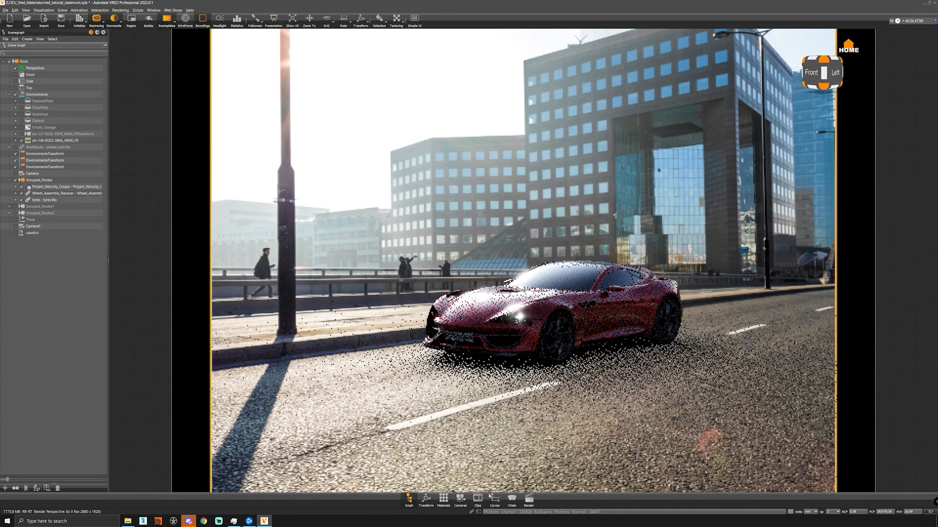
Enable Perspective Match in the Perspective camera's advanced settings and clear the view for editing the vanishing lines.
left_click(461, 498)
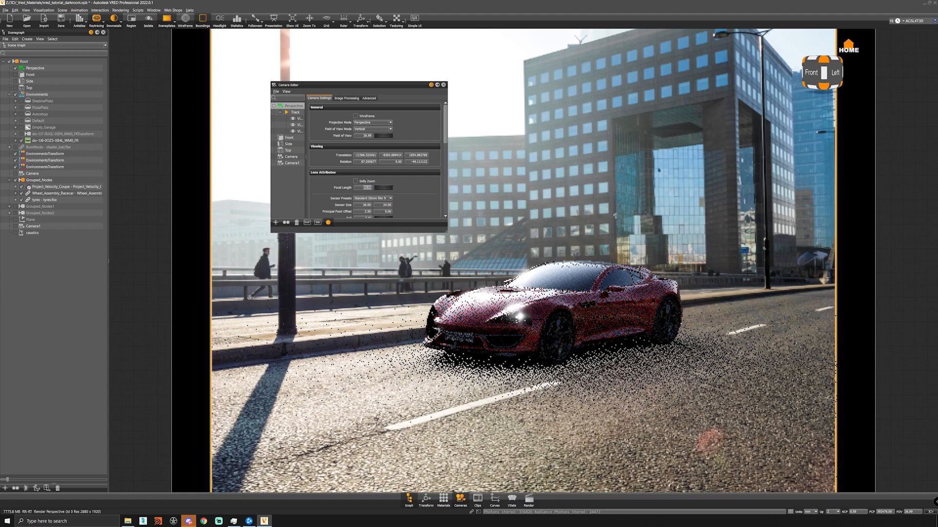
left_click(369, 98)
scroll(331, 140, "down", 1)
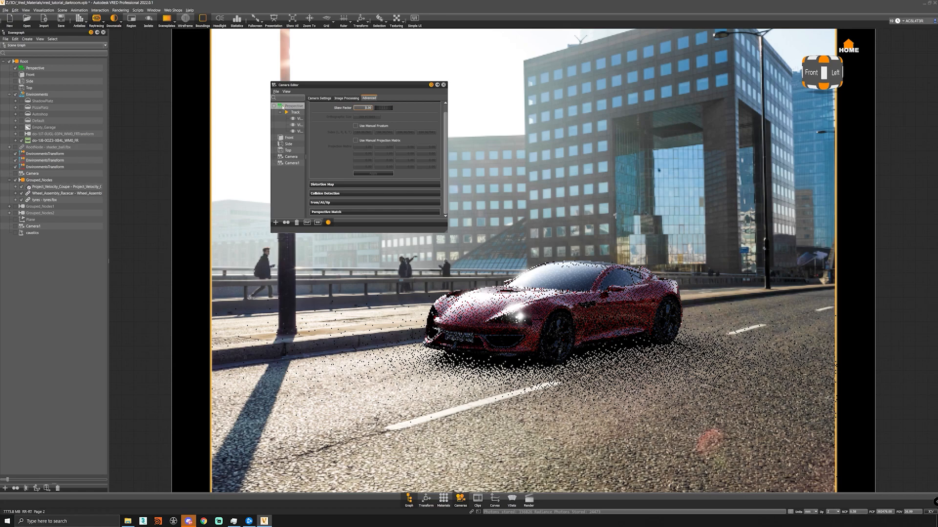
left_click(368, 211)
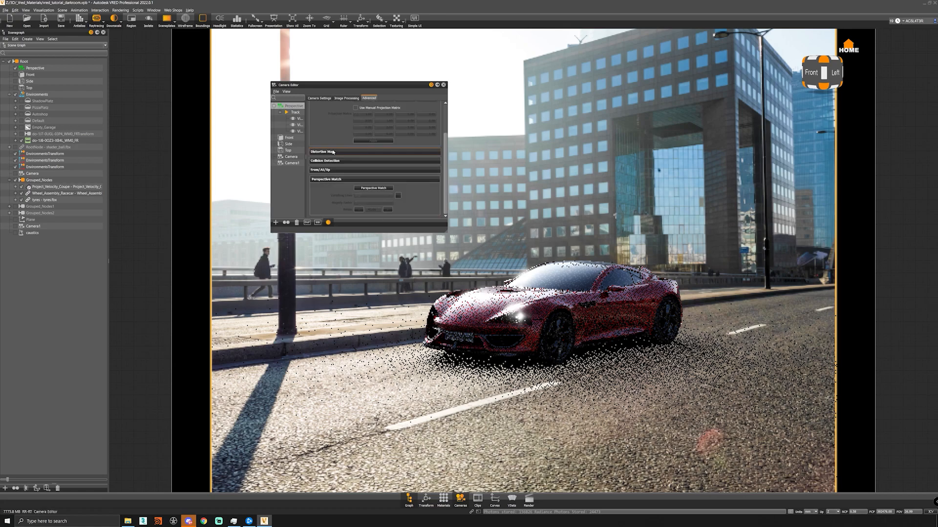
left_click(371, 189)
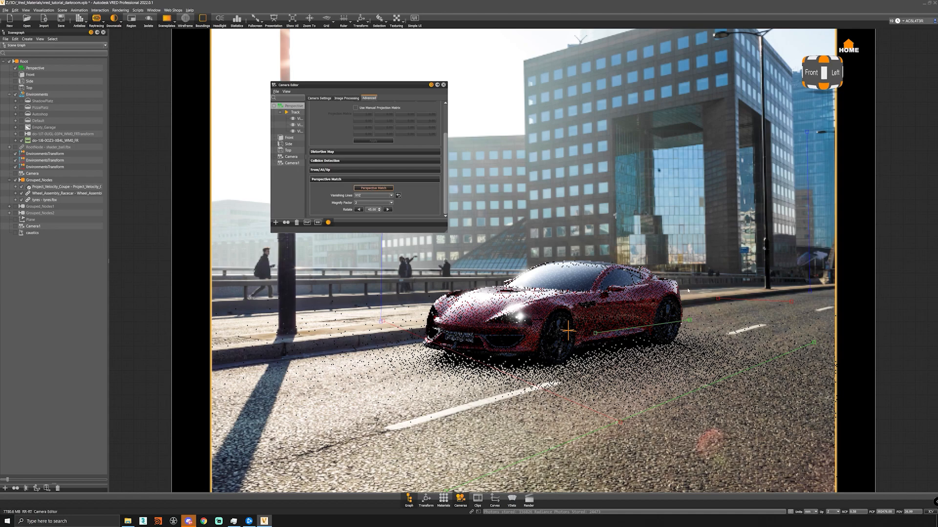
left_click(443, 86)
left_click_drag(382, 292, 390, 270, "alt")
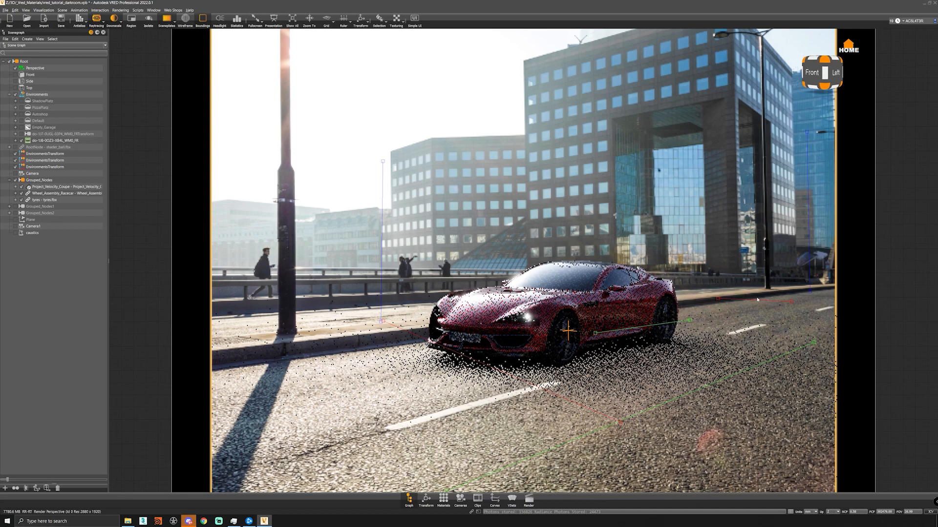
Align the lower green vanishing line with the white lane dash in the foreground of the road.
left_click_drag(768, 365, 623, 330)
left_click_drag(674, 312, 567, 388)
left_click_drag(298, 455, 389, 429)
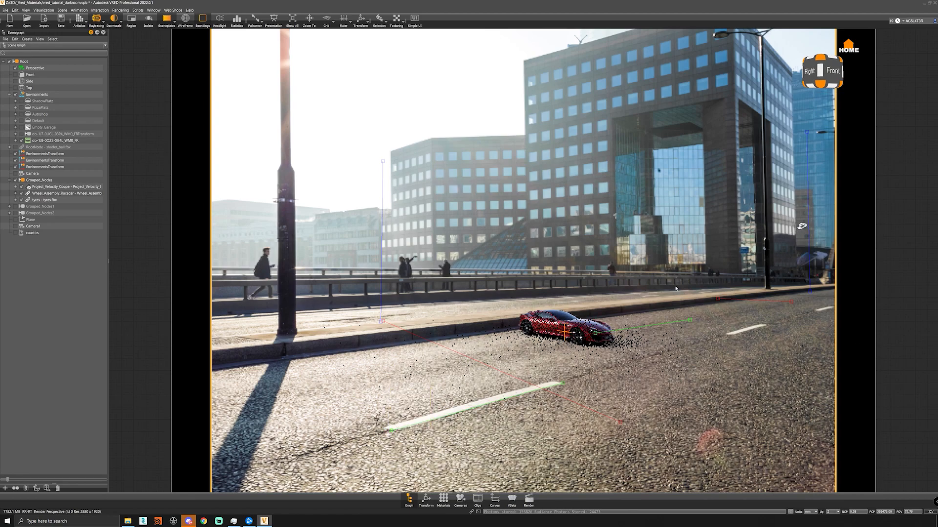
Align the upper green vanishing line with the curb and both blue lines with vertical edges of the large building.
left_click_drag(644, 331, 704, 302)
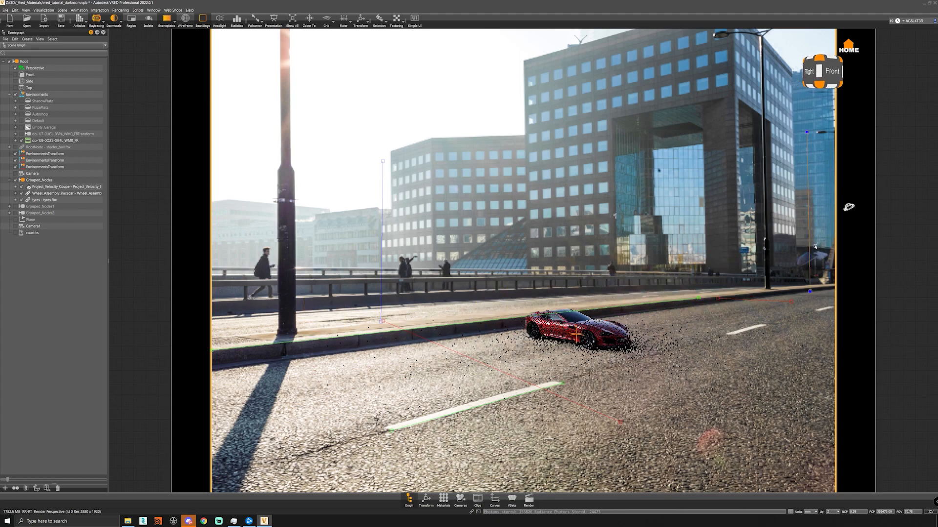
left_click_drag(806, 238, 710, 218)
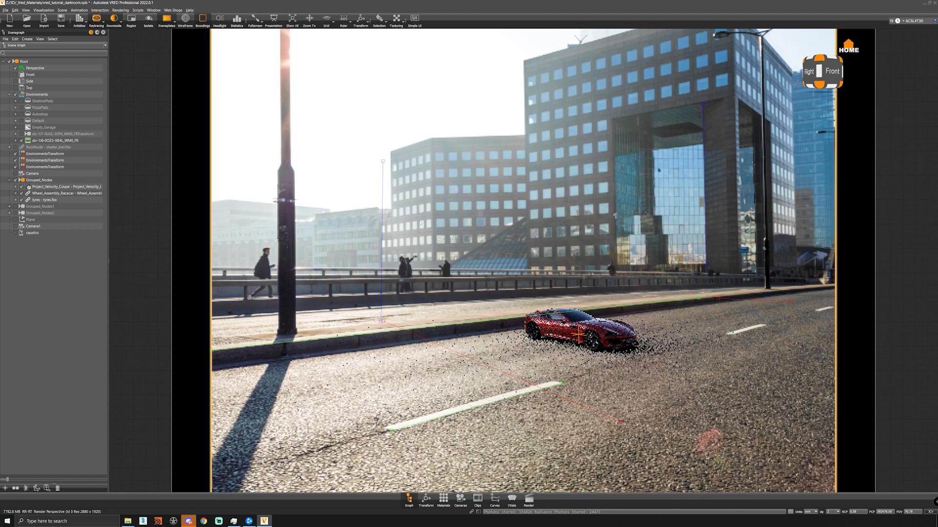
left_click_drag(378, 287, 532, 241)
left_click_drag(533, 111, 528, 64)
Align both red vanishing lines with the window rows on the large building's front facade and orbit to a rear three-quarter view of the car.
left_click_drag(433, 335, 572, 145)
left_click_drag(771, 227, 670, 97)
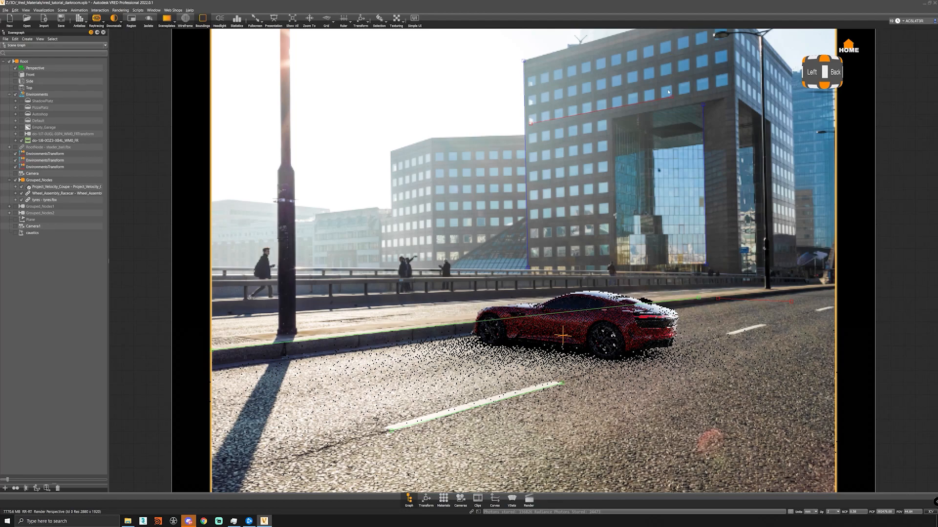
left_click_drag(755, 301, 614, 218)
left_click_drag(664, 195, 720, 159, "alt")
Set the Perspective camera's focal length back to 50 mm and move the camera back so the car sits smaller on the road.
left_click(460, 498)
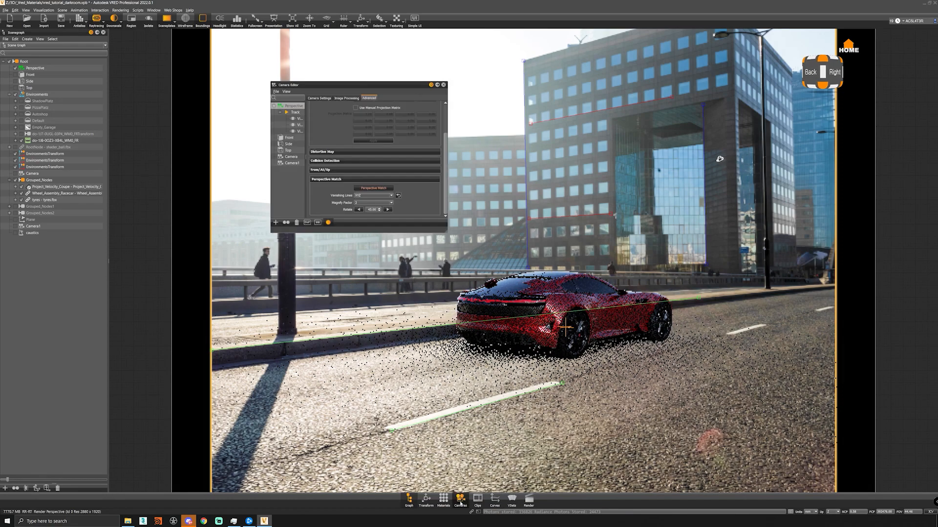
left_click(316, 99)
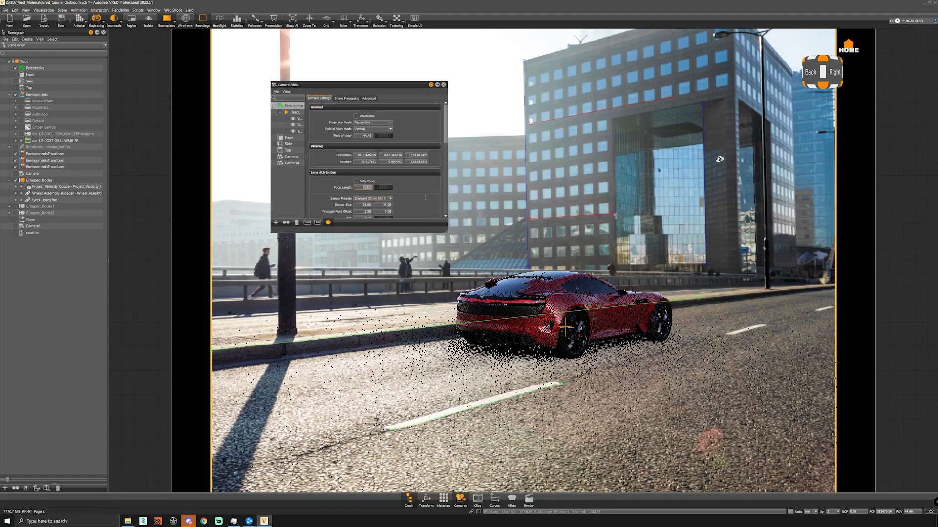
type("50")
key("Return")
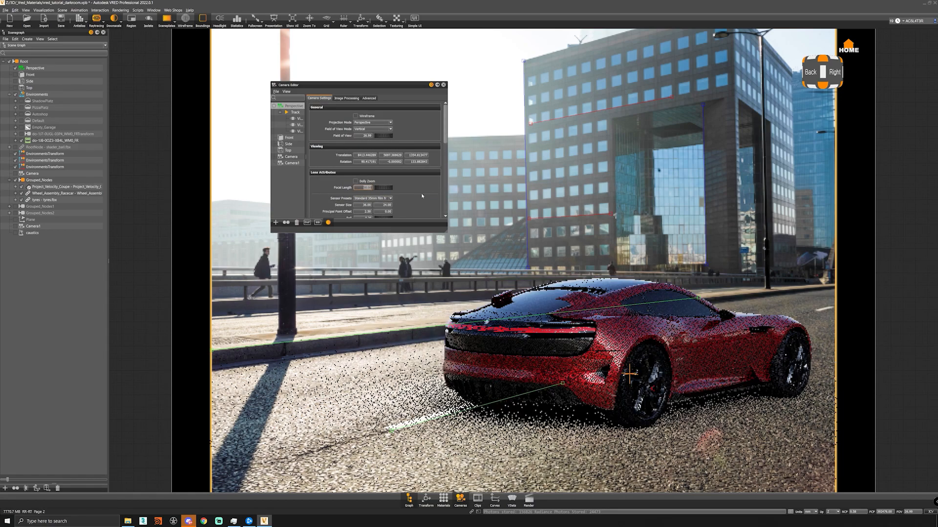
left_click_drag(790, 130, 705, 129)
middle_click_drag(704, 130, 705, 129)
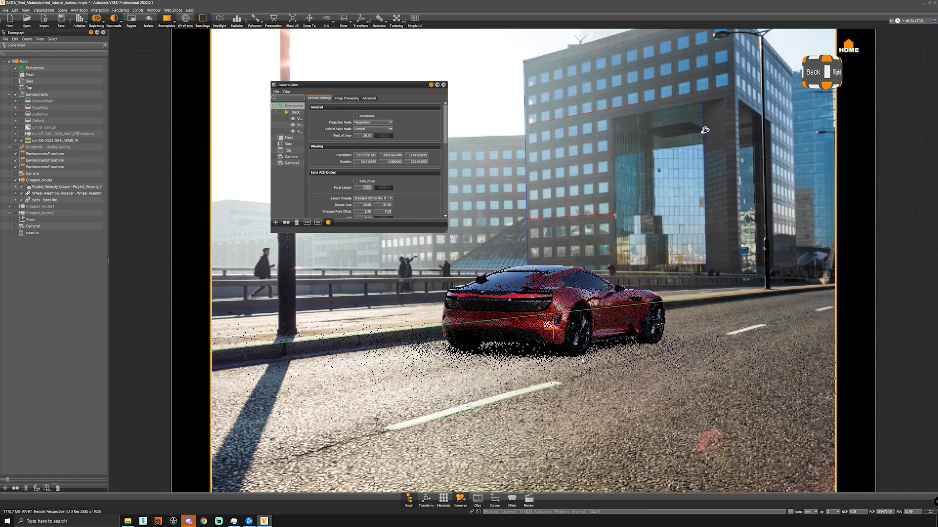
Test the Perspective camera's roll and check the car's ground plane against the road with the grid shown temporarily.
scroll(365, 211, "down", 1)
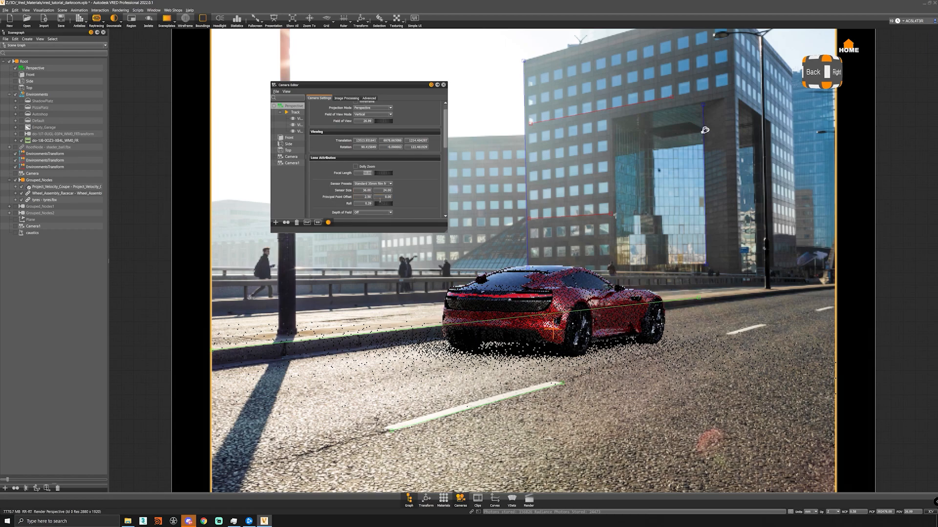
left_click_drag(388, 204, 398, 208)
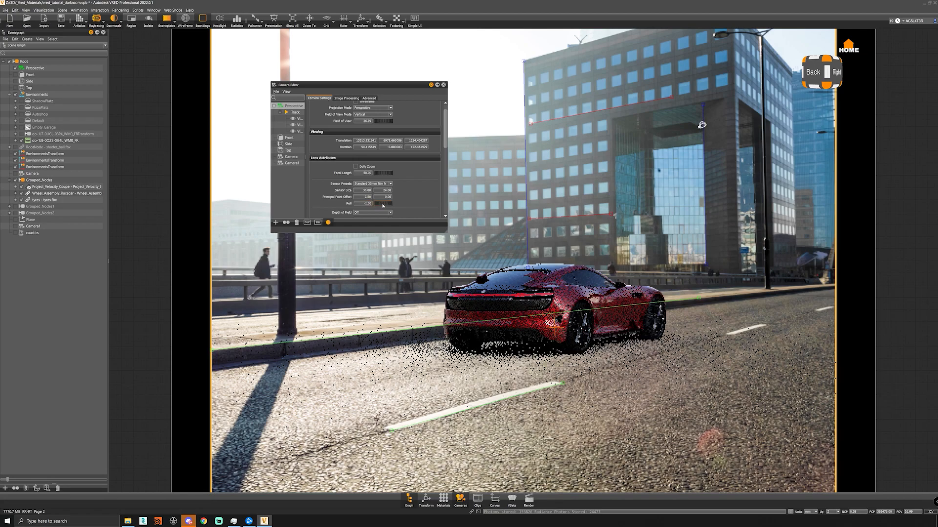
left_click(329, 22)
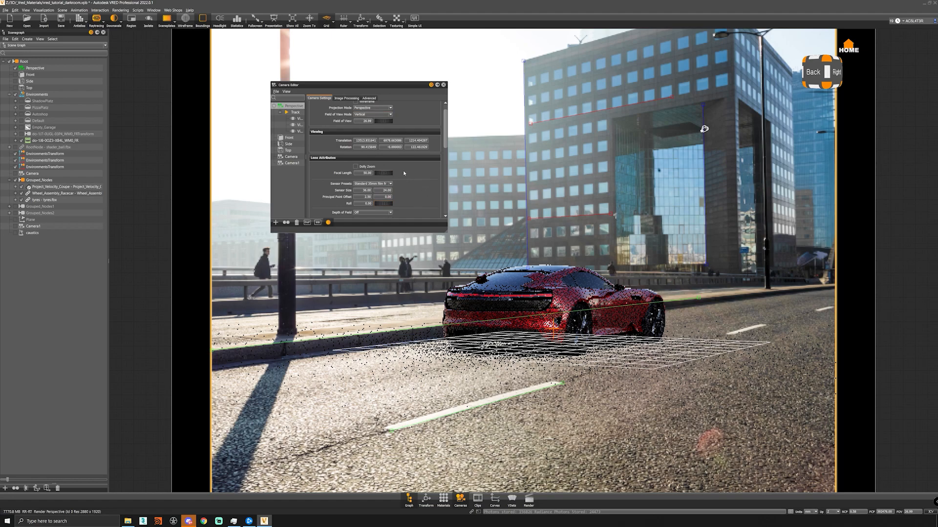
scroll(401, 175, "down", 2)
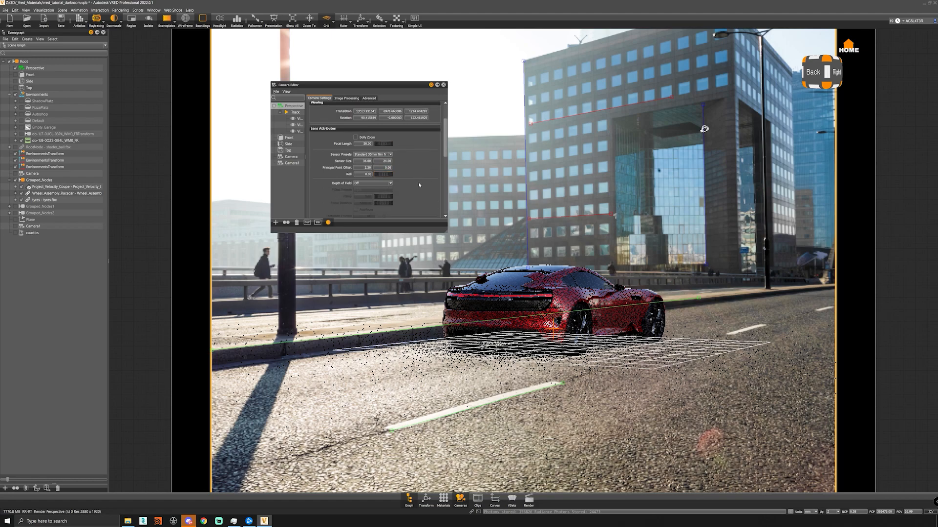
scroll(425, 184, "up", 1)
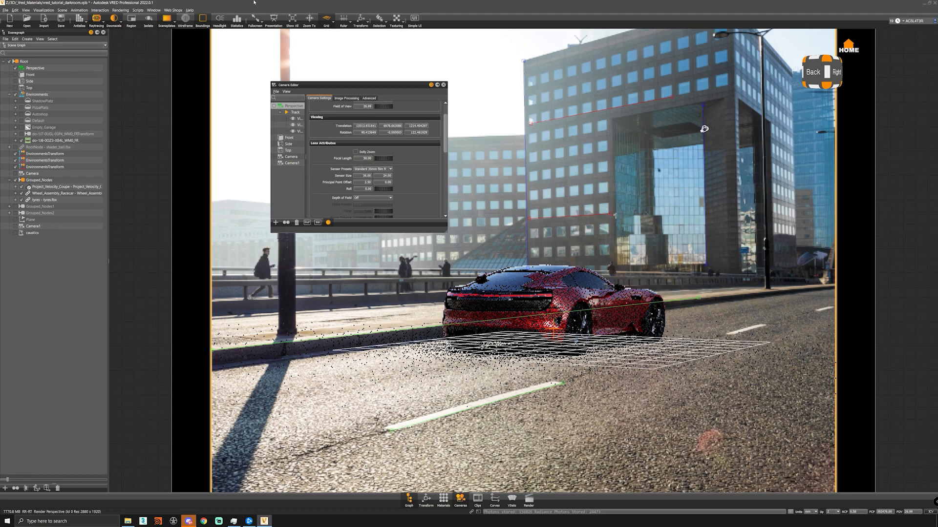
left_click(326, 19)
left_click(443, 85)
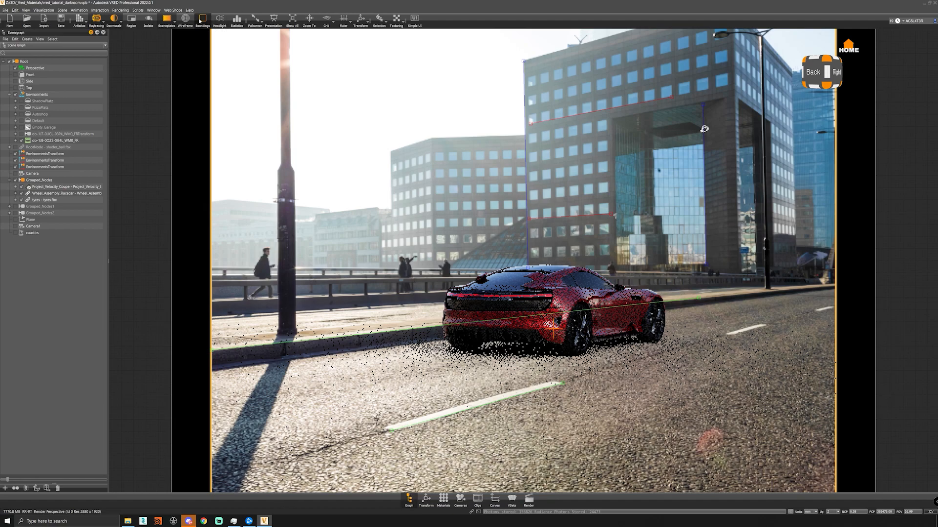
Hide the backplate to reveal the HDRI environment and turn off Perspective Match on the Perspective camera.
left_click(167, 19)
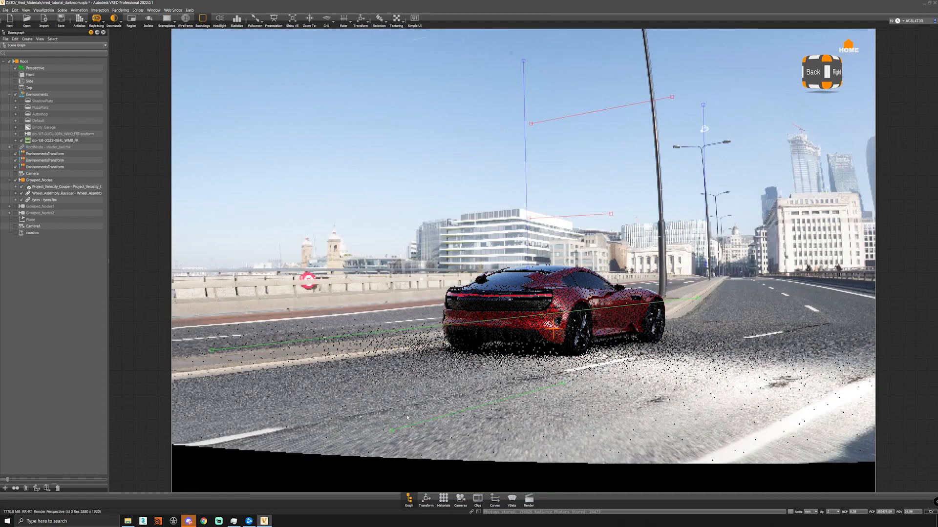
left_click(443, 498)
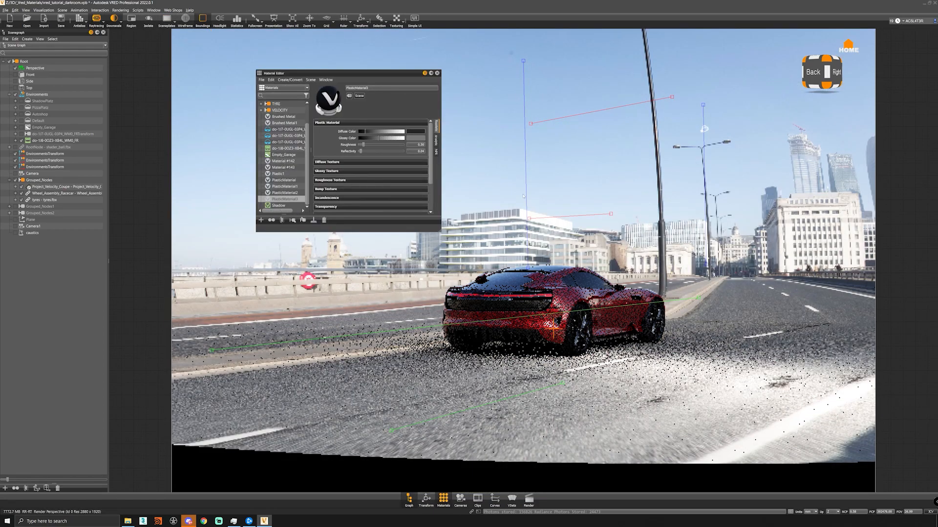
left_click(481, 153)
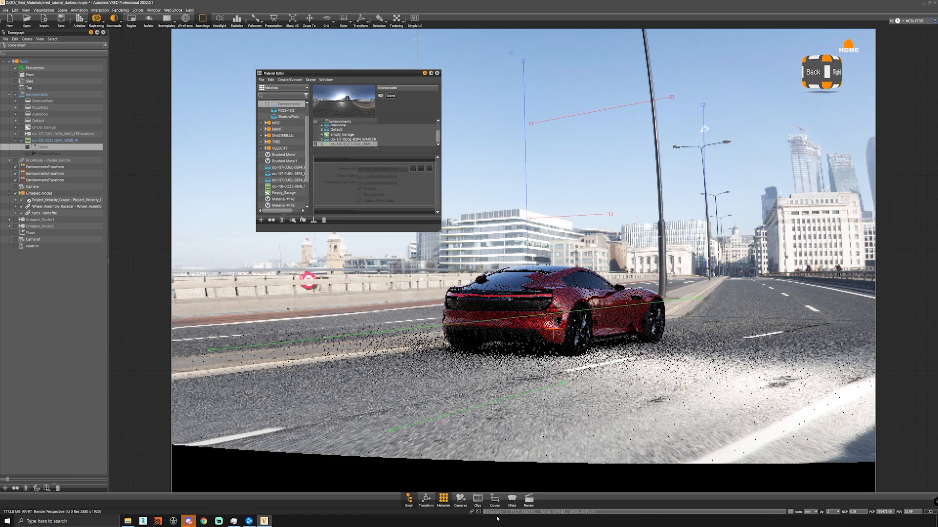
left_click(460, 498)
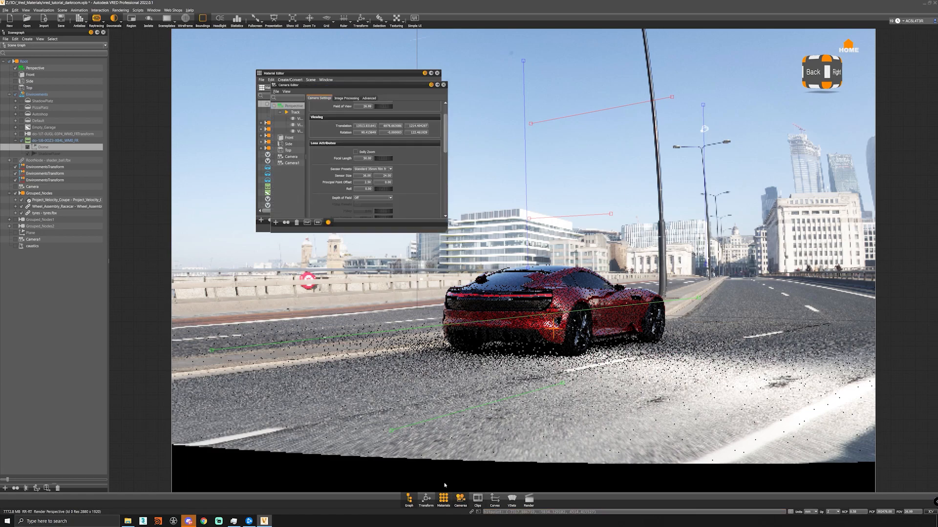
left_click(369, 98)
left_click(377, 186)
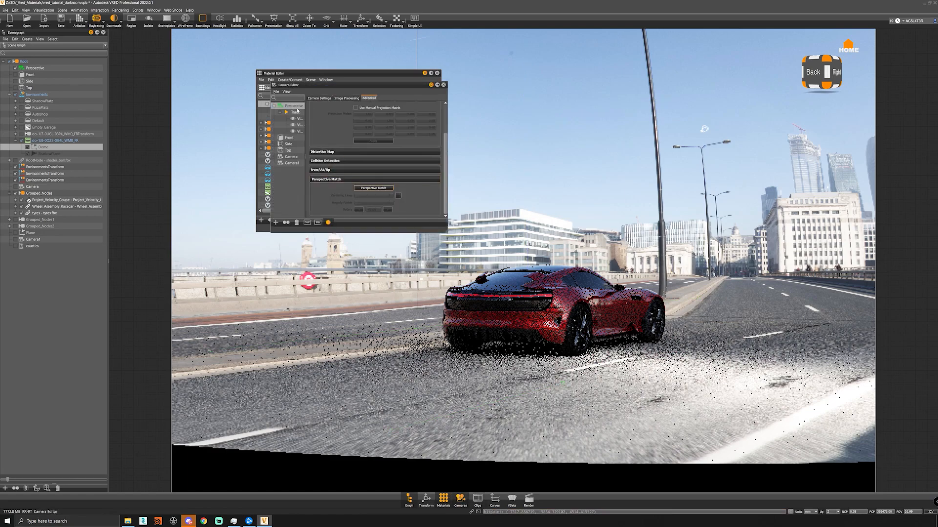
Capture the current view as a new viewpoint in the Perspective camera's track.
left_click(279, 113)
left_click(293, 112)
left_click(327, 170)
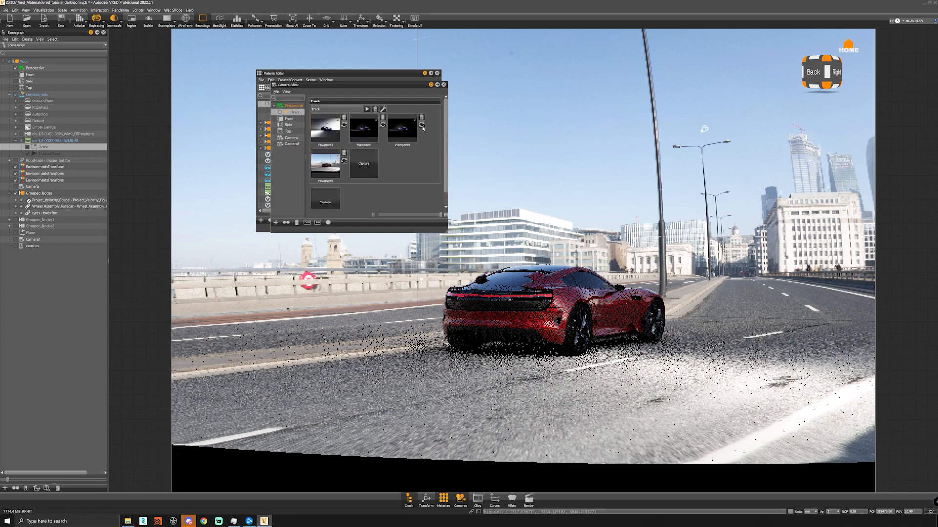
left_click(444, 84)
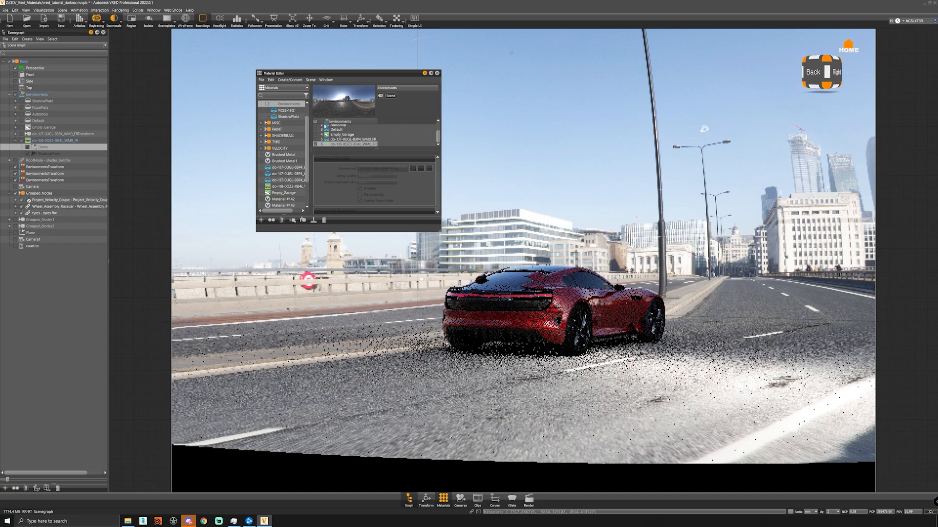
Select the active HDRI environment's material and rotate it about Z until the large building matches its place in the backplate.
right_click(347, 146)
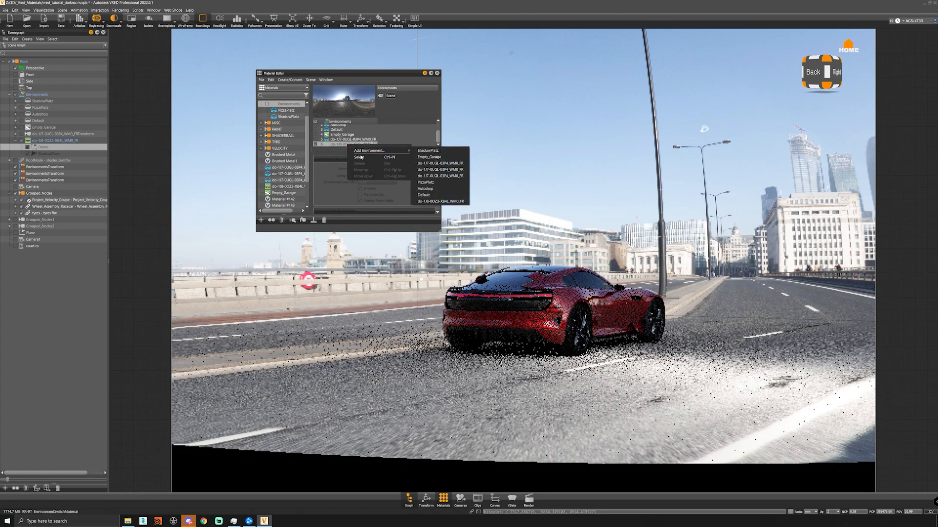
left_click(361, 157)
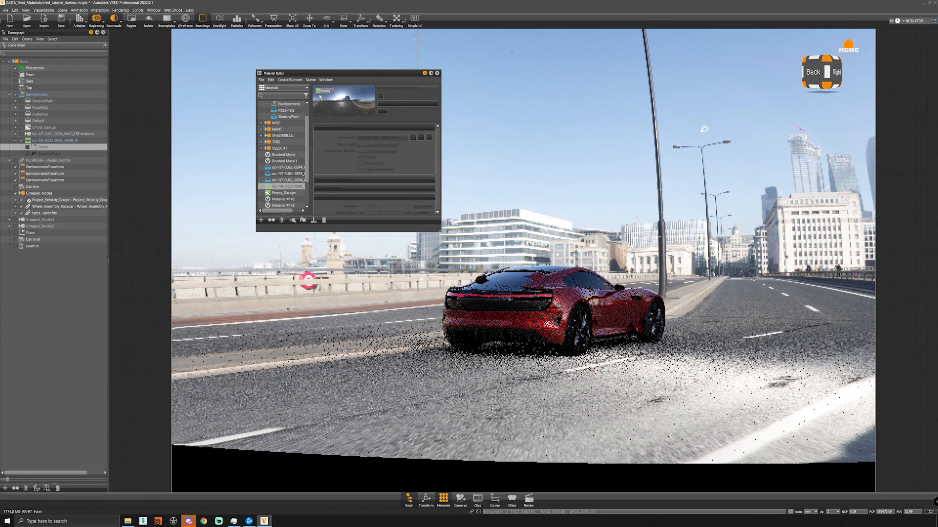
left_click_drag(441, 232, 458, 341)
left_click_drag(392, 307, 432, 320)
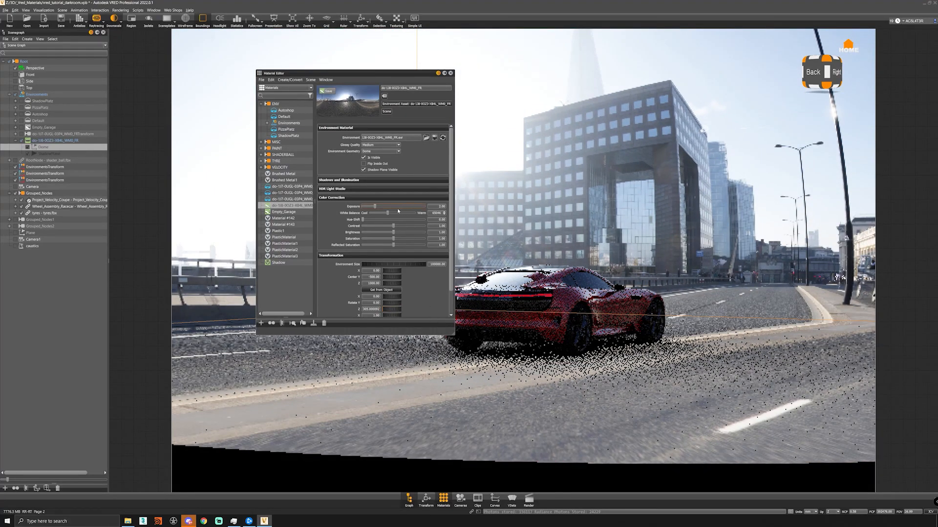
Try a darker exposure and an exposure of 2 on the HDRI environment, and settle on 1.5.
left_click_drag(375, 207, 364, 207)
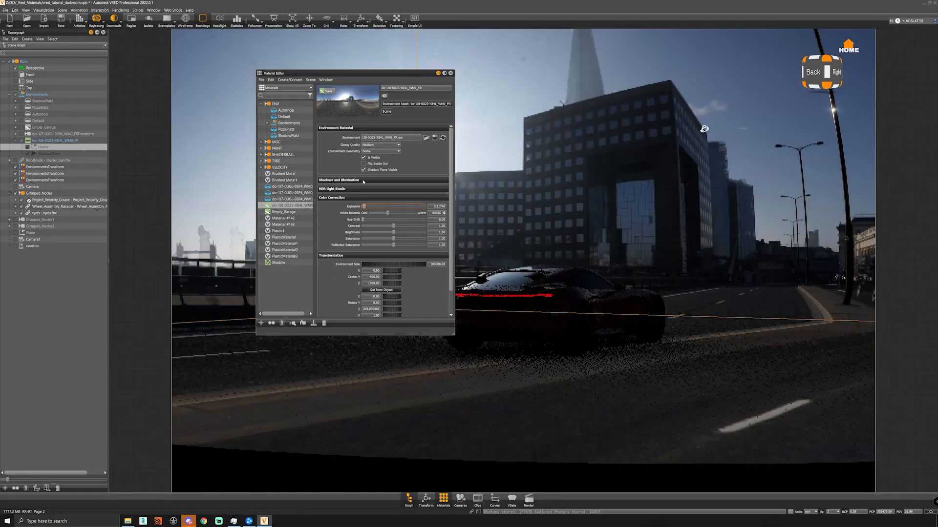
left_click_drag(348, 73, 258, 167)
left_click_drag(275, 297, 278, 299)
double_click(348, 298)
type("2")
key("Return")
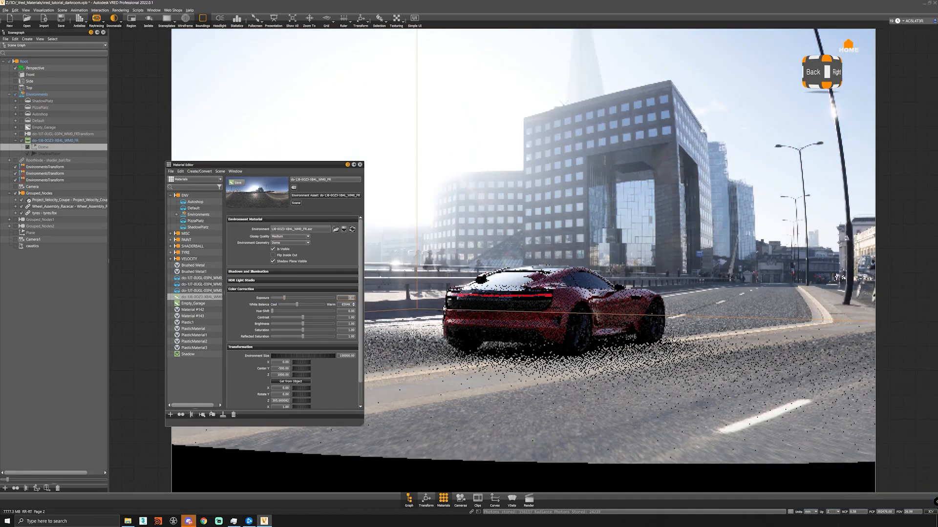
type("1.5")
key("Return")
left_click(360, 164)
Show the backplate again and turn on antialiasing to render the car cleanly.
left_click(167, 21)
left_click(83, 22)
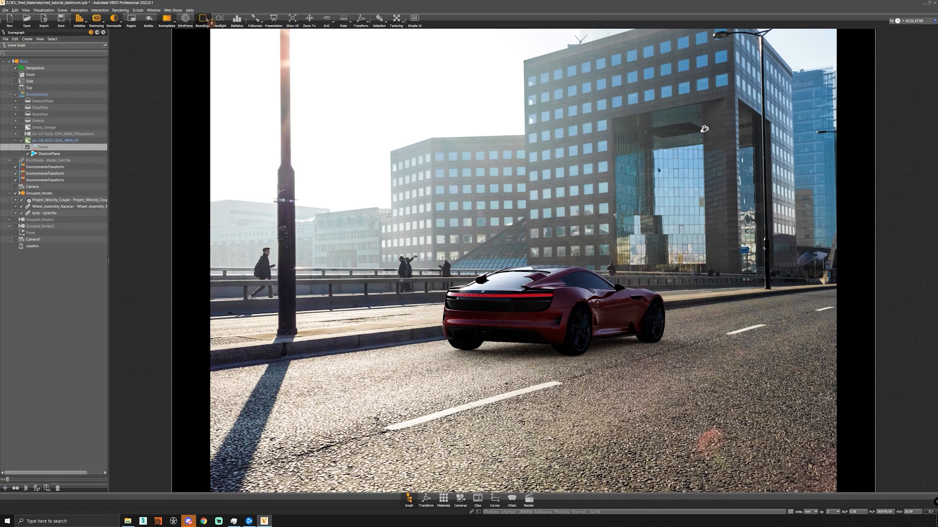
Raise the white balance in the Perspective camera's image processing color correction.
left_click(460, 499)
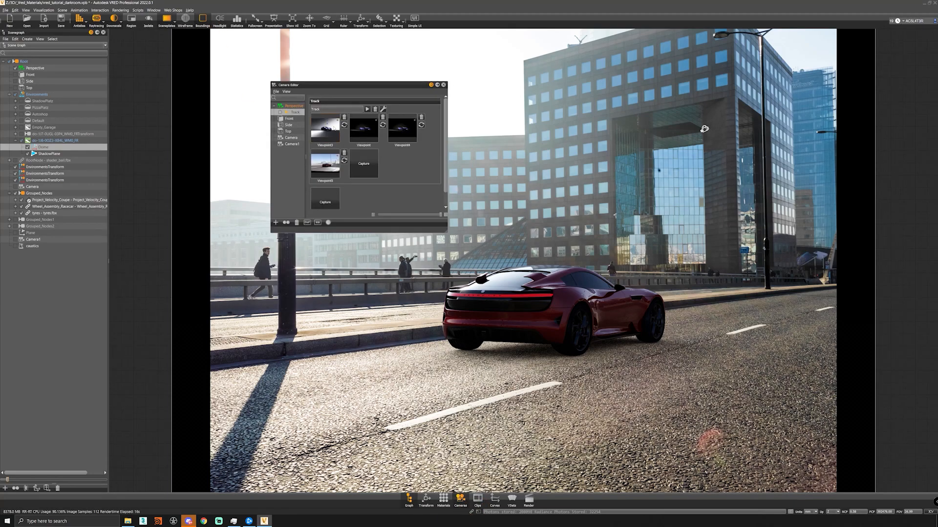
left_click(293, 106)
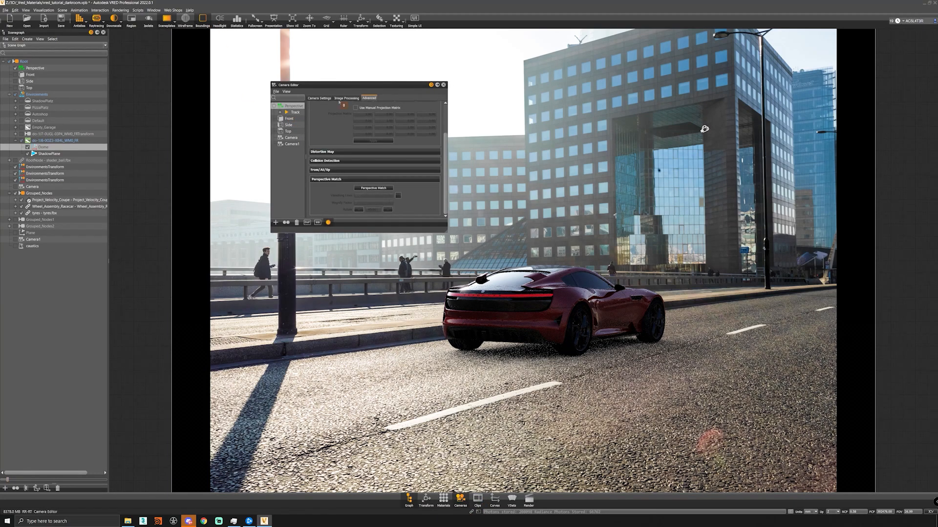
left_click(344, 99)
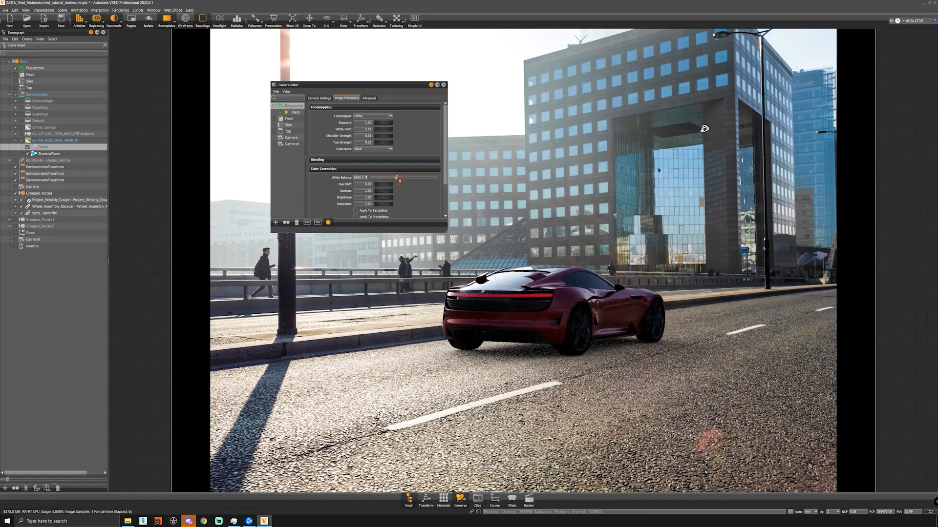
mouse_move(397, 177)
left_mouse_down()
mouse_move(389, 179)
mouse_move(403, 180)
left_mouse_up()
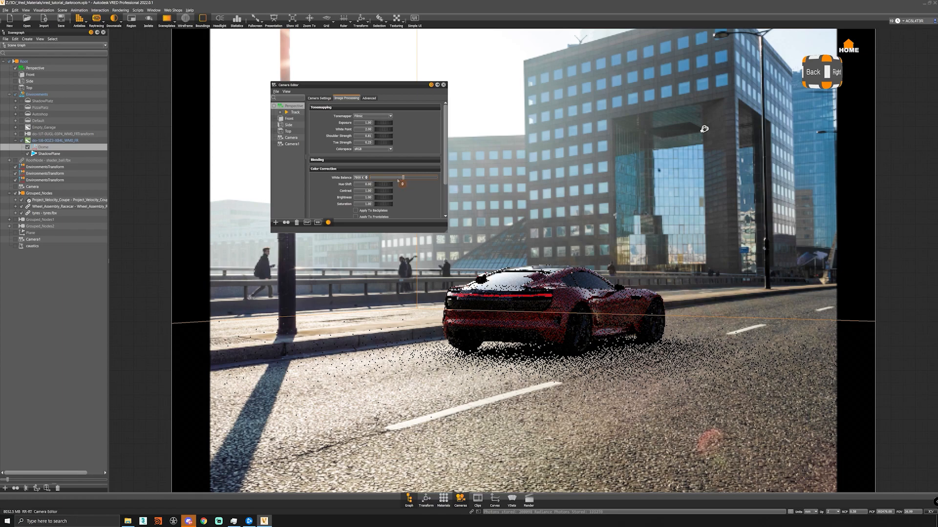
left_click(443, 86)
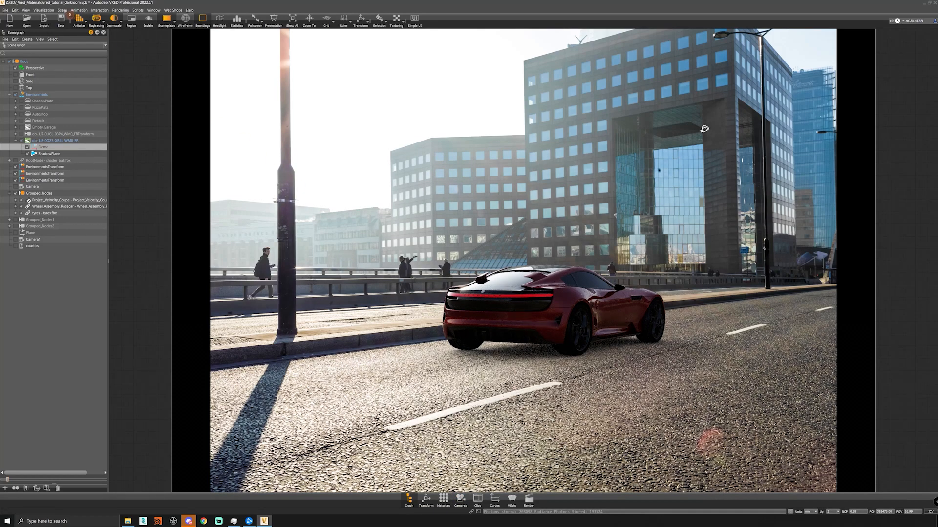
Create a cylinder directly under the Root node of the scene graph.
left_click(63, 10)
mouse_move(98, 21)
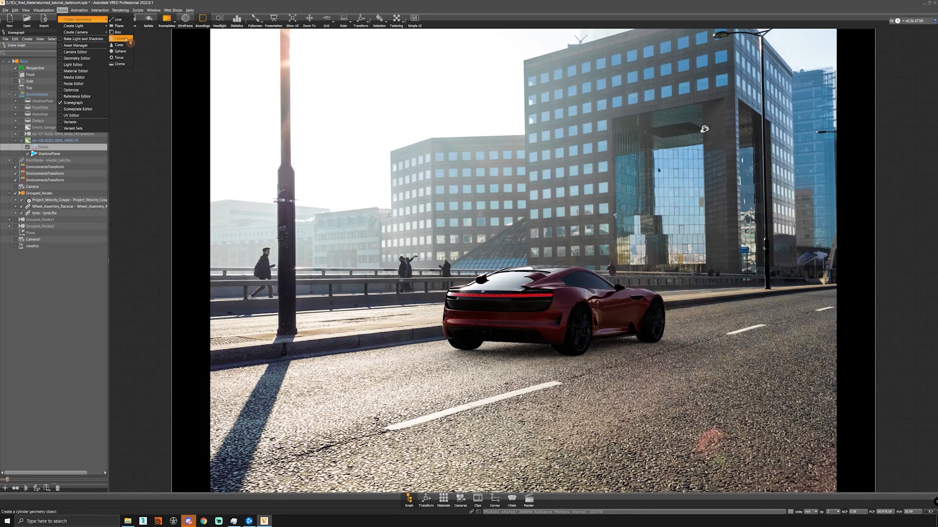
left_click(107, 253)
left_click(3, 62)
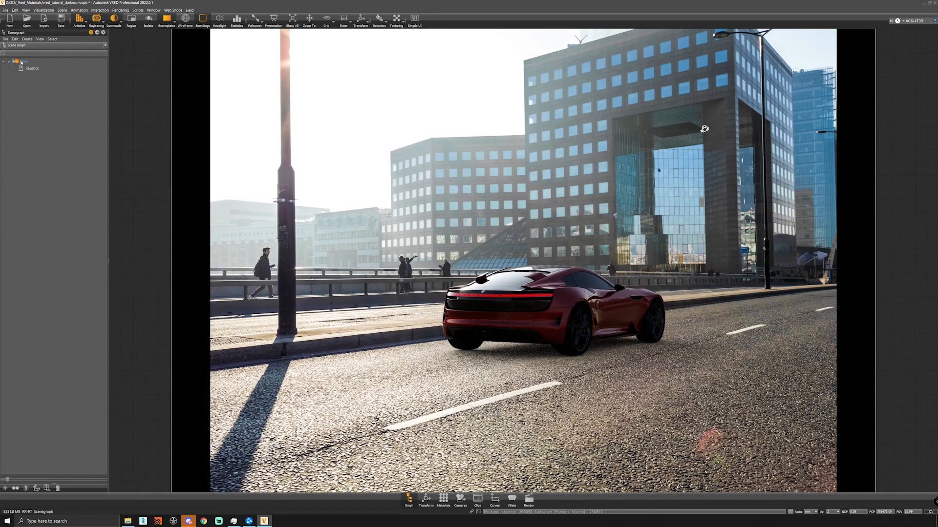
left_click(23, 62)
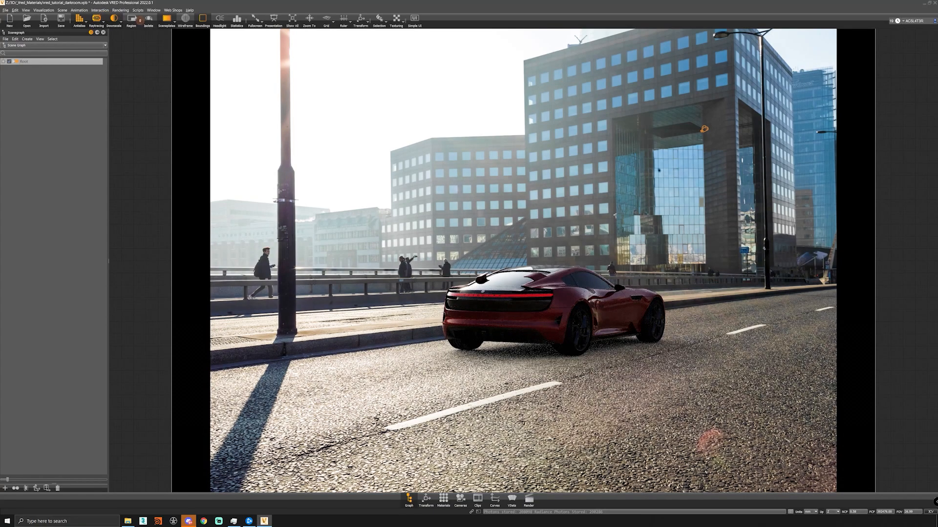
left_click(63, 11)
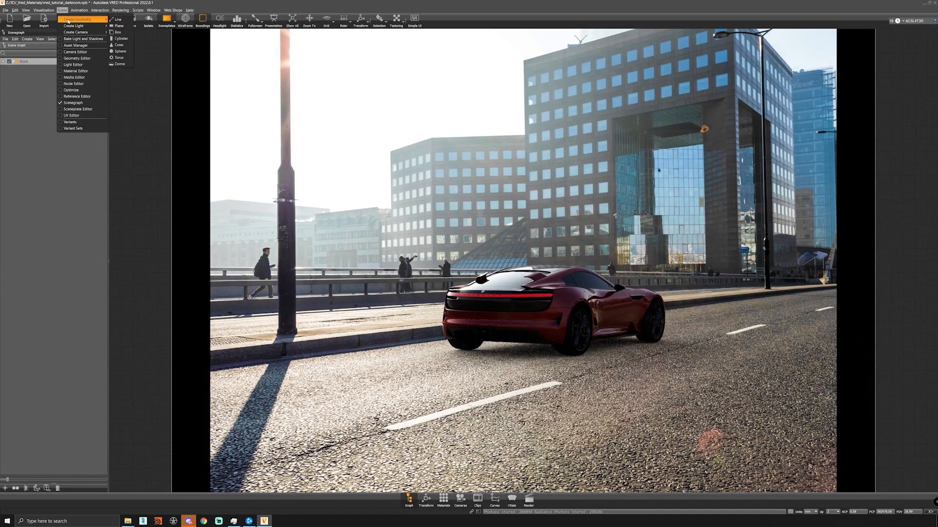
mouse_move(83, 20)
left_click(121, 38)
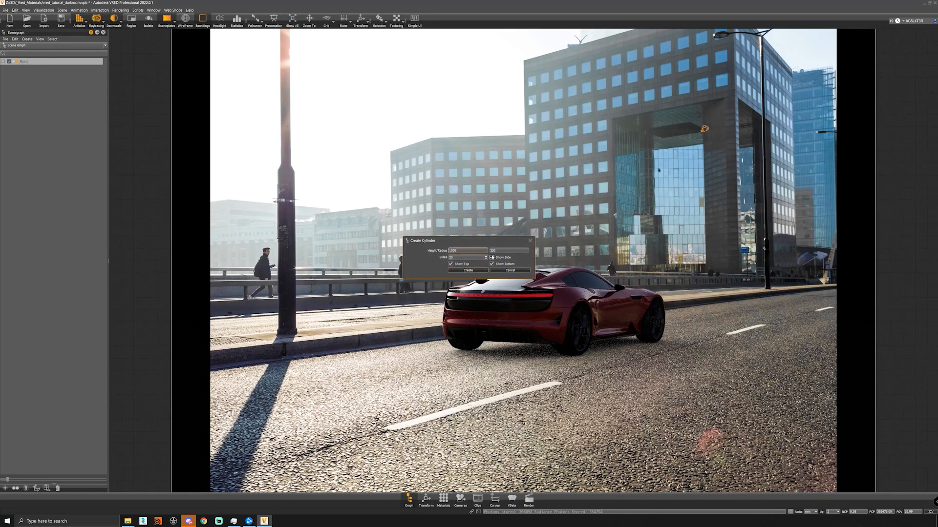
key("ctrl+a")
key("Home")
key("Delete")
key("Return")
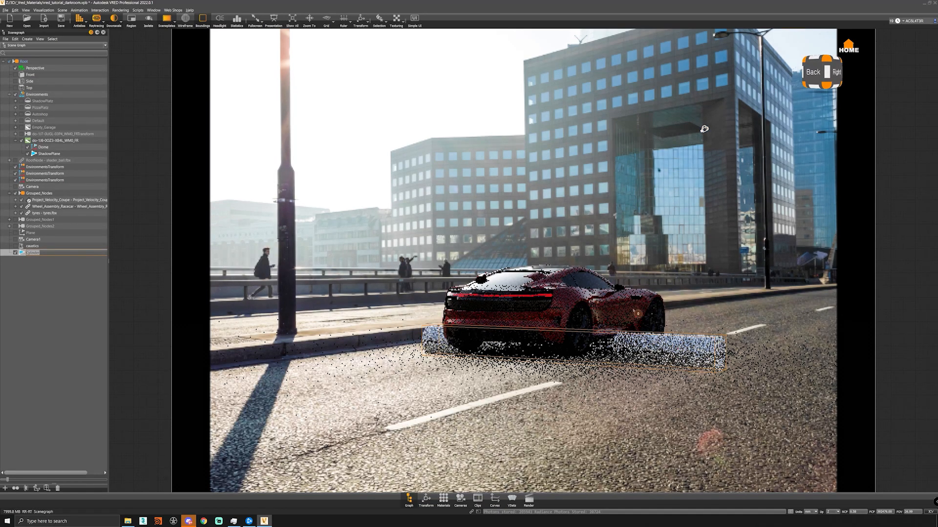
Rotate the new cylinder 90 degrees about X so that it stands upright.
left_click(631, 308)
key("shift+e")
left_click(426, 500)
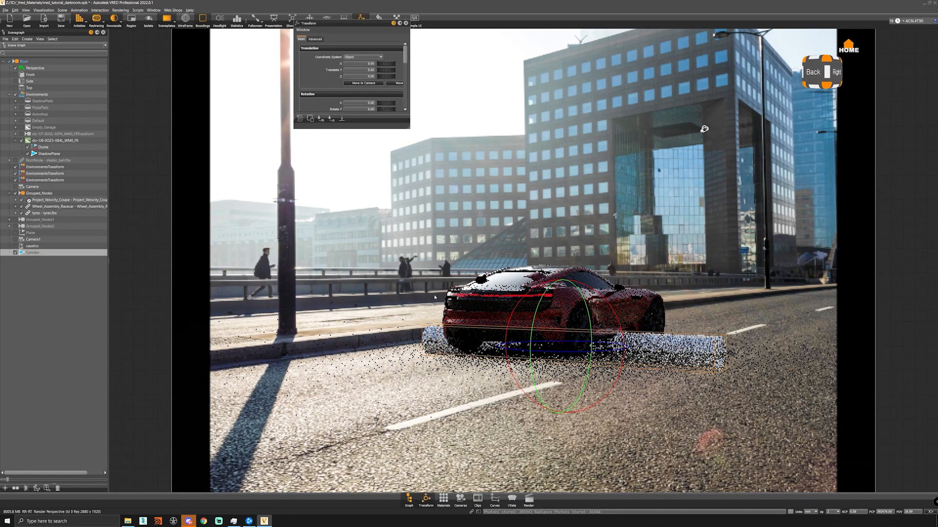
scroll(350, 88, "down", 1)
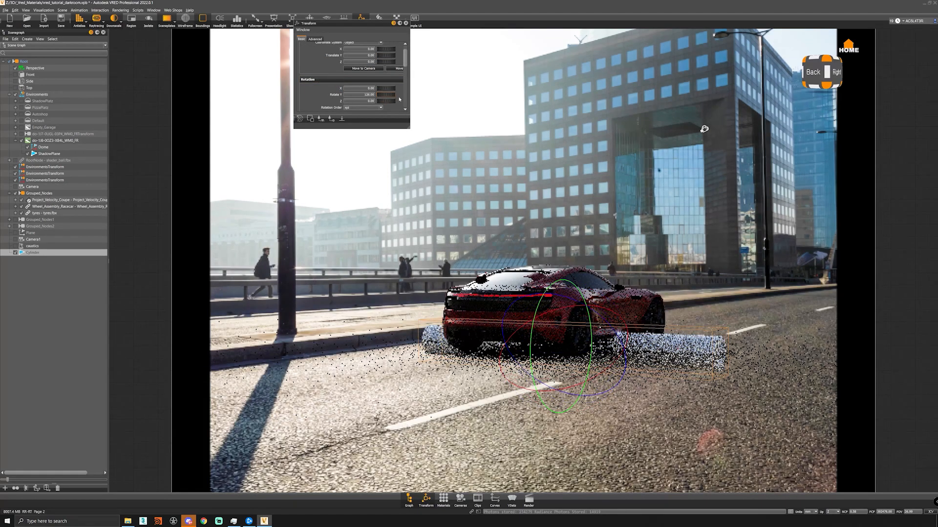
mouse_move(383, 102)
left_mouse_down()
mouse_move(395, 102)
mouse_move(394, 89)
left_mouse_up()
key("ctrl+z")
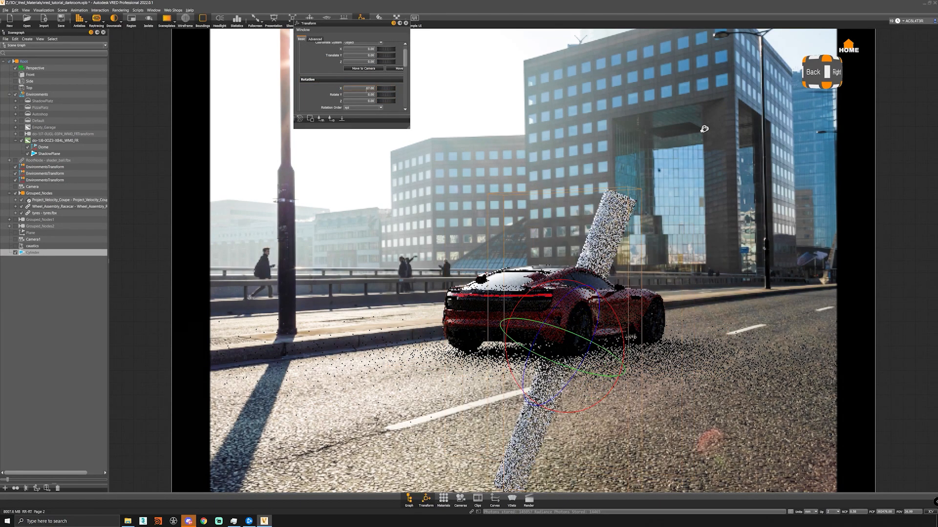
key("ctrl+z")
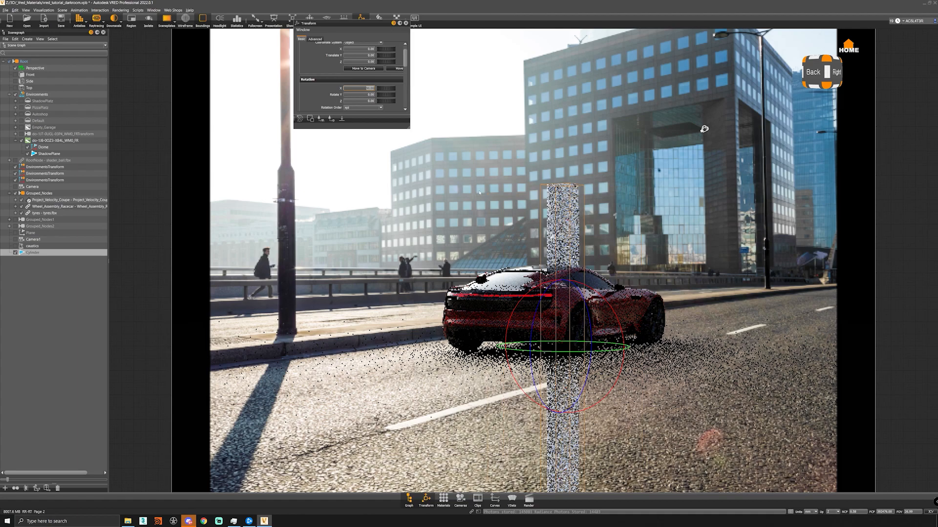
key("shift+w")
left_click_drag(600, 349, 596, 348, "alt")
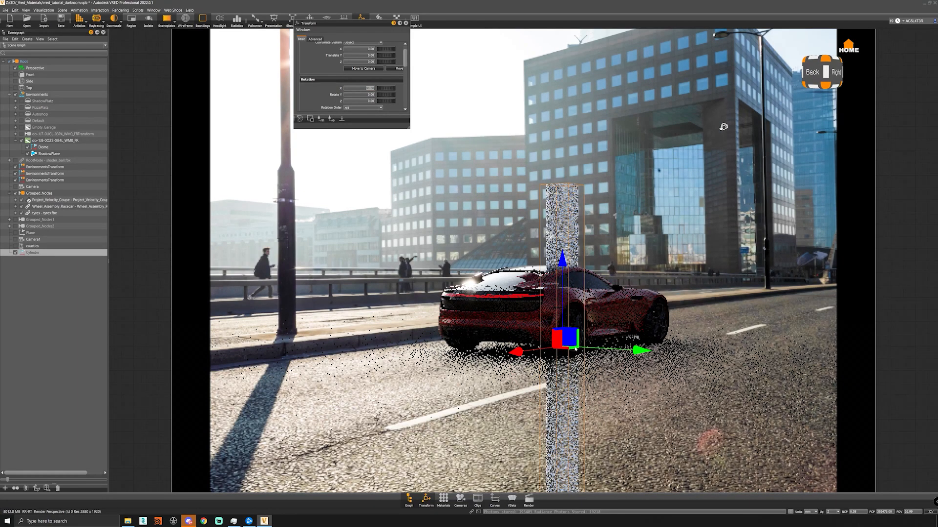
key("ctrl+y")
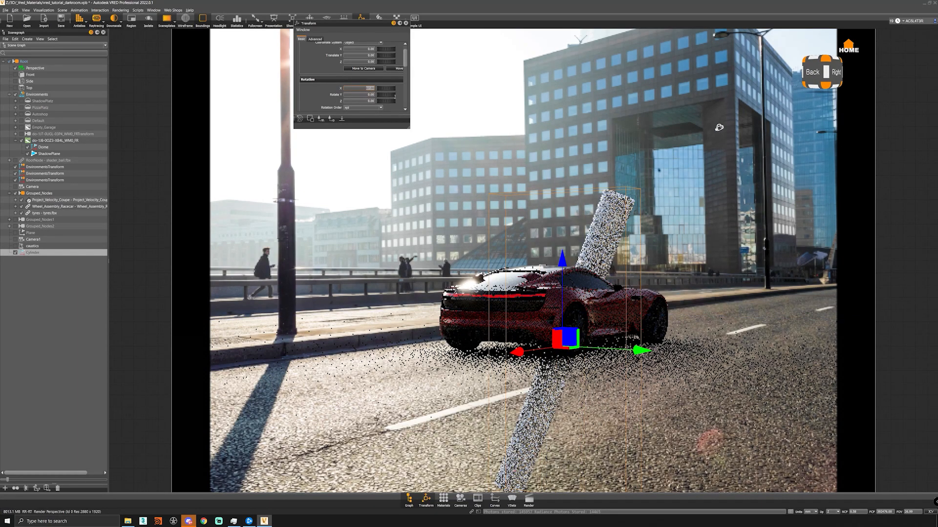
type("90")
key("Return")
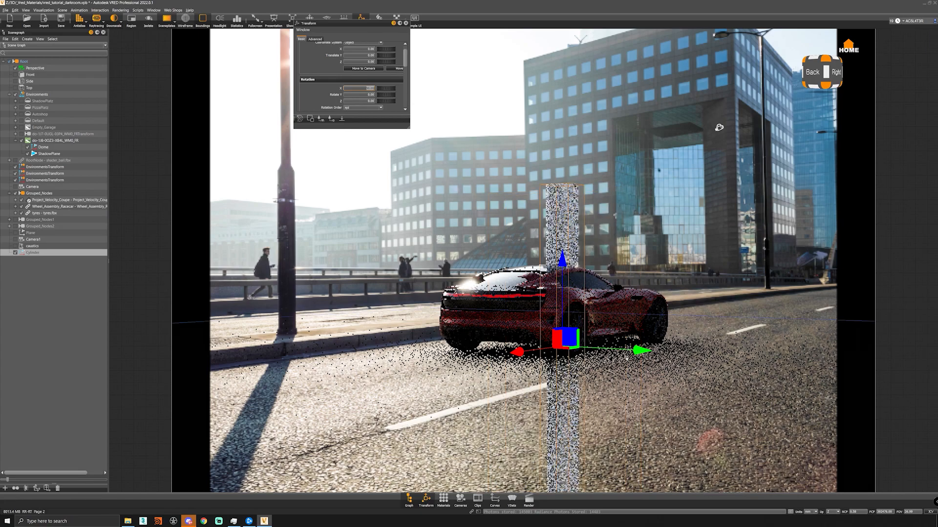
Move the upright cylinder onto the backplate's lamp post, with its base resting on the pavement.
left_click_drag(637, 351, 323, 311)
left_click_drag(289, 244, 291, 116)
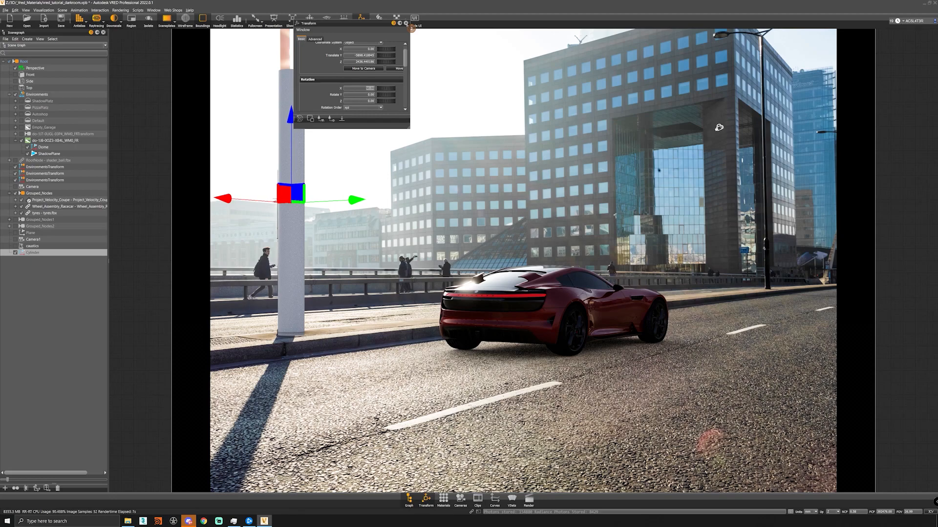
left_click(406, 23)
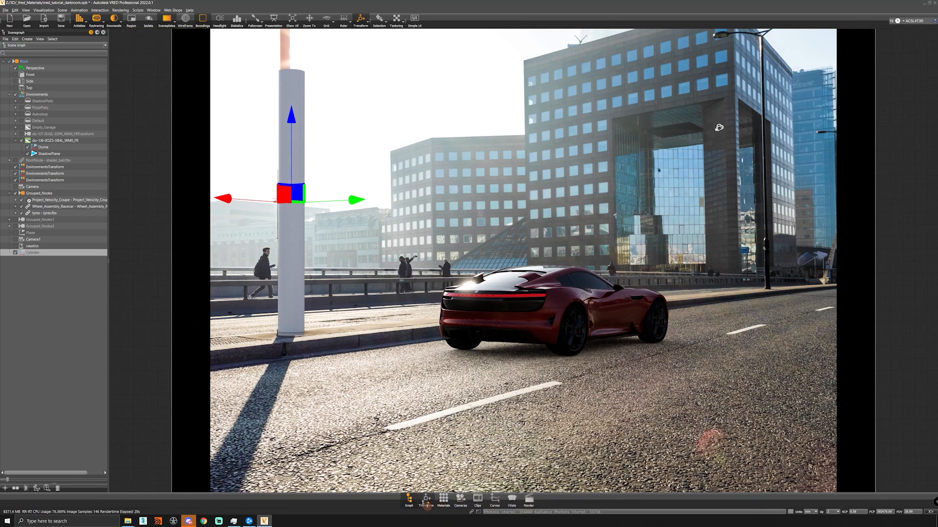
Hide the backplate and fine-tune the Z rotation of the HDRI environment's material.
left_click(444, 499)
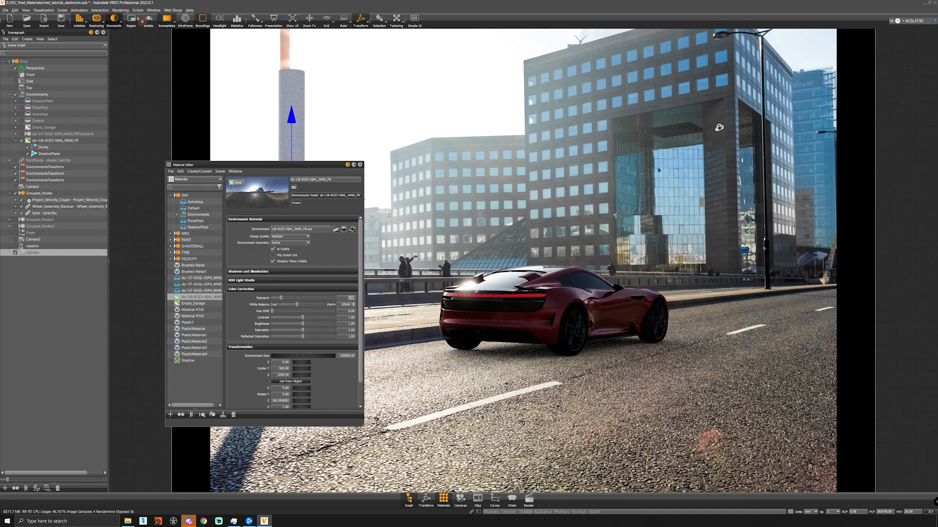
left_click(163, 23)
left_click_drag(277, 169, 196, 201)
left_click_drag(216, 437, 218, 434)
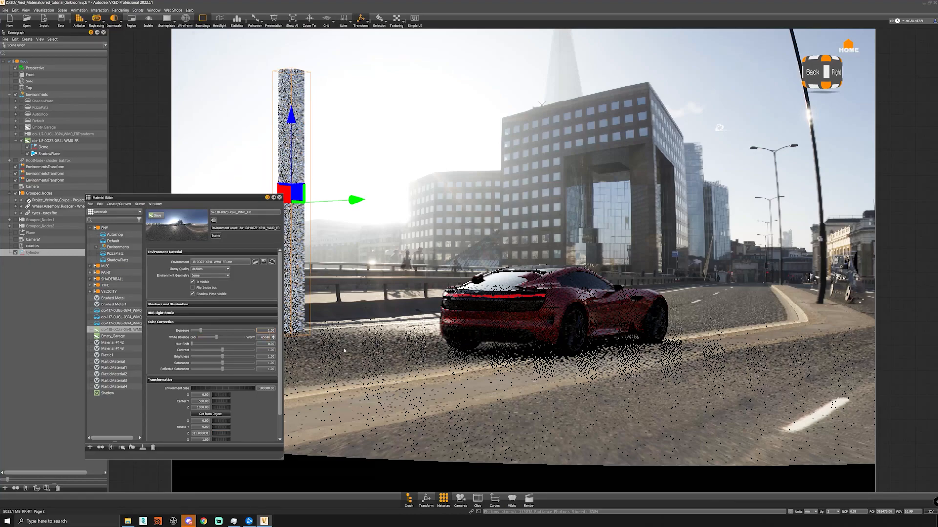
Try an exposure of 0.25 on the HDRI environment and show the backplate again to compare the lighting.
type("0.25")
key("Return")
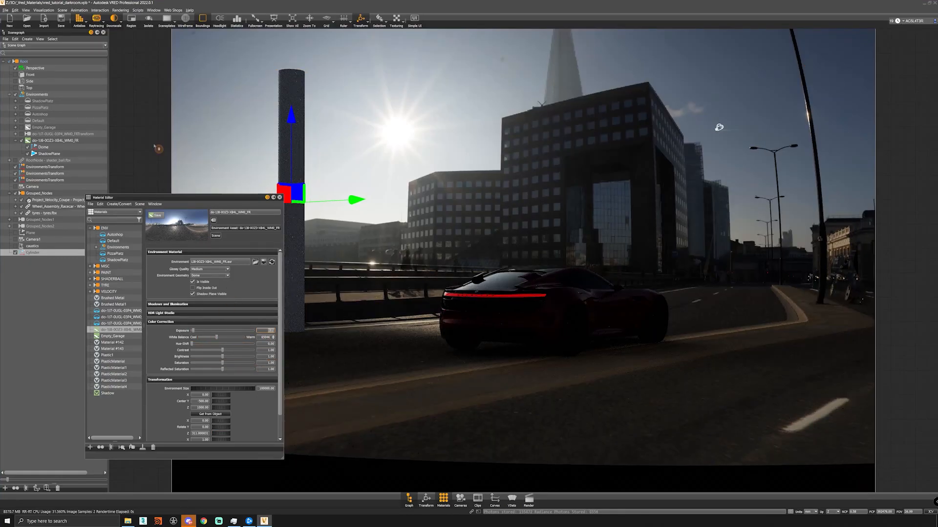
left_click(162, 24)
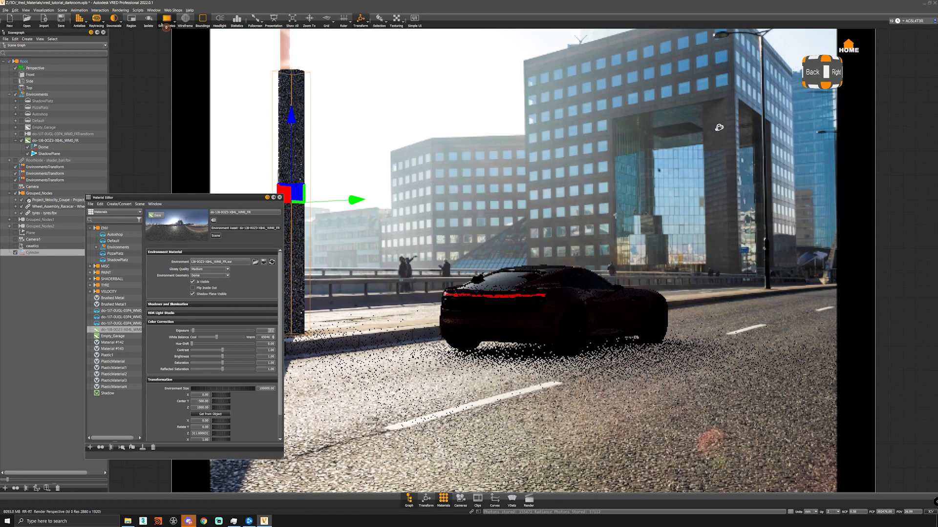
left_click(163, 25)
left_click(162, 24)
left_click(164, 25)
left_click(162, 25)
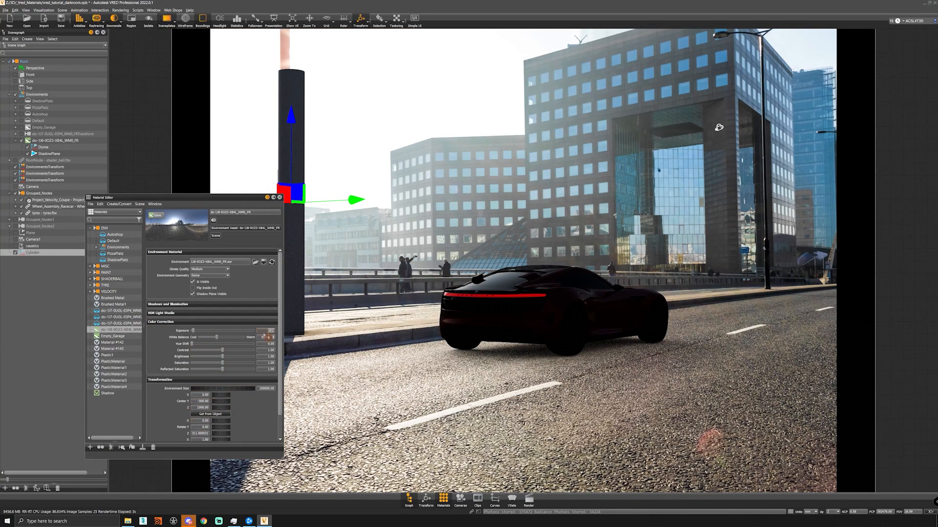
Brighten the HDRI environment gradually and settle on an exposure of 3.
left_click_drag(265, 332, 316, 336)
key("Return")
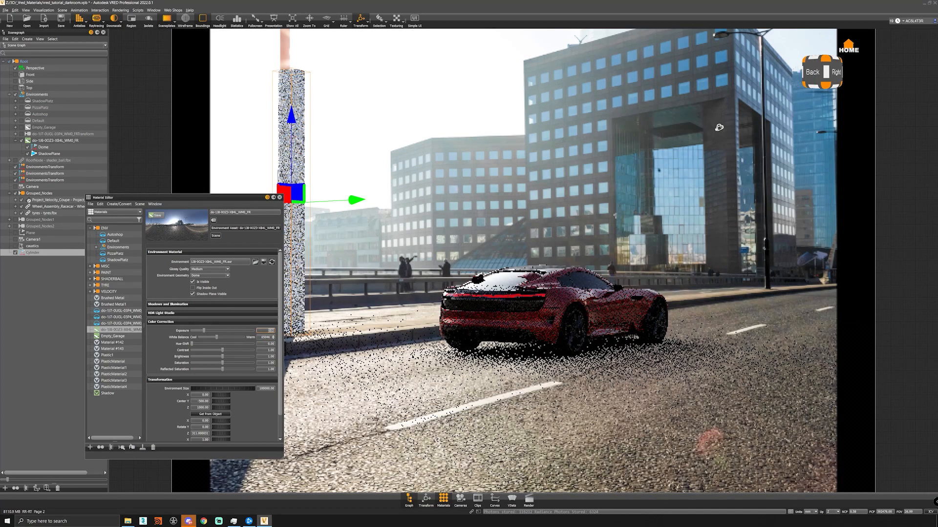
type("3")
key("Return")
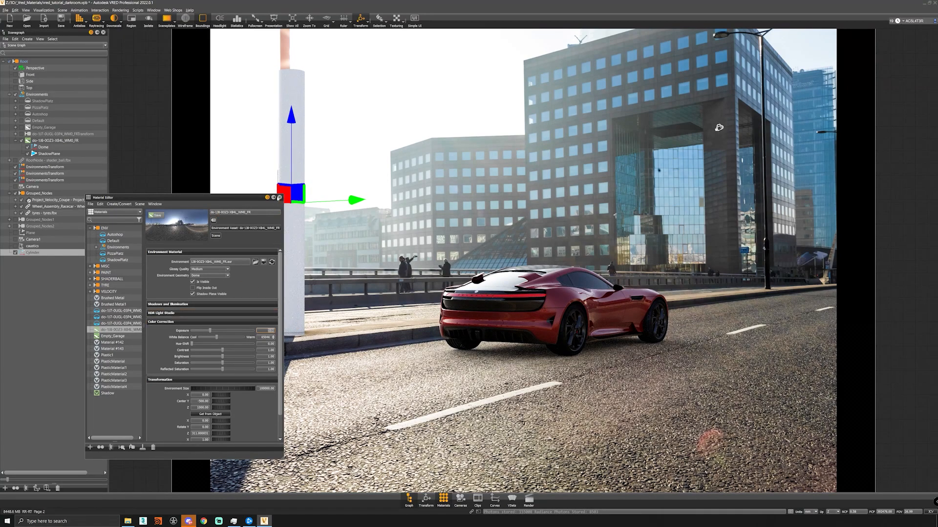
left_click(280, 198)
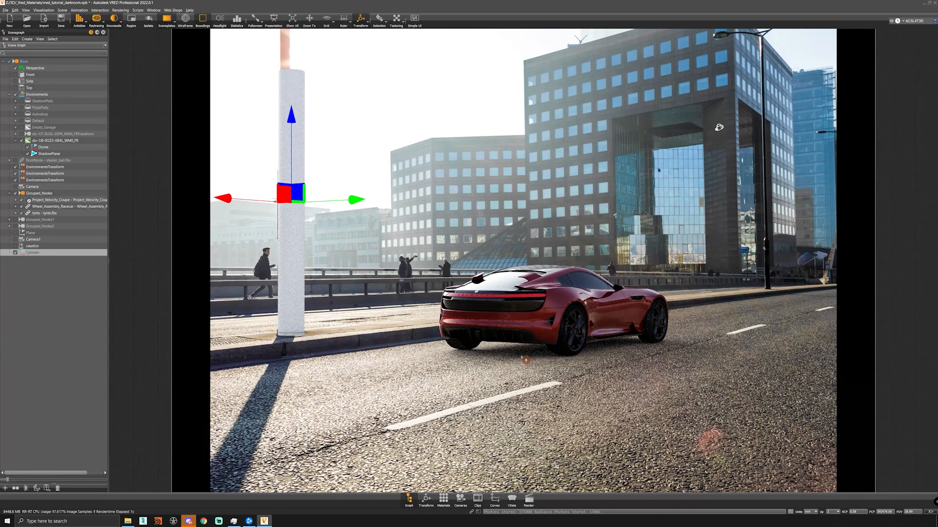
Slightly increase the occlusion intensity of the shadow plane's material to strengthen the car's ground shadow.
left_click(532, 361)
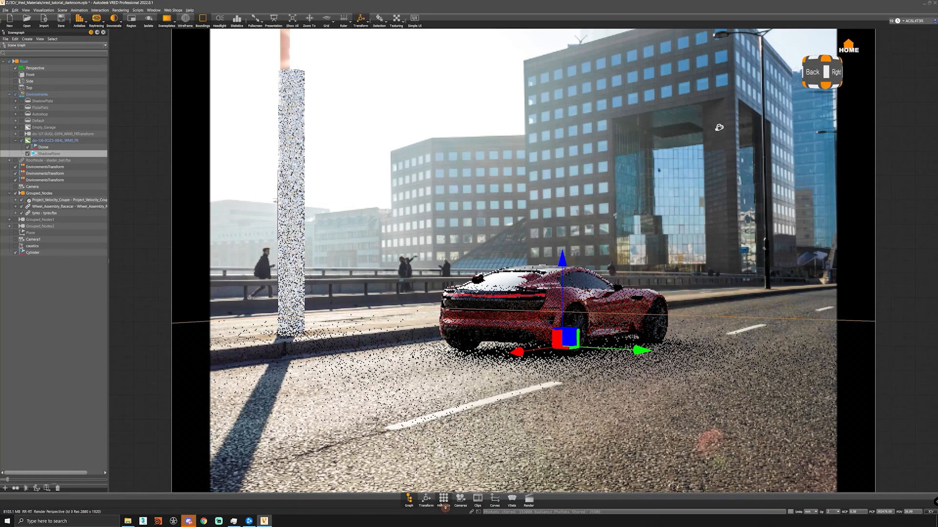
left_click(444, 499)
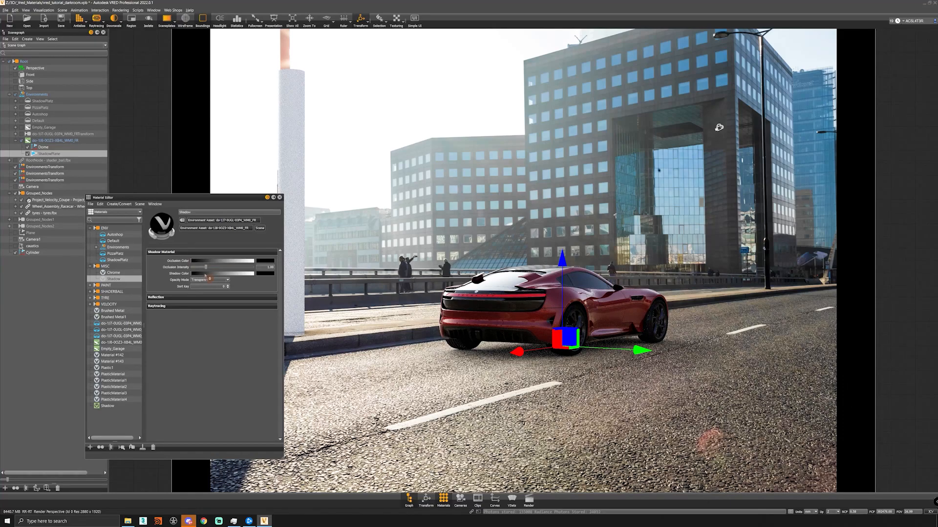
left_click_drag(206, 267, 210, 268)
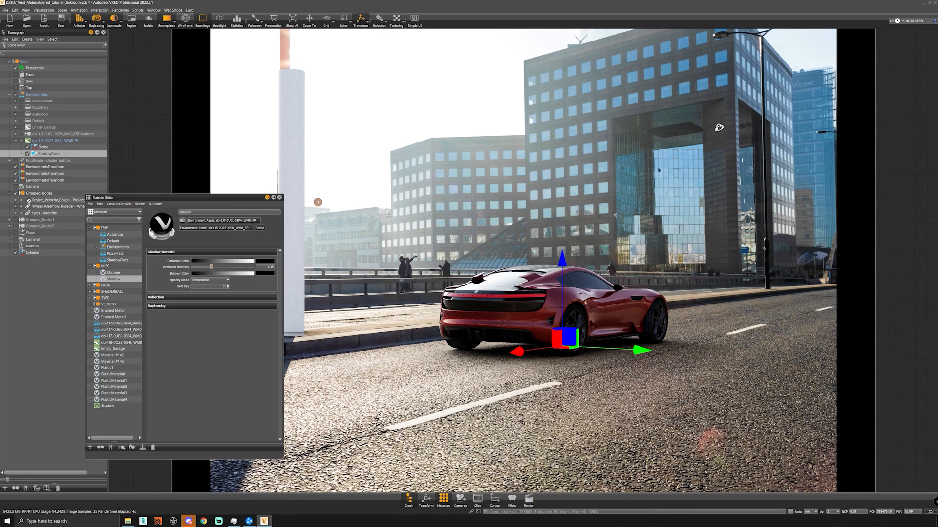
left_click(279, 197)
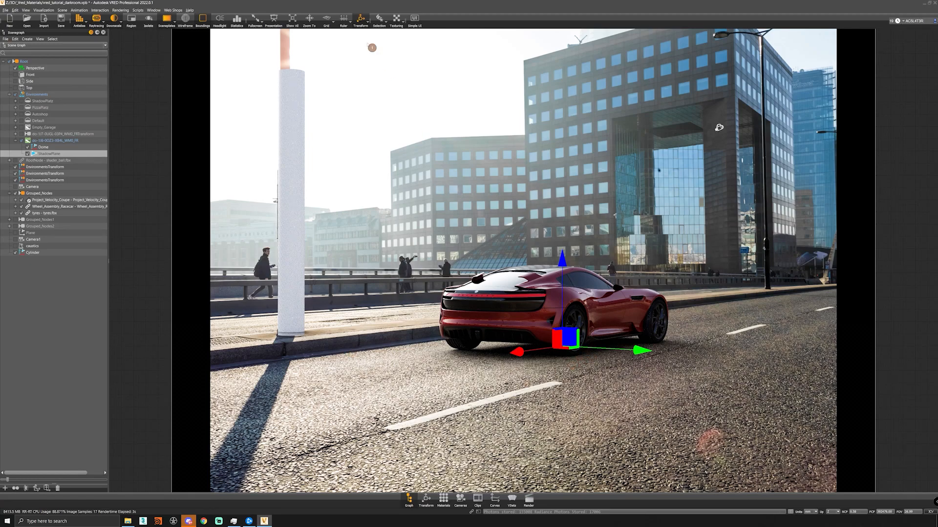
left_click(367, 23)
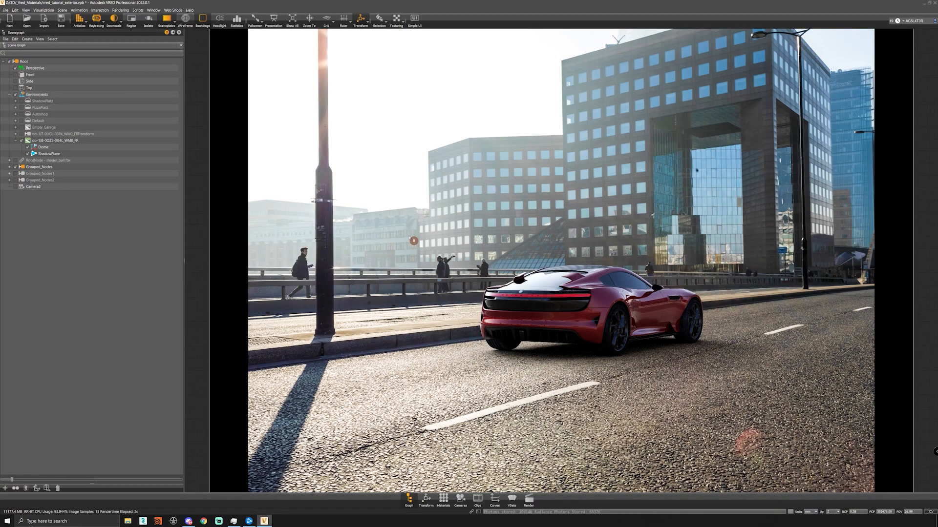
Create a directional light and position it above and behind the car in the sky area.
left_click(62, 9)
mouse_move(85, 26)
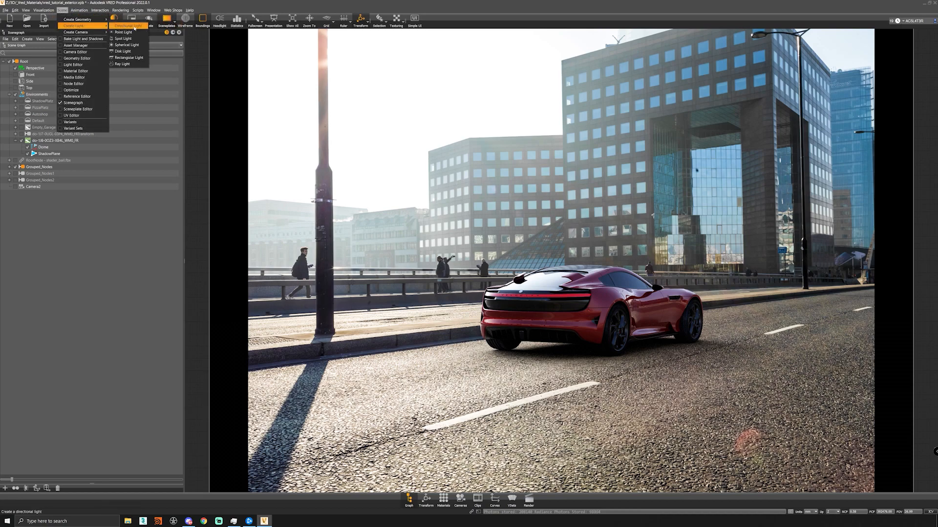
left_click(133, 26)
left_click_drag(603, 302, 474, 16)
Rotate the directional light so the car's shadow falls on the road towards the camera.
key("shift+e")
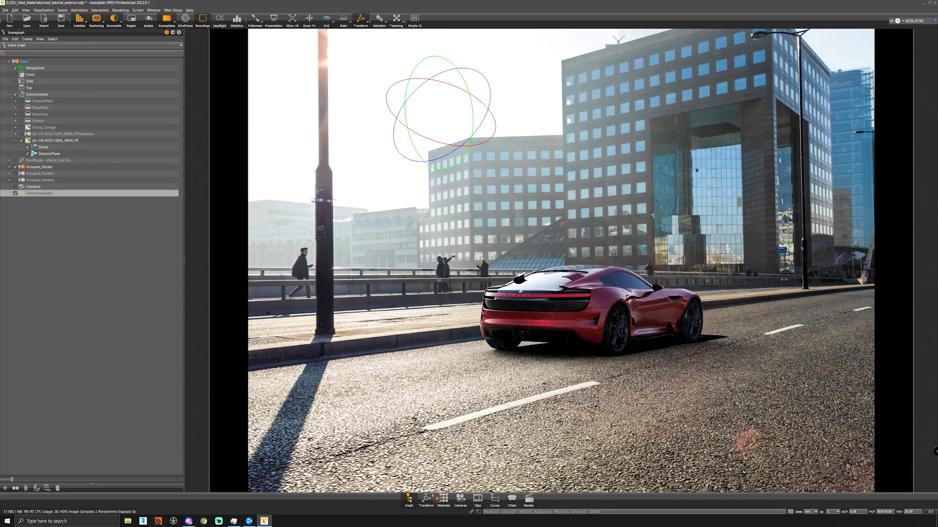
left_click(426, 499)
mouse_move(92, 120)
left_mouse_down()
mouse_move(54, 128)
mouse_move(86, 124)
left_mouse_up()
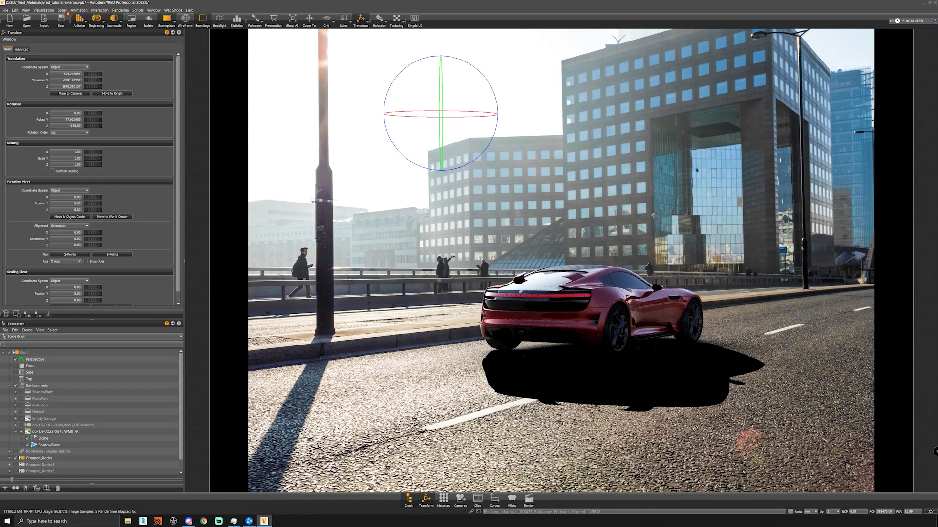
Create a long, thin cylinder as a child of the directional light.
left_click(63, 10)
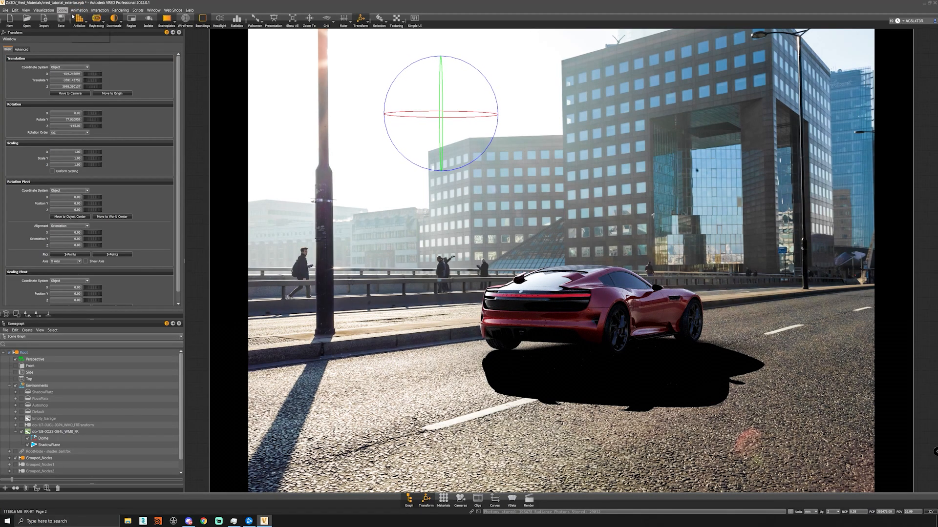
left_click(62, 10)
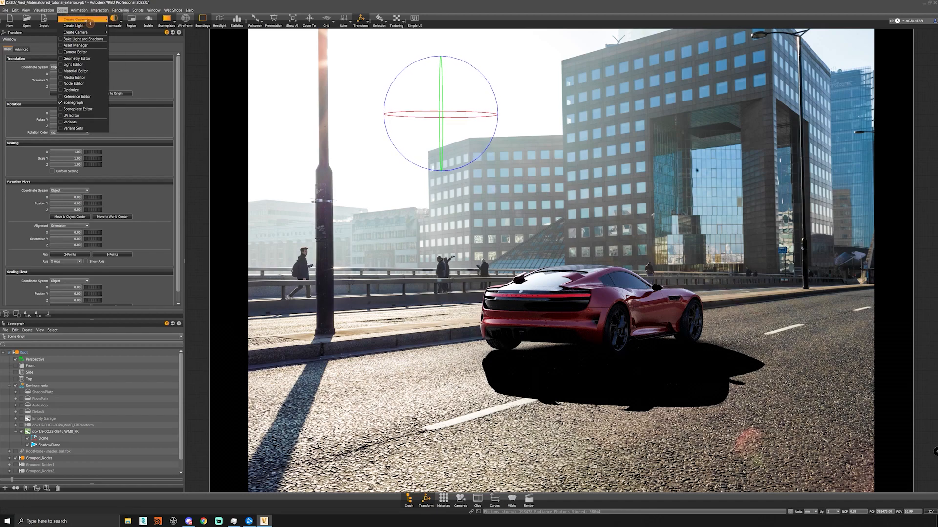
left_click(124, 39)
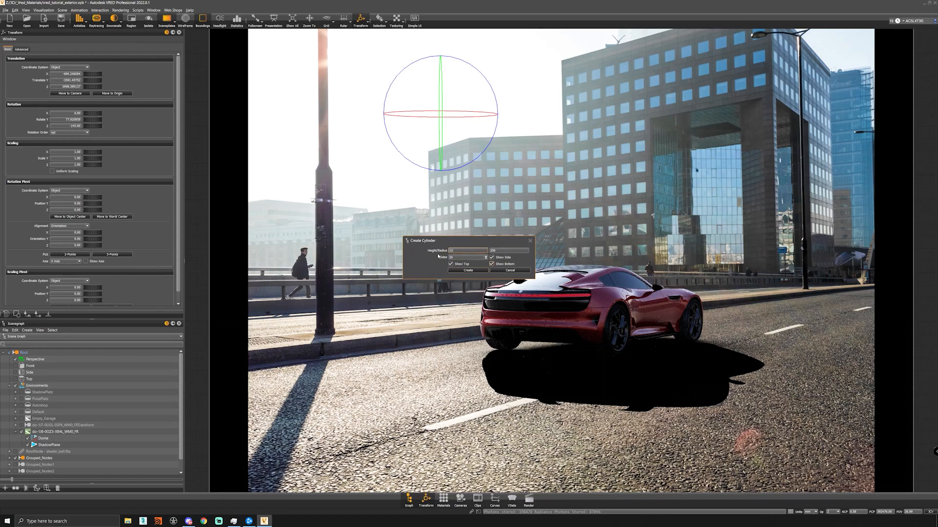
left_click(512, 249)
key("Return")
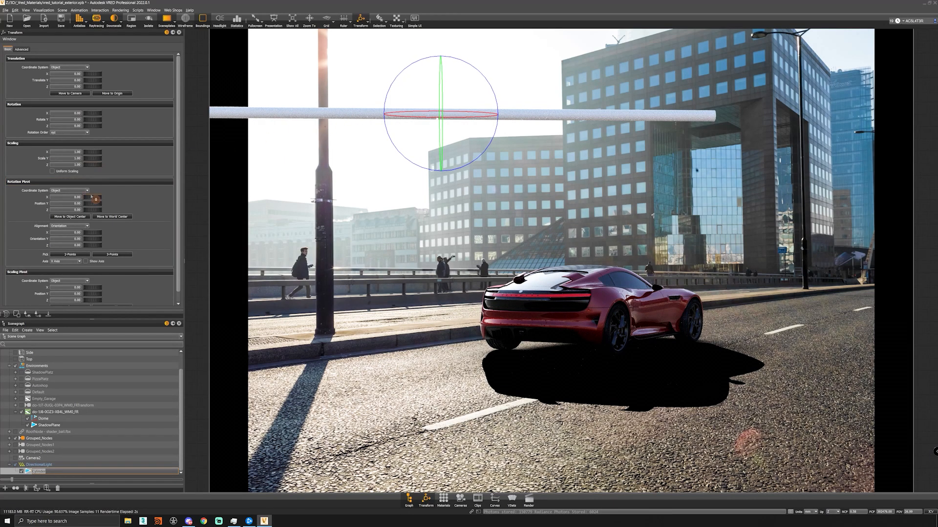
Rotate the cylinder 90° about Z to stand it upright and move it towards the lamp post.
left_click(91, 204)
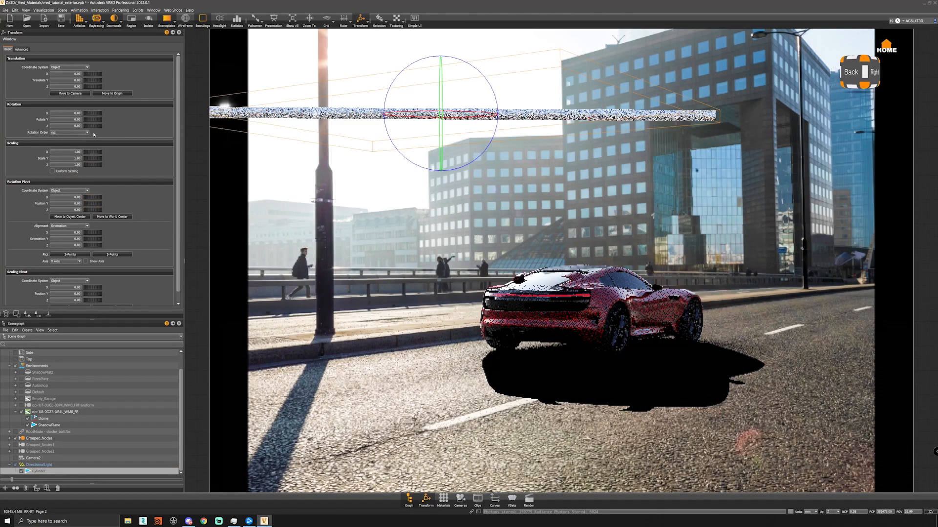
left_click_drag(93, 125, 112, 131)
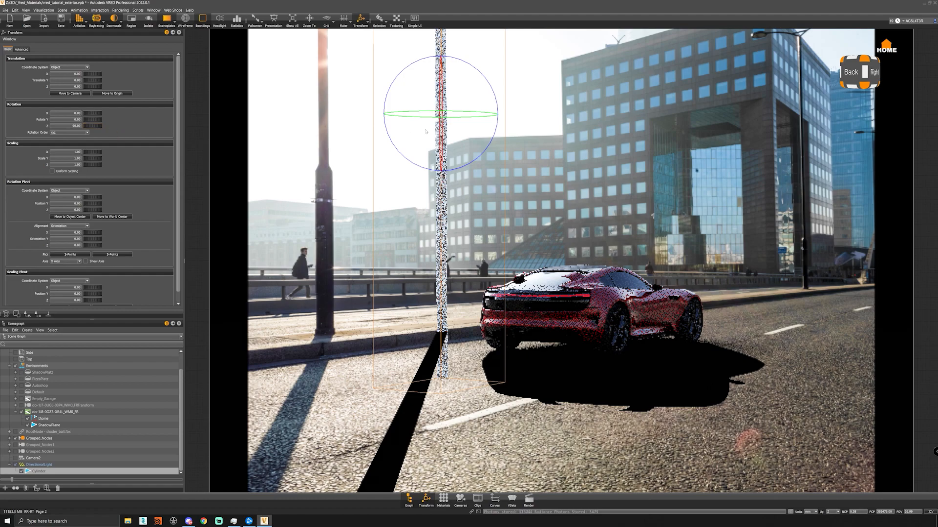
key("shift+w")
left_click_drag(482, 117, 360, 115)
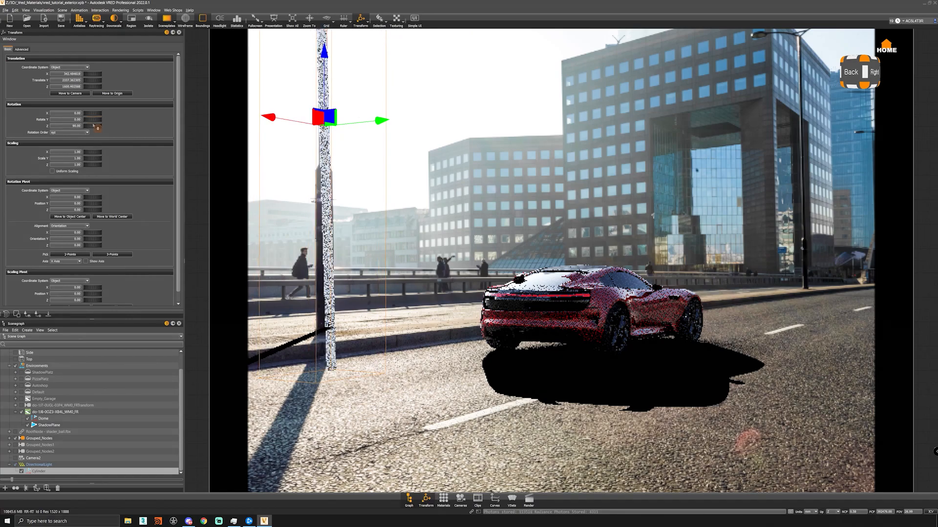
left_click_drag(383, 147, 377, 346, "alt")
scroll(380, 207, "down", 5)
left_click_drag(435, 318, 433, 144, "alt")
left_click_drag(421, 92, 419, 70)
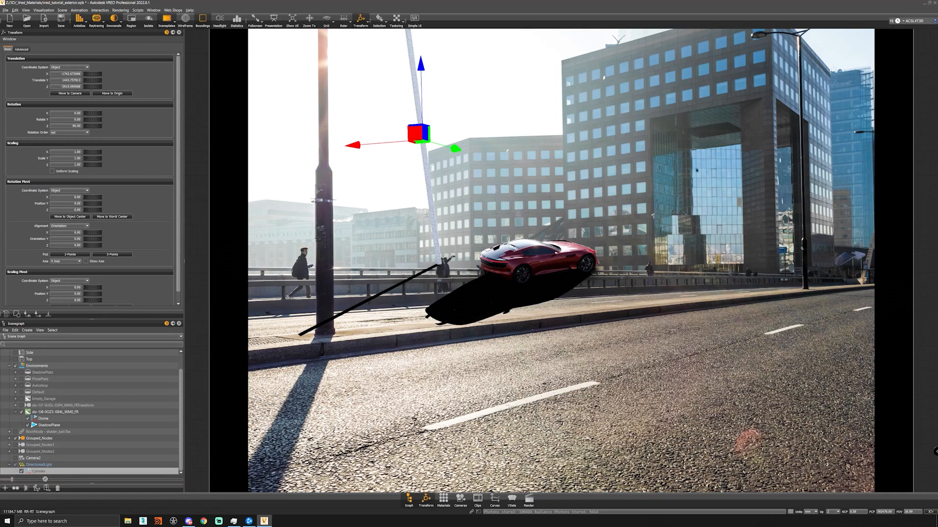
Move the cylinder out of the directional light and make it a child of the scene root.
left_click(41, 473)
left_click(37, 472)
scroll(47, 380, "up", 1)
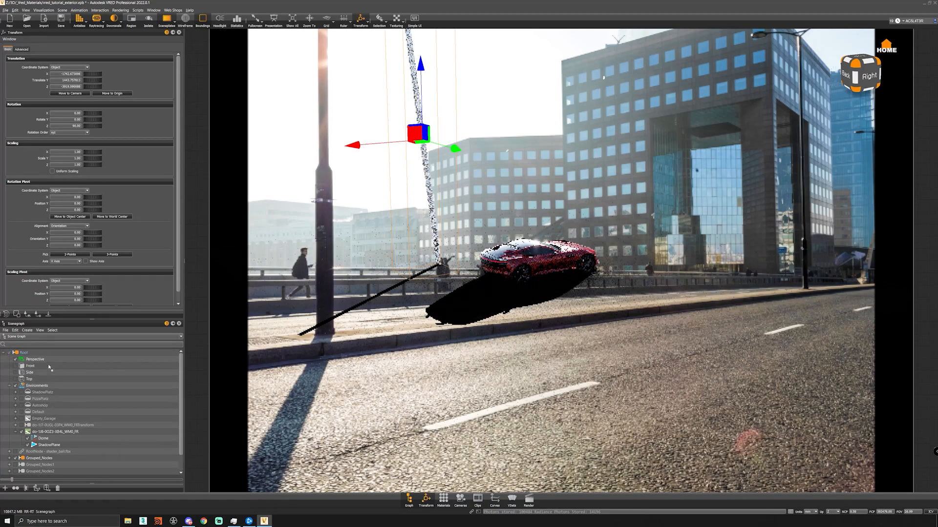
left_click(23, 352)
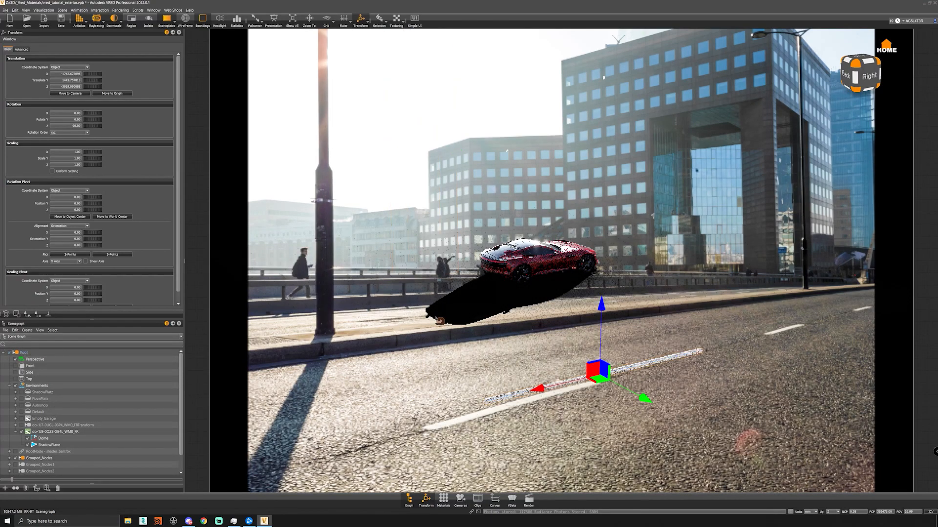
Reset the cylinder's Z rotation to 0 and set its X rotation to 90 so it stands vertically.
left_click_drag(93, 126, 94, 127)
type("0")
key("Return")
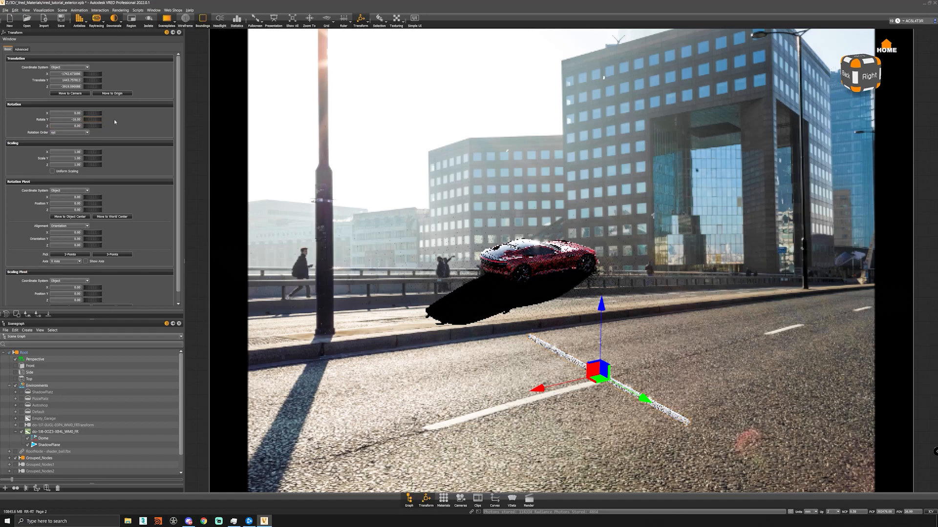
left_click_drag(85, 115, 125, 113)
left_click_drag(69, 114, 84, 119)
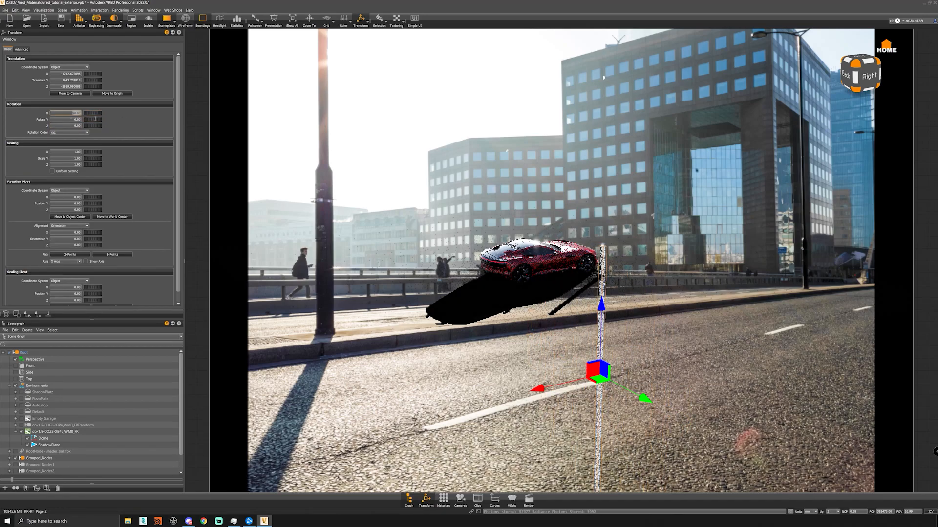
type("90")
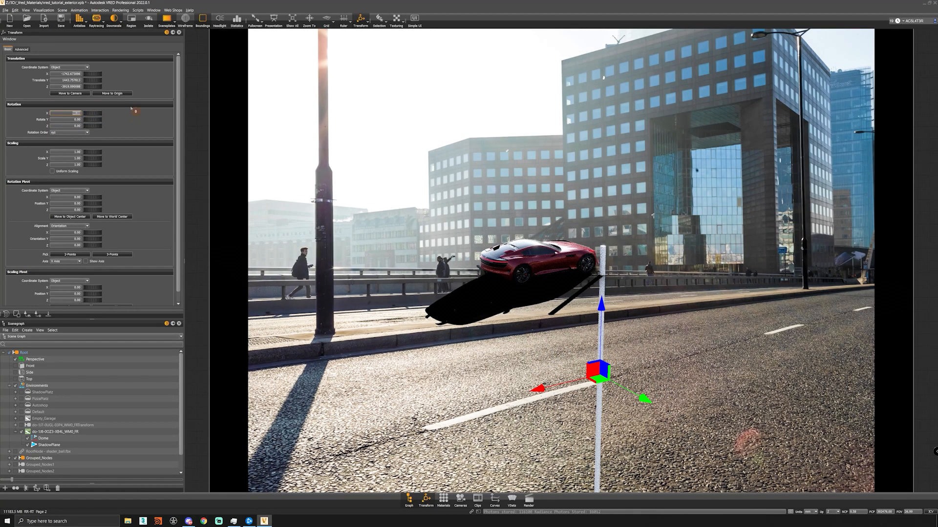
Place the cylinder at the world origin and raise it along Z until its base reaches the car's ground level.
left_click(112, 93)
left_click_drag(541, 201, 542, 47)
left_click_drag(542, 219, 480, 211)
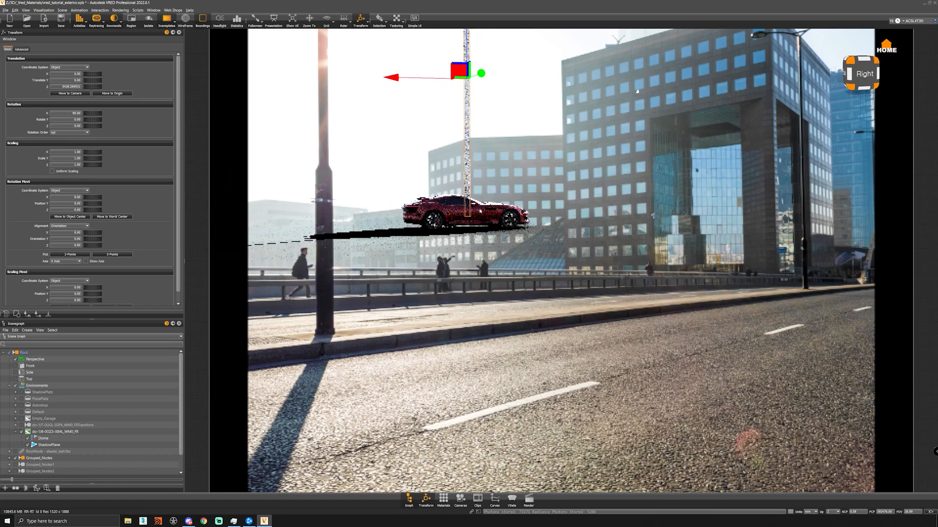
scroll(479, 211, "down", 2)
middle_click_drag(480, 211, 472, 239)
left_click_drag(472, 239, 473, 254)
left_click_drag(478, 140, 469, 198)
Shift the upright cylinder along the ground, away from the car and towards the lamp post.
middle_click_drag(470, 198, 548, 229)
left_click_drag(548, 229, 539, 261)
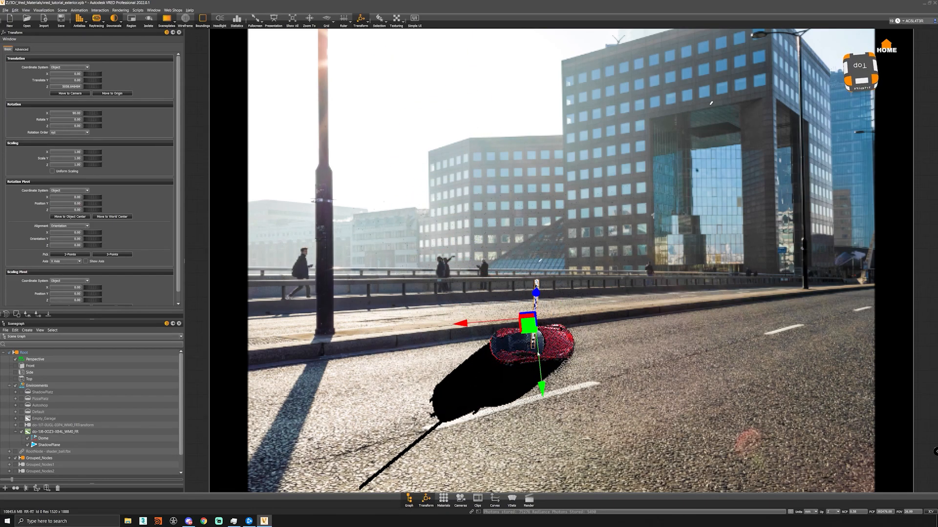
left_click_drag(541, 385, 536, 332)
left_click_drag(493, 281, 409, 295)
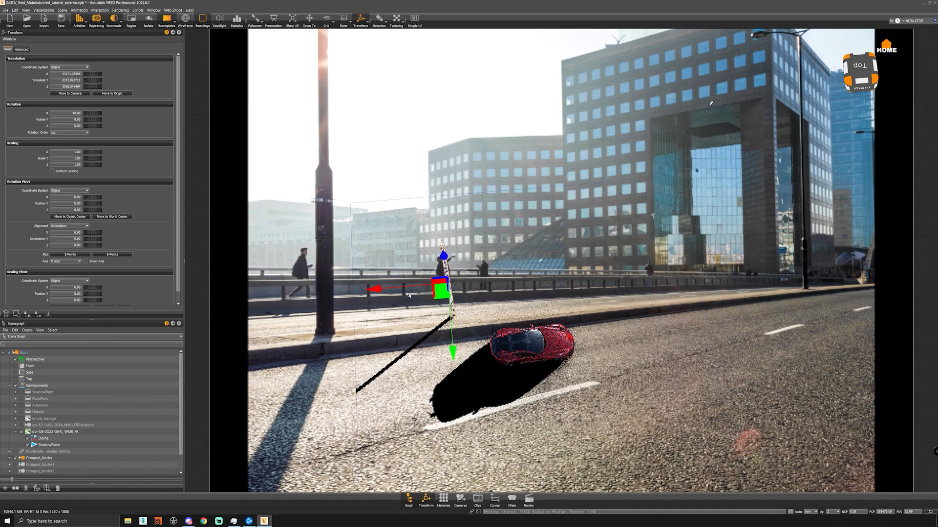
Restore the saved camera viewpoint and adjust the cylinder's translation so it overlaps the lamp post and its base.
left_click(460, 499)
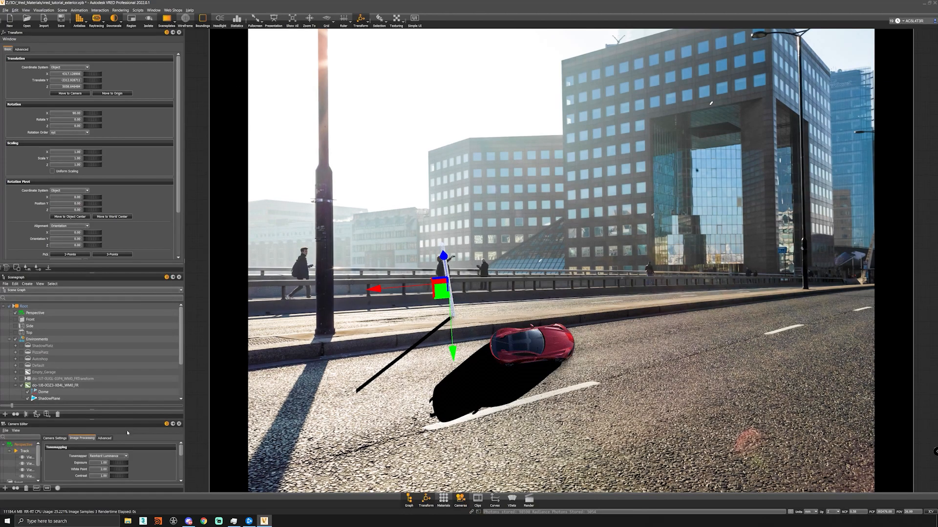
left_click(23, 453)
left_click(61, 458)
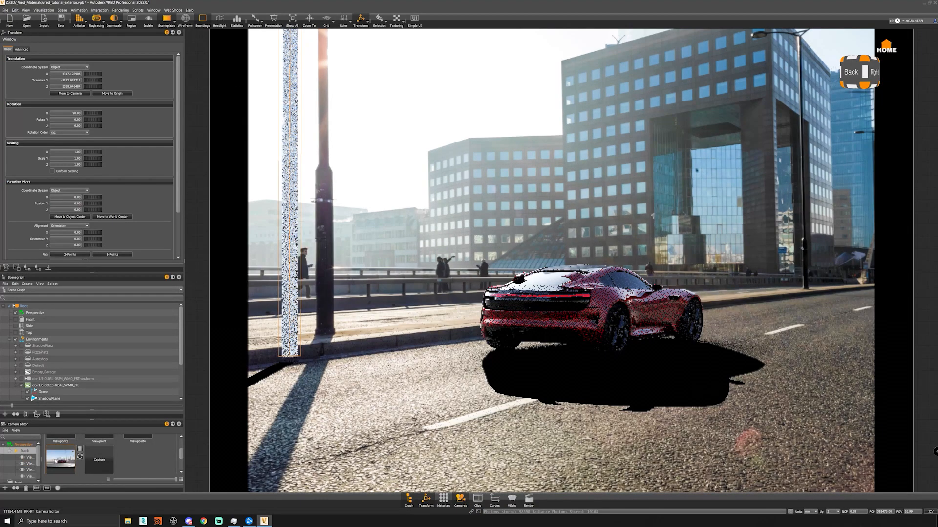
mouse_move(92, 87)
left_mouse_down()
mouse_move(134, 88)
mouse_move(85, 90)
mouse_move(100, 80)
mouse_move(213, 86)
mouse_move(82, 84)
left_mouse_up()
Rotate the directional light until the cylinder's shadow follows the lamp post's shadow, and delete the cylinder.
scroll(36, 382, "down", 3)
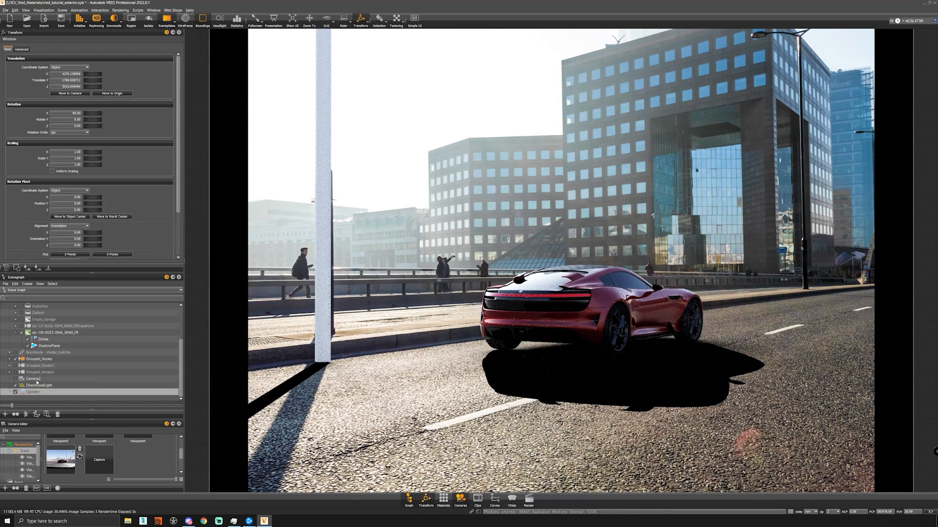
left_click(68, 385)
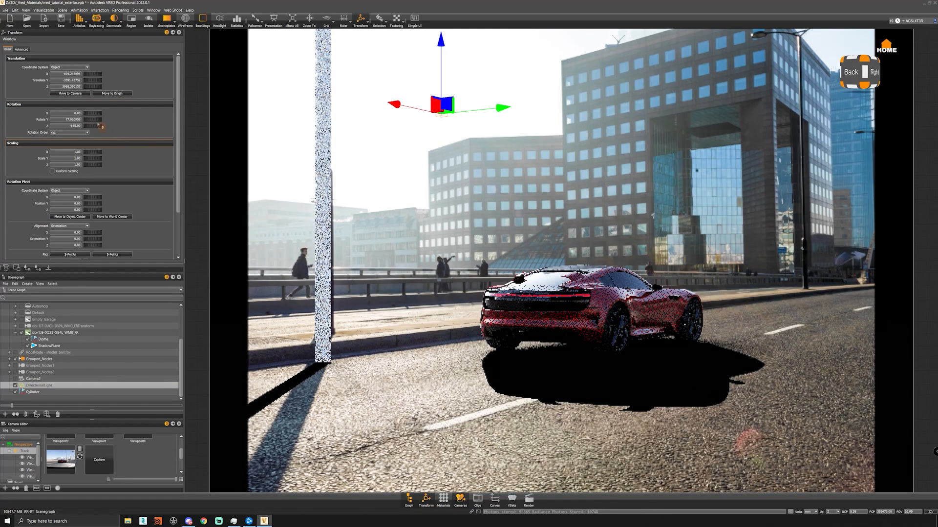
left_click_drag(90, 119, 95, 127)
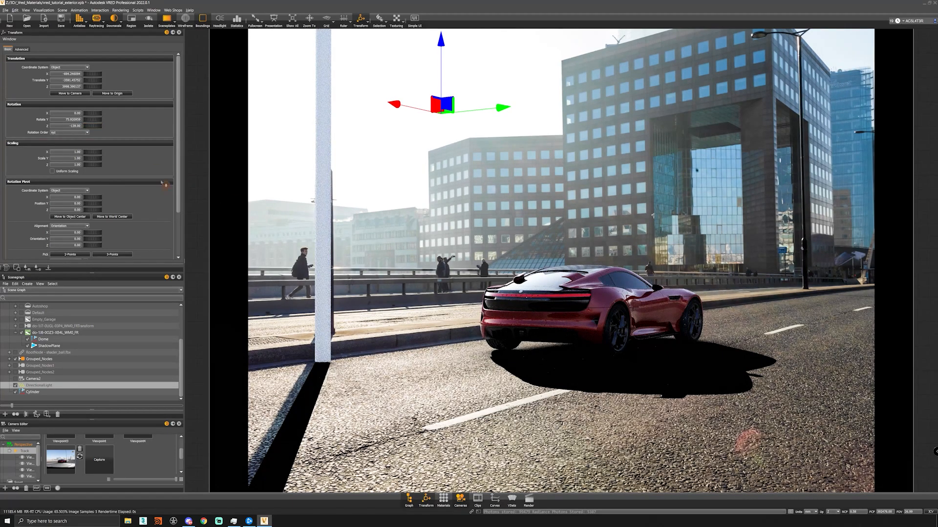
left_click(325, 220)
key("Delete")
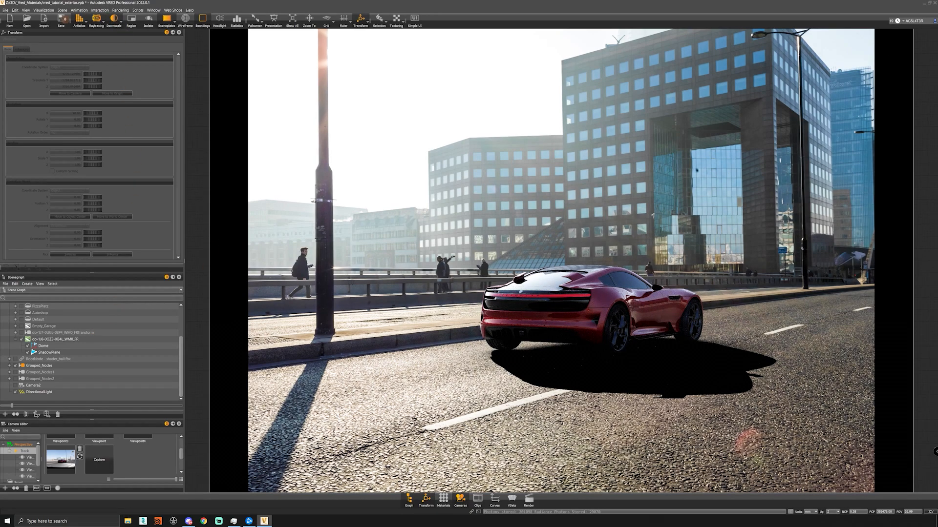
Lower the directional light's ground shadow intensity to about 0.7 in the Light Editor, closing the Scenegraph and Camera Editor.
left_click(62, 10)
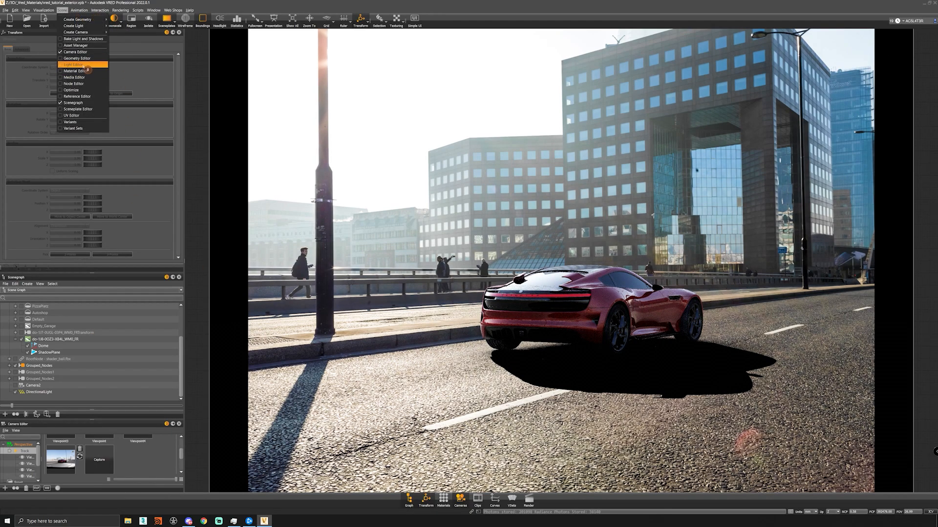
left_click(84, 65)
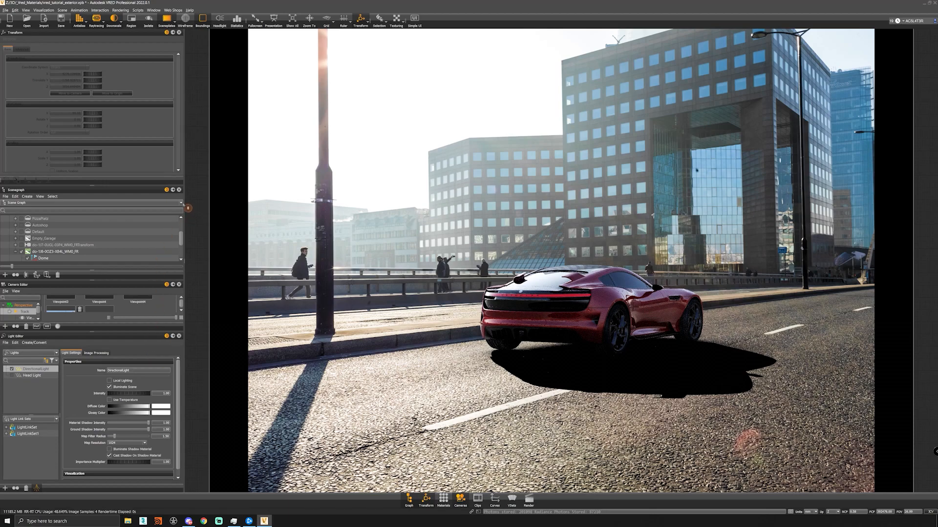
left_click(179, 190)
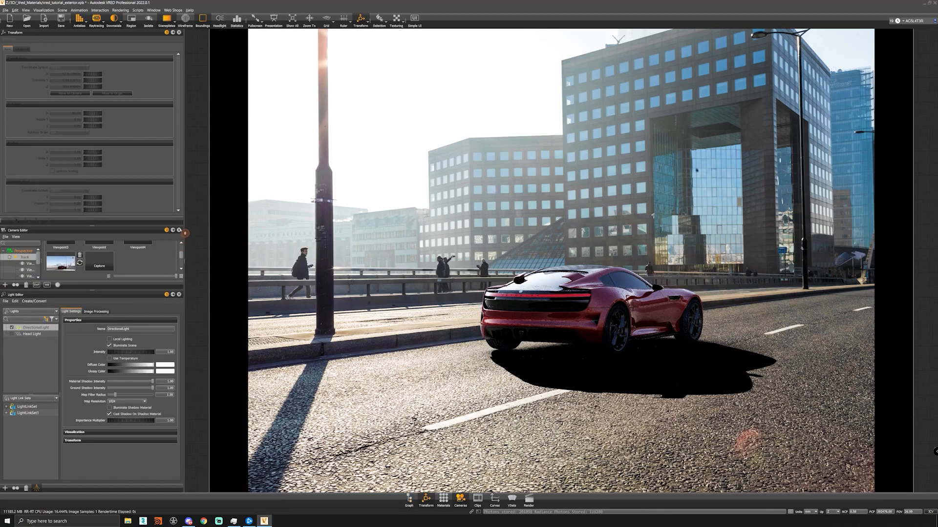
left_click(179, 230)
left_click_drag(151, 352, 140, 358)
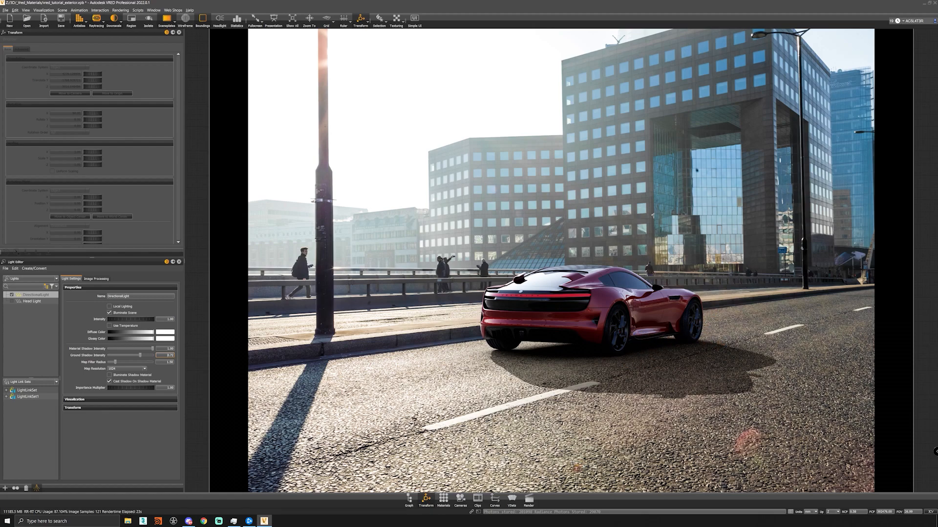
left_click(354, 107)
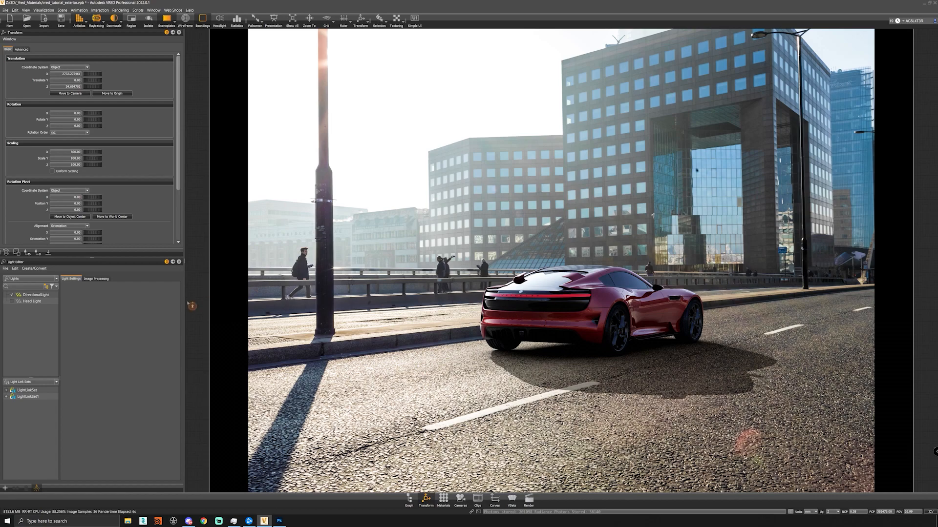
Create a rectangular light and move it along the ground to the rear of the car.
right_click(27, 316)
mouse_move(73, 318)
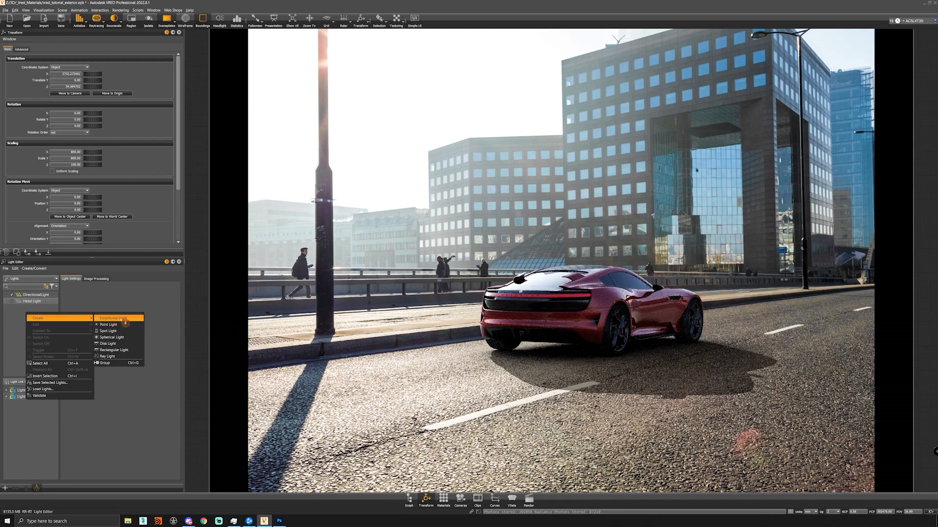
left_click(129, 350)
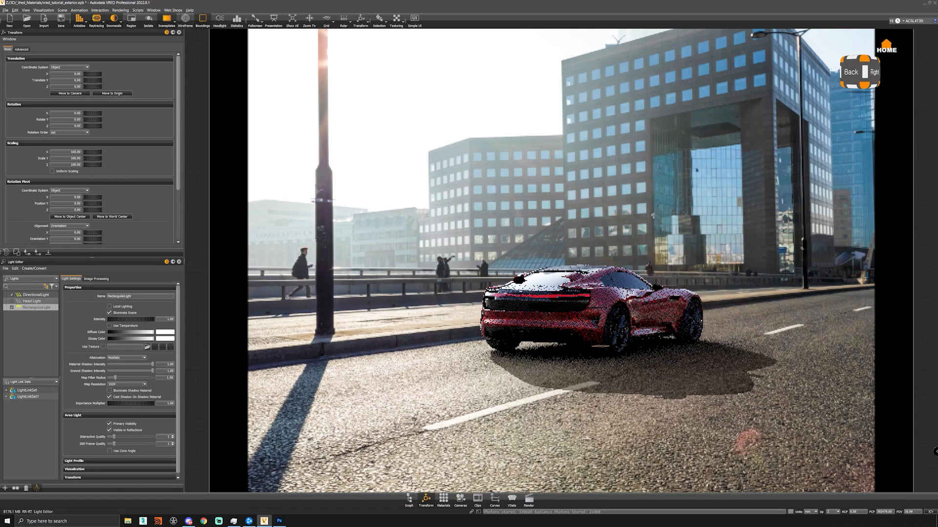
key("shift+w")
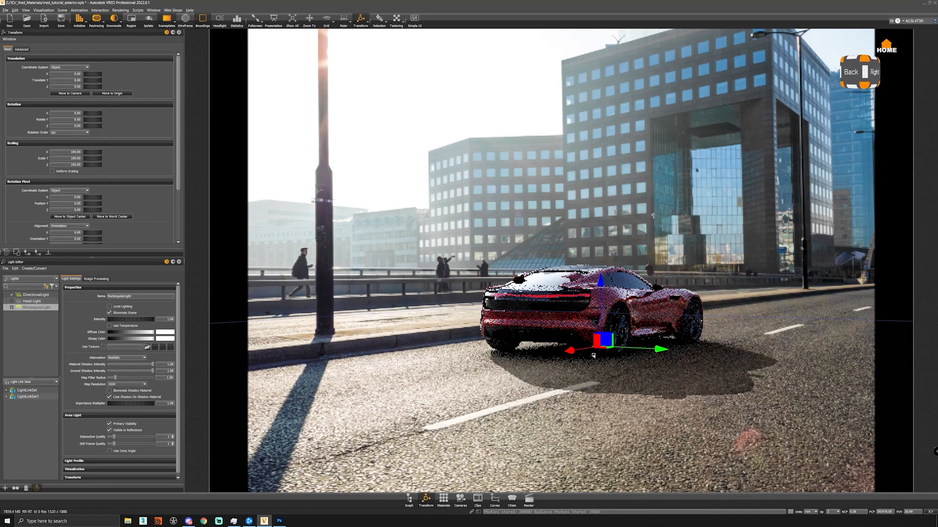
left_click_drag(588, 354, 516, 357)
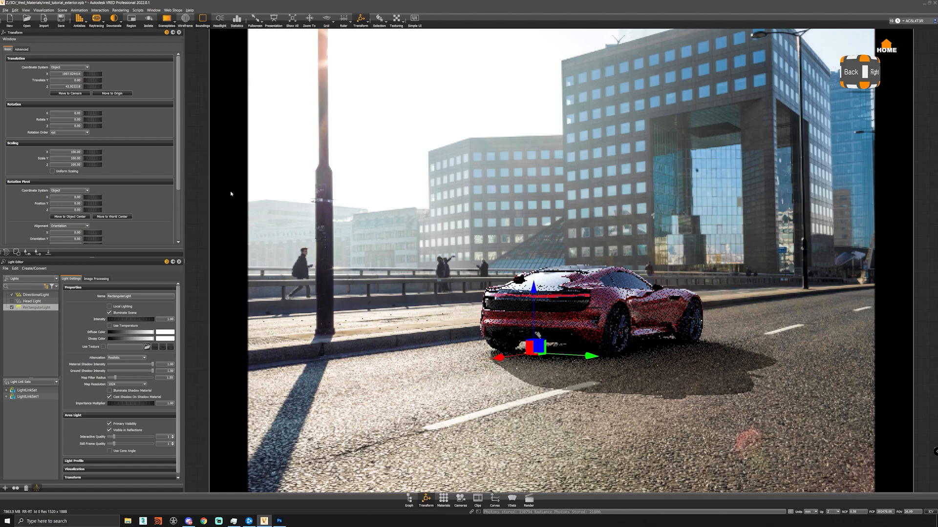
Scale the rectangular light to 800 in both X and Y.
left_click_drag(69, 153, 152, 160)
type("800")
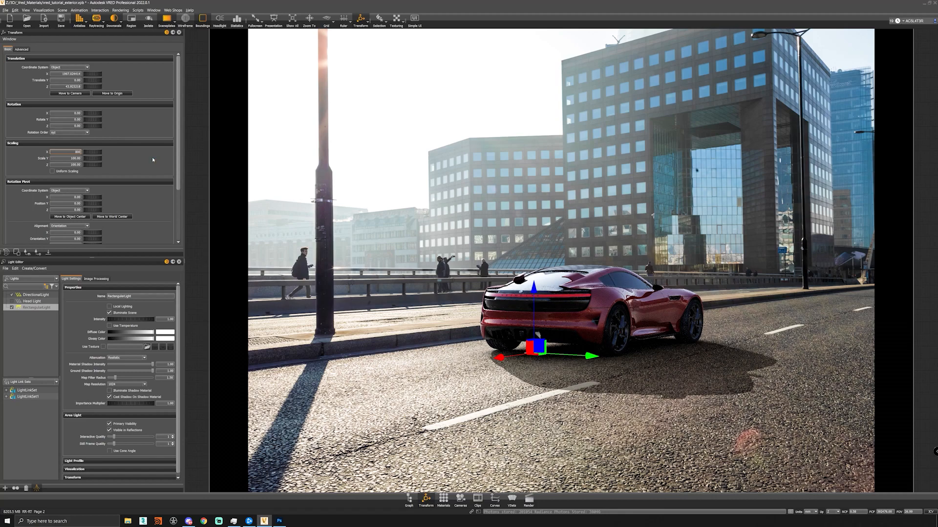
key("Return")
key("Tab")
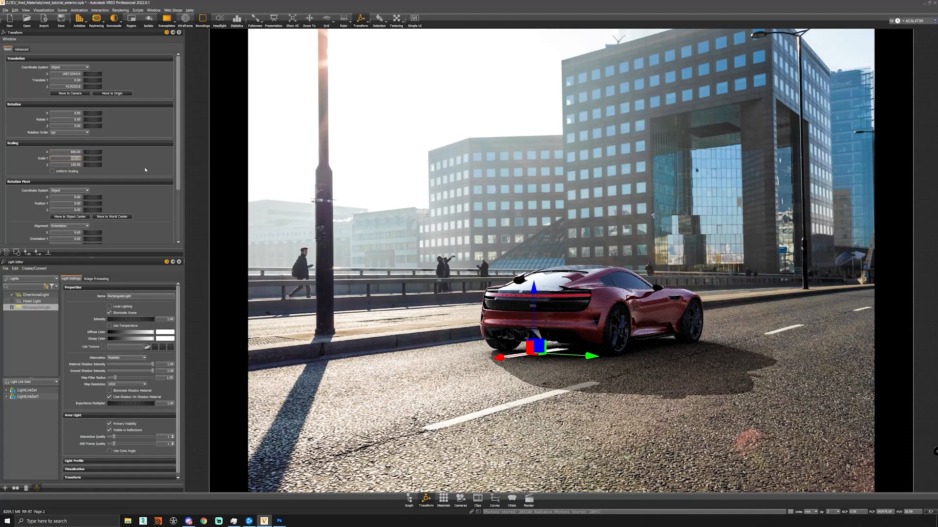
type("80")
key("Return")
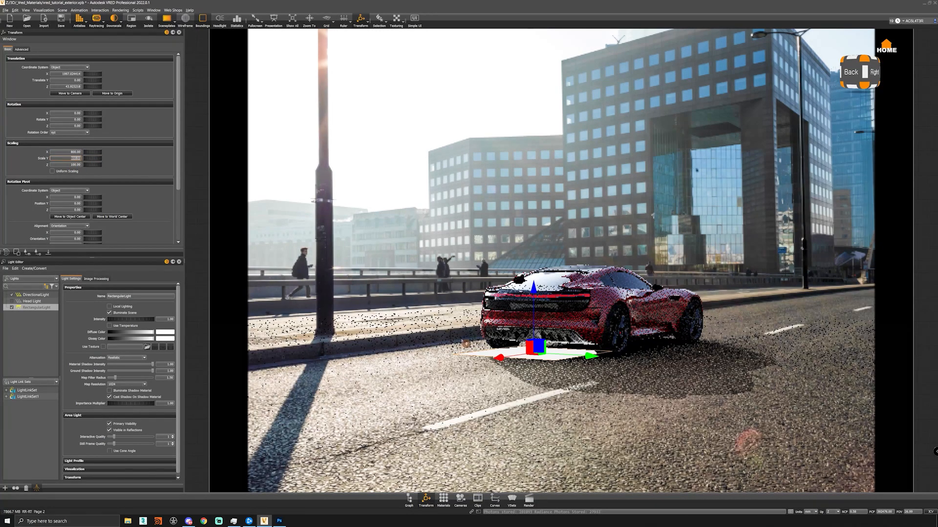
Shift the rectangular light sideways along Y under the rear bumper and set its X scale to 400.
left_click_drag(501, 293, 503, 376)
middle_click_drag(503, 376, 537, 272)
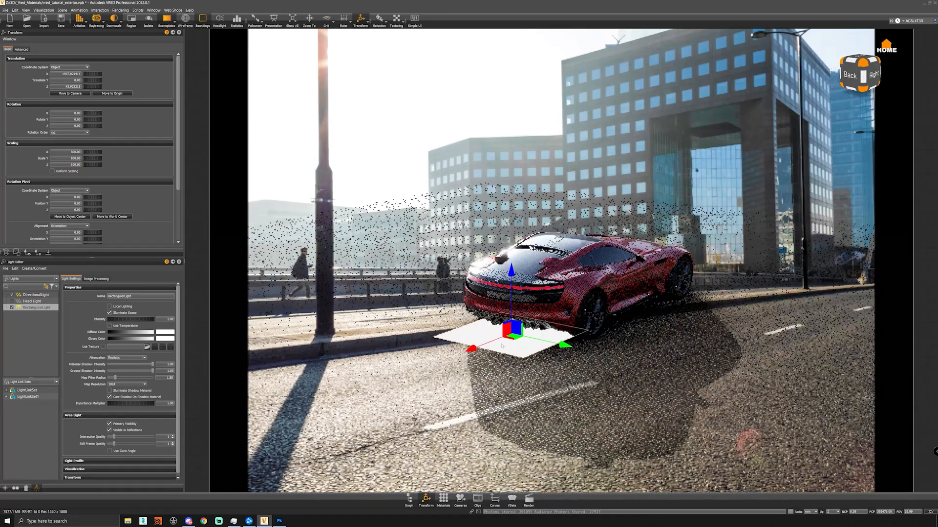
left_click_drag(525, 352, 469, 376)
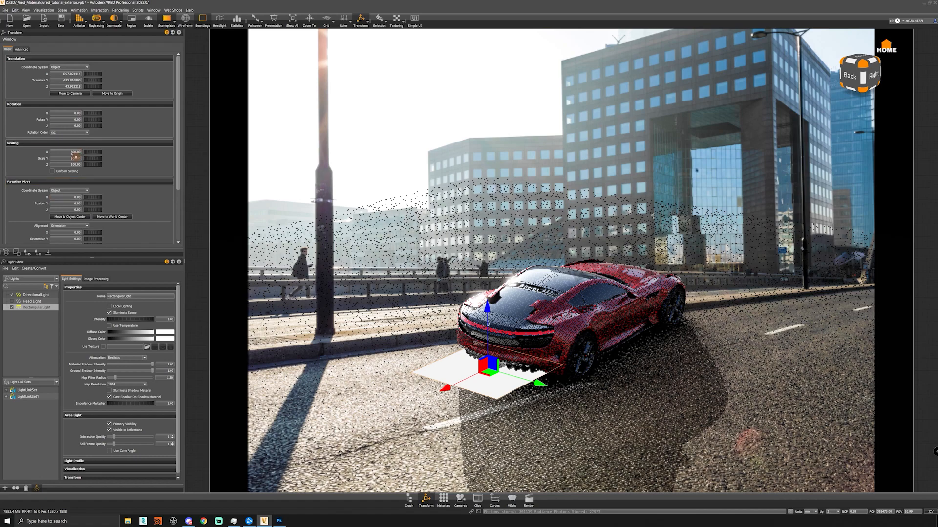
left_click_drag(68, 152, 96, 157)
type("400")
key("Return")
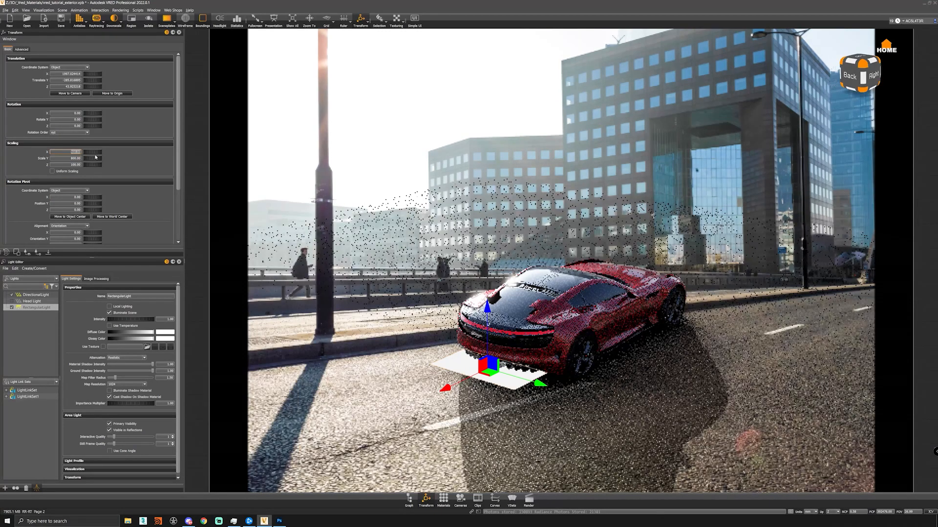
Move the rectangular light slightly along X, tilt it about Y behind the rear bumper, and open the Camera Editor.
left_click_drag(458, 384, 456, 366)
key("shift+e")
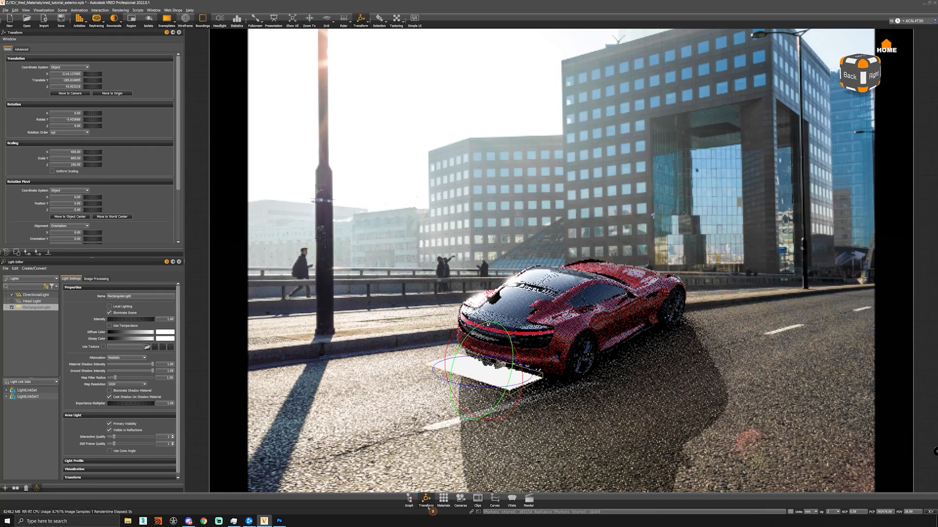
left_click(460, 499)
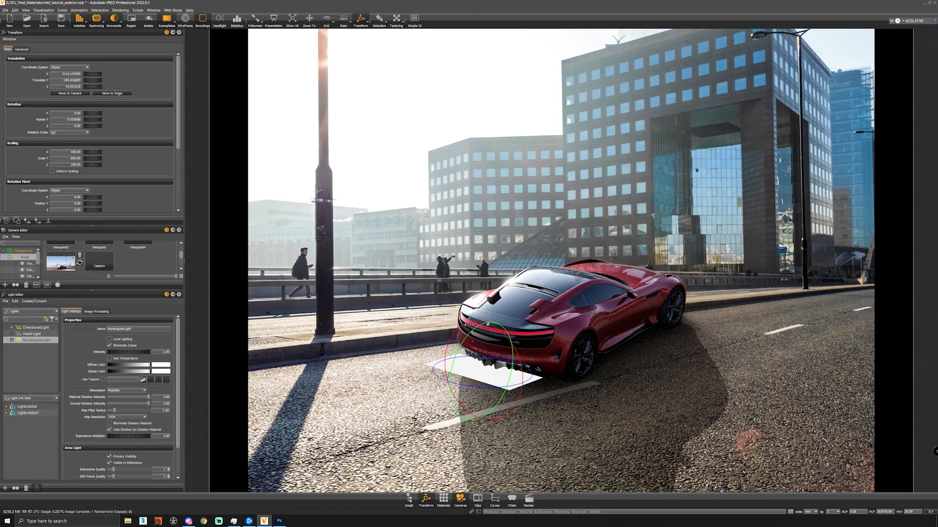
Recall the saved viewpoint matching the backplate and assign gradient_alpha.exr as the rectangular light's texture.
left_click(60, 263)
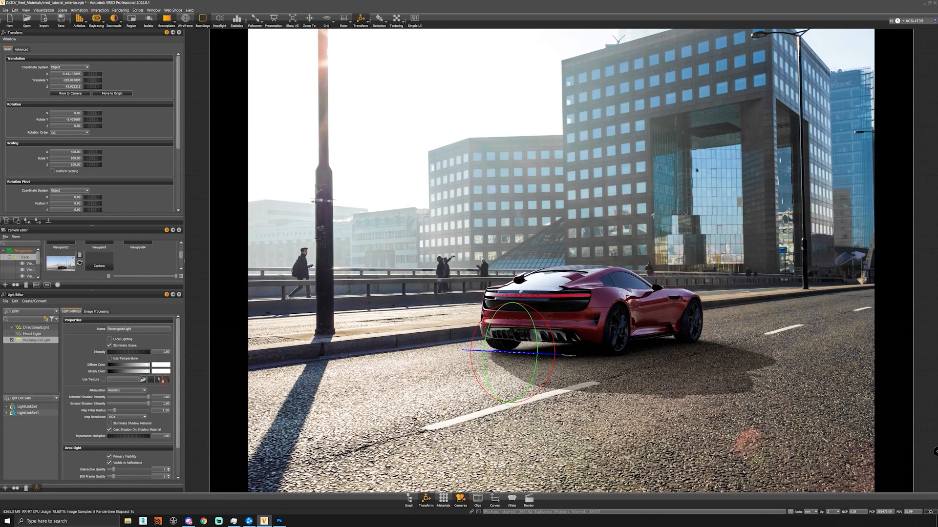
left_click(103, 380)
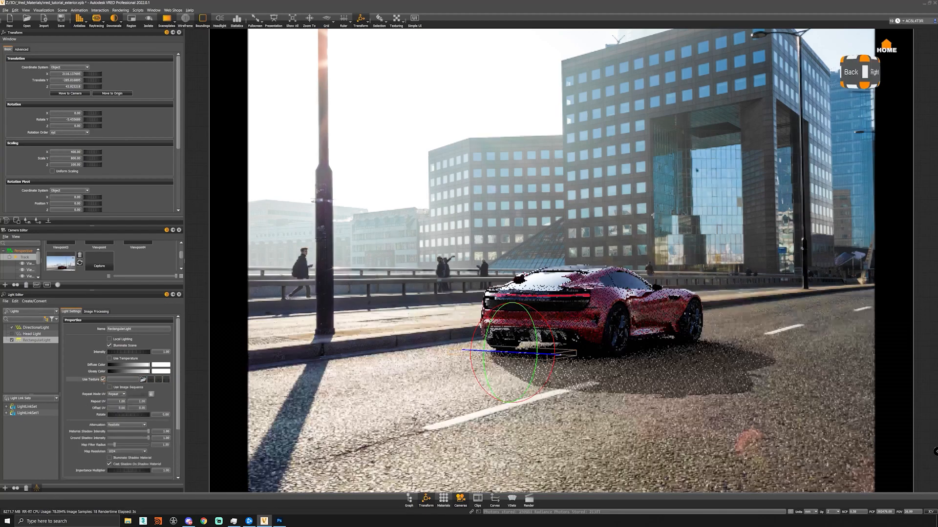
left_click(143, 380)
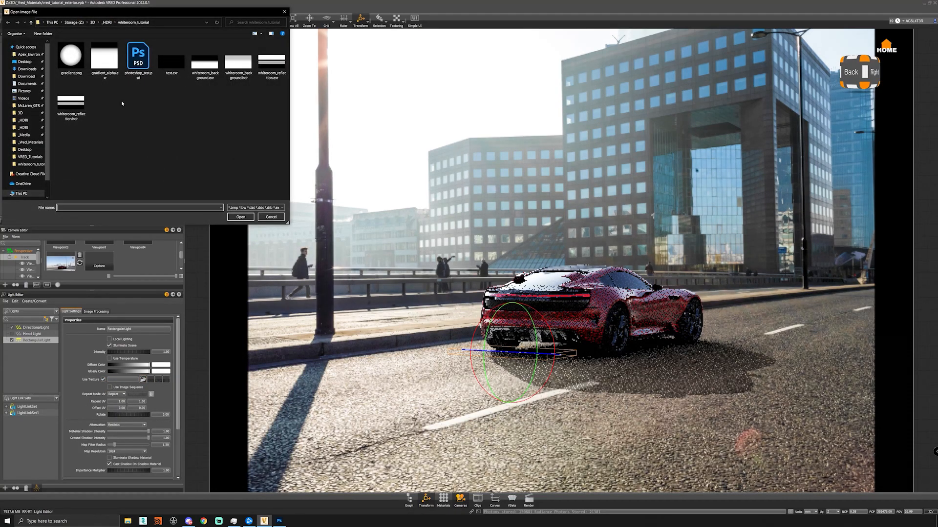
double_click(124, 80)
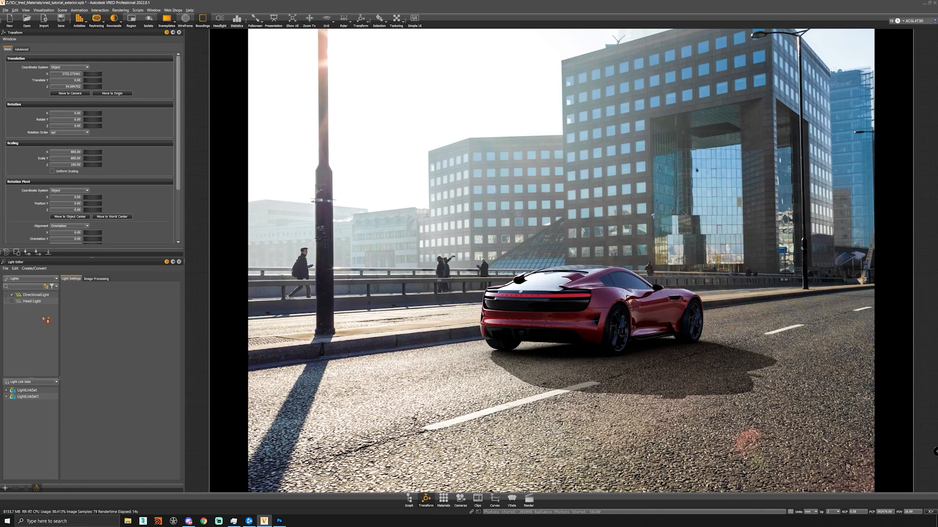
Create a new rectangular light and move it along the ground to the rear of the car.
right_click(27, 315)
mouse_move(59, 318)
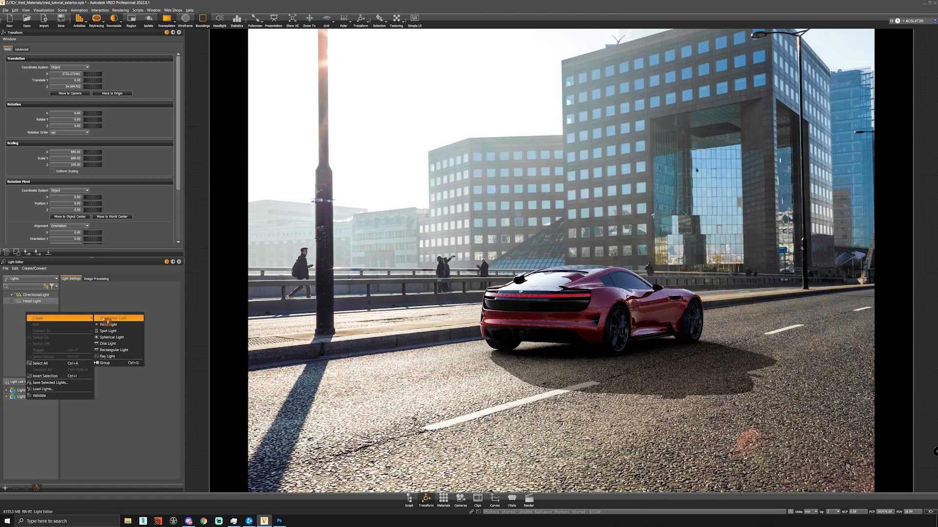
left_click(115, 350)
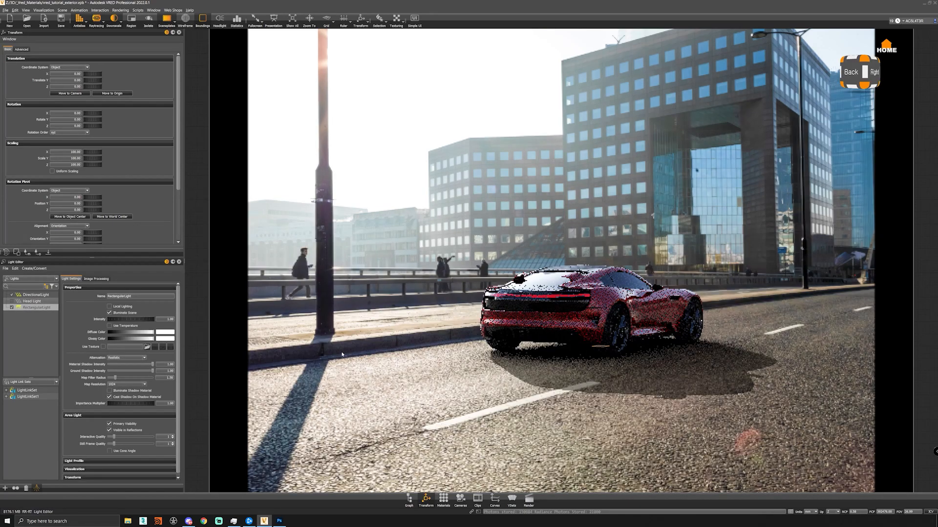
key("w")
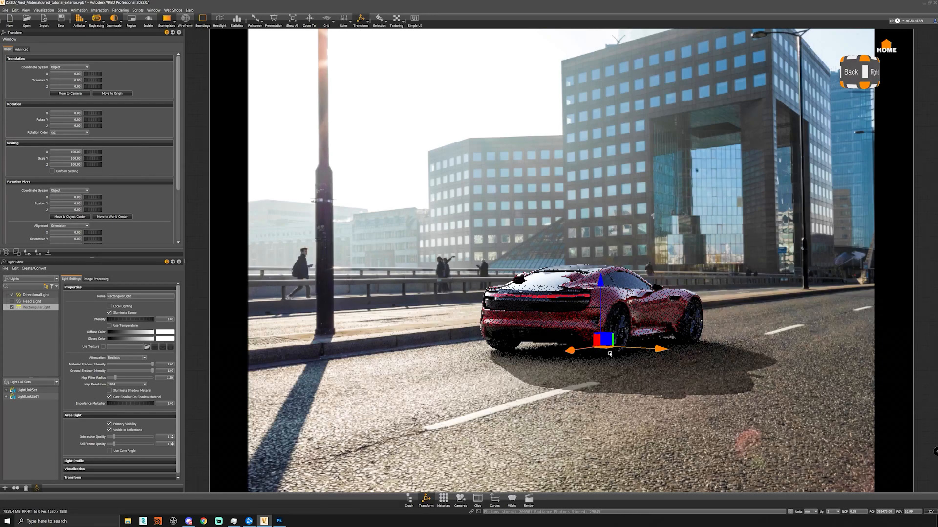
left_click_drag(591, 353, 526, 356)
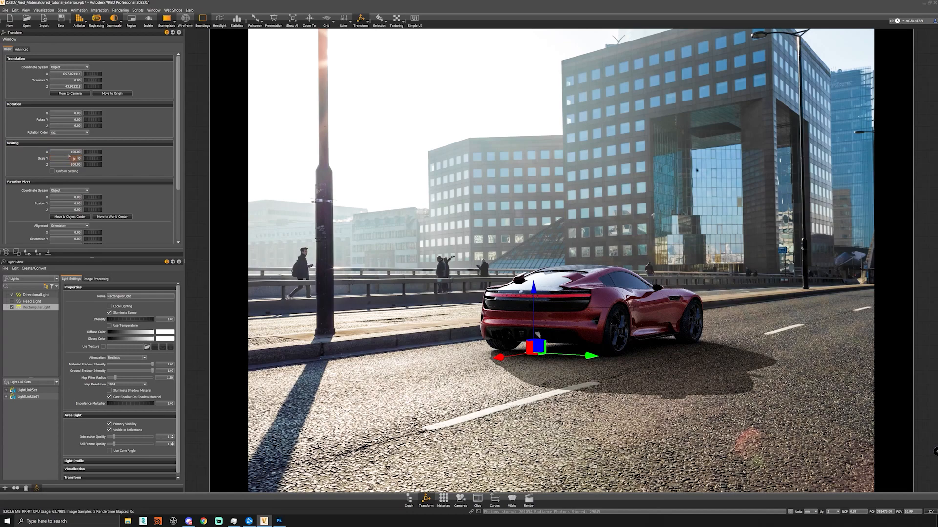
Set the new rectangular light's X and Y scale to 800.
left_click_drag(69, 152, 153, 160)
type("800")
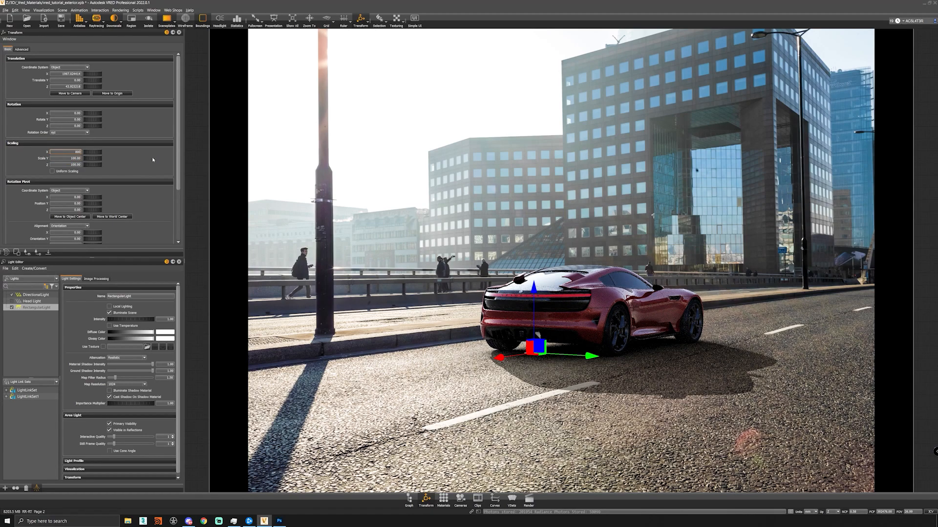
key("Return")
key("Tab")
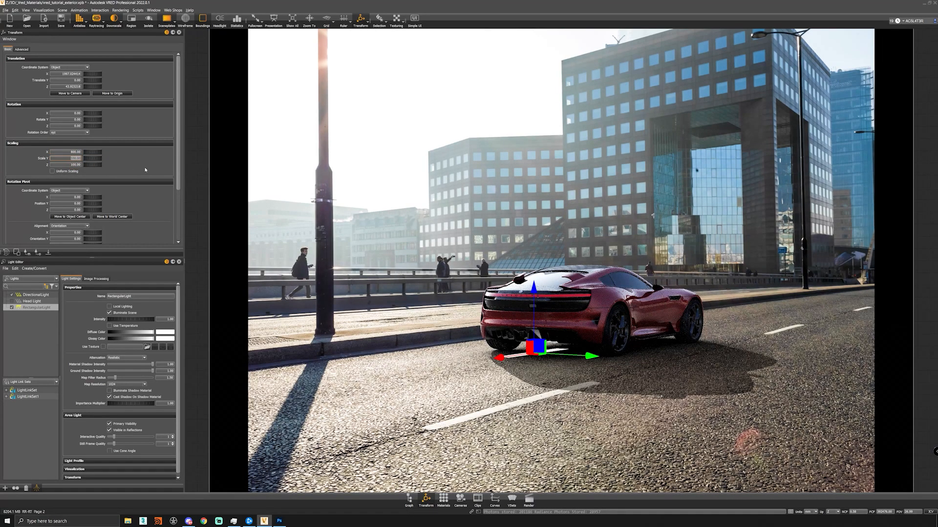
type("800")
key("Return")
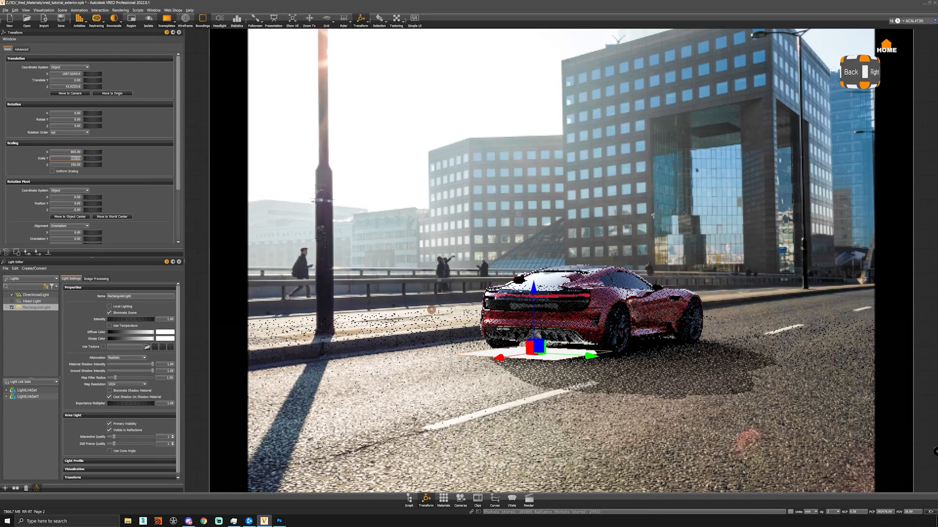
Shift the rectangular light sideways along Y to centre it under the rear bumper and set its X scale to 400.
left_click_drag(472, 343, 467, 379, "alt")
middle_click_drag(467, 378, 500, 205, "alt")
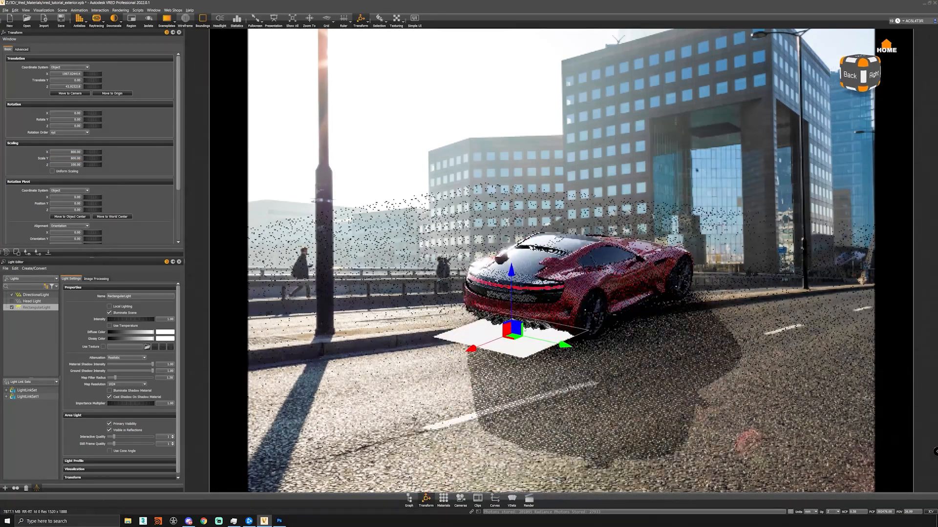
left_click_drag(518, 342, 501, 375, "alt")
left_click_drag(533, 386, 518, 381)
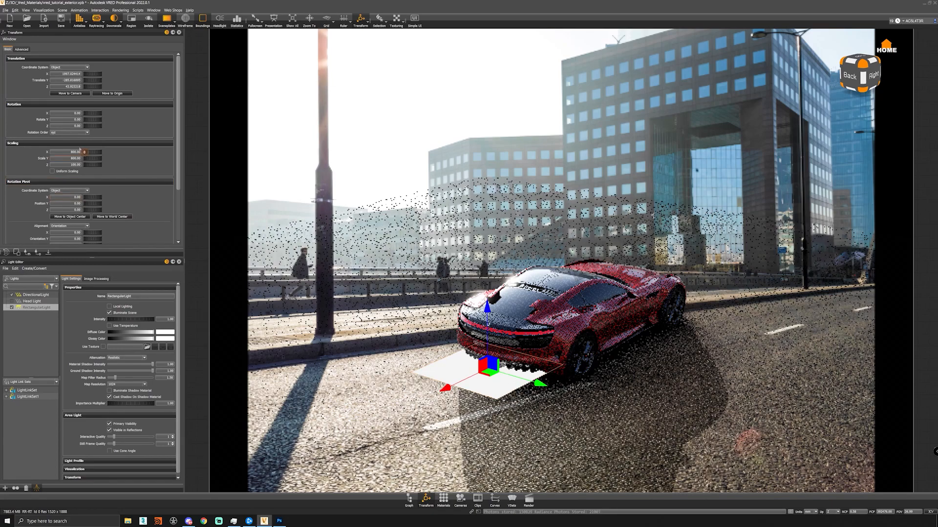
left_click_drag(69, 152, 95, 156)
type("400")
key("Return")
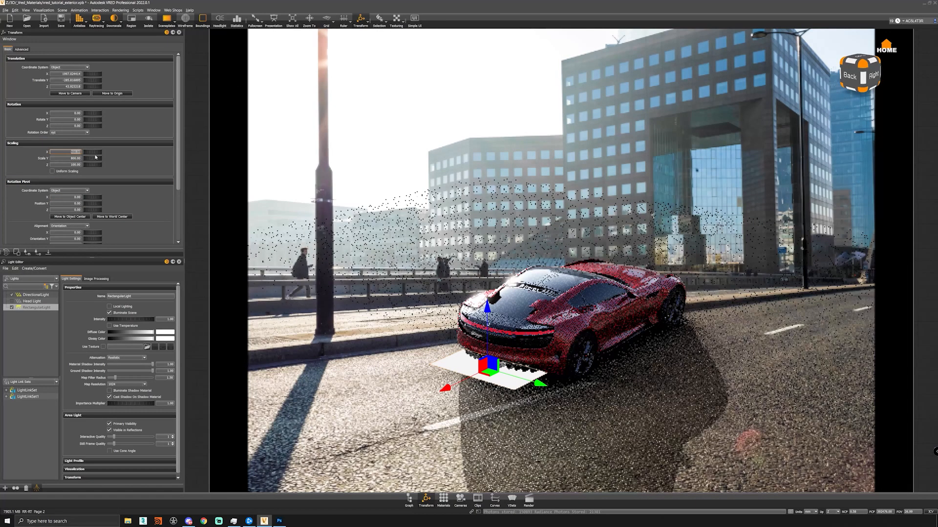
Move the rectangular light along X, tilt it slightly about Y behind the bumper, and recall the saved backplate viewpoint.
left_click_drag(445, 388, 458, 368)
key("e")
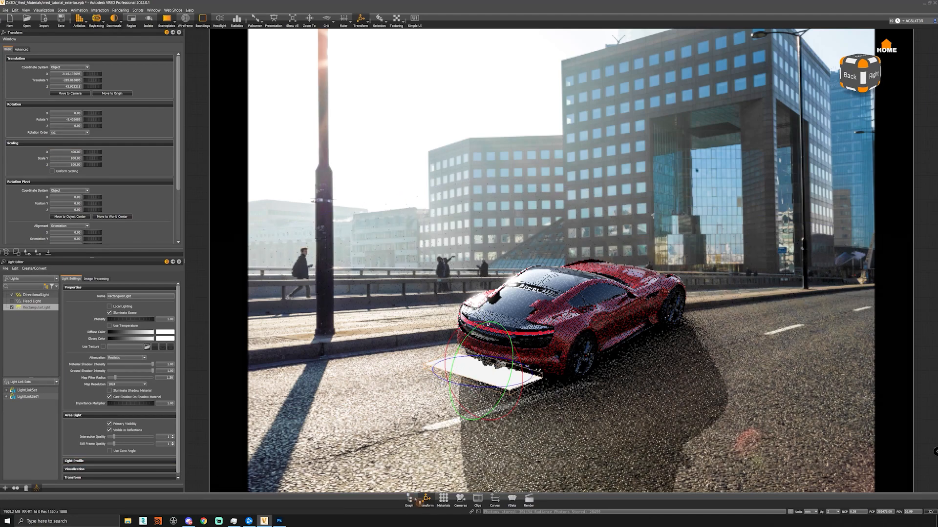
left_click(460, 499)
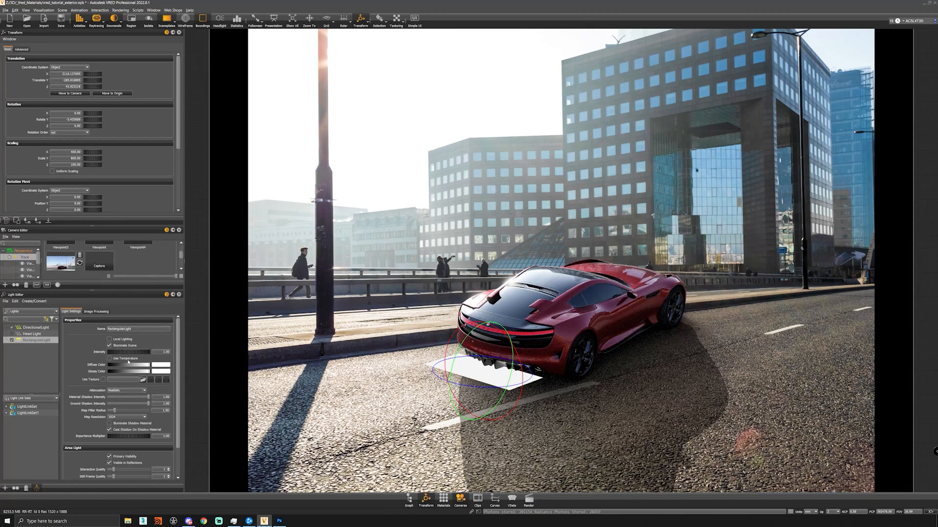
left_click(59, 266)
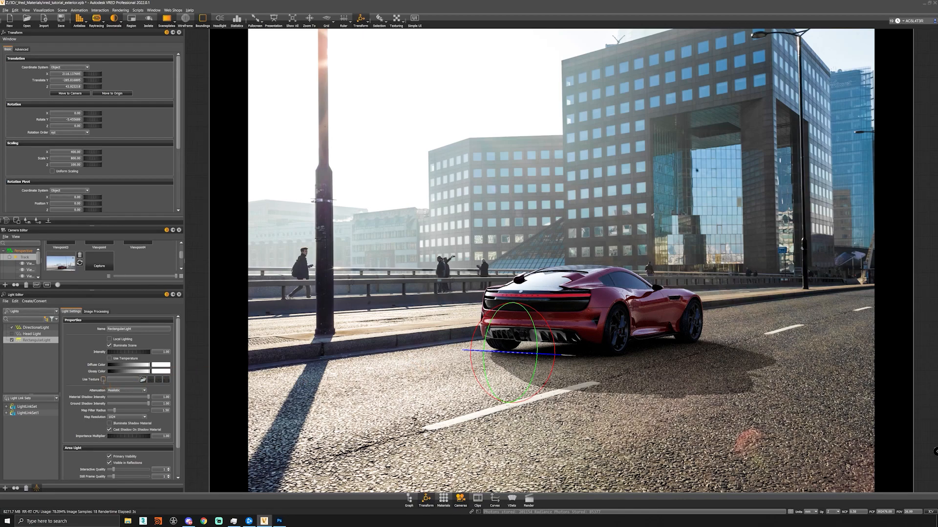
Texture the rectangular light with gradient_alpha.exr and rotate the texture to reorient the gradient across the light.
left_click(103, 380)
left_click(142, 379)
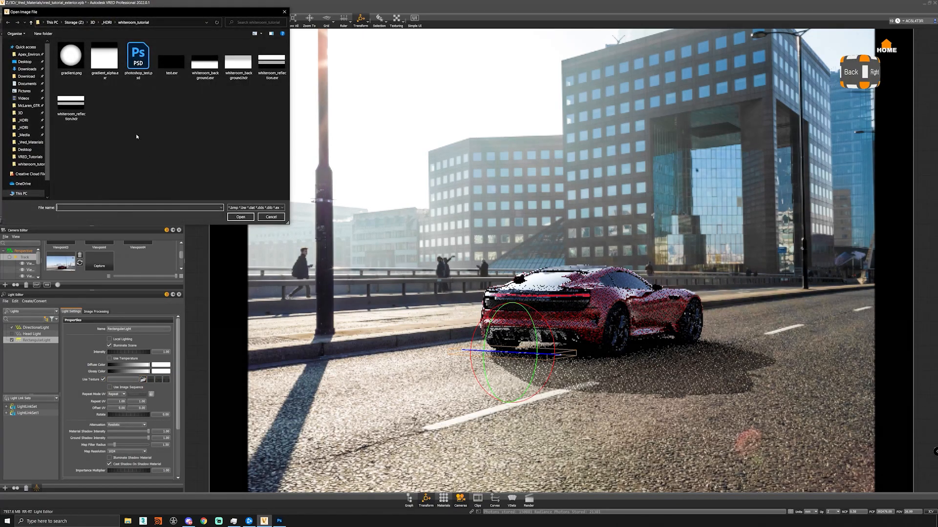
double_click(124, 77)
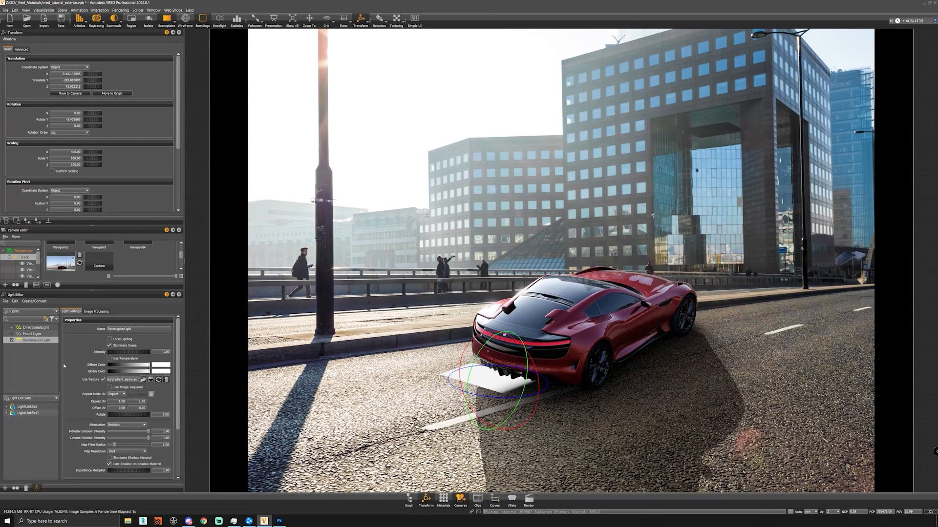
scroll(64, 365, "down", 2)
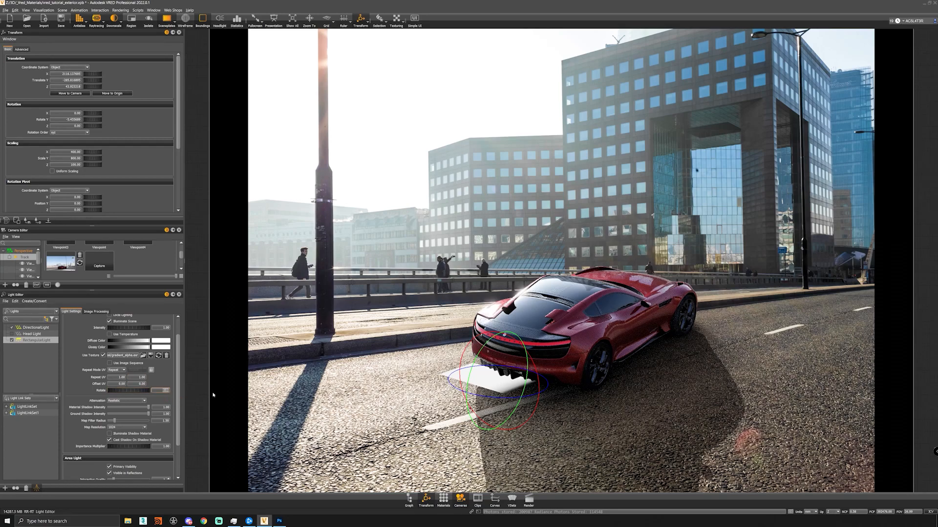
key("Return")
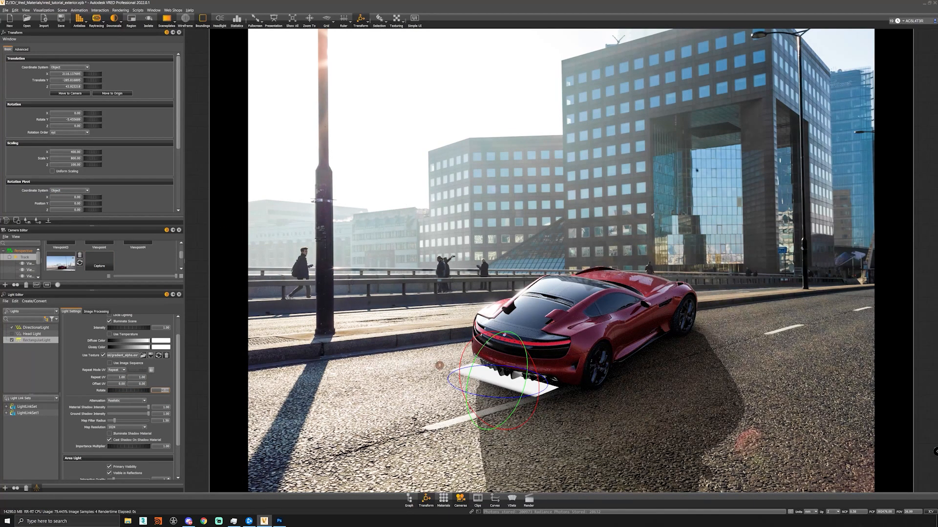
Recall the saved backplate viewpoint and turn off Primary Visibility for the rectangular light.
left_click(68, 269)
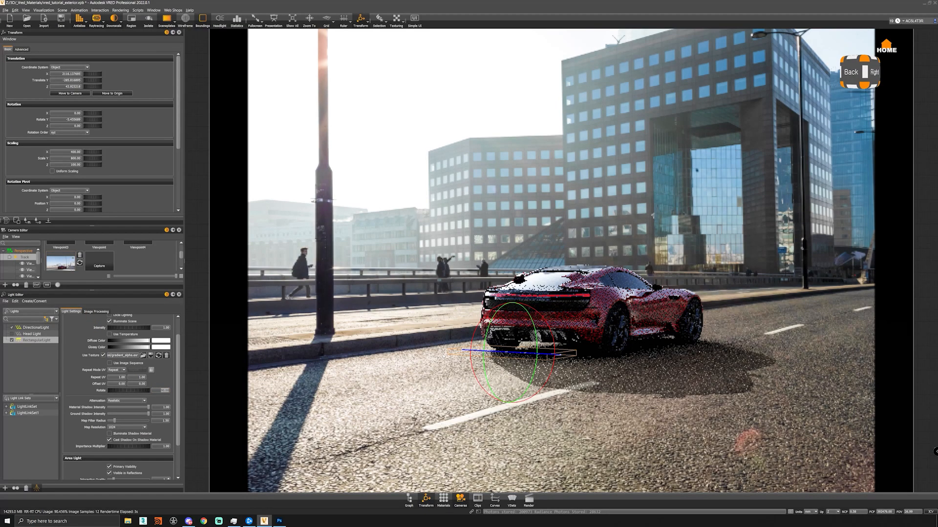
scroll(89, 381, "down", 1)
left_click(109, 443)
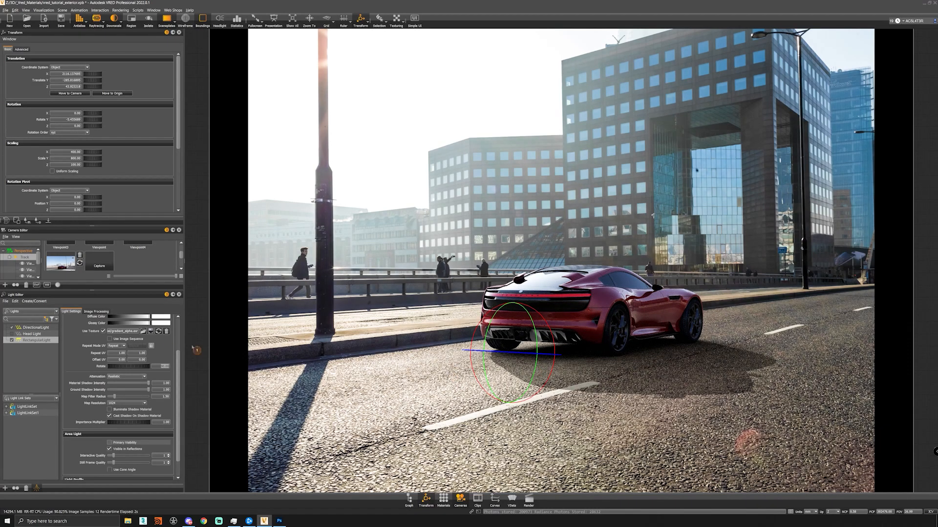
Lower the rectangular light's intensity, trying 0.25 and settling on 0.3.
scroll(176, 367, "up", 3)
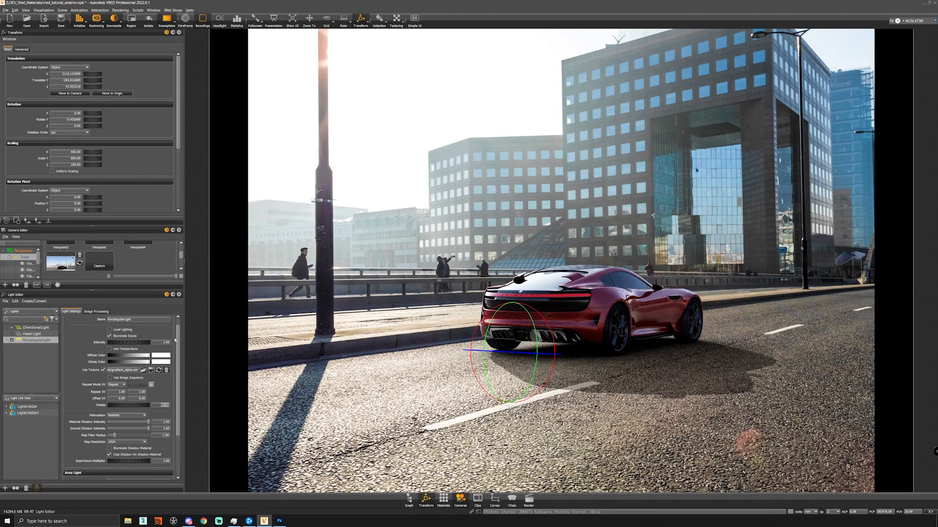
double_click(168, 342)
type("0.25")
key("Return")
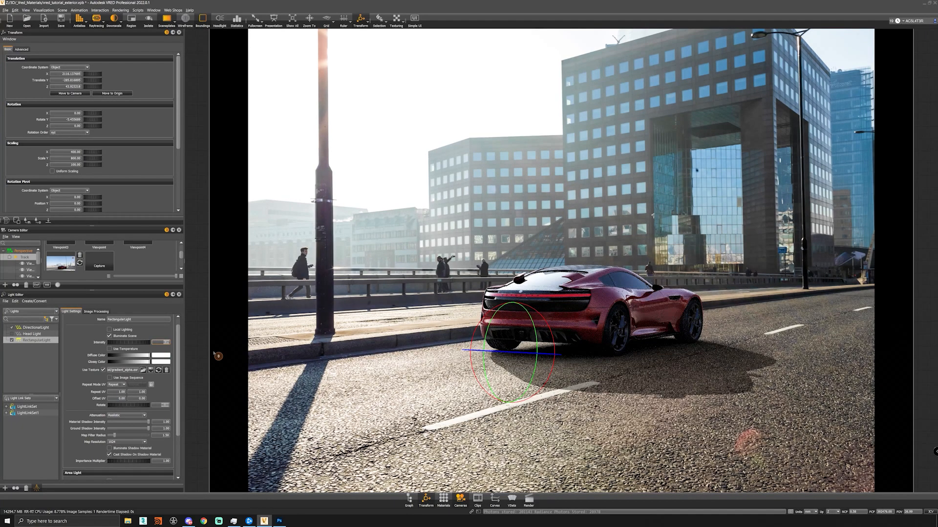
type("0.3")
key("Return")
Set the rectangular light's Y scale to 900 and nudge its position slightly along Y.
left_click_drag(69, 159, 134, 169)
type("900")
key("Return")
mouse_move(95, 80)
left_mouse_down()
mouse_move(114, 80)
mouse_move(49, 79)
mouse_move(95, 78)
left_mouse_up()
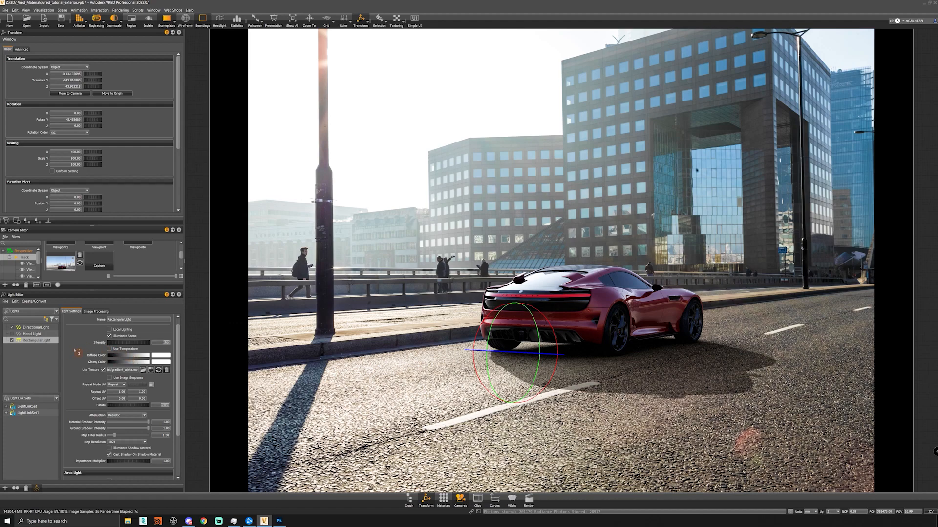
Reduce the rectangular light's intensity to 0.15.
scroll(77, 357, "up", 1)
left_click(159, 351)
type("0.15")
key("Return")
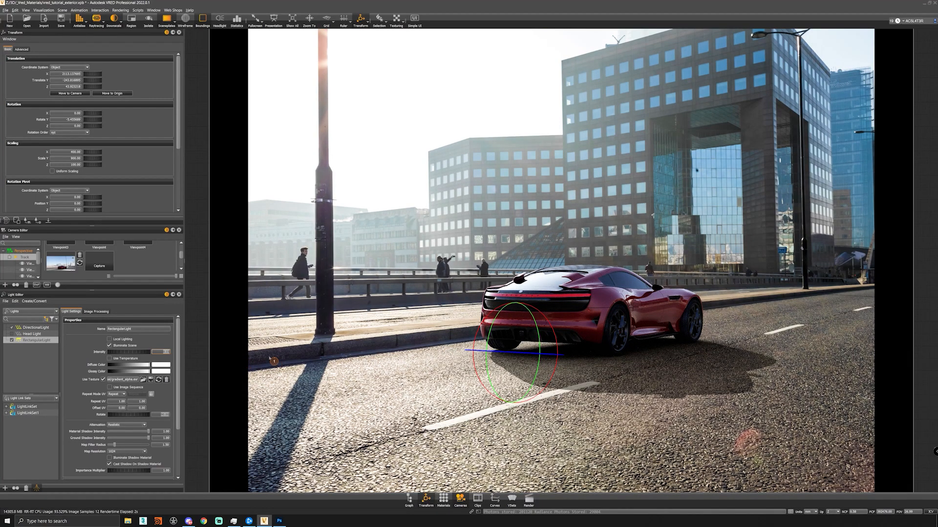
Compare the bumper lighting at intensity 1, return the light to 0.15, and hide the transform manipulator.
type("1")
key("Return")
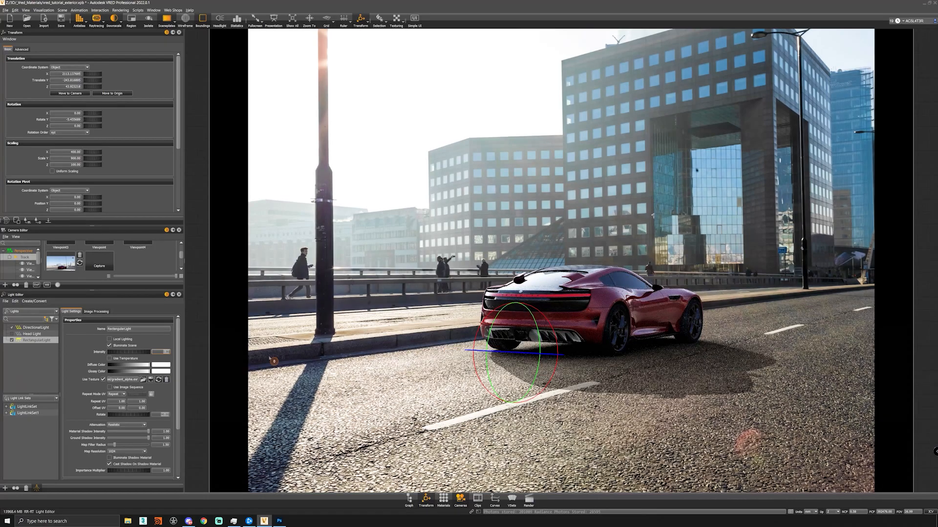
type("0.1")
key("Return")
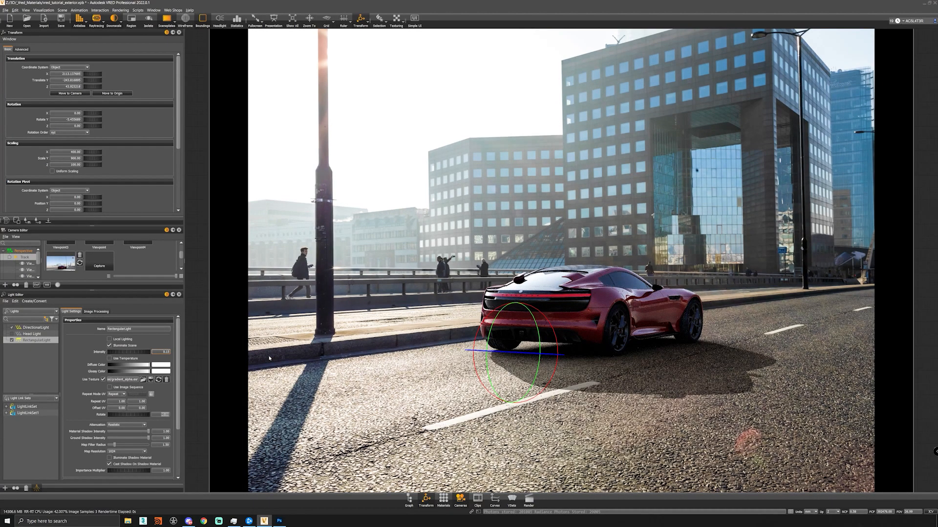
key("Return")
left_click(360, 20)
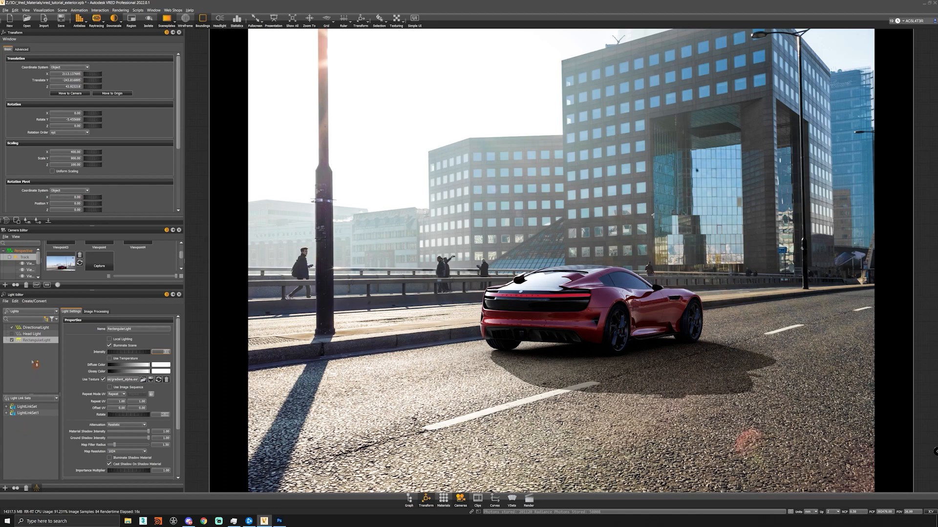
Dismiss the light creation options, close the Transform editor, and open the Scenegraph.
right_click(34, 357)
mouse_move(66, 360)
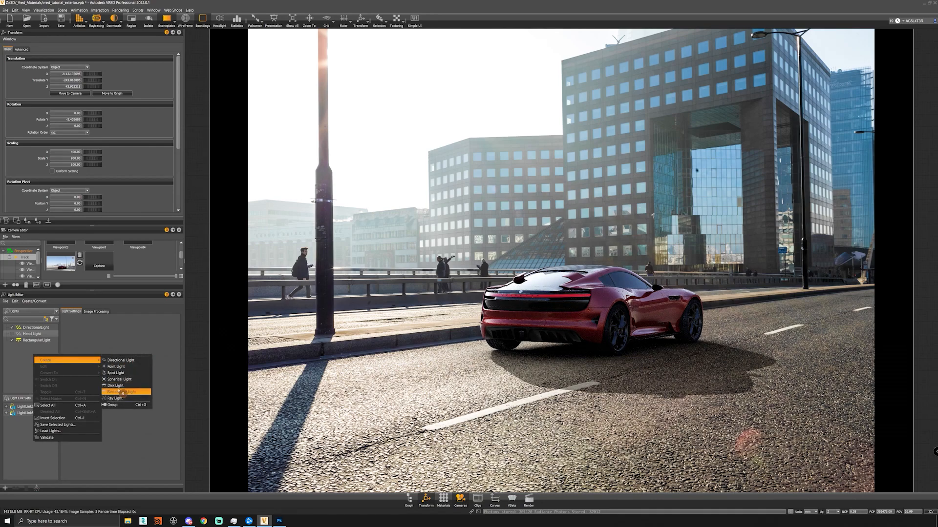
left_click(418, 503)
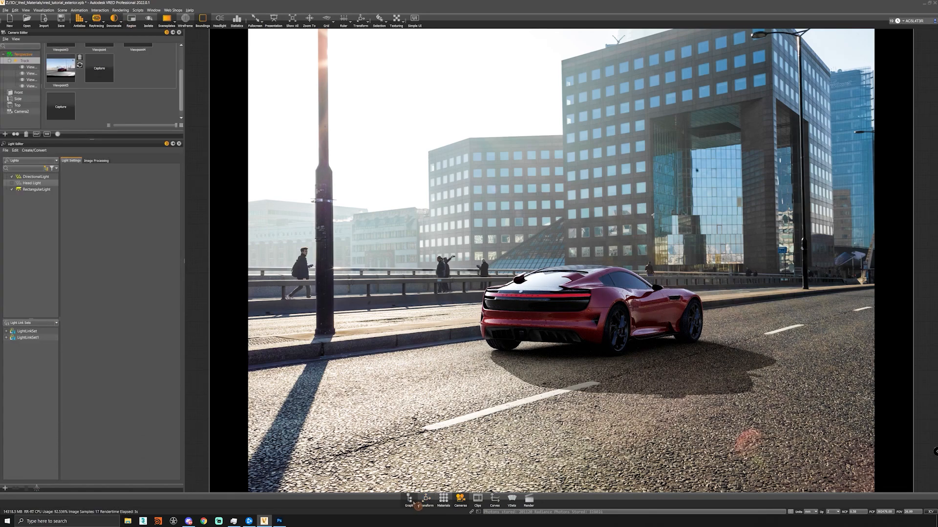
left_click(409, 499)
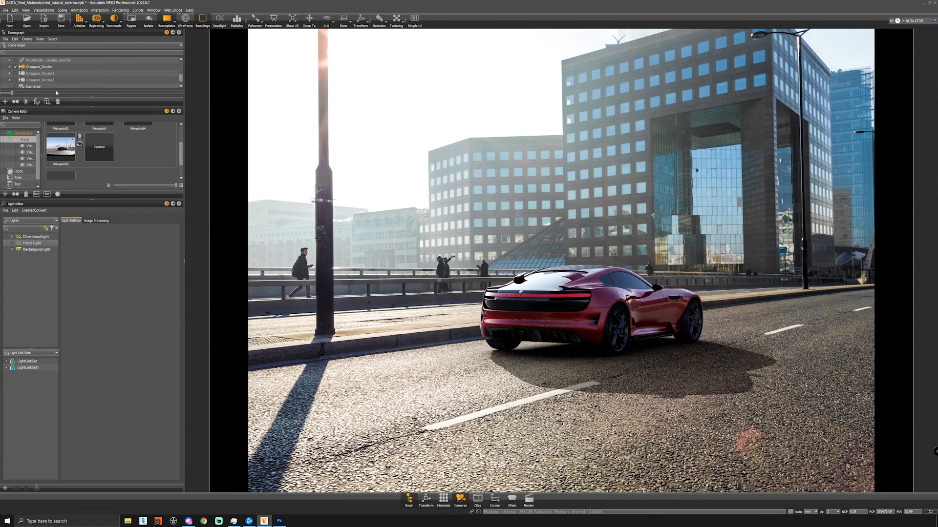
Enlarge the Scenegraph area and collapse the Root node's hierarchy.
left_click_drag(90, 202, 91, 355)
left_click_drag(92, 106, 92, 193)
scroll(127, 75, "up", 2)
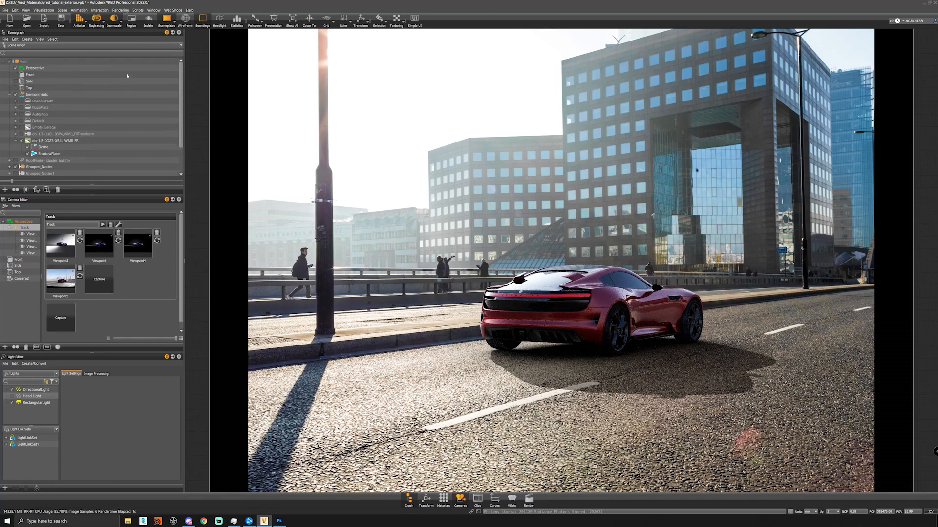
double_click(21, 62)
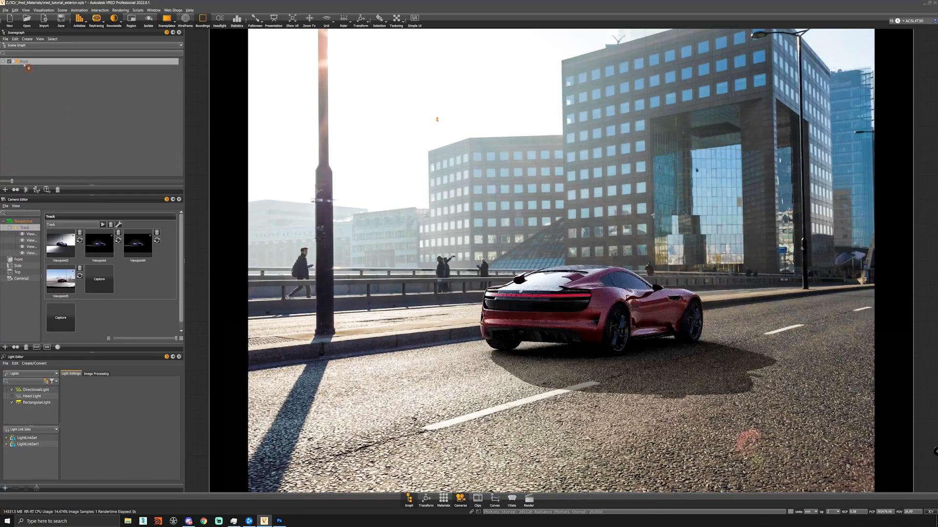
Create a disk light under the Root node and position it beside the car's side, between the wheels.
right_click(25, 65)
mouse_move(46, 71)
mouse_move(131, 76)
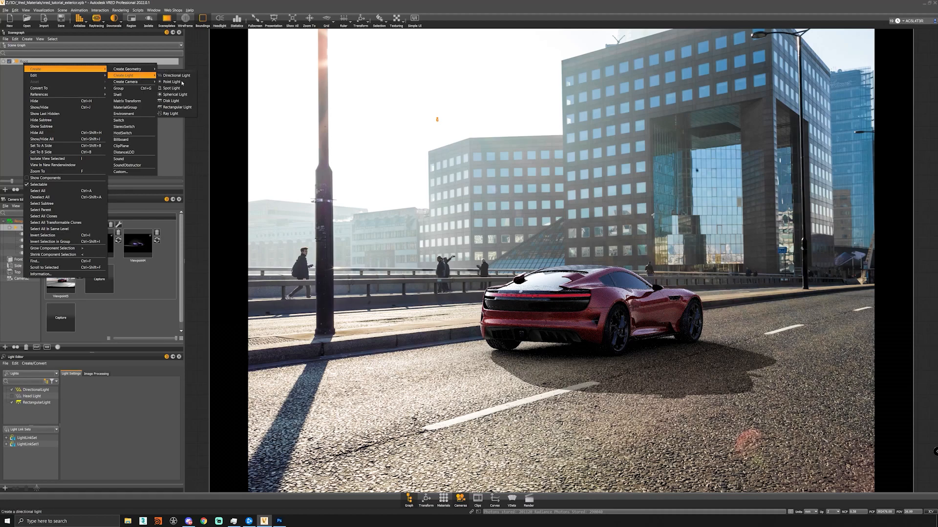
left_click(171, 101)
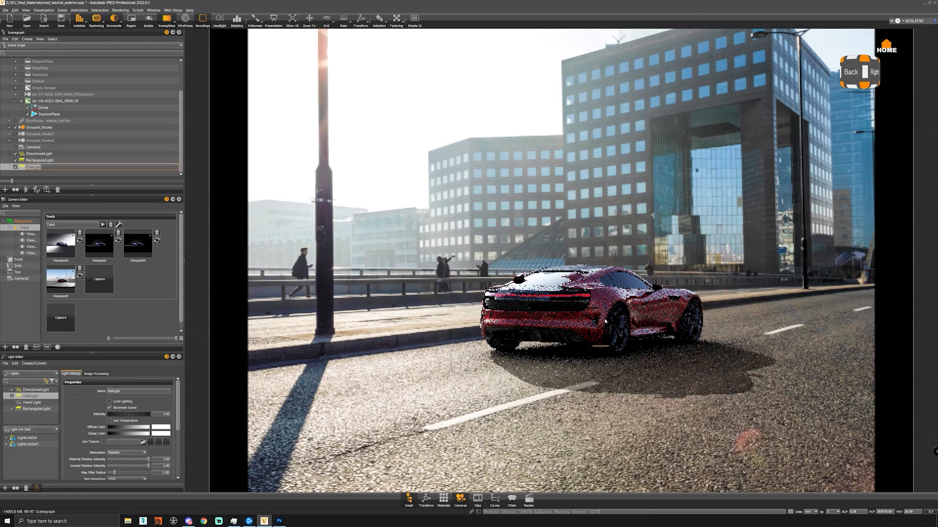
left_click(593, 344)
key("w")
left_click_drag(631, 350, 656, 303)
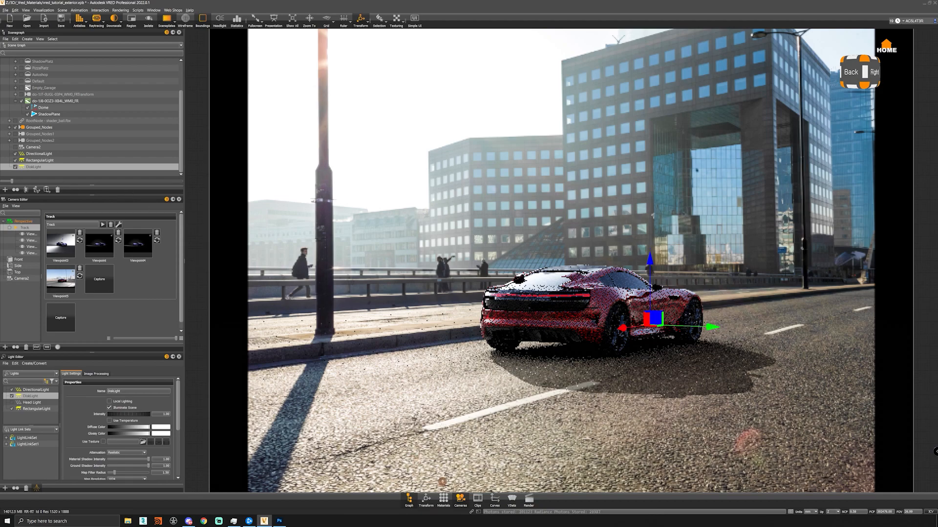
Open the Transform editor and set the disk light's X rotation to -90.
left_click(426, 499)
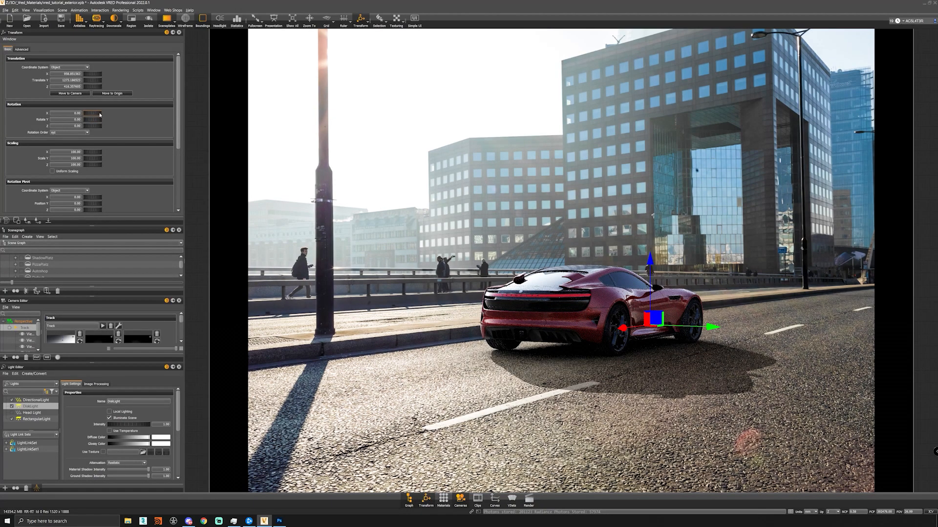
left_click_drag(72, 114, 87, 116)
type("-90")
key("Return")
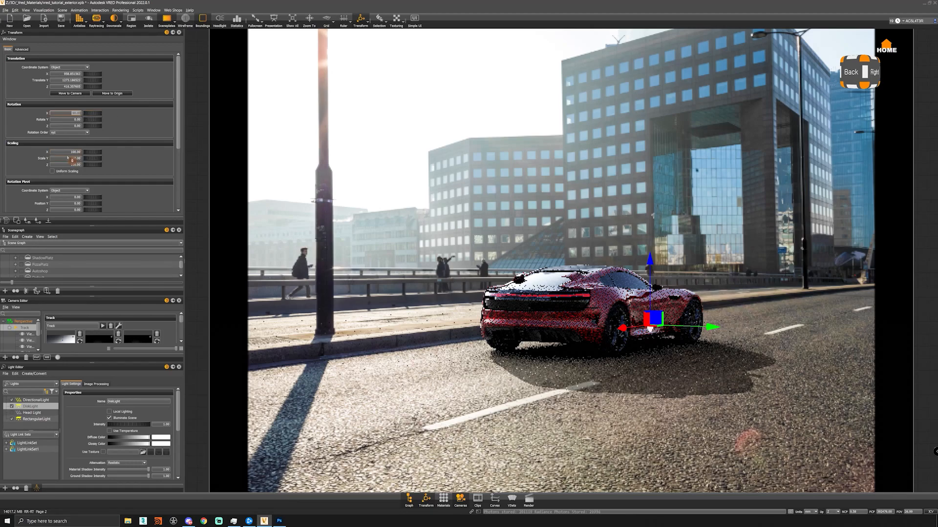
Enable uniform scaling for the disk light and set its scale to 200.
left_click(52, 171)
type("20")
key("Return")
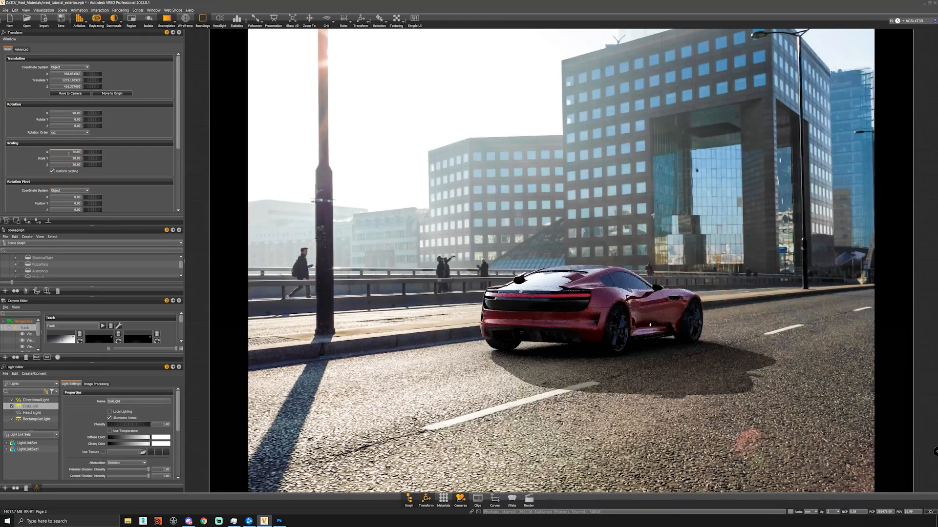
type("200")
key("Return")
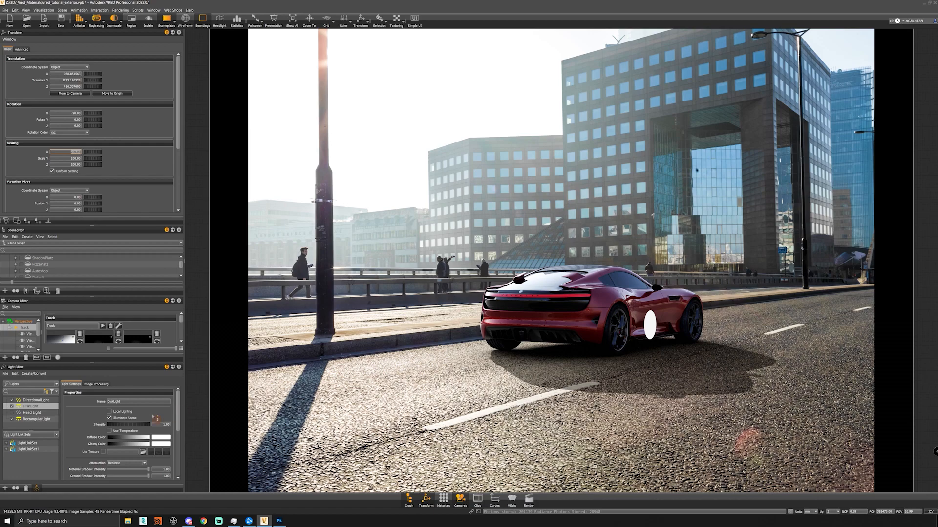
Enable texture use on the disk light and load gradient.png as its texture.
scroll(78, 437, "down", 1)
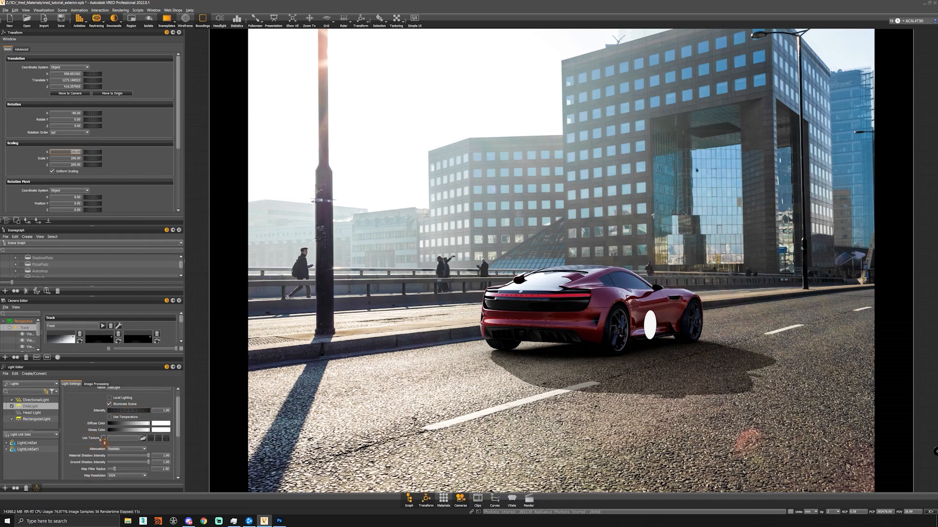
left_click(103, 438)
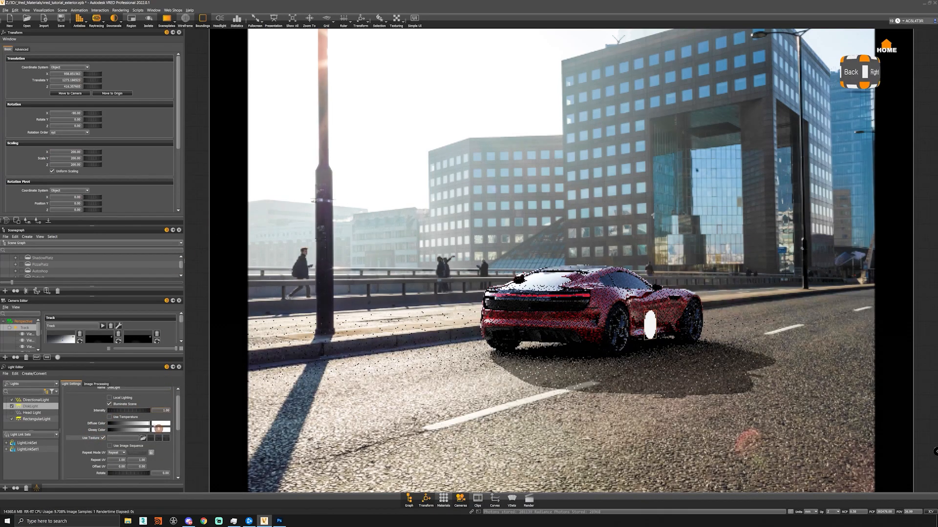
left_click(143, 438)
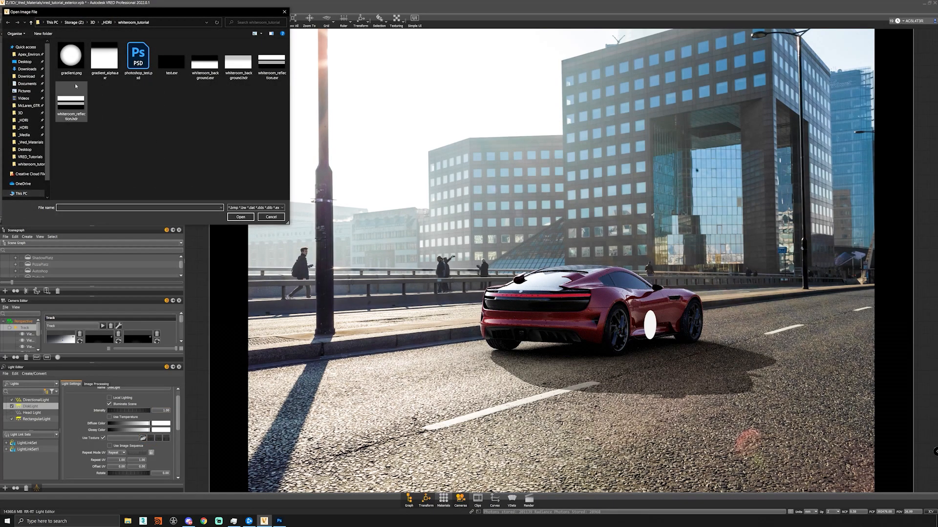
double_click(71, 59)
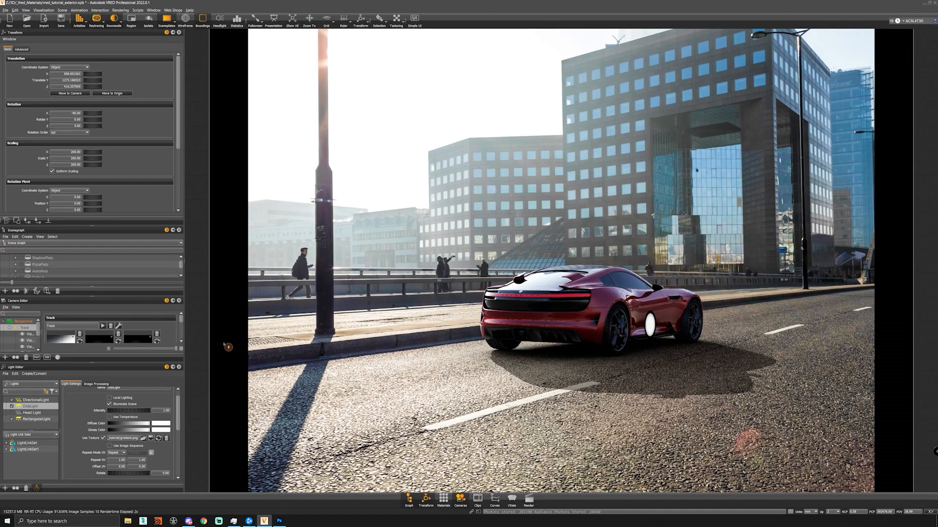
Try an intensity of 200 on the gradient-textured disk light.
scroll(86, 414, "down", 2)
scroll(86, 414, "up", 3)
type("200")
key("Return")
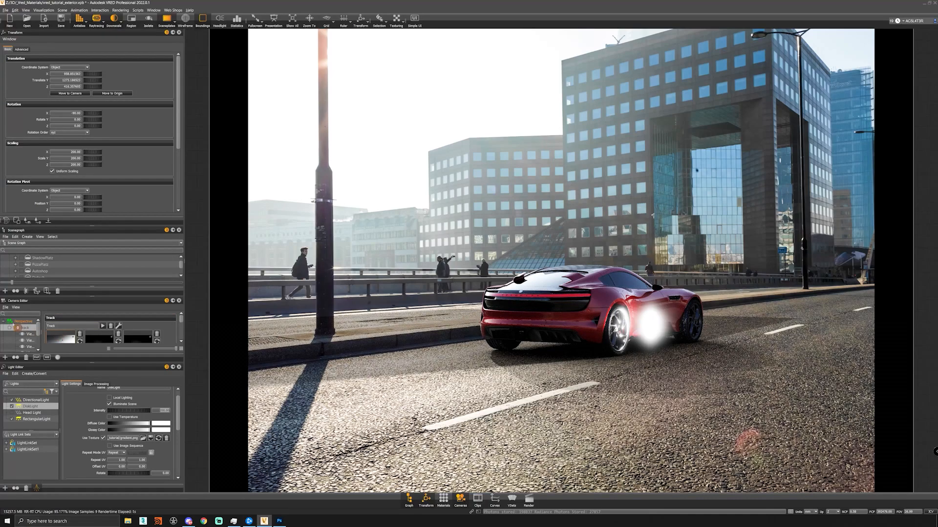
Disable the glow effect in the Perspective camera's image processing settings.
left_click(22, 322)
left_click(102, 316)
left_click(87, 316)
scroll(79, 329, "down", 10)
left_click(61, 337)
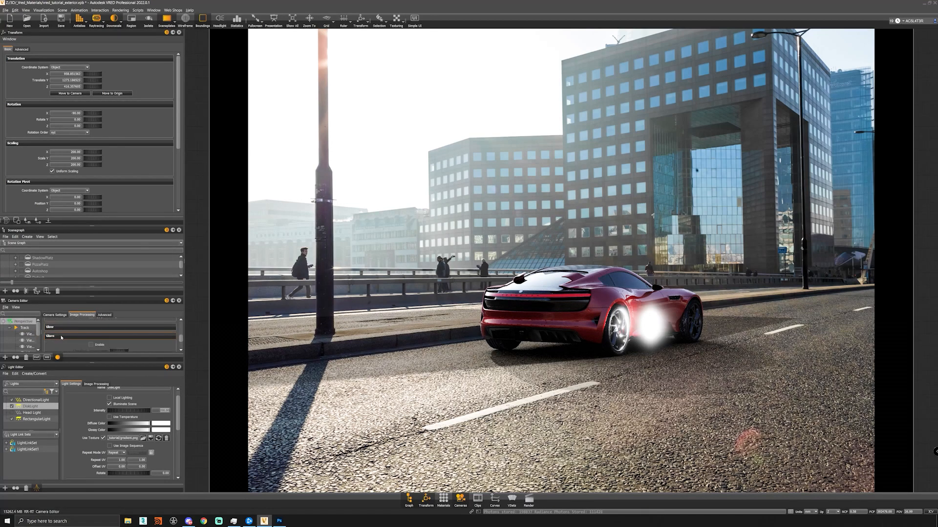
left_click(100, 328)
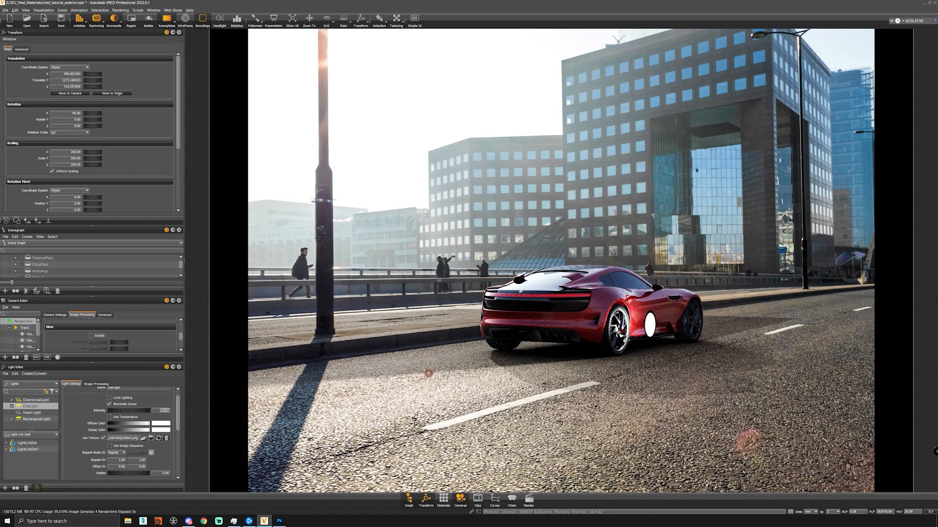
Lower the disk light beside the rear wheel, enlarge it slightly, and reduce its intensity.
left_click(648, 334, "shift")
key("w")
left_click_drag(652, 307, 652, 307)
mouse_move(656, 317)
left_mouse_down()
mouse_move(656, 299)
mouse_move(655, 334)
left_mouse_up()
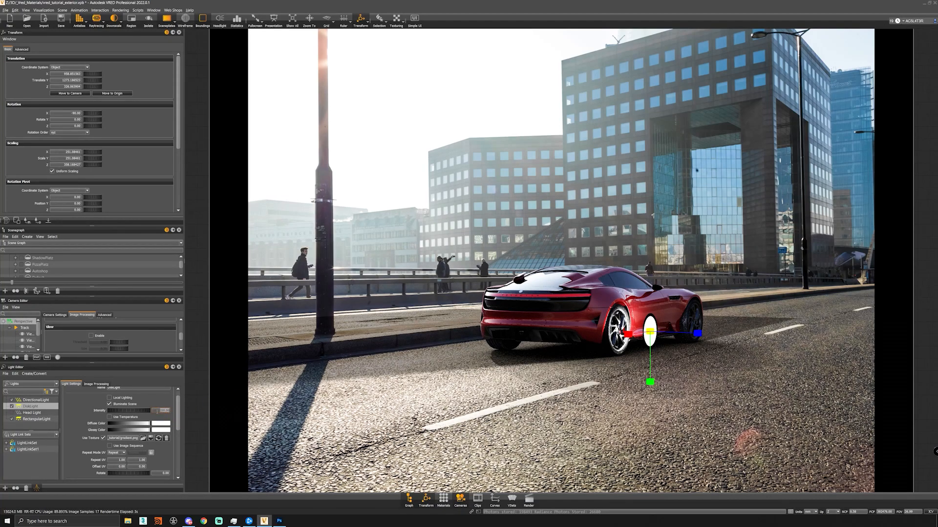
key("Return")
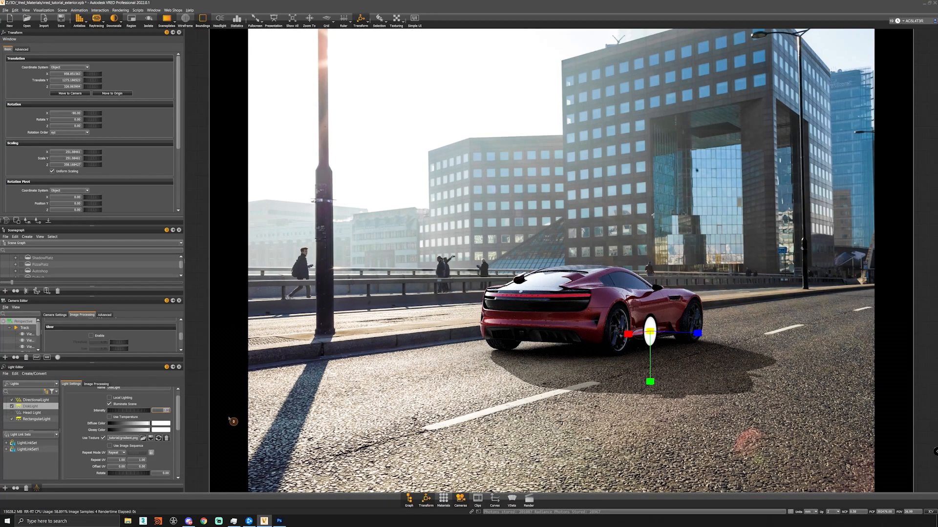
Turn off the disk light's Primary Visibility in its area light settings.
scroll(83, 440, "down", 2)
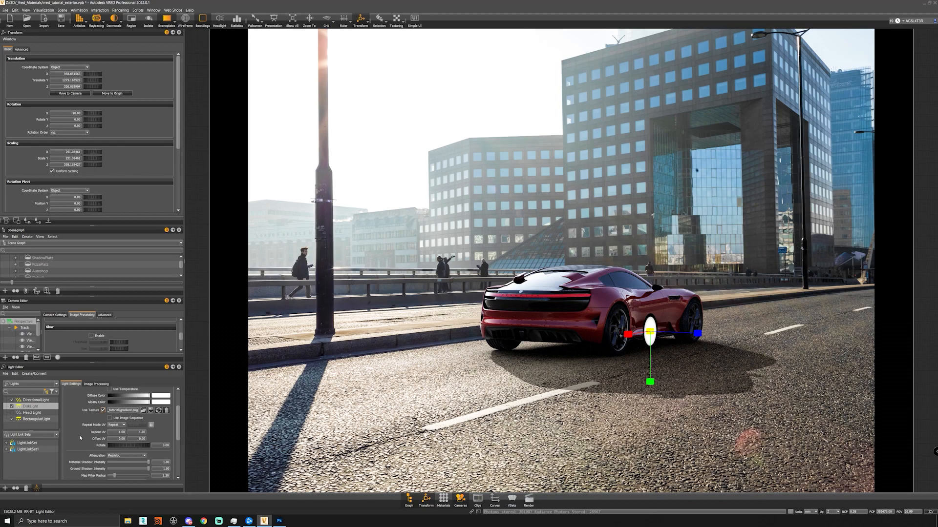
scroll(81, 438, "down", 4)
scroll(78, 435, "down", 2)
left_click(109, 438)
scroll(98, 437, "up", 1)
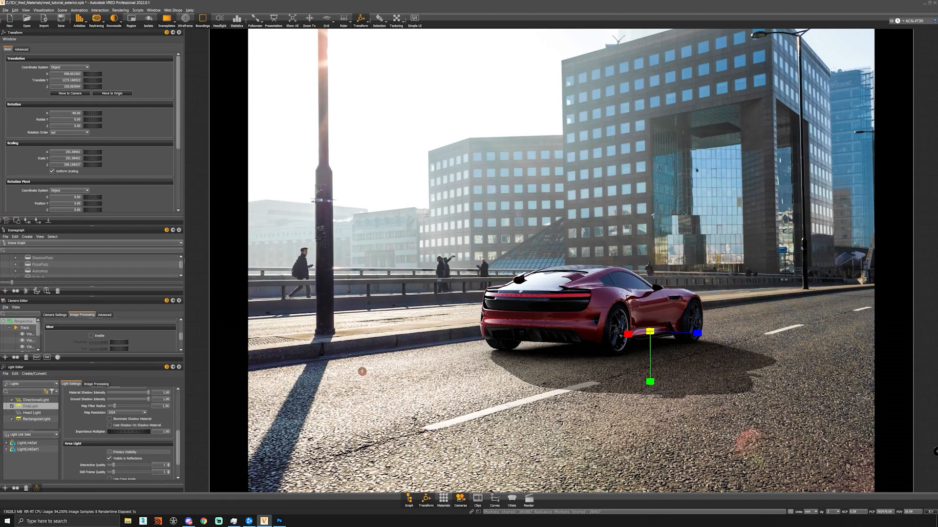
Set the rear-wheel disk light's intensity to 1.
scroll(159, 397, "up", 6)
left_click(161, 397)
type("1")
key("Return")
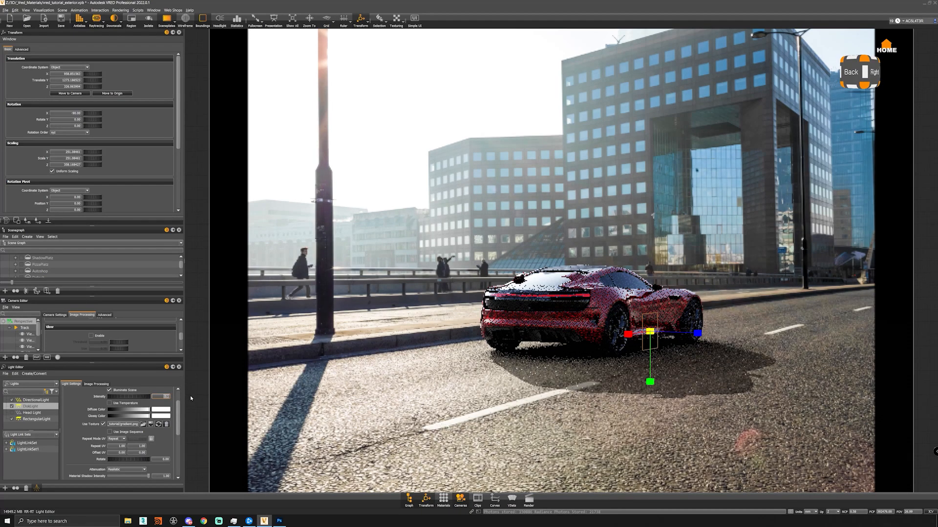
Duplicate the disk light and move the copy forward along the car to the front wheel.
left_click(674, 339)
key("shift+w")
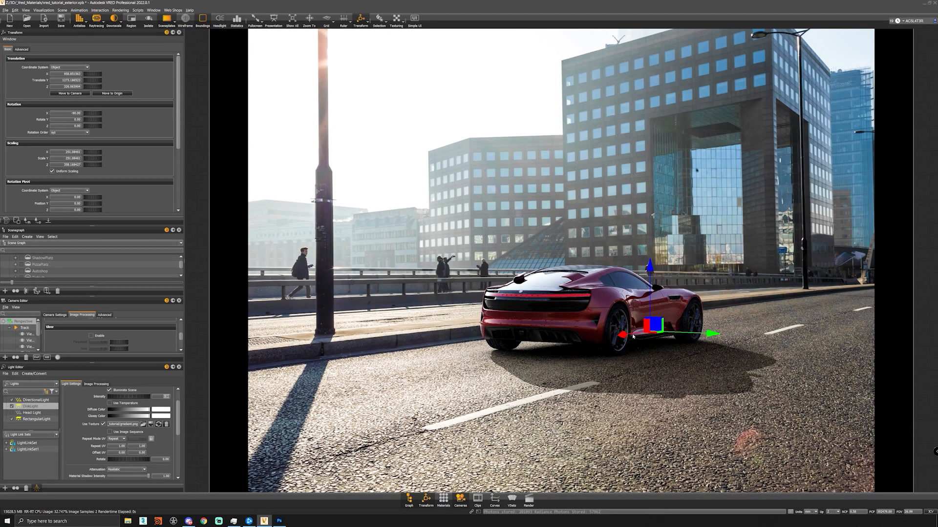
key("ctrl+d")
left_click_drag(633, 337, 700, 326)
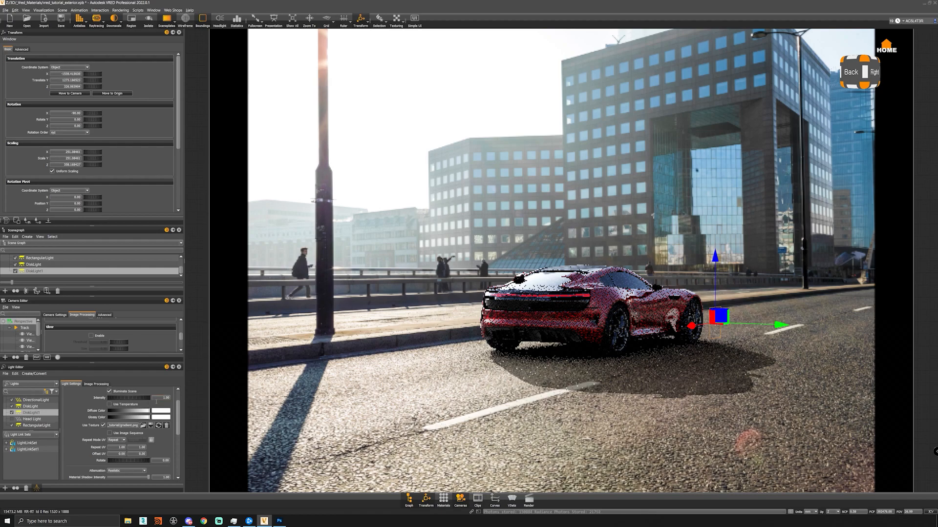
Try intensity 20 on the duplicated disk light, then try scaling it and undo the scaling.
left_click_drag(158, 398, 196, 398)
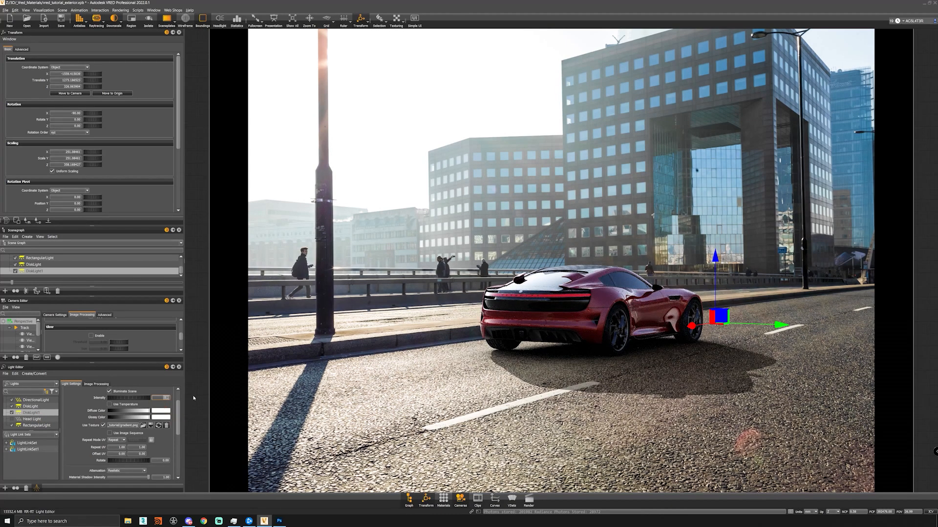
type("20")
key("Return")
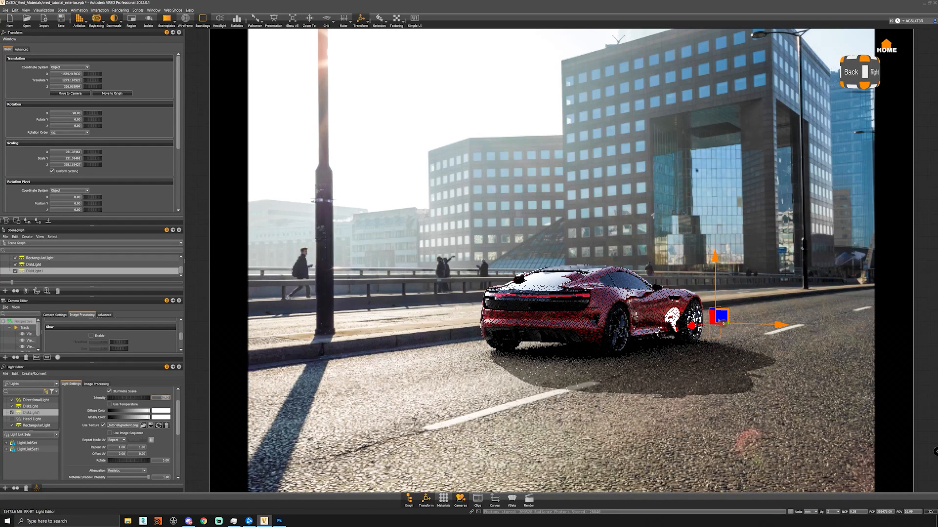
key("r")
mouse_move(715, 331)
left_mouse_down()
mouse_move(699, 326)
mouse_move(716, 326)
left_mouse_up()
key("ctrl+z")
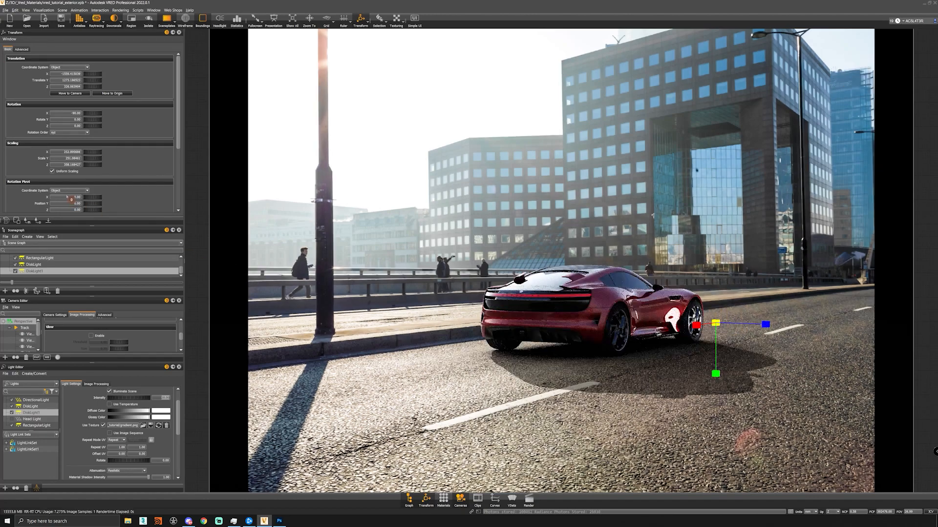
Turn off uniform scaling for the duplicated disk light and set its scale to 250 on all axes.
double_click(66, 152)
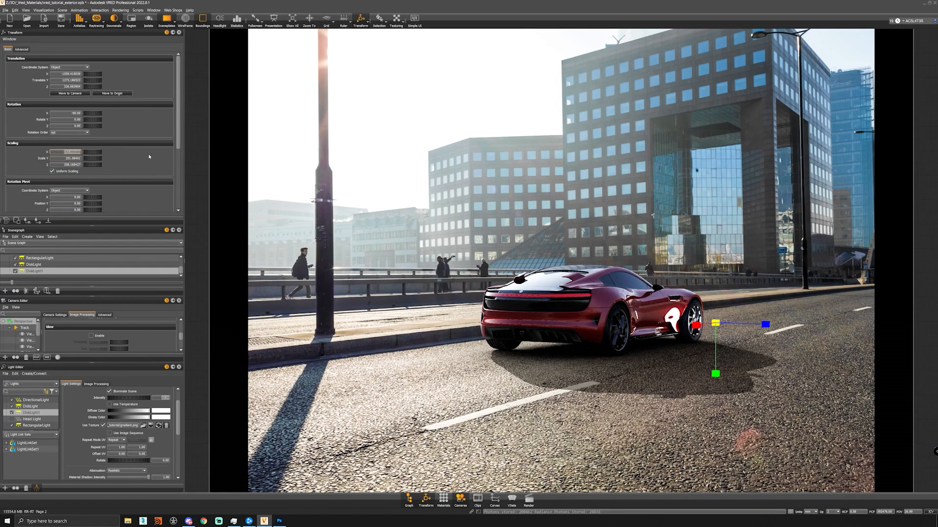
left_click(74, 173)
type("250")
key("Tab")
type("250")
key("Tab")
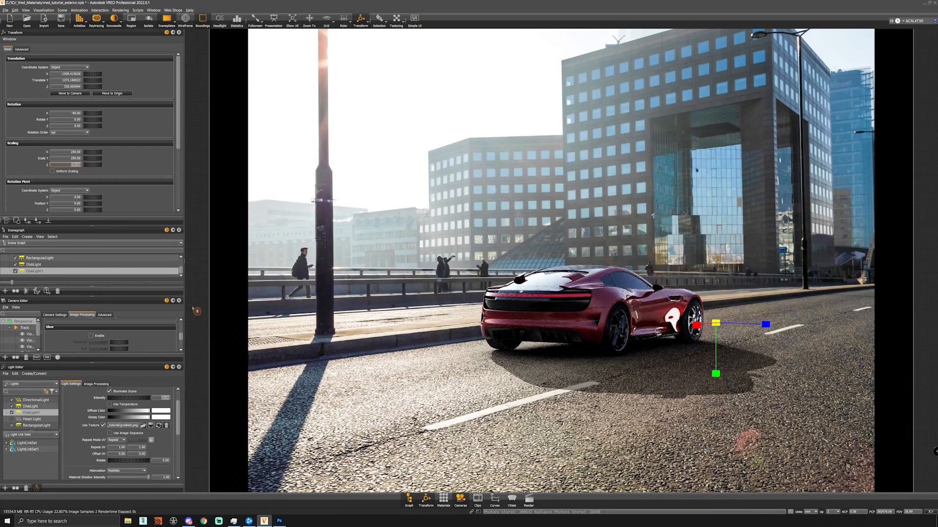
Test intensity 5 on the front-wheel disk light and settle on 1.25.
left_click_drag(153, 400, 221, 398)
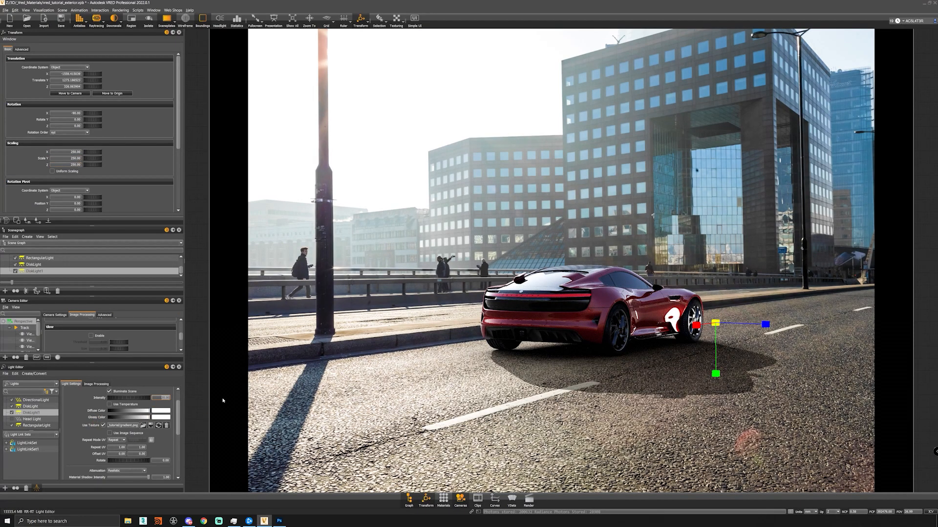
type("5")
key("Return")
type("1")
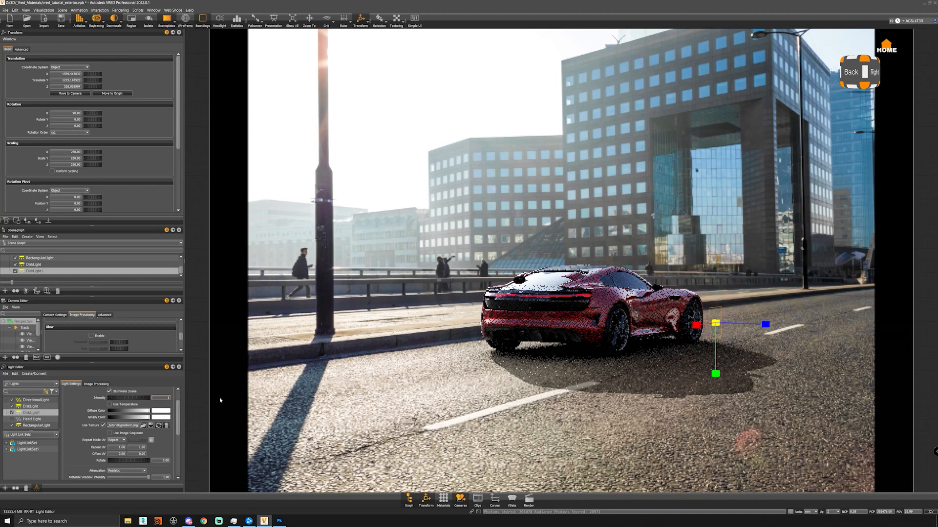
key("Return")
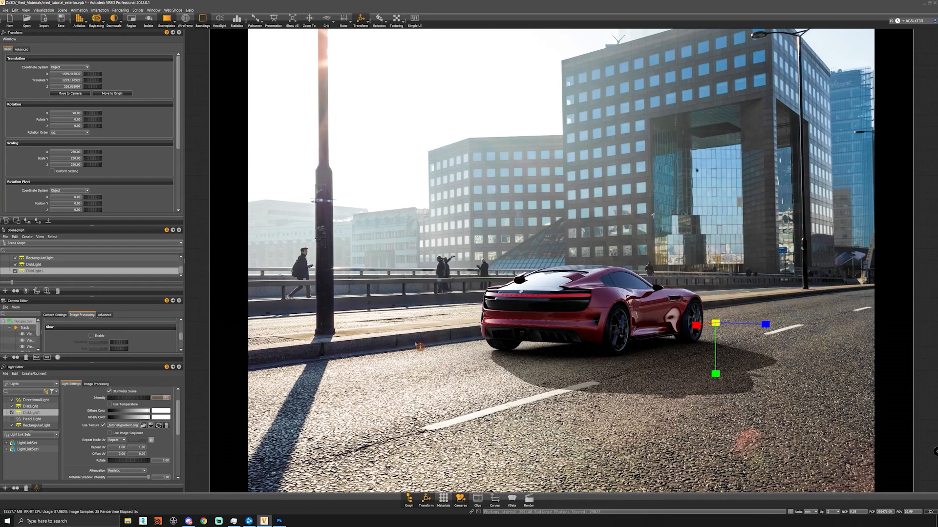
Create a new light link set and name it front_wheel_reflection.
right_click(22, 464)
left_click(47, 468)
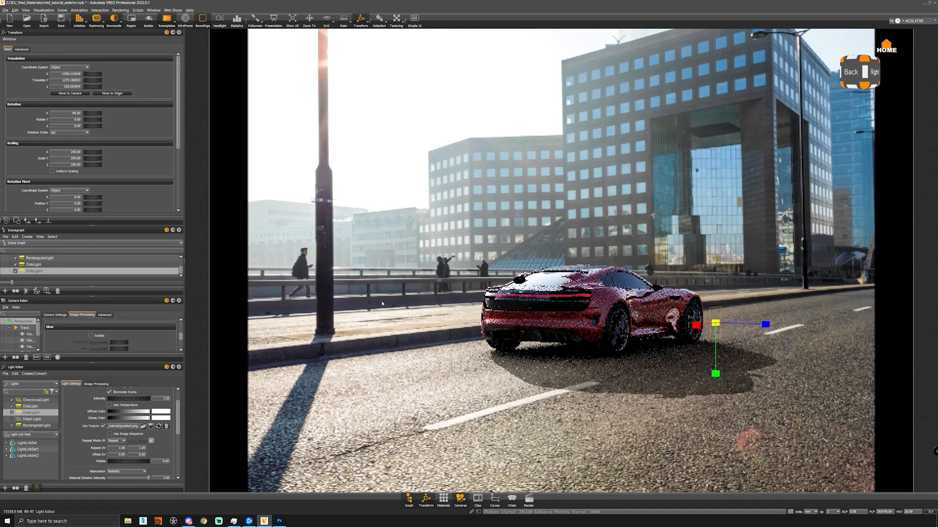
key("F2")
type("front_wheel")
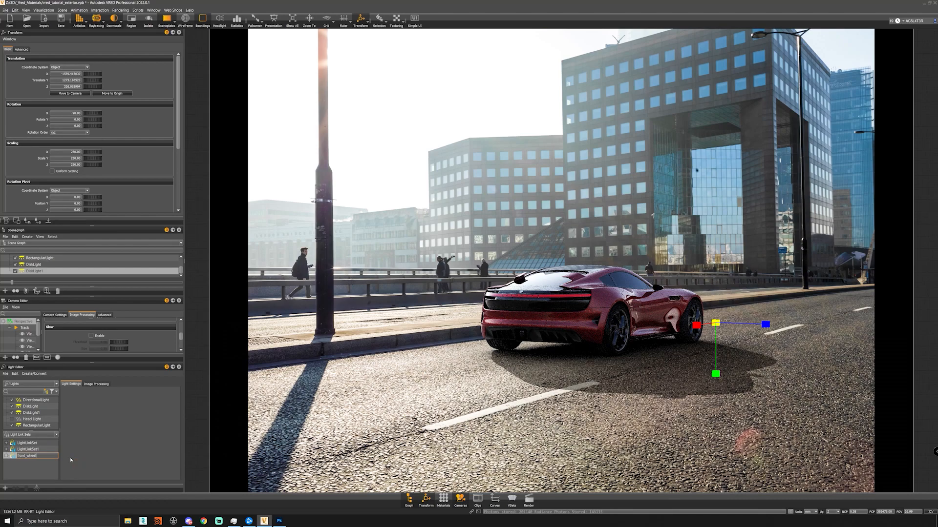
type("_reflection")
key("Return")
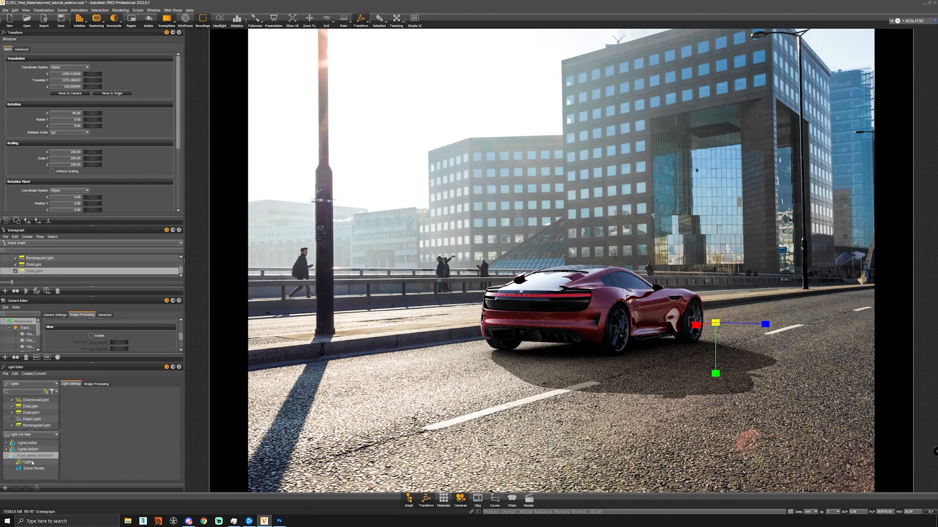
Rename the front-wheel disk light in the Scenegraph as FR_Wheel_Reflection.
left_click(39, 266)
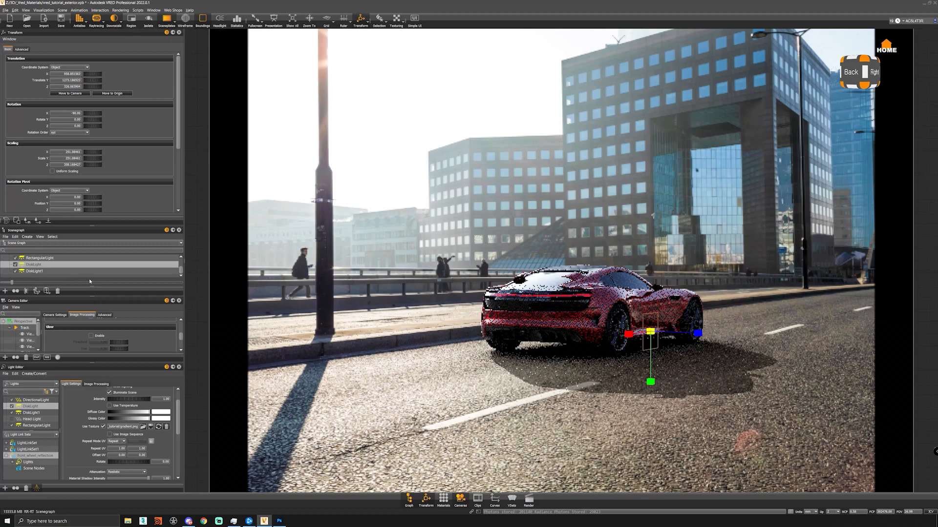
double_click(74, 271)
type("fron")
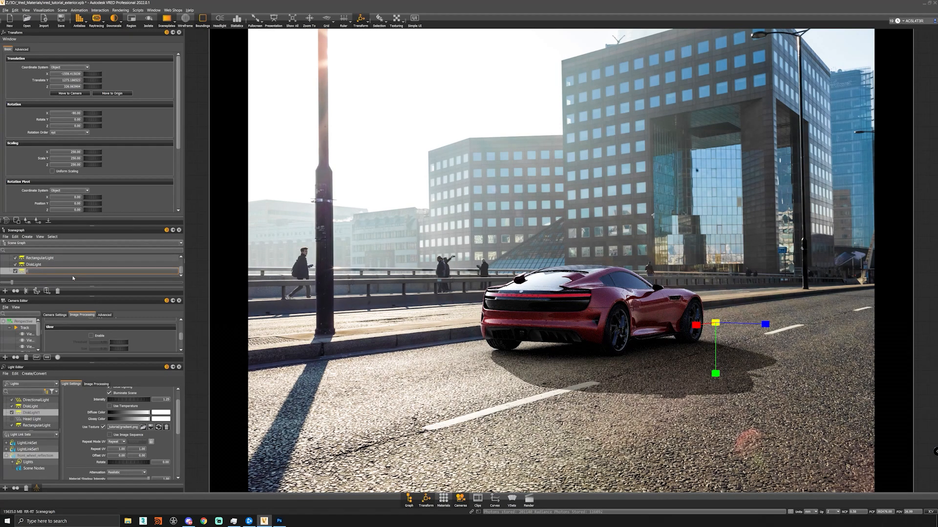
type("FR")
type("n")
key("Return")
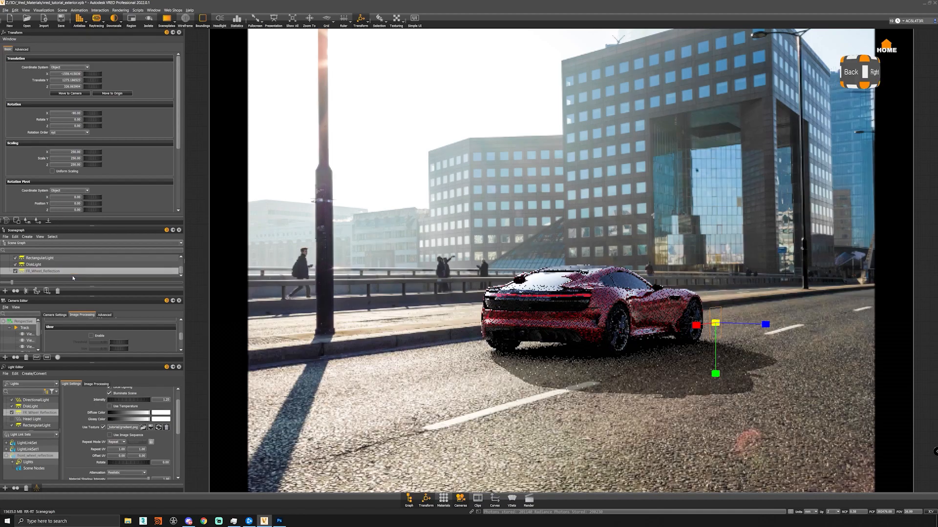
Rename the rear-wheel disk light as RR_Wheel_Reflection and the rectangular light under the rear as Diffusor_Reflection.
double_click(34, 264)
type("RR_")
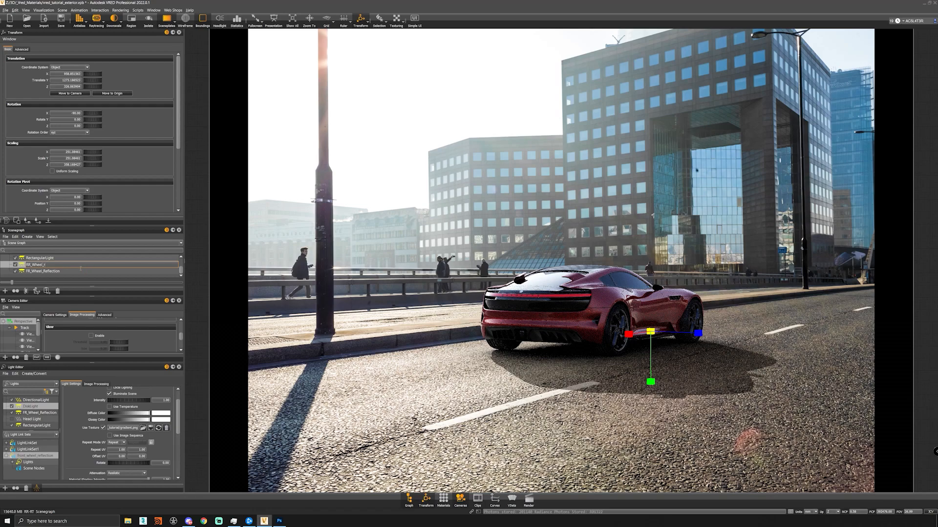
type("Wheel_Reflection")
key("Return")
double_click(71, 258)
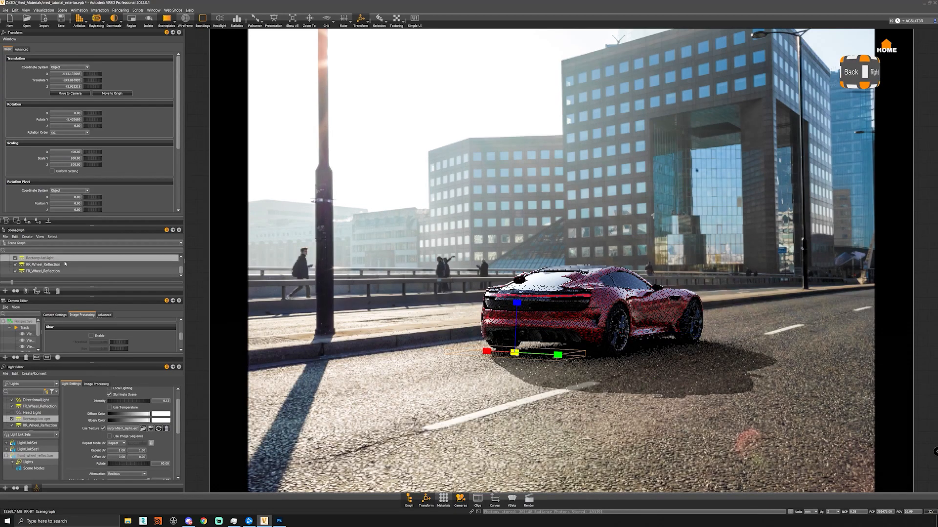
type("Diffusor_Reflection")
key("Return")
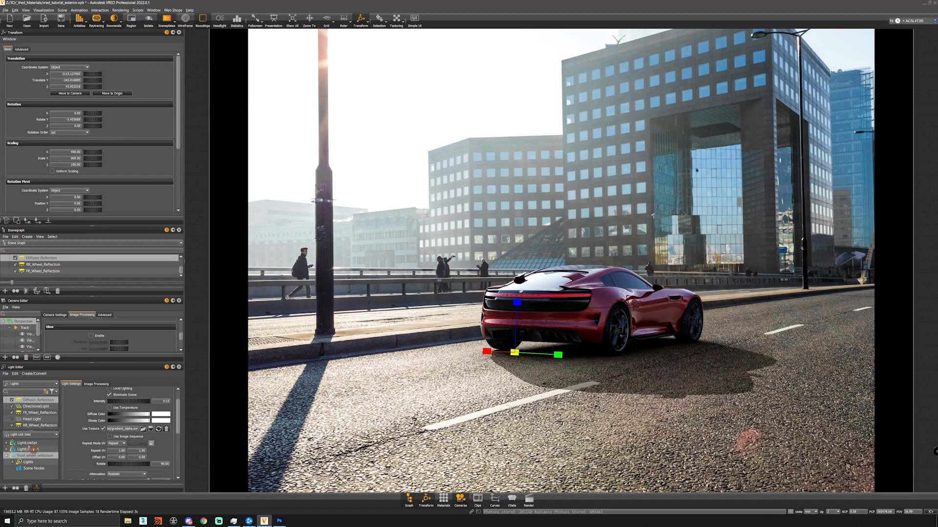
Make the Project_Velocity_Coupe model inside Grouped_Nodes selectable so the front wheel parts can be picked.
left_click(43, 271)
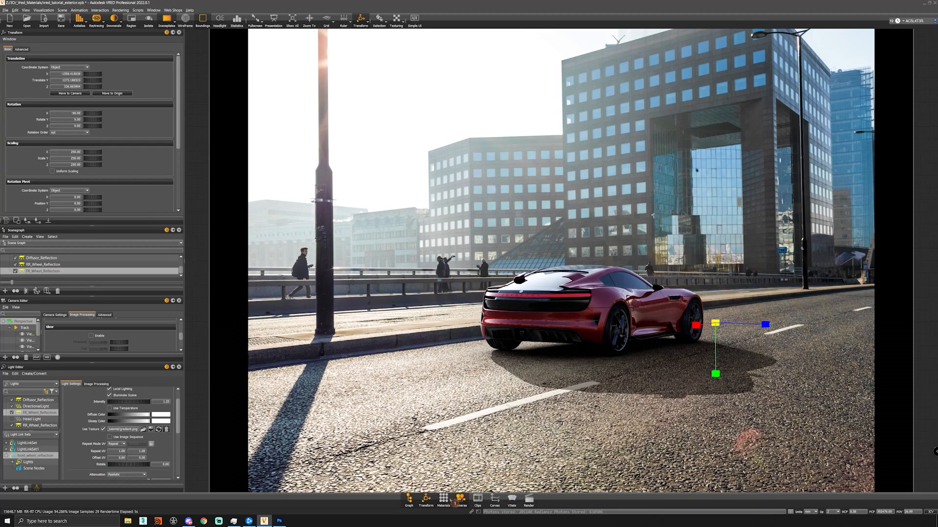
left_click_drag(702, 356, 507, 371)
right_click_drag(507, 371, 499, 454)
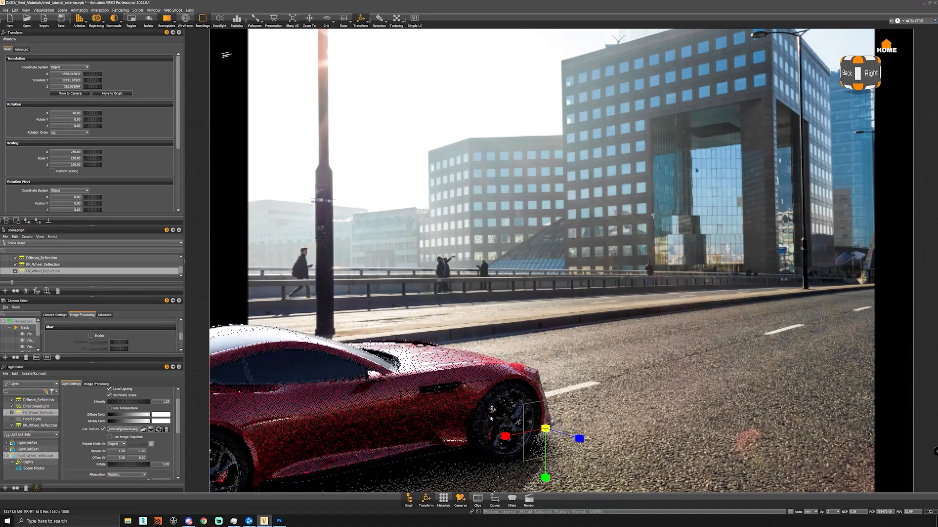
middle_click_drag(498, 460, 512, 358)
scroll(512, 359, "up", 5)
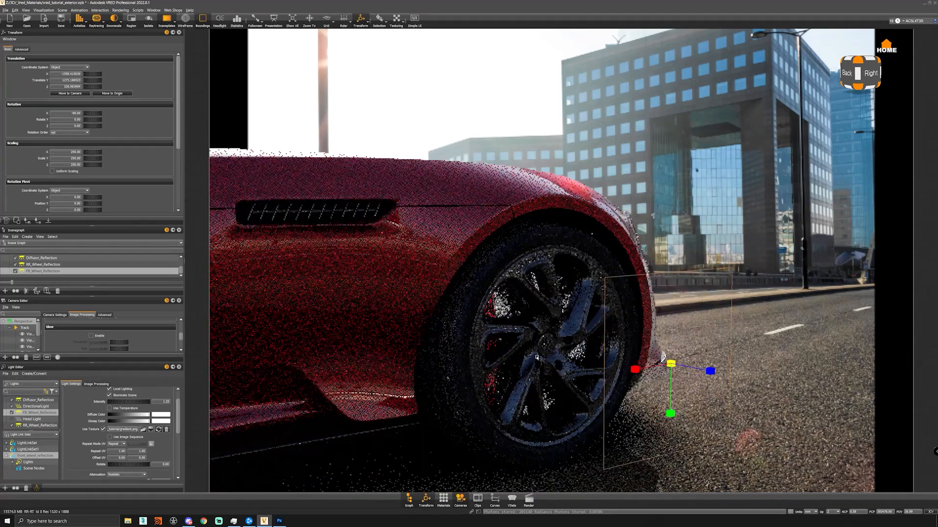
left_click(532, 349)
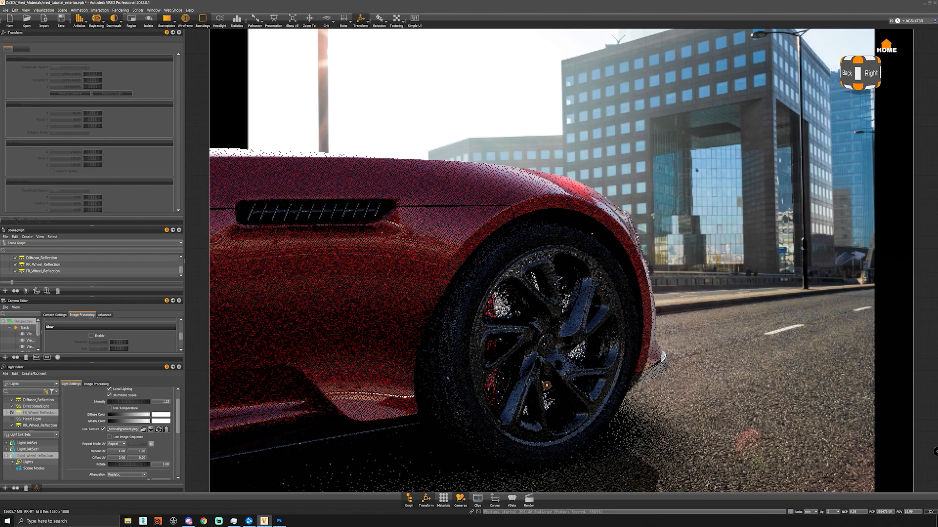
scroll(383, 263, "down", 2)
left_click(179, 32)
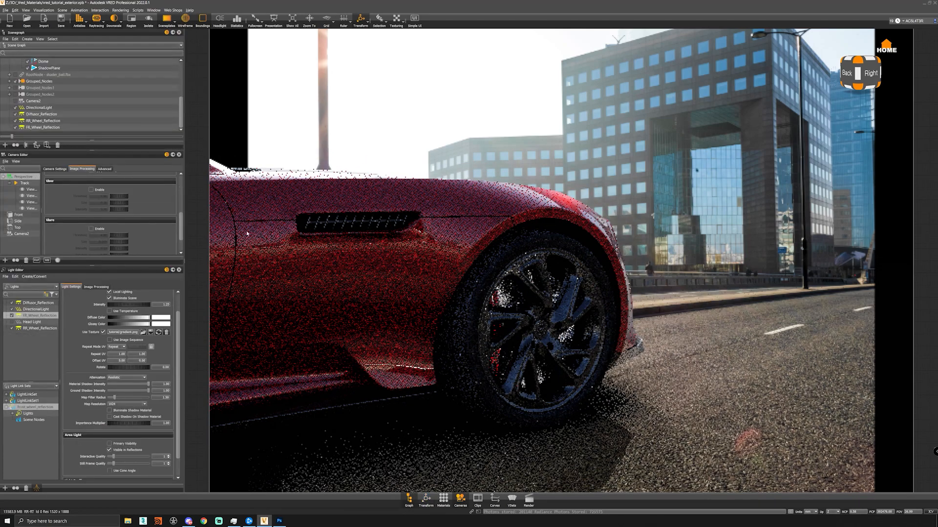
scroll(9, 94, "up", 1)
left_click(9, 101)
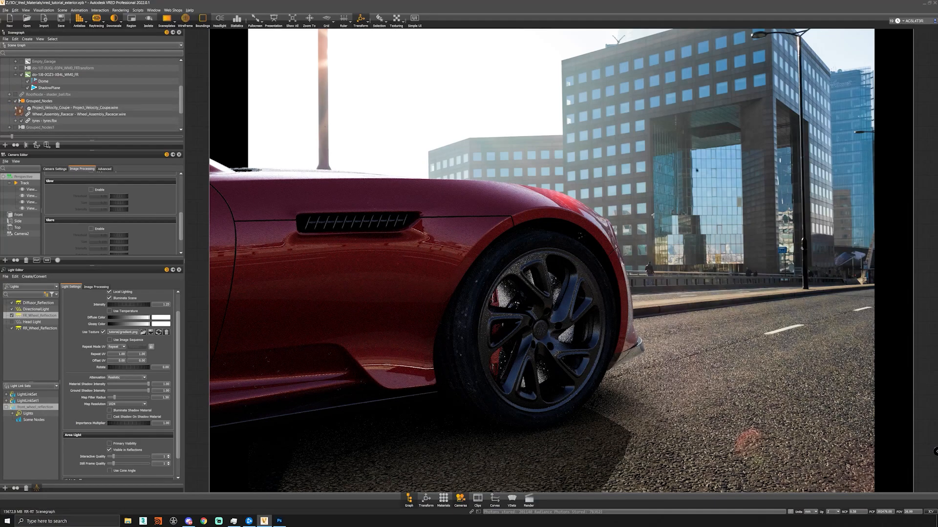
right_click(39, 108)
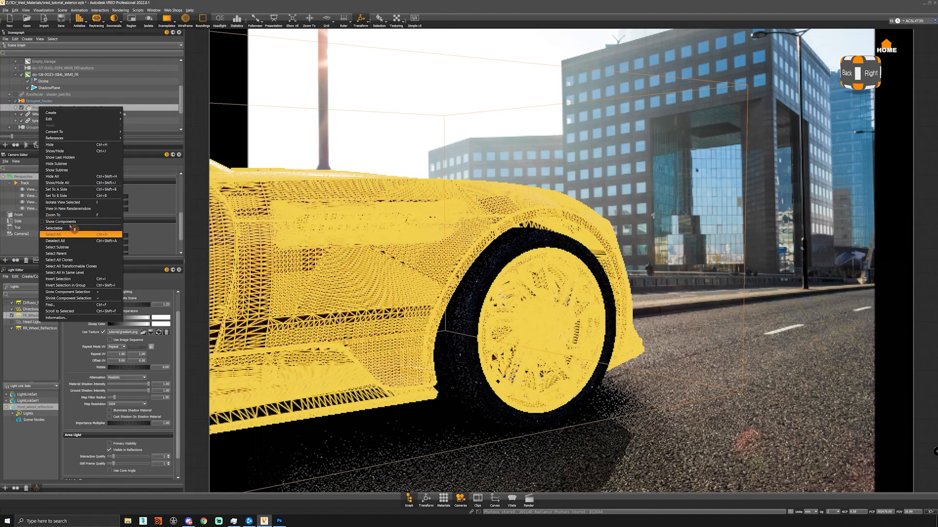
left_click(68, 228)
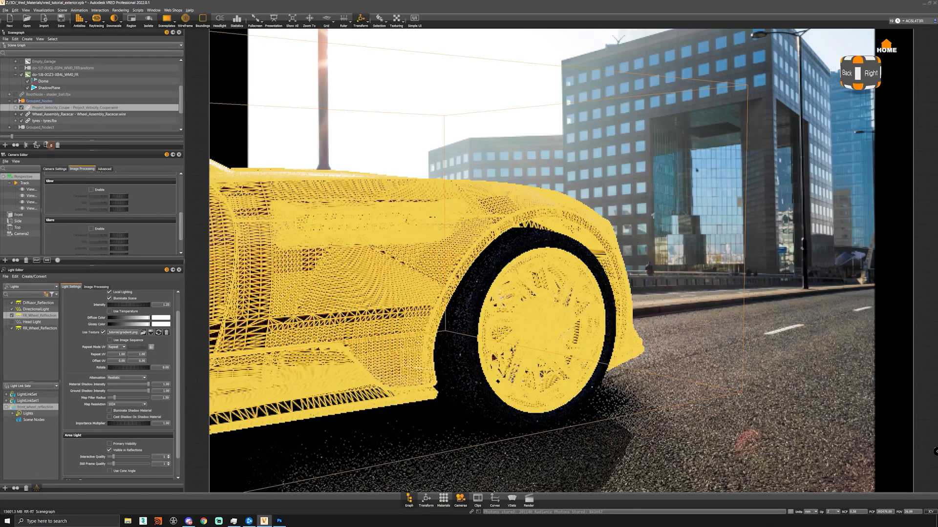
Select all parts that share the front rim's Chrome matte material and add them to the scene nodes of the front_wheel_reflection link set.
left_click(529, 324)
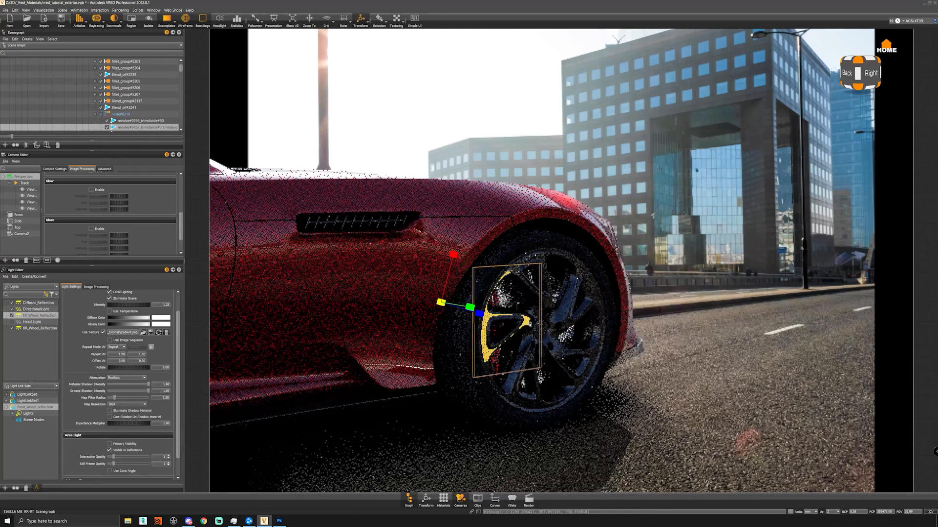
left_click(443, 498)
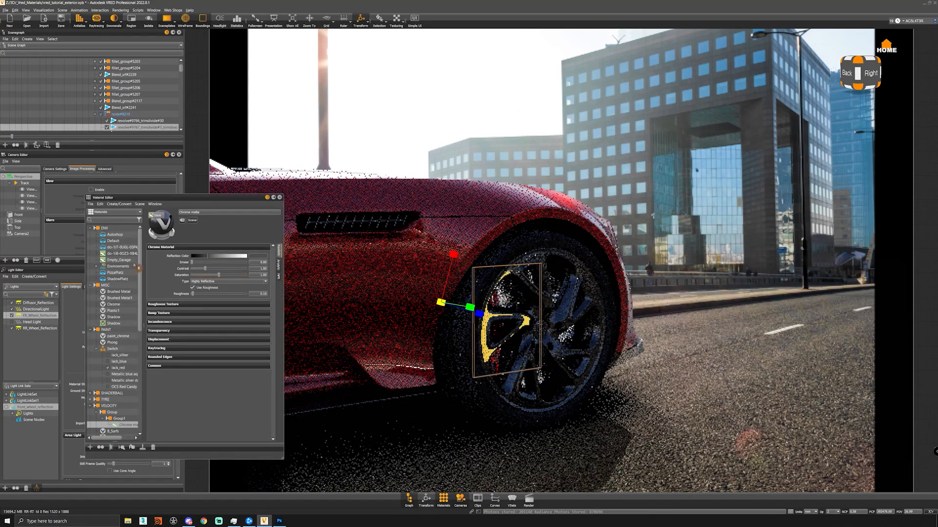
left_click(133, 425)
left_click(279, 198)
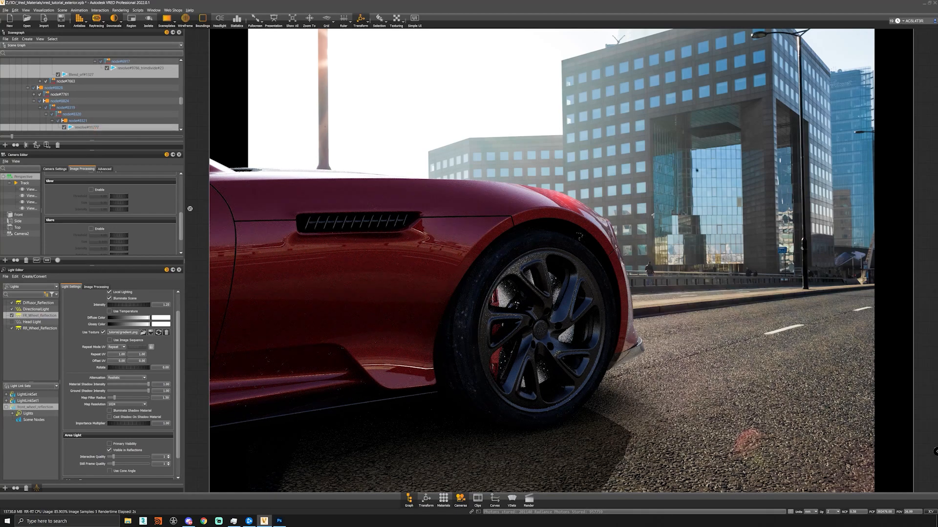
left_click(31, 423)
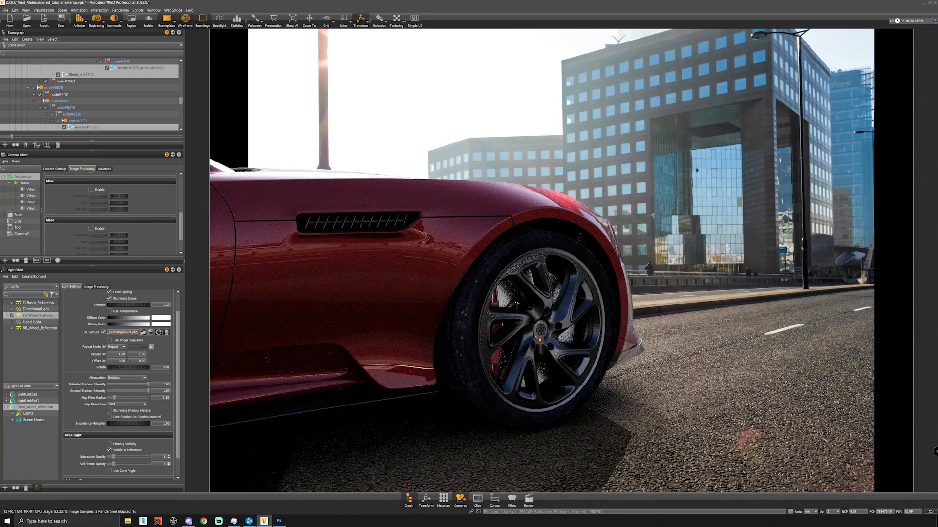
right_click_drag(532, 346, 513, 323, "alt")
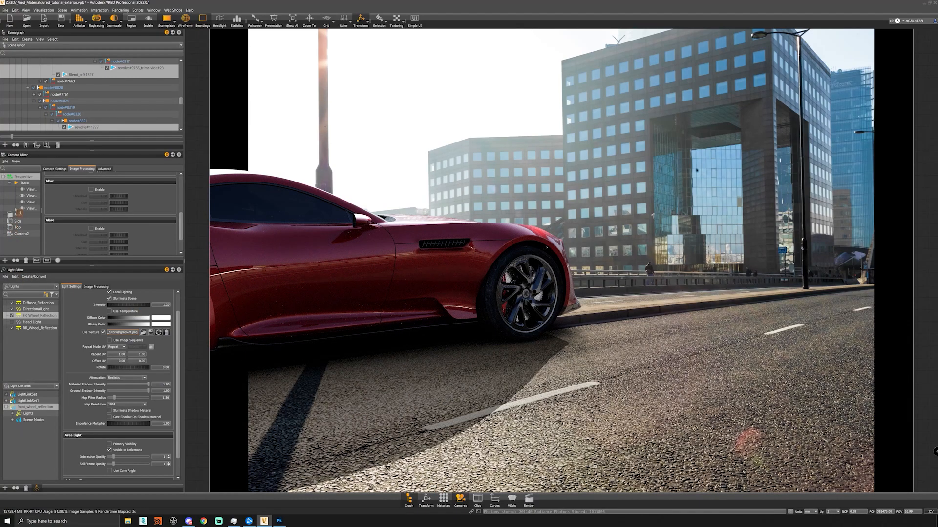
double_click(30, 208)
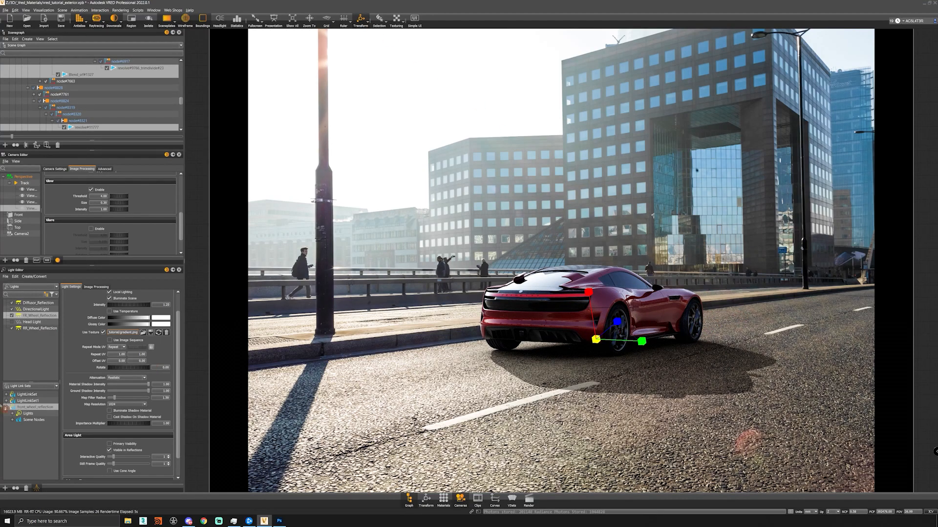
left_click(6, 407)
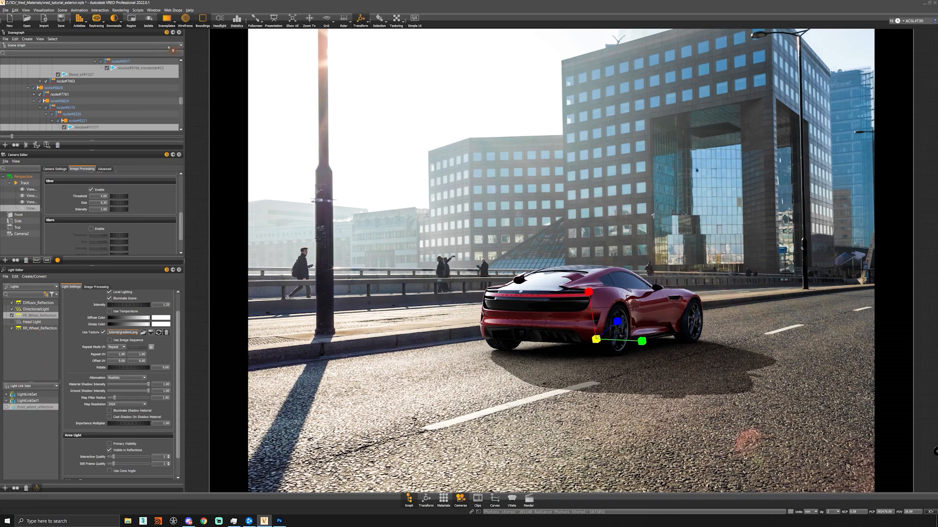
Switch the car's paint variant to lack_blue and hide the transform gizmo and selection wireframe.
left_click(443, 499)
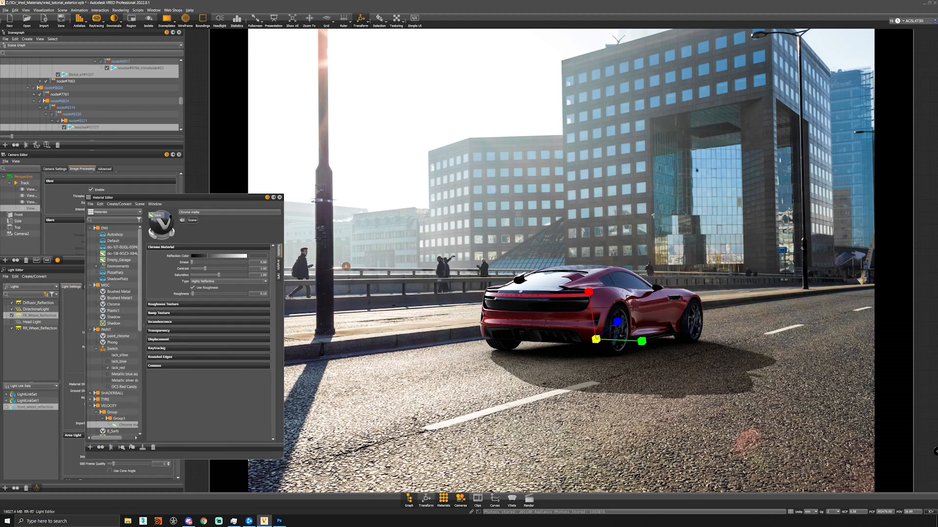
left_click(108, 361)
left_click(279, 197)
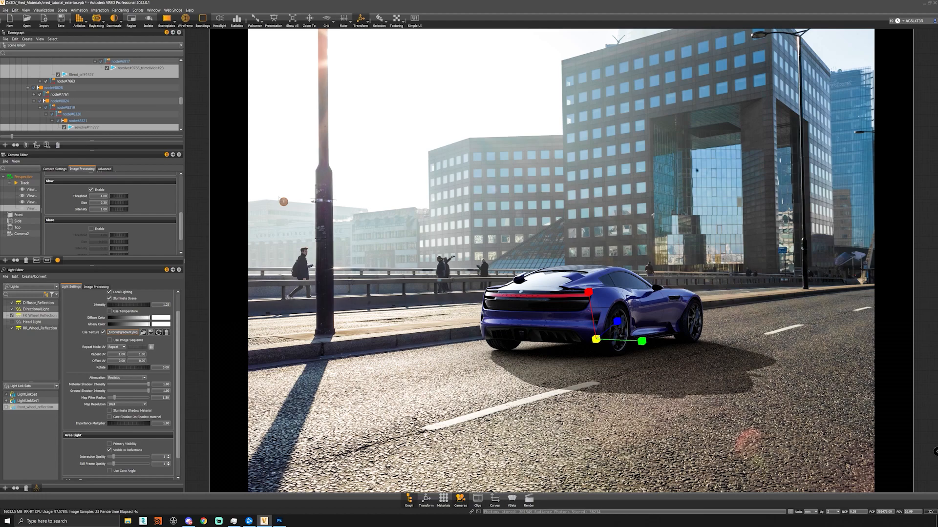
left_click(361, 19)
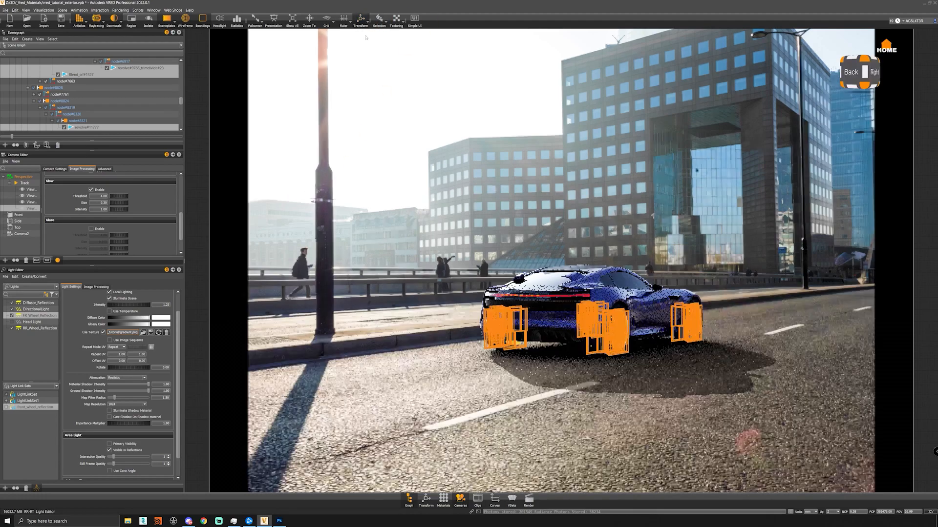
left_click(186, 20)
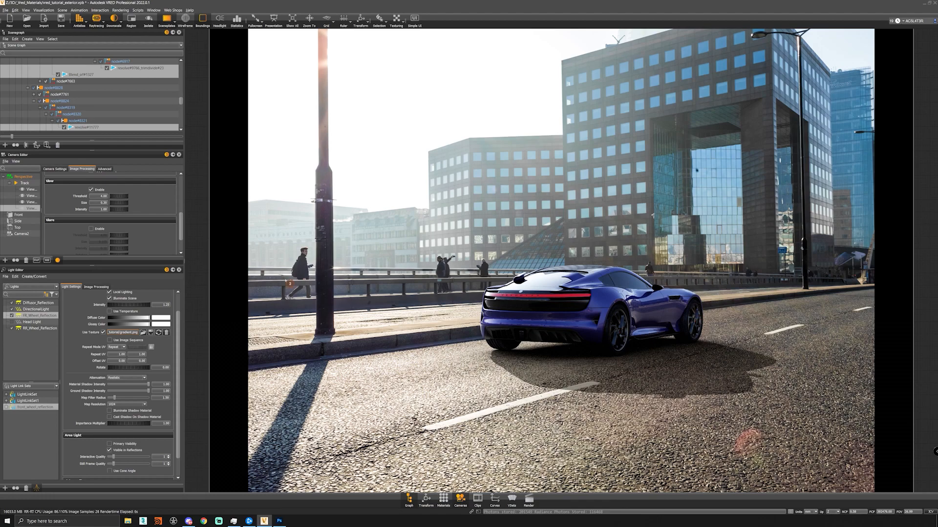
Duplicate the Diffusor_Reflection light and move the copy from the rear to beside the car.
left_click_drag(181, 101, 151, 59)
left_click(4, 61)
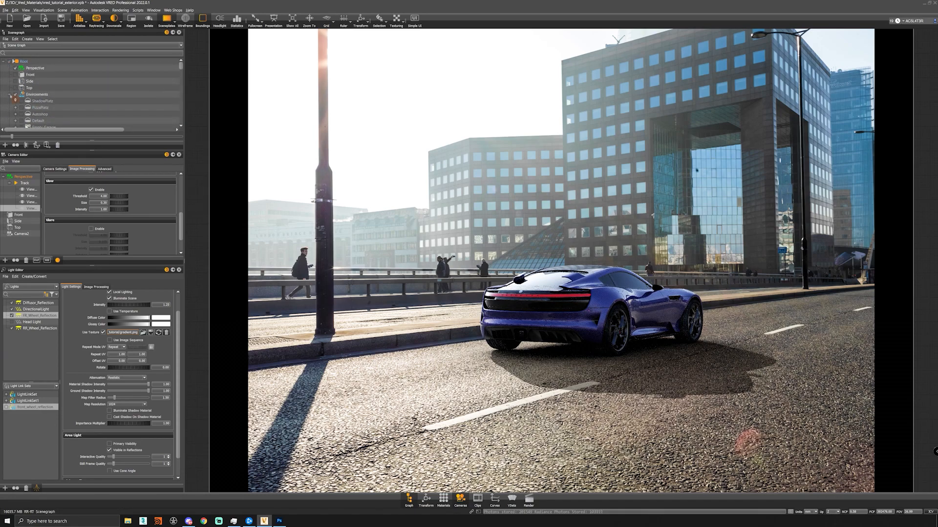
scroll(14, 96, "down", 8)
scroll(14, 98, "up", 4)
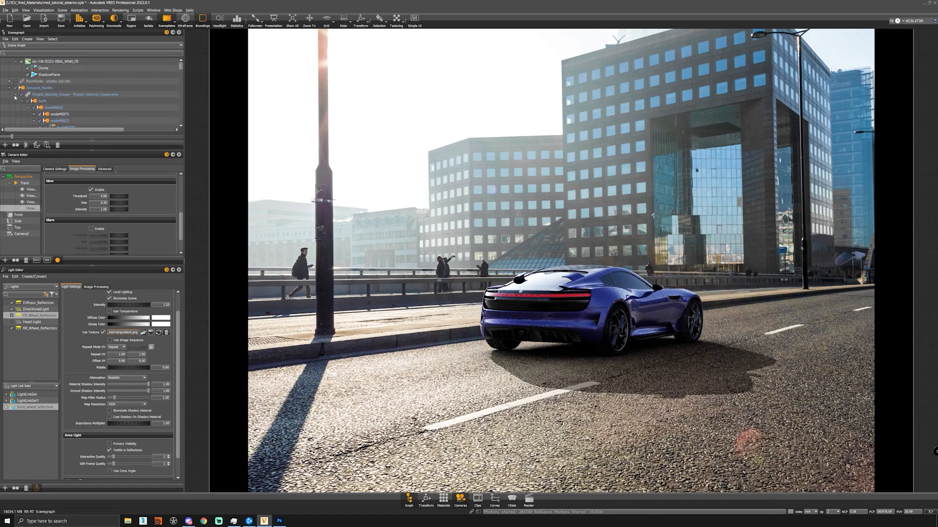
left_click(10, 89)
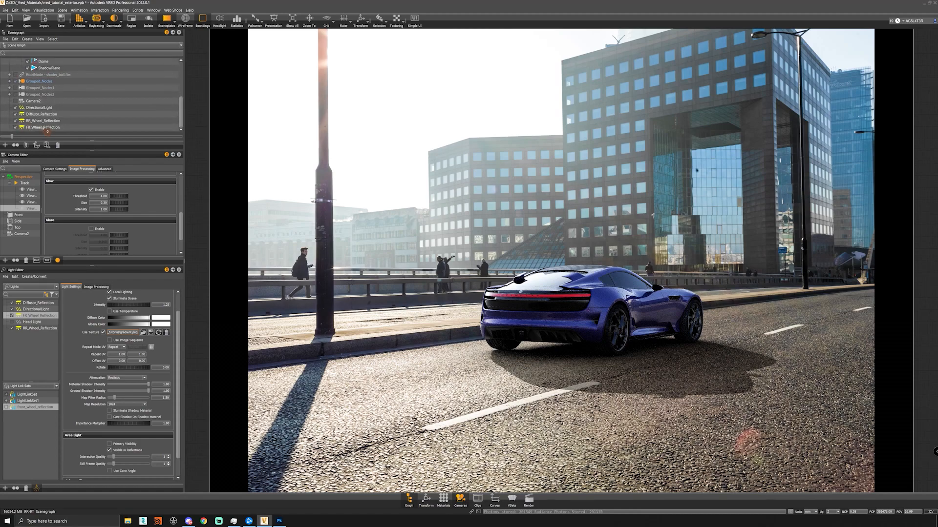
left_click(43, 114)
left_click_drag(497, 326, 531, 292)
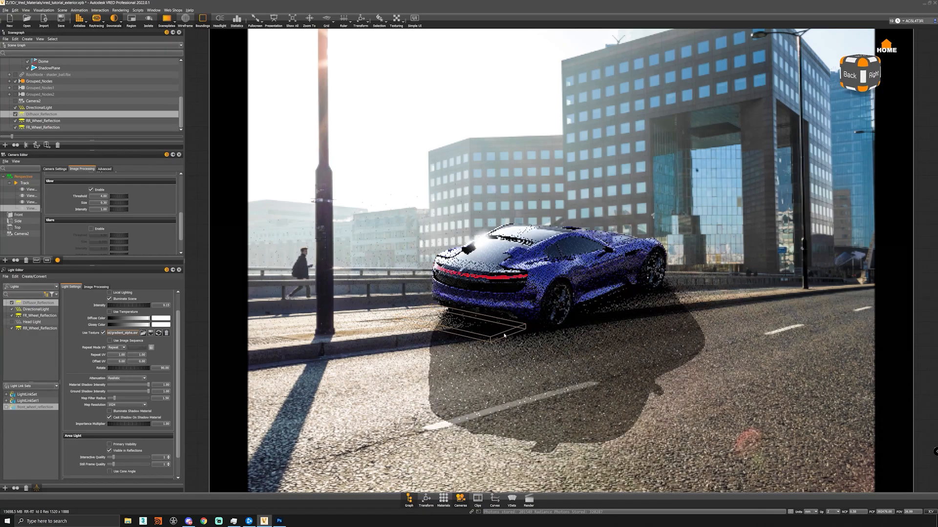
key("ctrl+d")
key("w")
left_click_drag(506, 331, 622, 357)
Rotate the duplicated diffusor light to run along the car's side with an X rotation of 0, and turn on its primary visibility.
key("e")
left_click_drag(543, 356, 615, 360)
left_click(111, 446)
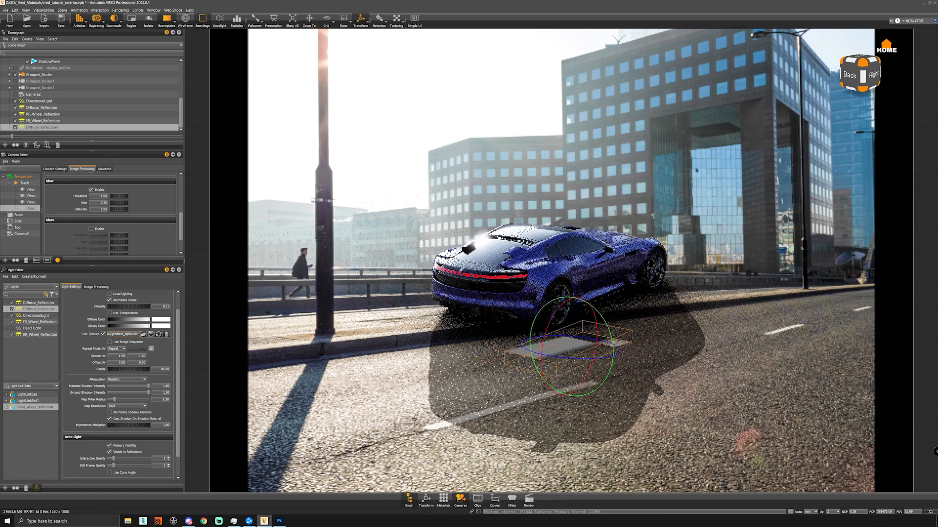
left_click(426, 499)
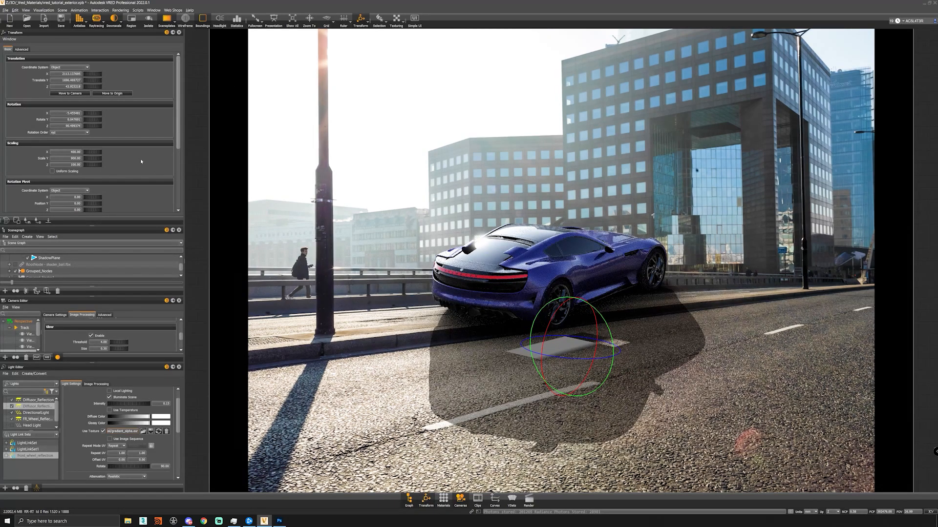
double_click(63, 114)
type("0")
key("Return")
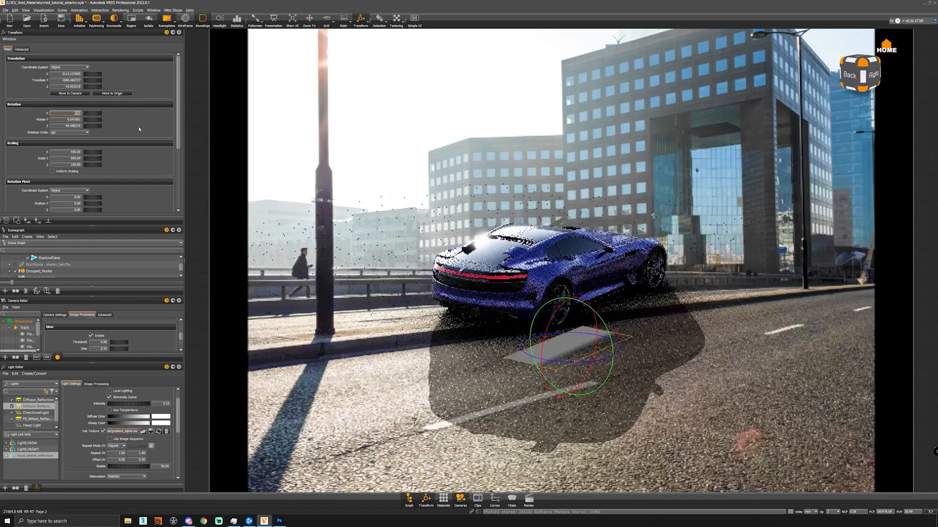
Place the duplicated light along the car's side sill and stretch it lengthwise to a Y scale of about 1752.
key("shift+w")
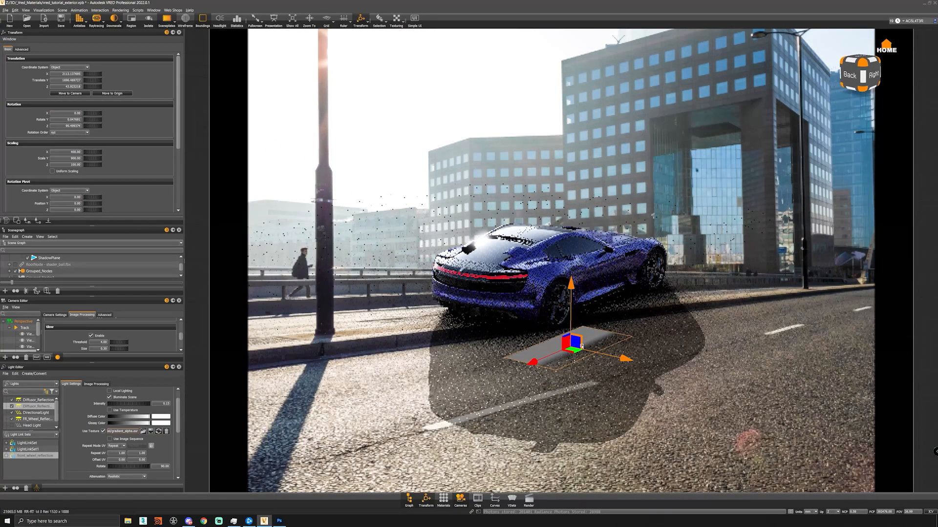
left_click_drag(566, 350, 655, 317)
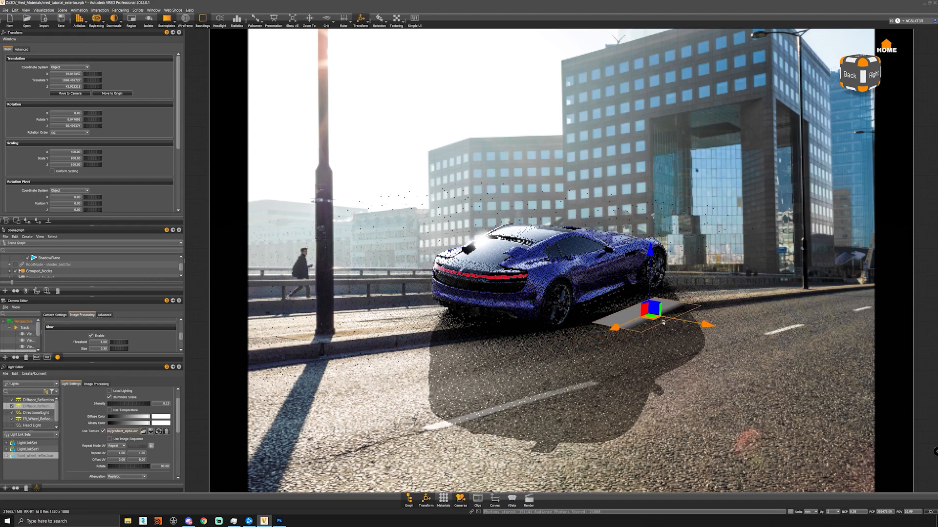
left_click(652, 319)
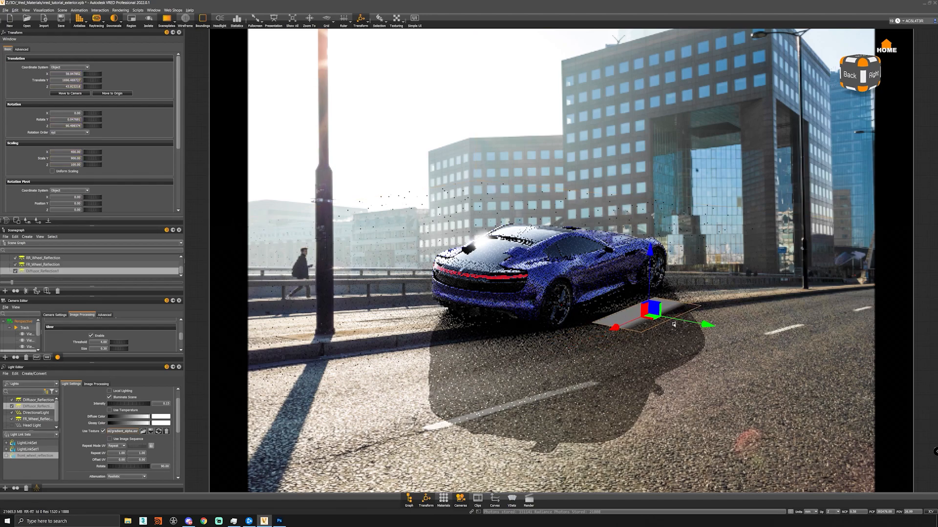
left_click_drag(691, 324, 657, 296)
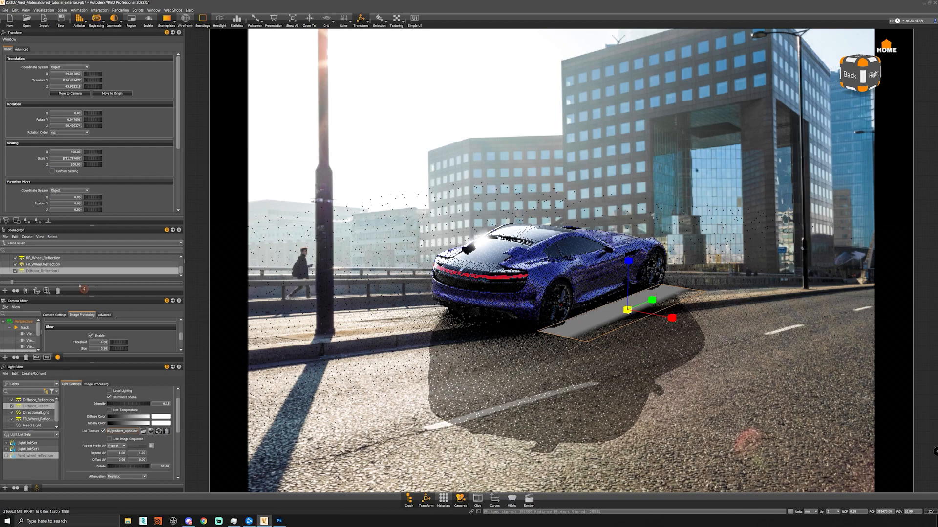
scroll(30, 336, "down", 1)
double_click(31, 335)
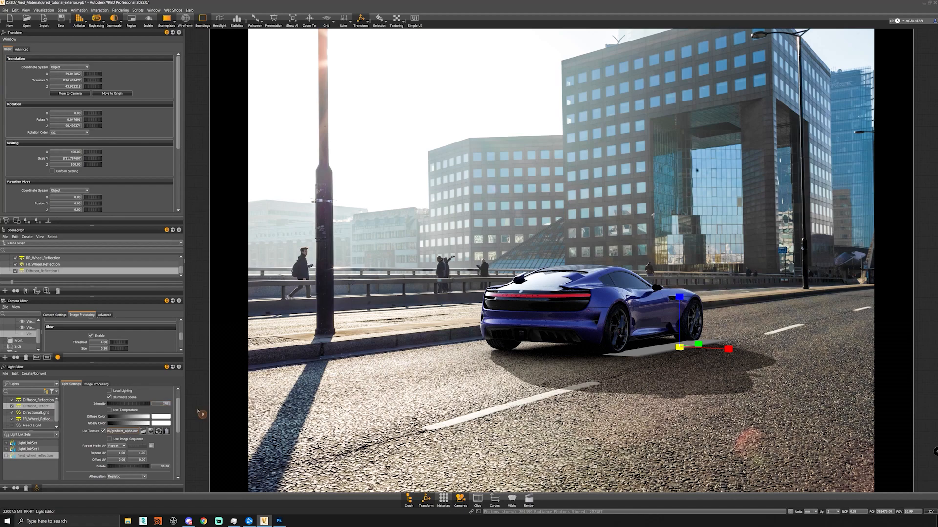
Adjust the intensity of the duplicated diffusor light beside the car and select LightLinkSet among the link sets.
left_click(41, 419)
left_click(41, 413)
left_click_drag(41, 407, 74, 417)
left_click_drag(170, 423, 148, 429)
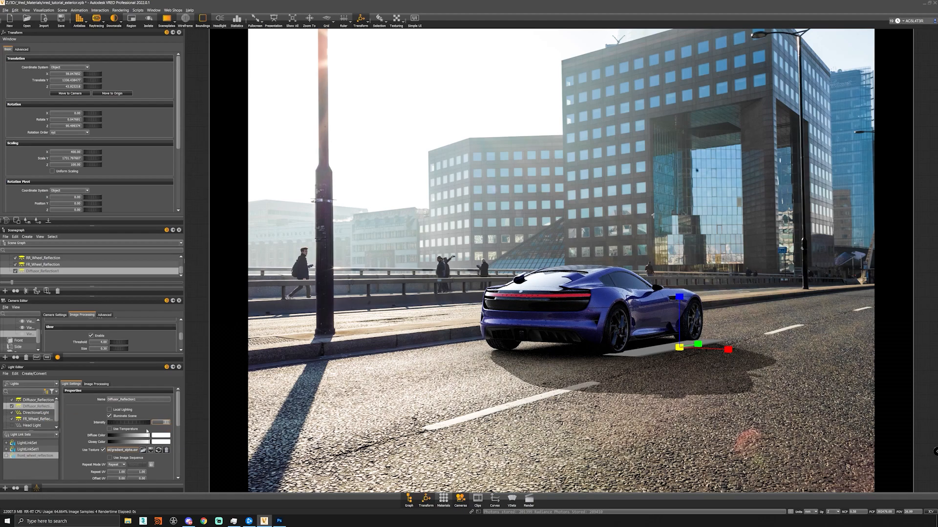
left_click(38, 443)
left_click_drag(156, 424, 190, 424)
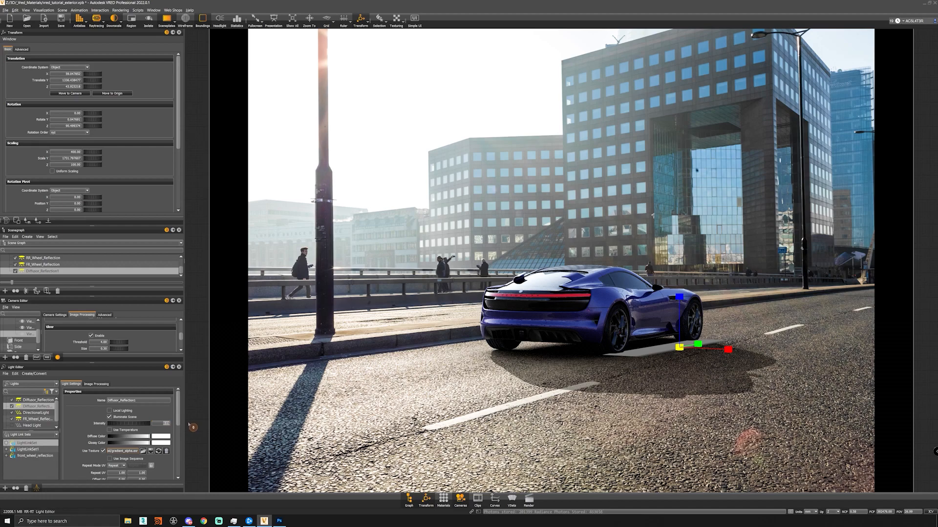
Try repositioning and resizing the duplicated diffusor reflection light beside the car, with its intensity raised to 2.00 and reduced again.
left_click_drag(130, 424, 175, 424)
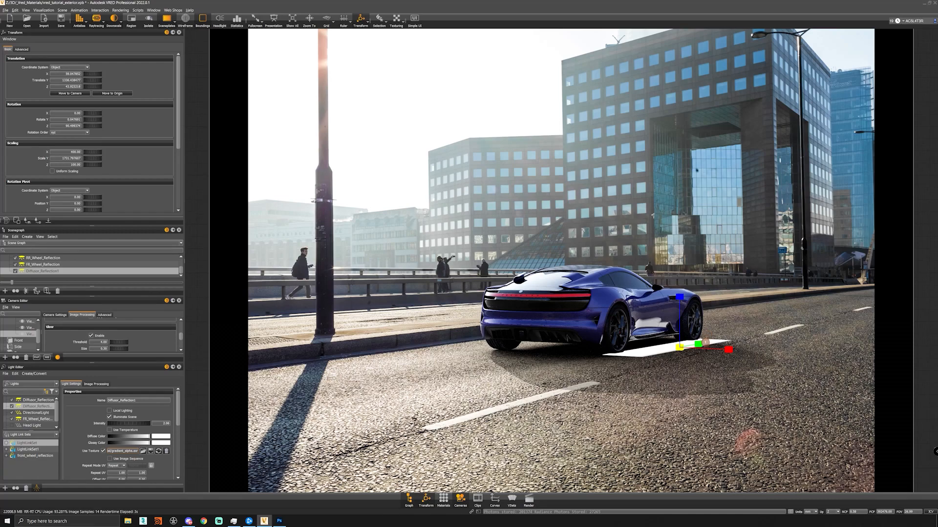
key("w")
key("e")
key("r")
mouse_move(698, 344)
left_mouse_down()
mouse_move(715, 345)
mouse_move(684, 353)
left_mouse_up()
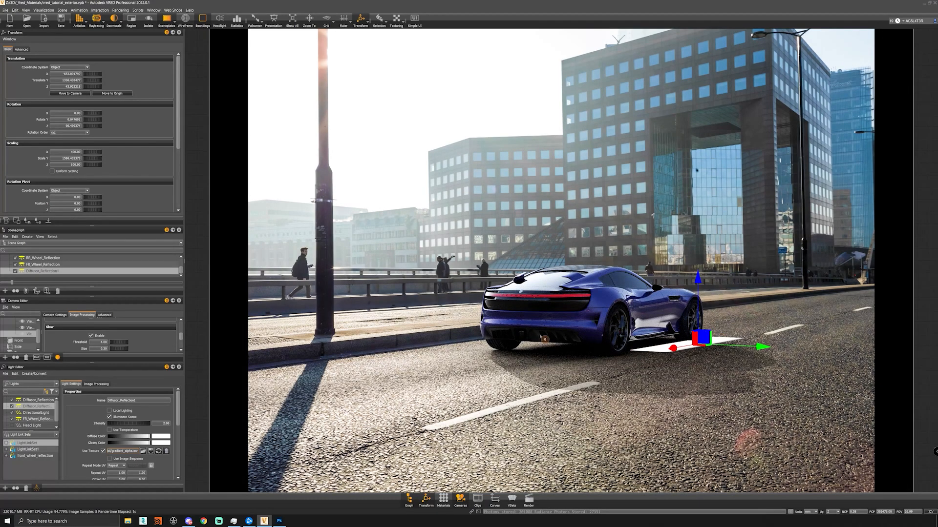
left_click_drag(146, 425, 108, 426)
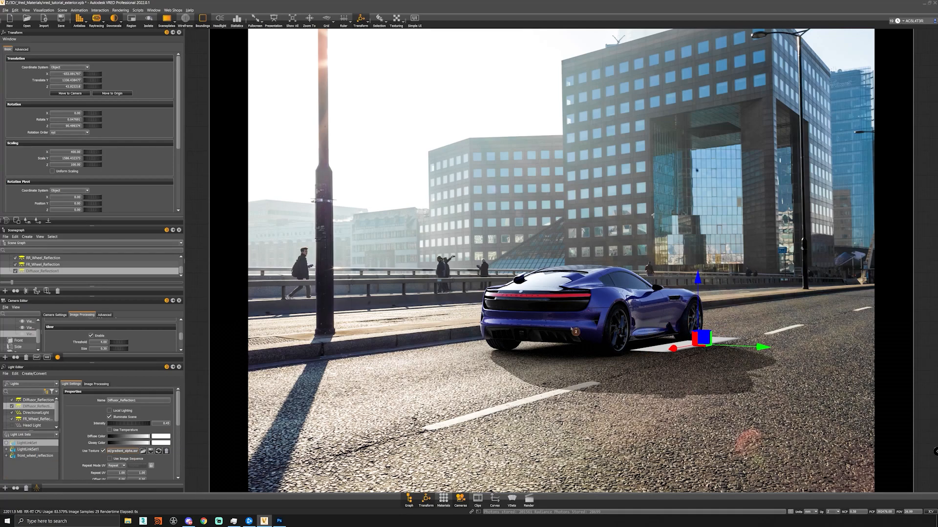
Delete the duplicated diffusor reflection light and turn off the transform manipulator.
left_click(42, 407)
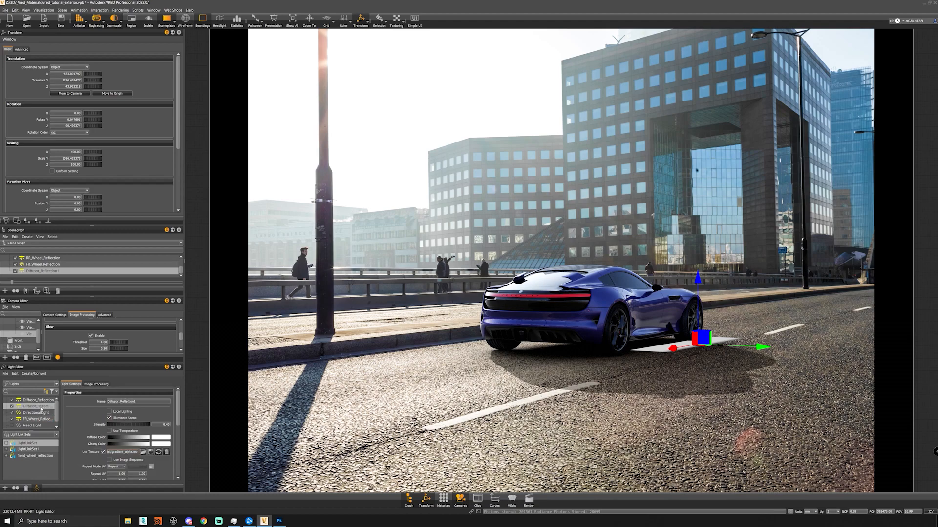
key("Delete")
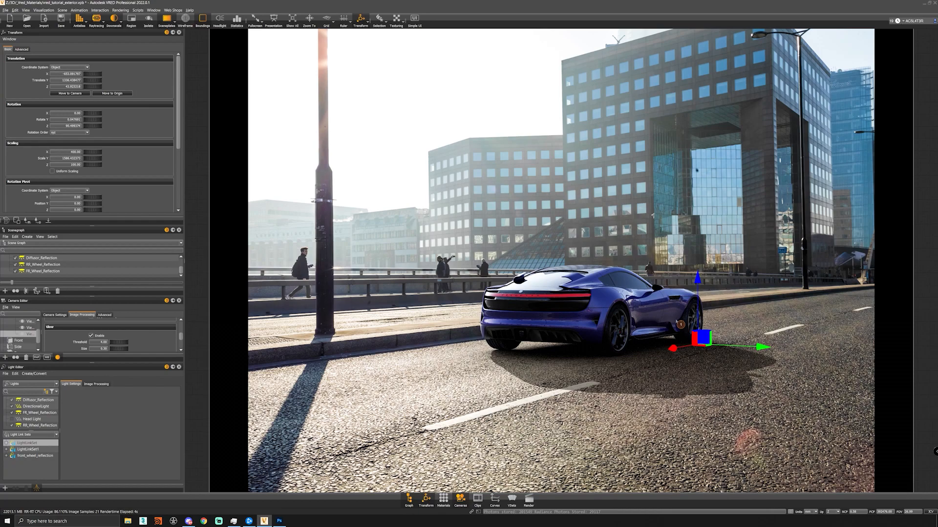
left_click(361, 27)
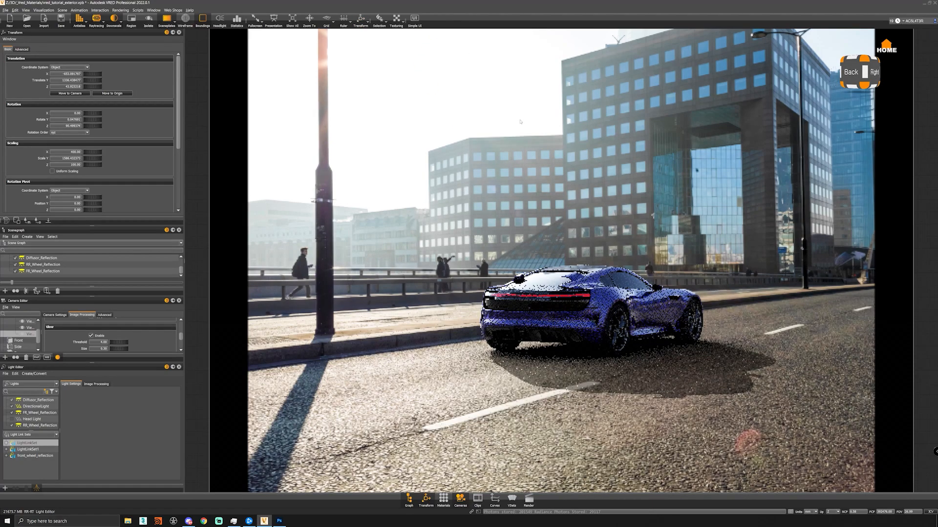
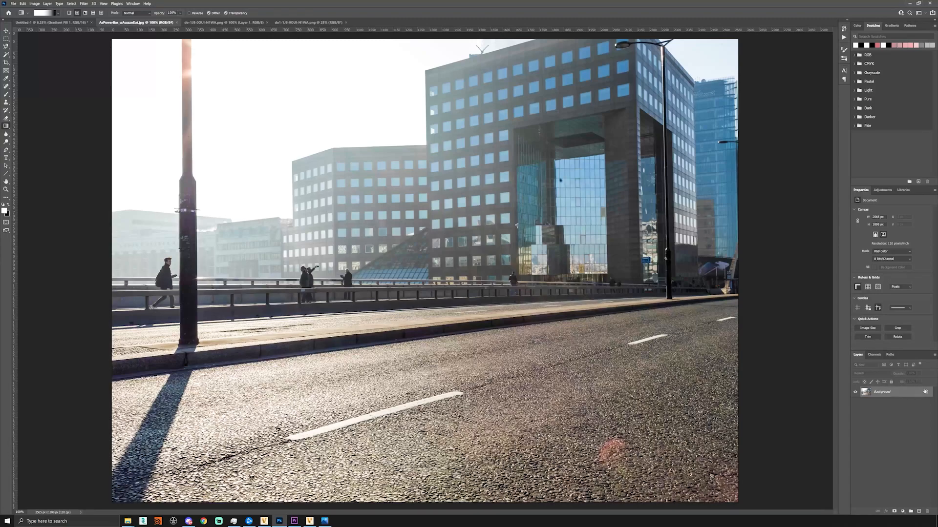
Switch to Photoshop, unlock the street photo's Background layer and convert it to a smart object.
left_click(927, 393)
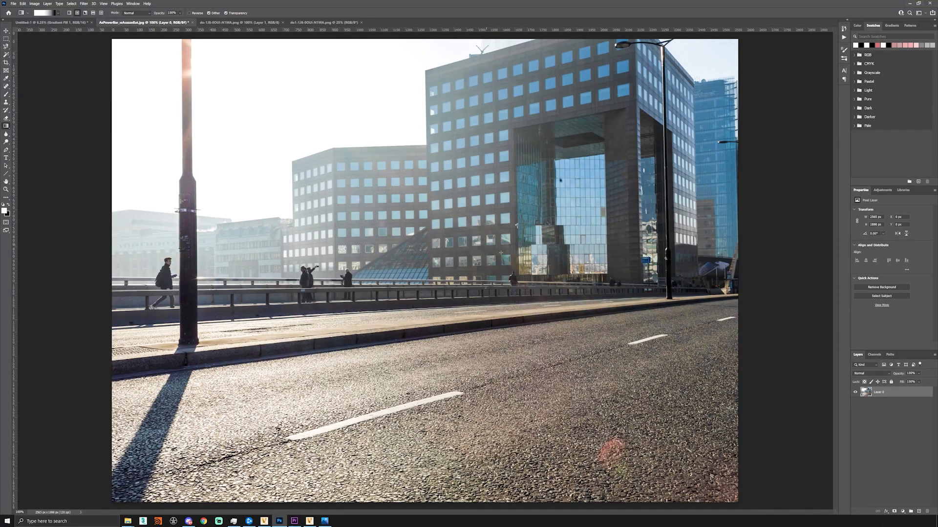
right_click(884, 392)
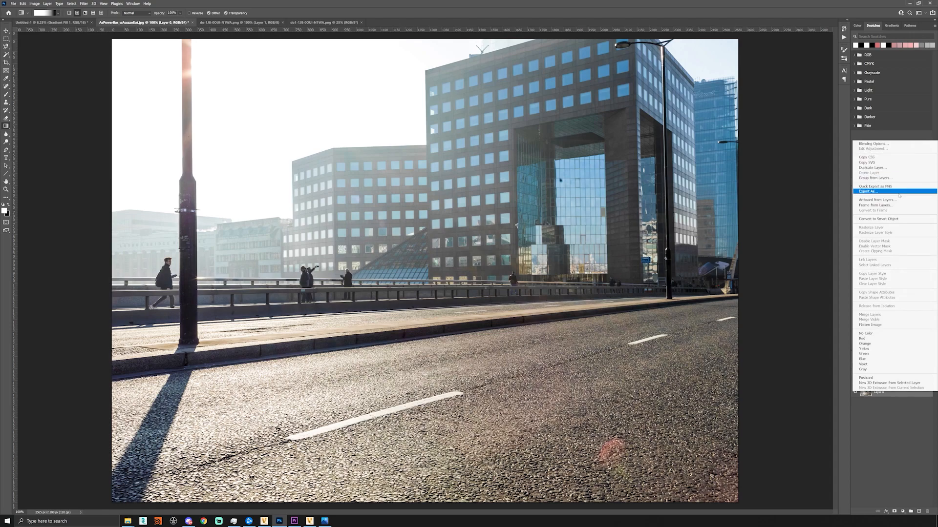
left_click(891, 221)
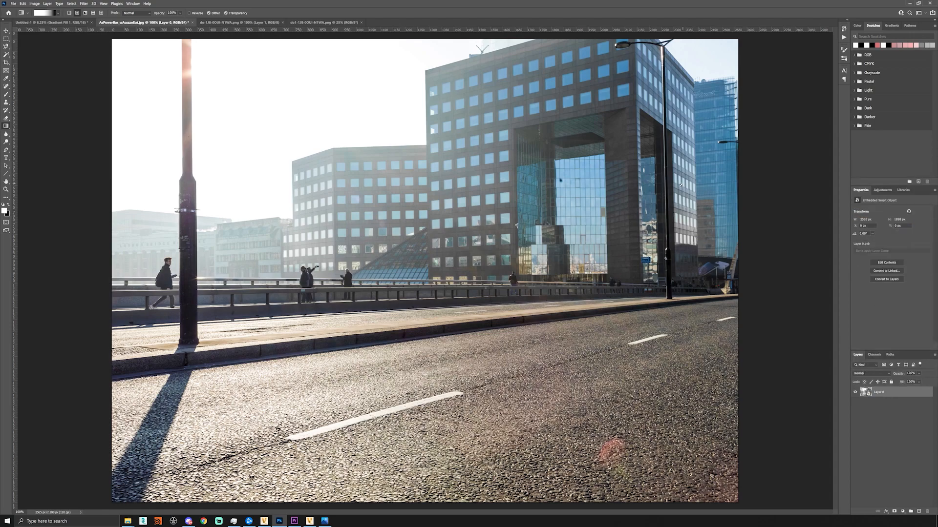
Apply a Path Blur to the street photo and stretch its path along the curb across the full image width.
left_click(84, 4)
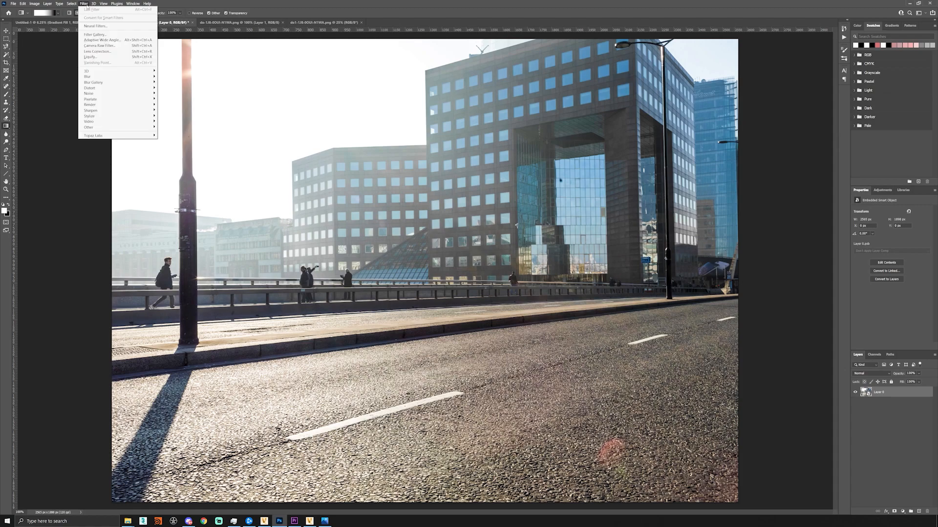
mouse_move(112, 78)
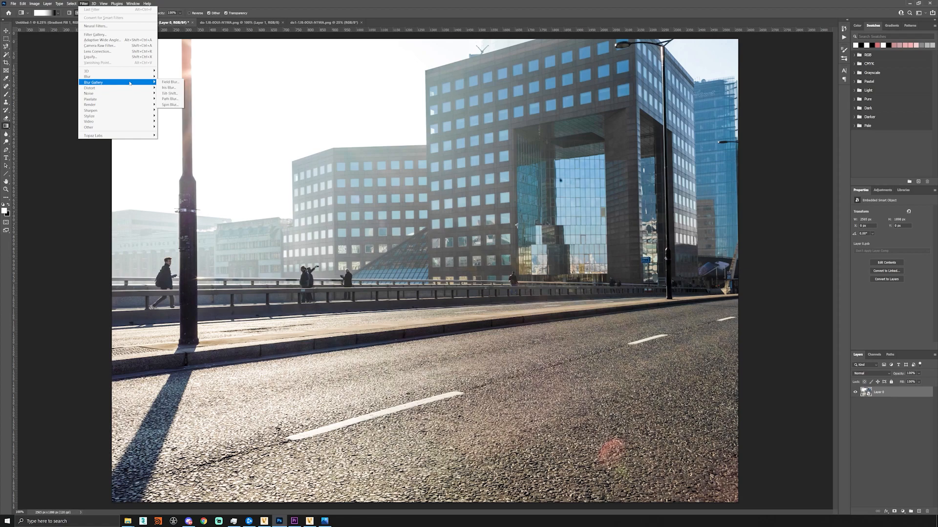
left_click(177, 99)
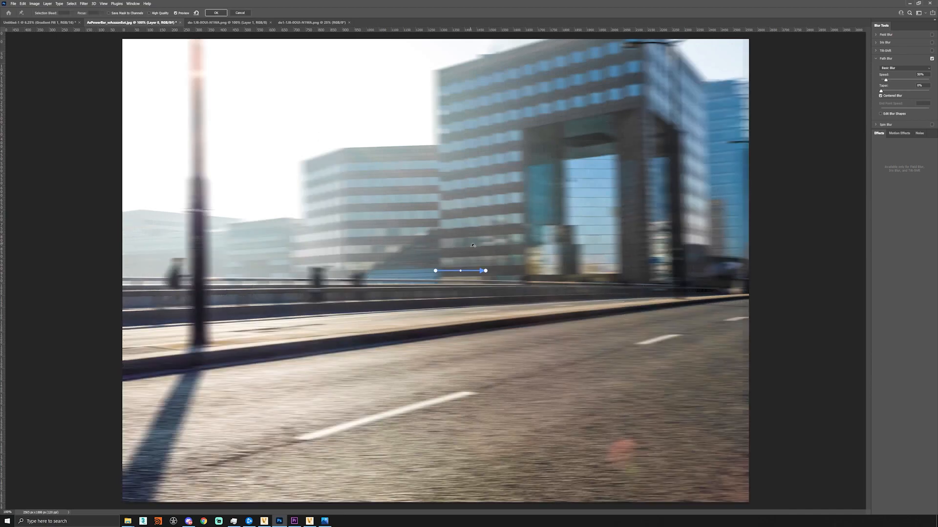
left_click_drag(435, 271, 124, 362)
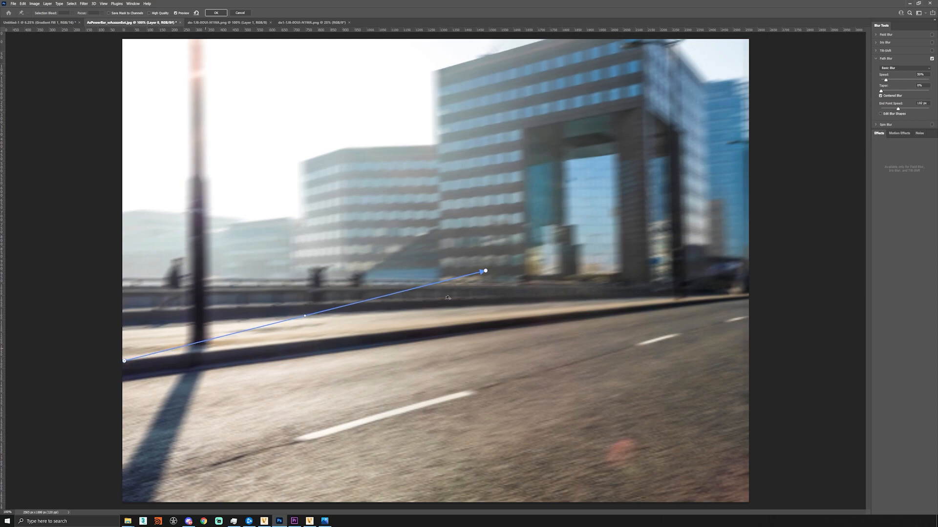
left_click_drag(486, 271, 747, 294)
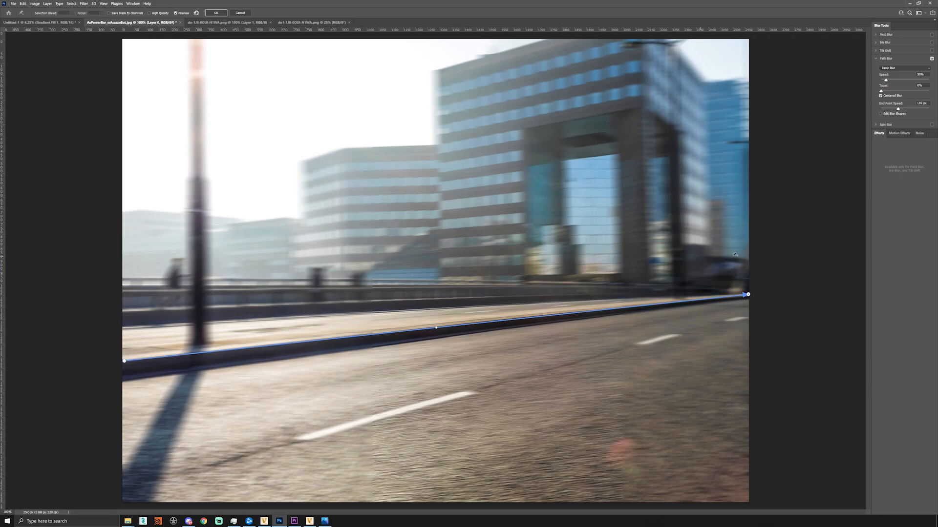
left_click_drag(750, 295, 749, 293)
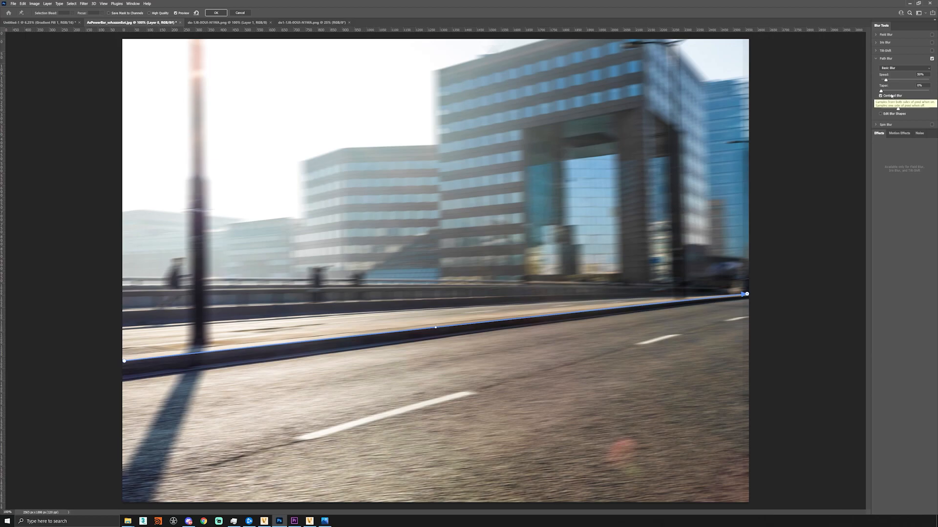
Adjust the overall blur speed and set the end point speed to 0 px at the curb path's far end.
left_click_drag(887, 80, 880, 81)
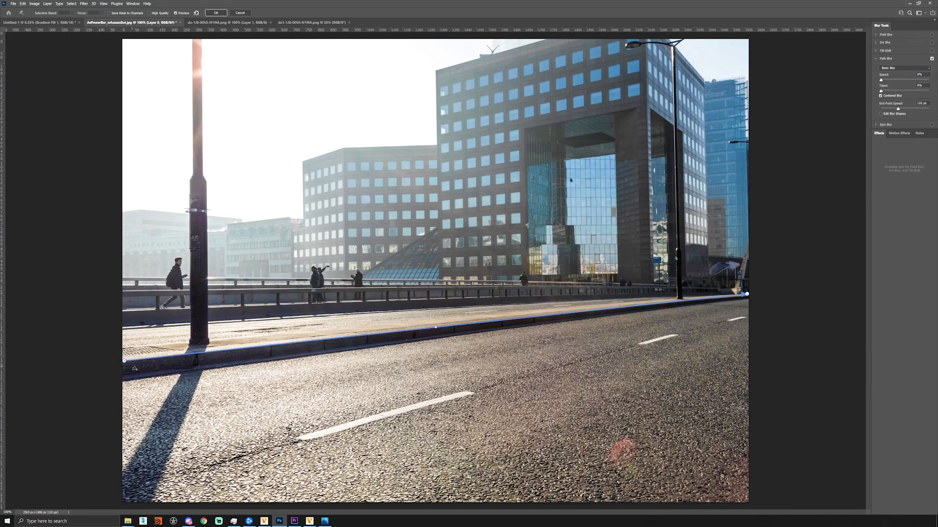
left_click_drag(882, 80, 887, 80)
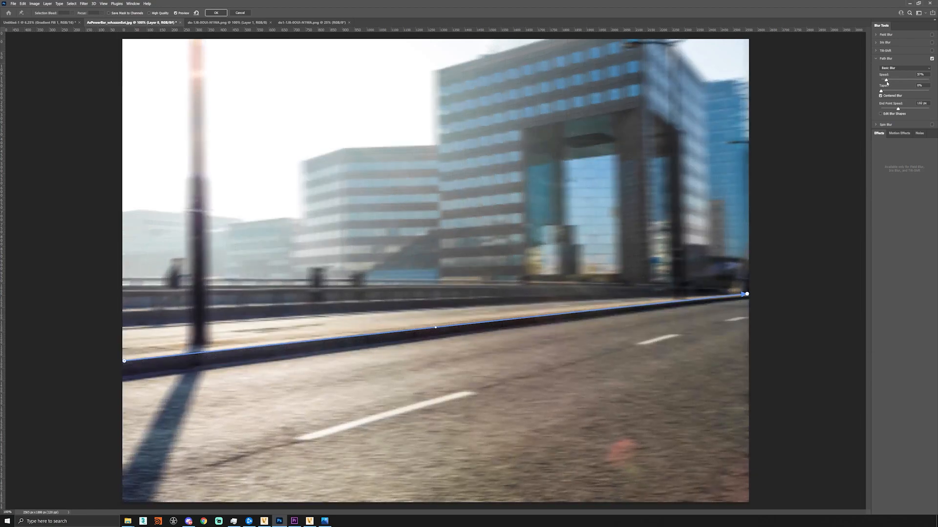
left_click(746, 295)
left_click_drag(903, 107, 874, 109)
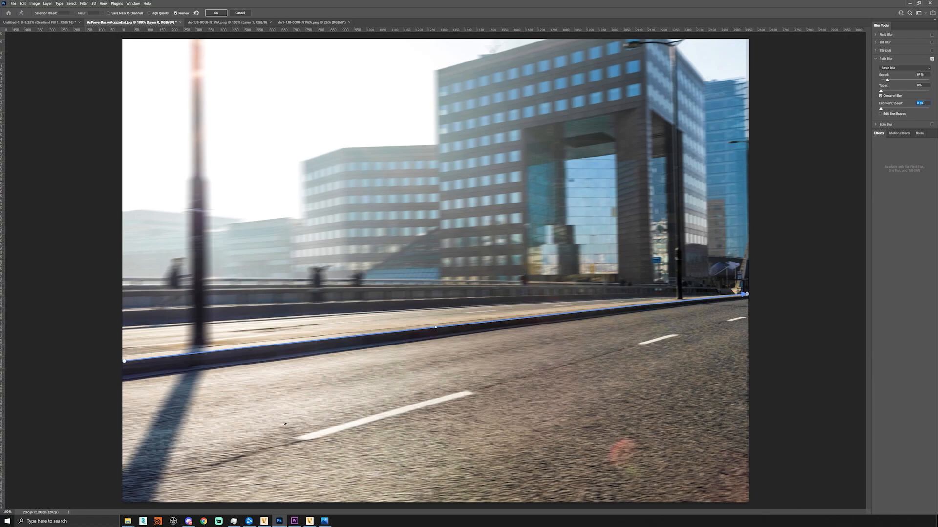
Add a blur path along the dashed lane markings, extend it past the image edge and set its far end point speed to 0 px.
left_click(125, 490)
double_click(748, 317)
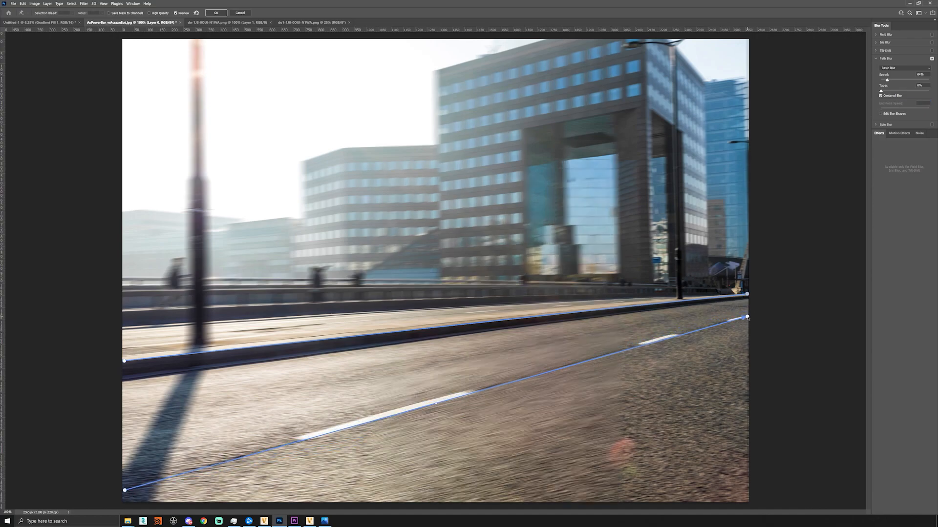
left_click_drag(747, 317, 773, 311)
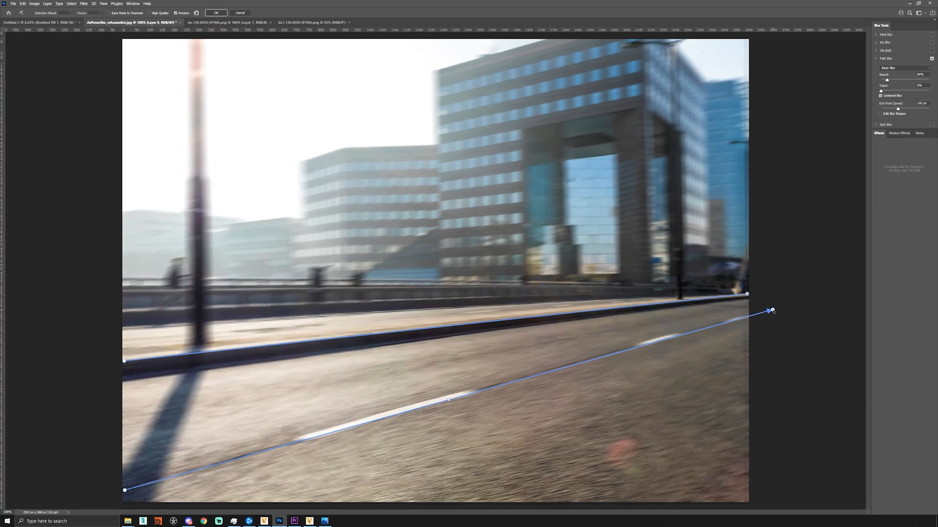
left_click_drag(902, 108, 867, 112)
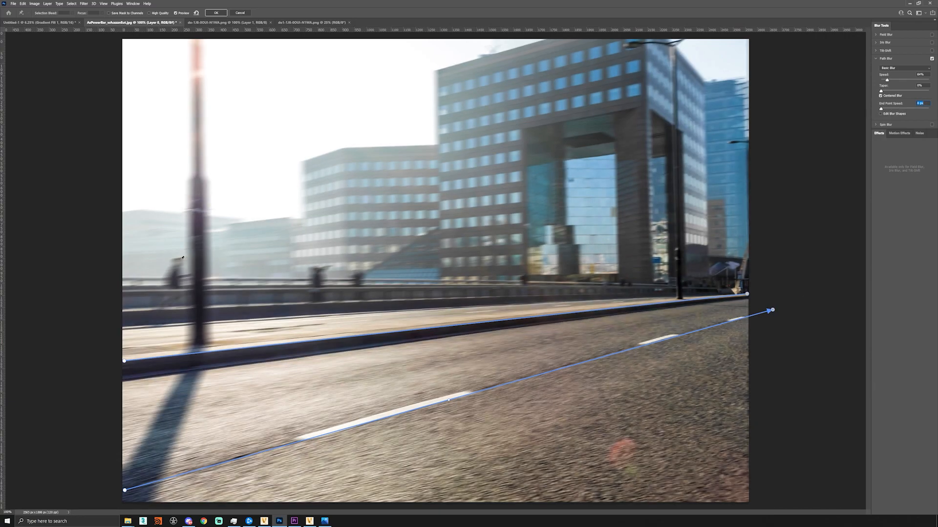
Add a nearly horizontal blur path along the bridge railing and set its far end point speed to 0 px.
left_click(122, 290)
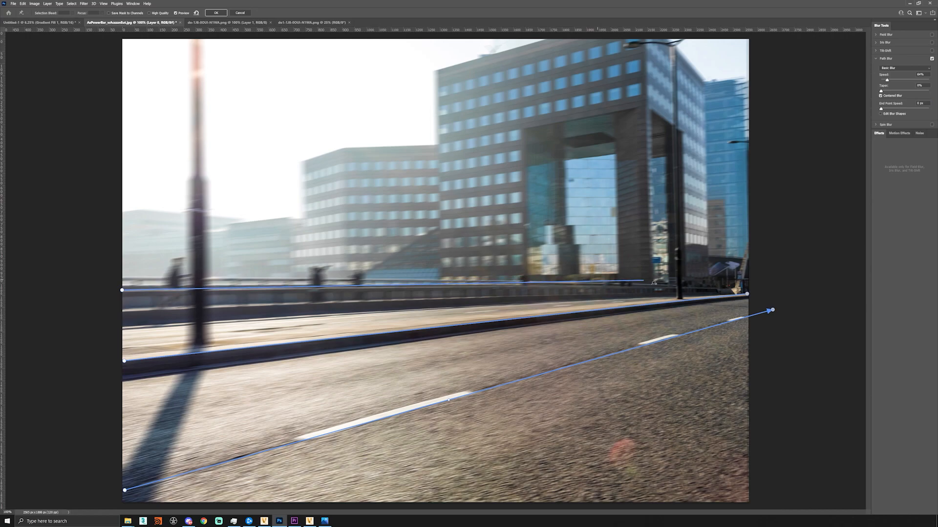
double_click(763, 286)
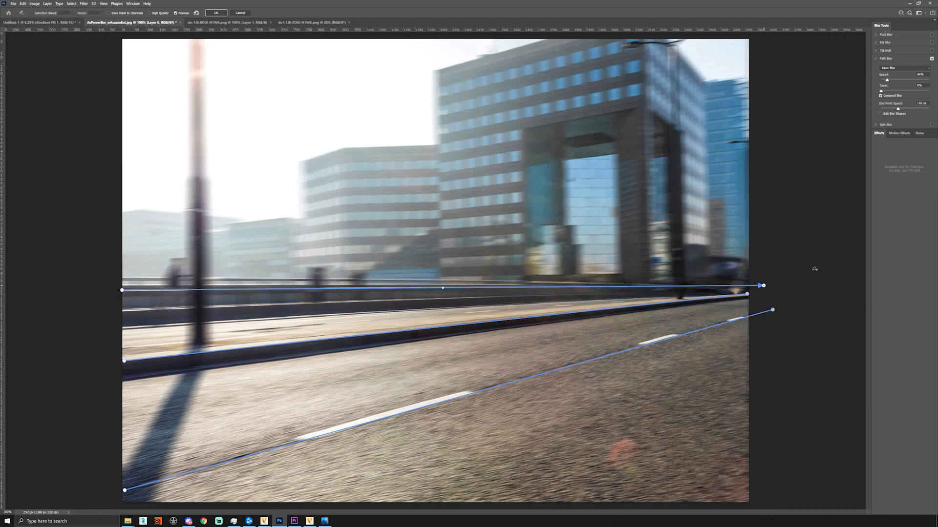
left_click_drag(897, 108, 862, 109)
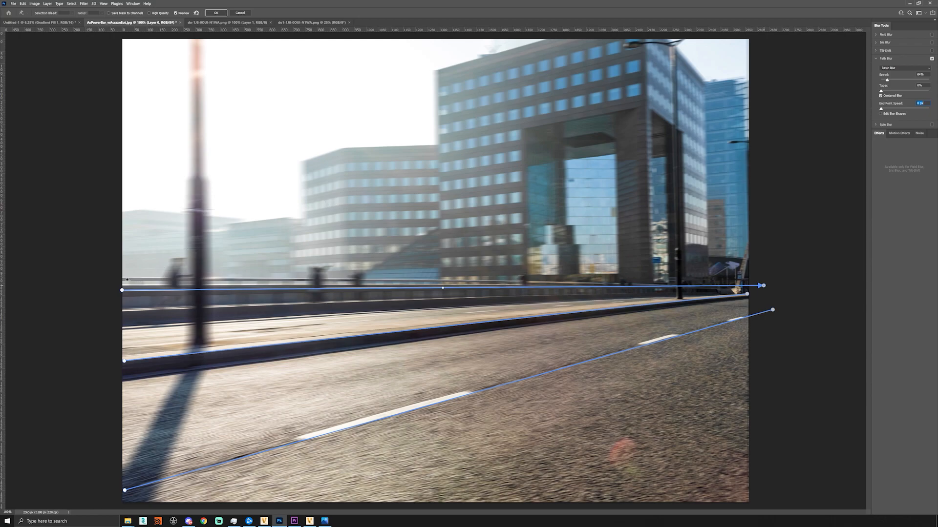
left_click_drag(126, 277, 770, 283)
left_click(769, 282)
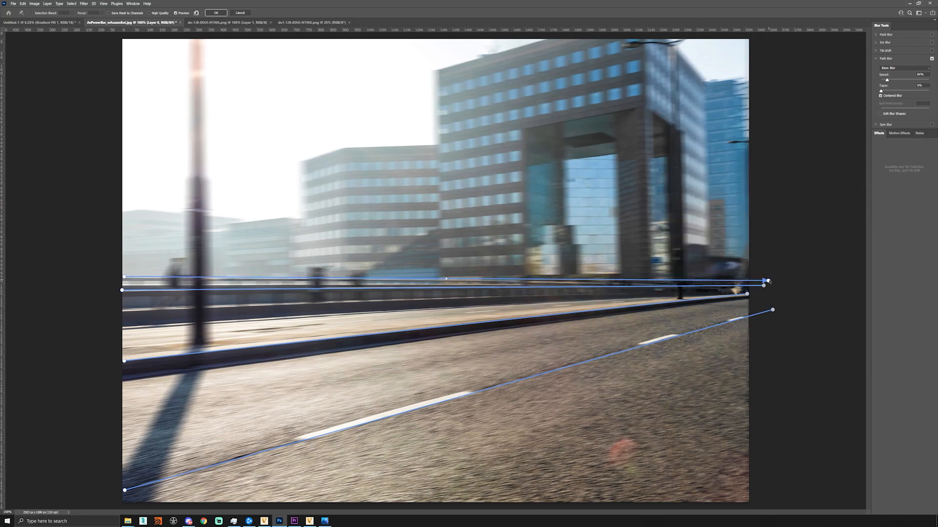
key("Delete")
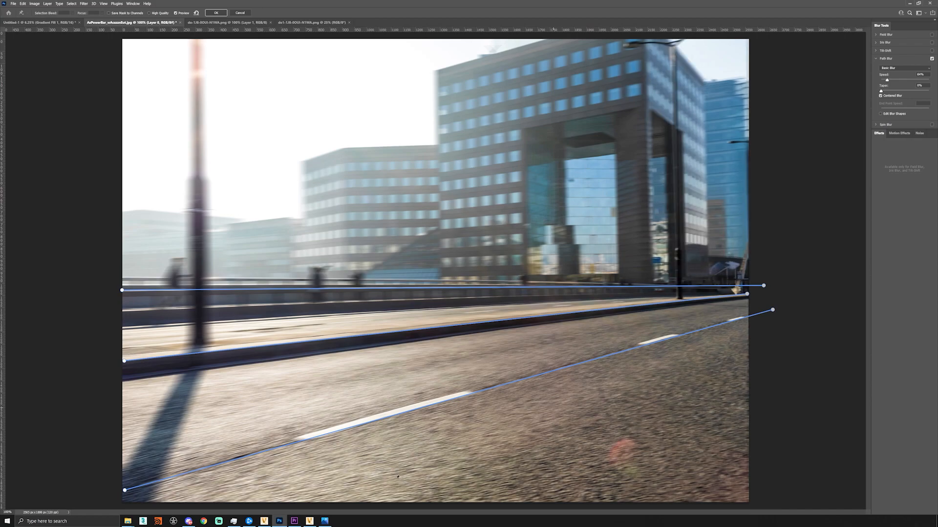
Add a diagonal blur path across the road below the lane markings, adjust its far end and set that end point speed to 0 px.
left_click(371, 509)
double_click(840, 328)
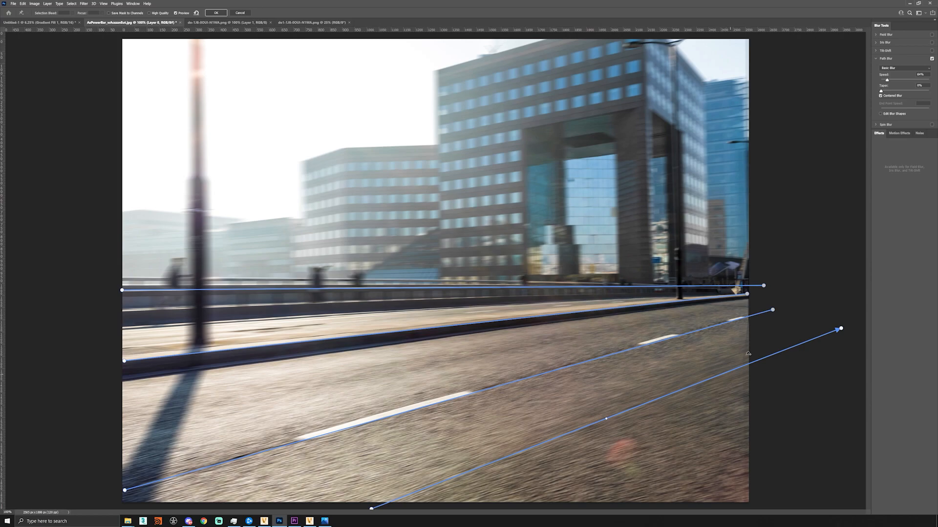
left_click_drag(840, 330, 828, 313)
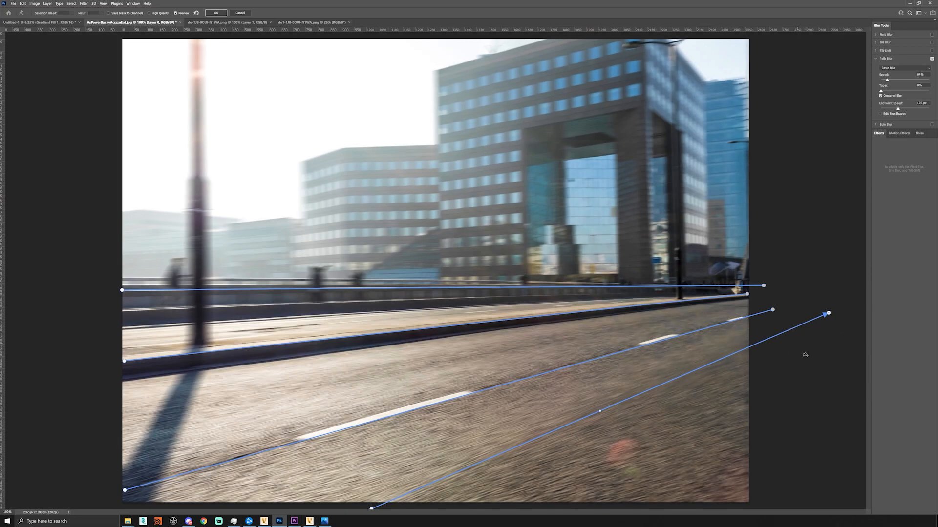
left_click_drag(897, 109, 826, 116)
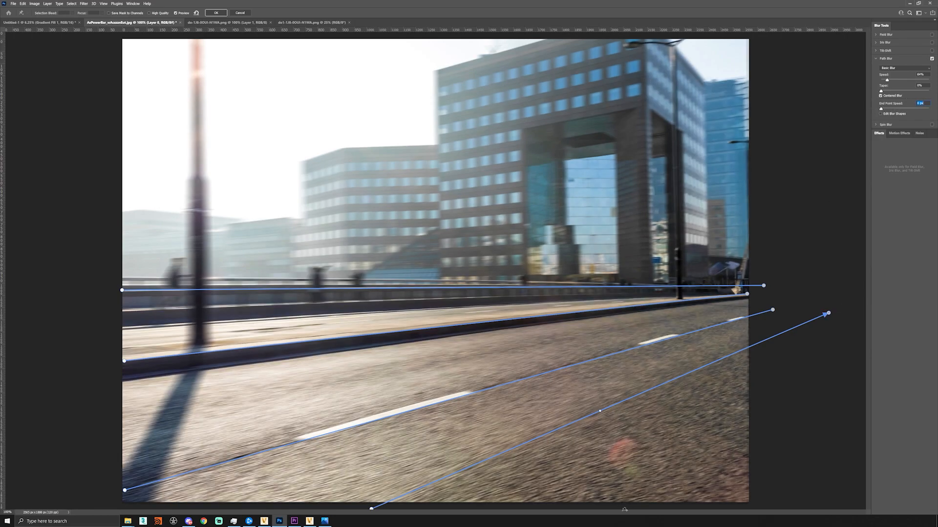
Add a steeper blur path across the nearest corner of the road, adjust both ends and set its far end point speed to 0 px.
left_click(615, 507)
double_click(852, 346)
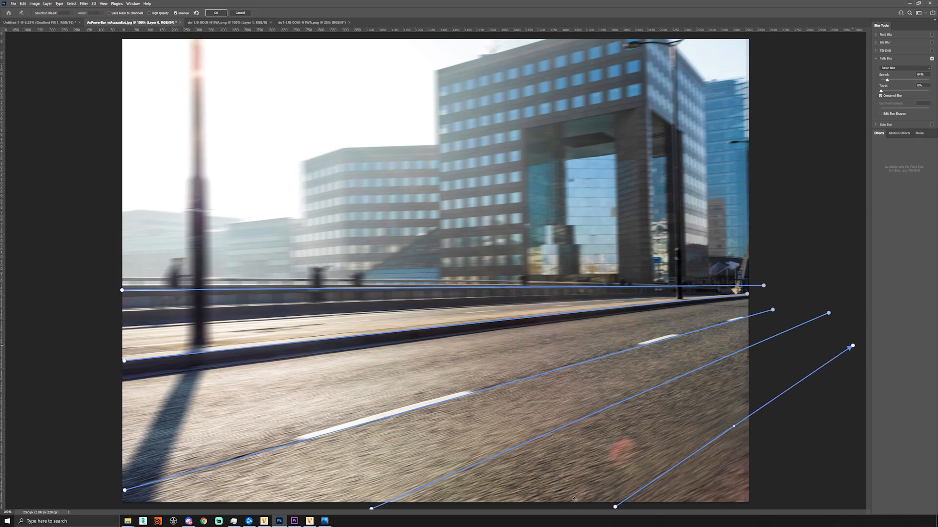
left_click_drag(615, 508, 530, 510)
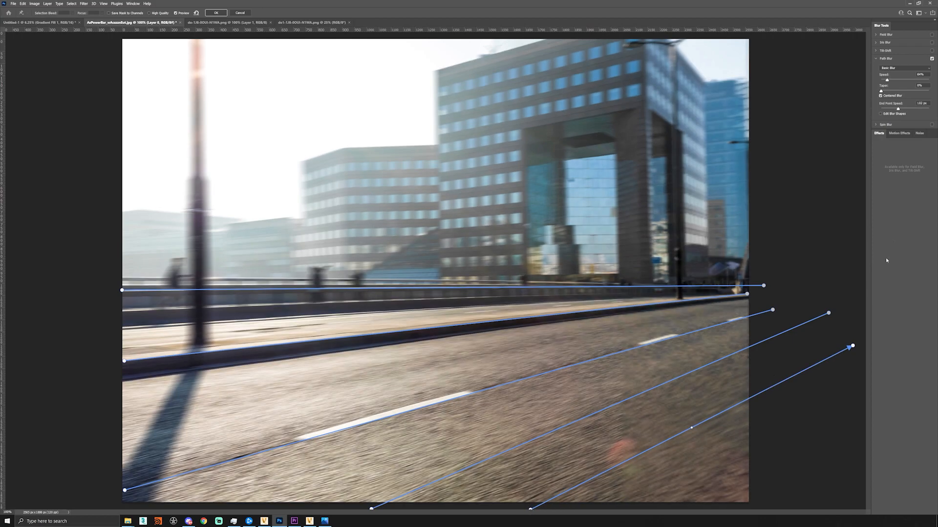
left_click_drag(897, 108, 844, 112)
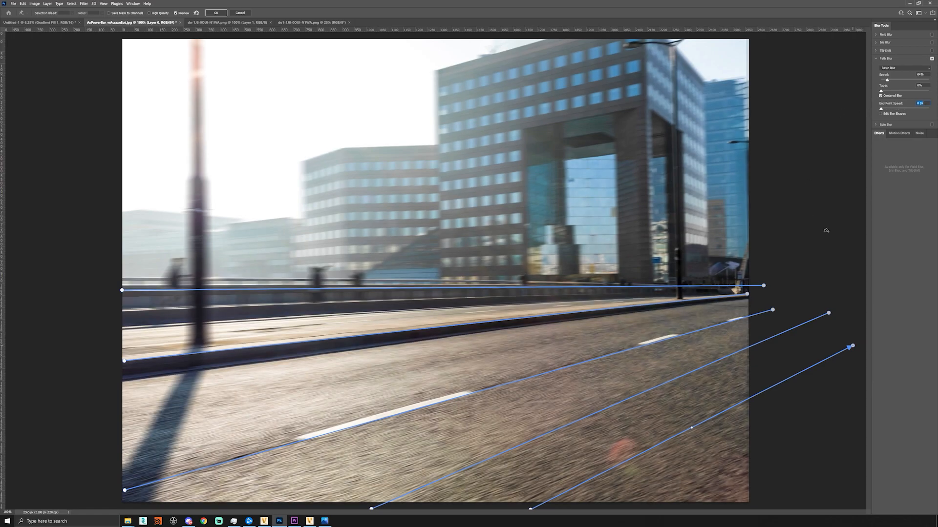
left_click_drag(853, 349, 841, 323)
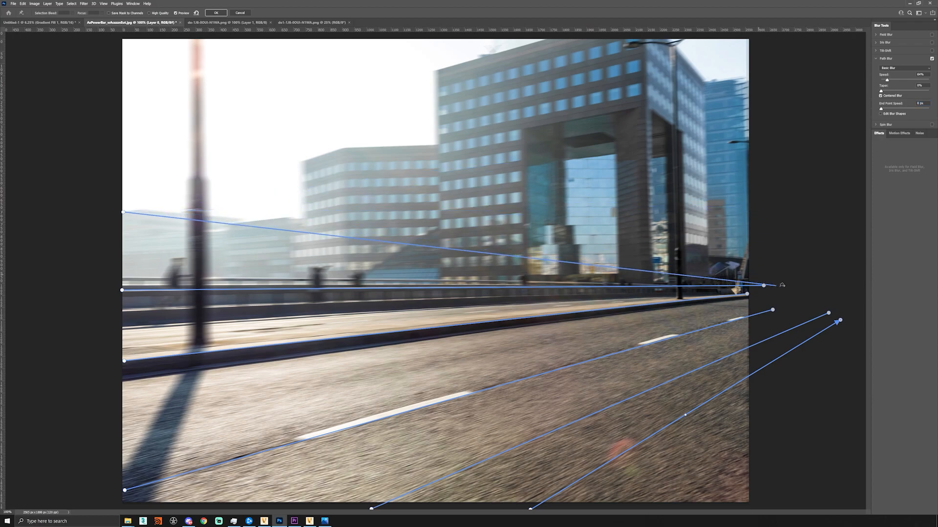
Try a nearly horizontal blur path across the buildings with both end point speeds at 0 px, and delete the path.
double_click(803, 191)
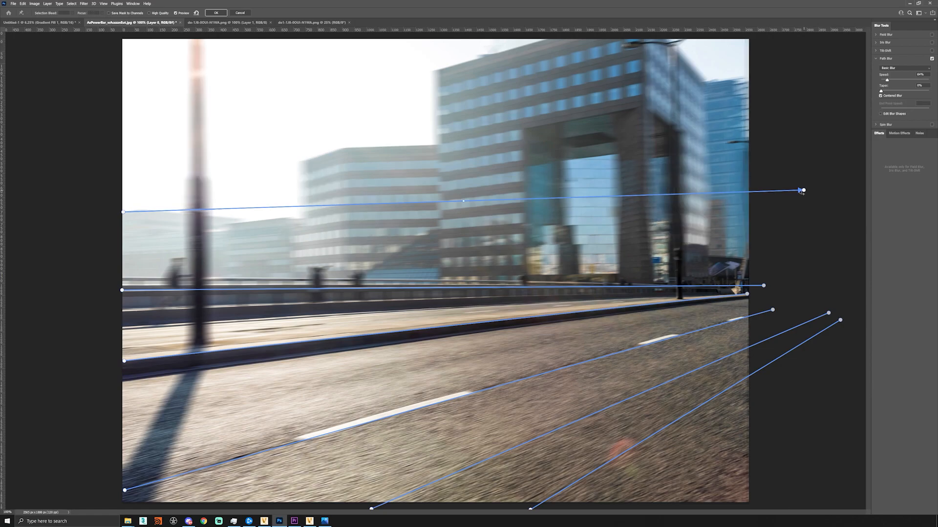
left_click(804, 191)
left_click_drag(898, 108, 869, 109)
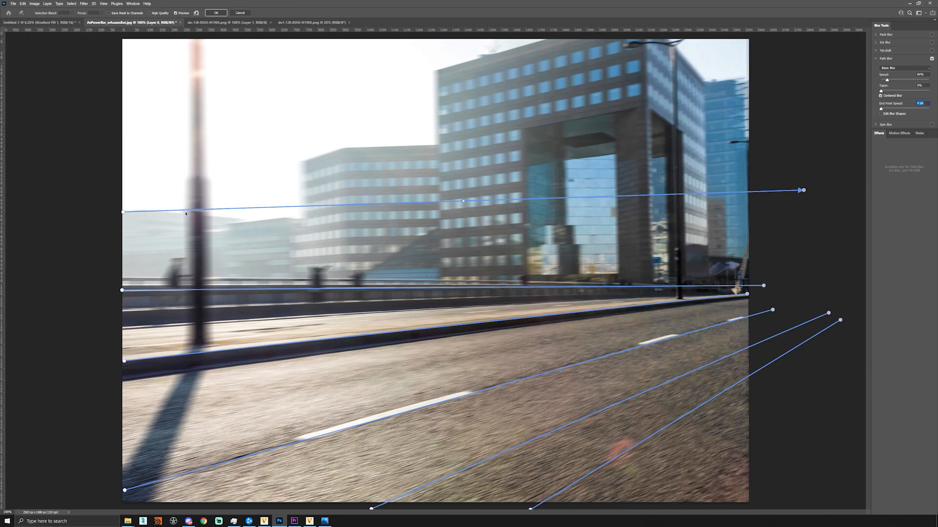
left_click(124, 212)
left_click_drag(897, 108, 880, 110)
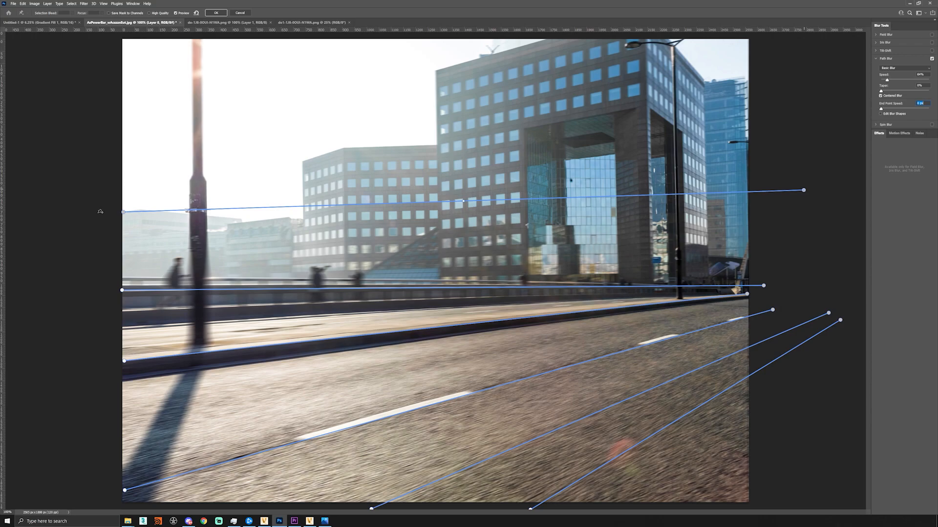
key("Delete")
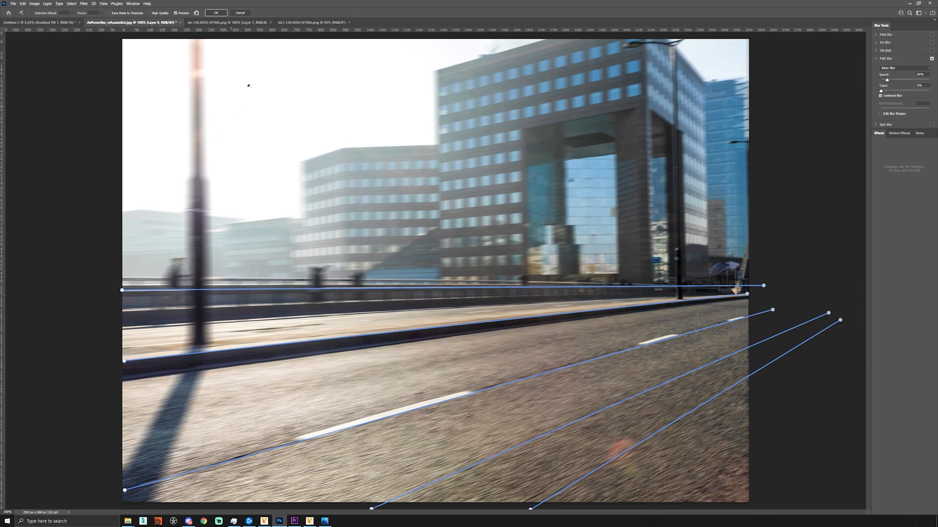
Apply the path blur, duplicate the blurred layer and hide the copy's smart filters.
left_click(216, 14)
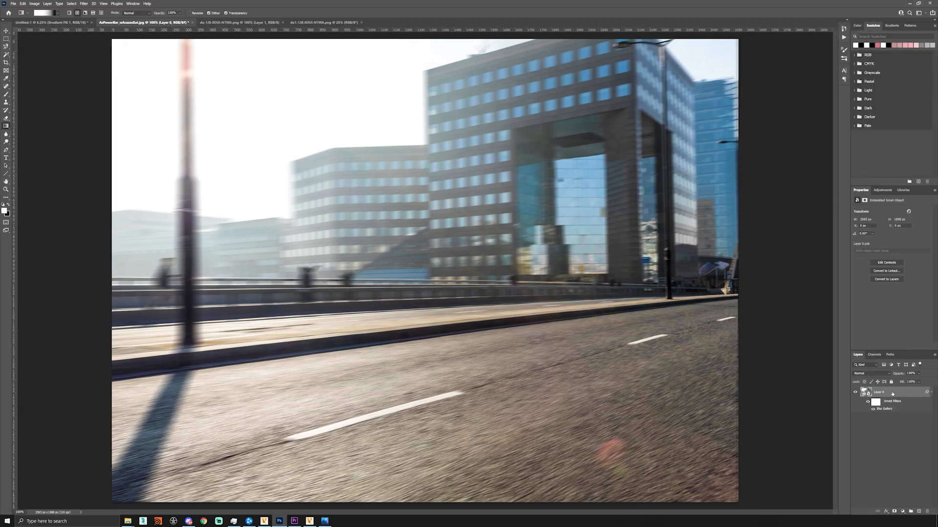
key("ctrl+j")
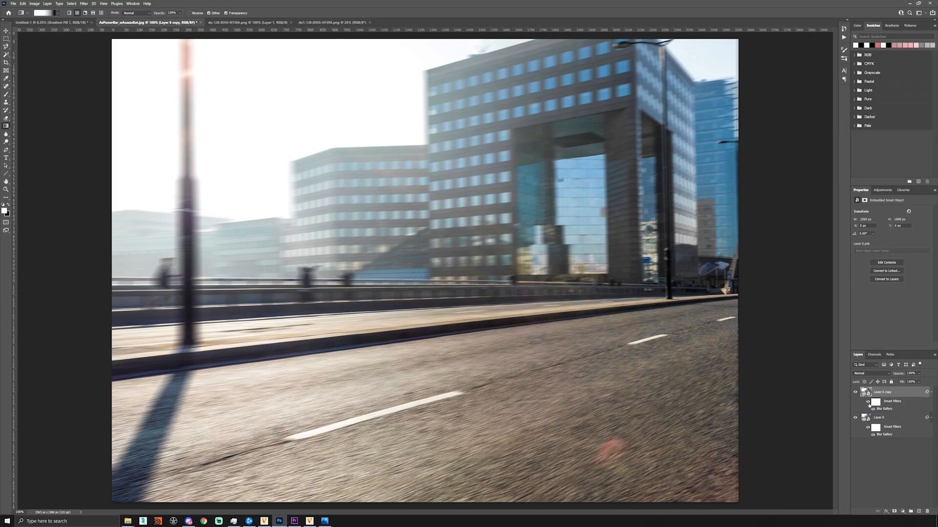
left_click(868, 402)
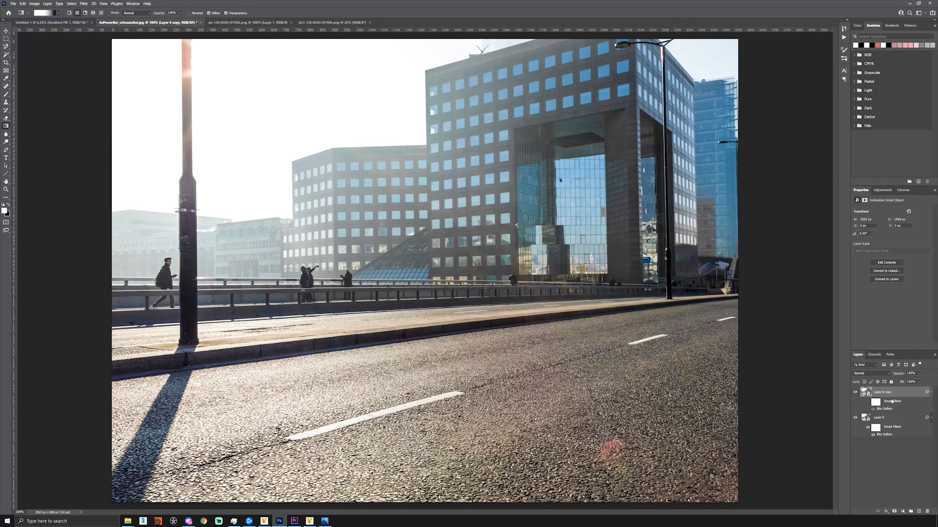
Add a layer mask to the copy and mask out the road, railing and near lamp post so the blurred layer shows there.
left_click(894, 511)
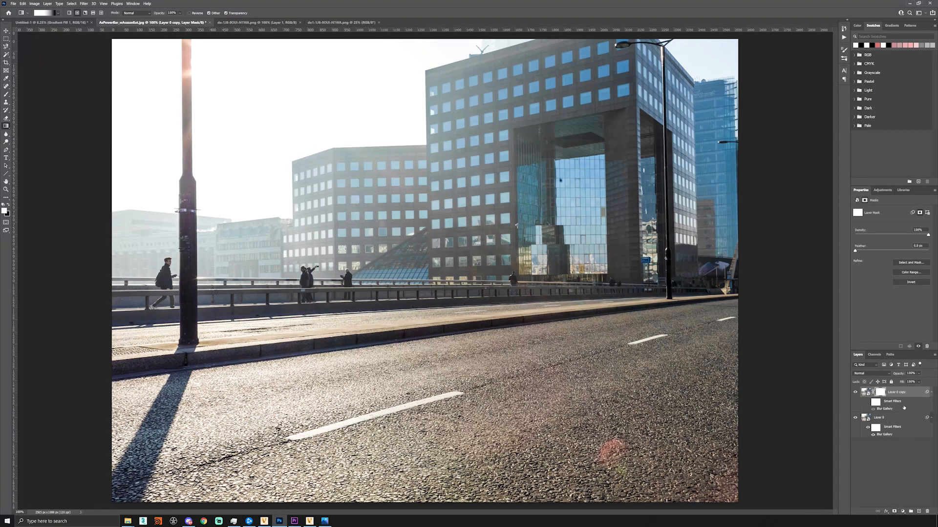
left_click(883, 397)
left_click(880, 393)
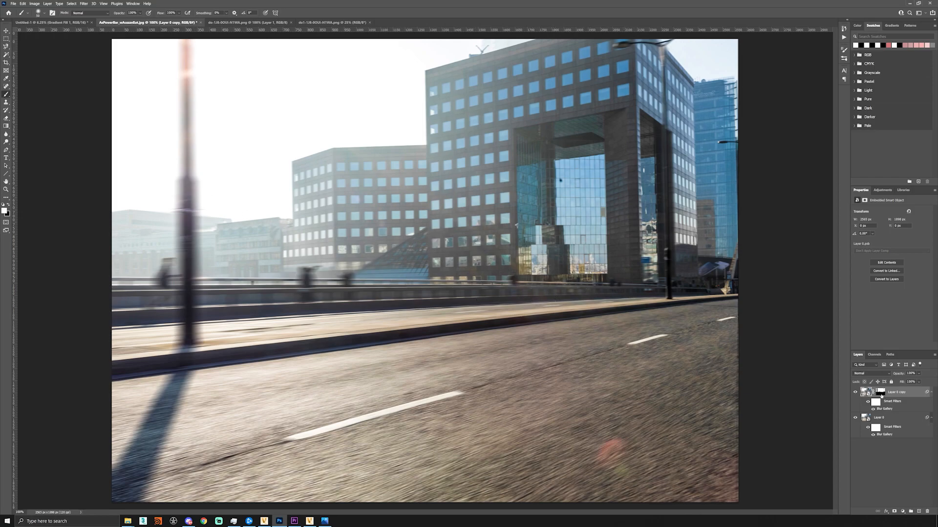
left_click(880, 393)
key("x")
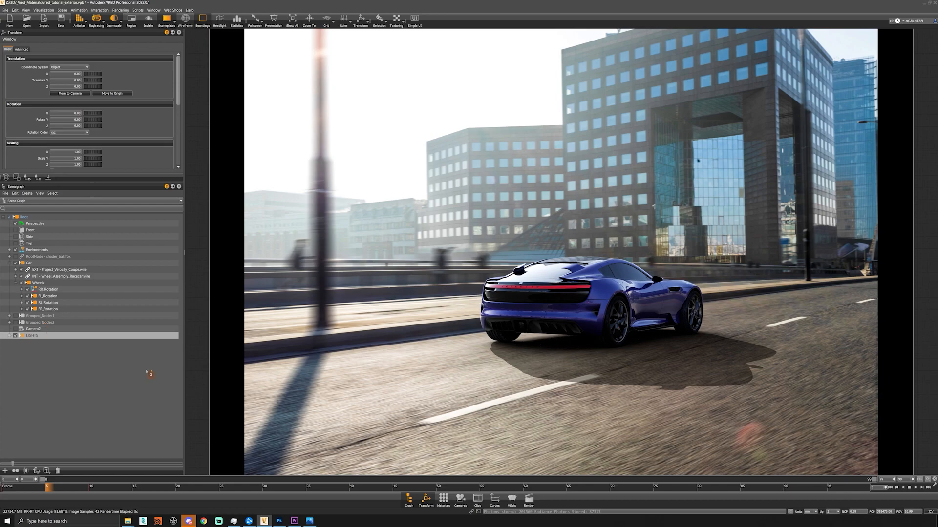
Switch to VRED and isolate the four wheel rotation nodes, from RR_Rotation to FR_Rotation, in the viewport.
left_click(49, 309)
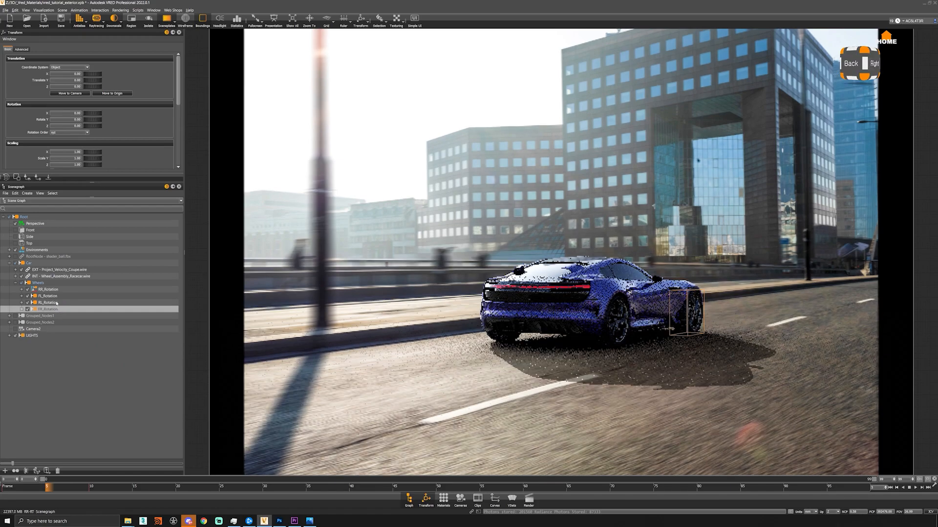
left_click(53, 291, "shift")
key("i")
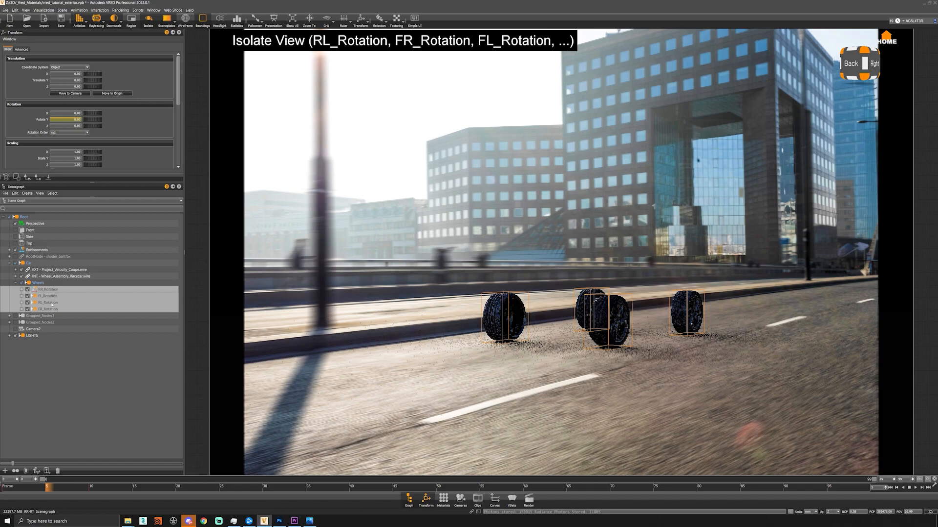
left_click(52, 310)
type("i")
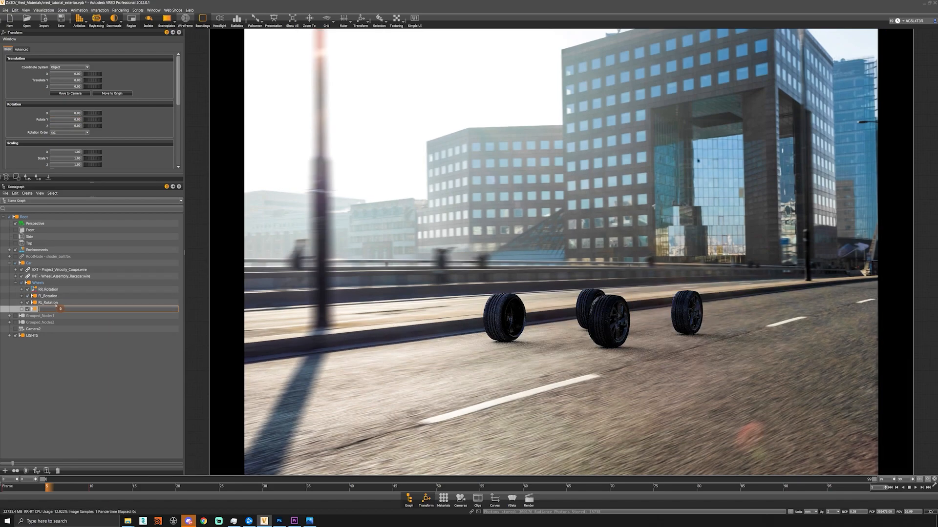
key("ctrl+z")
left_click(93, 366)
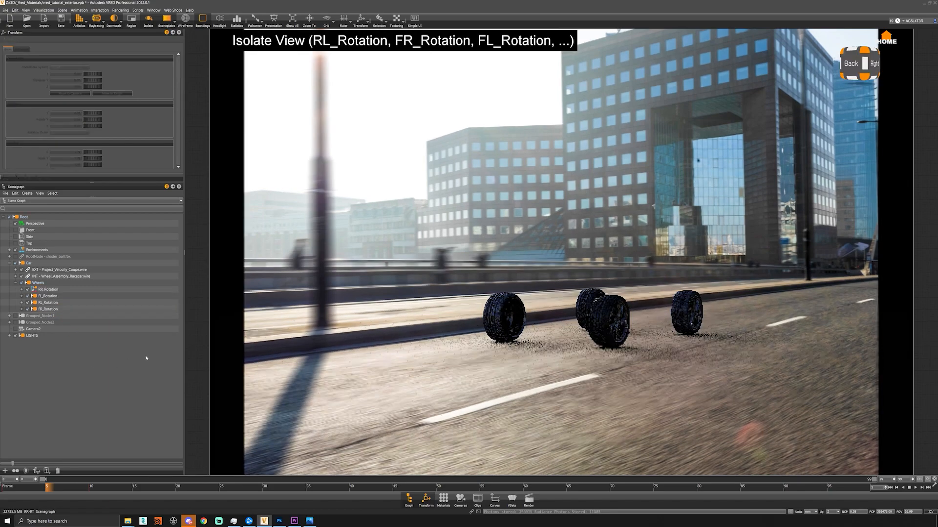
Try rotating the FR_Rotation node around Y to test its pivot, and undo the rotation.
left_click(61, 308)
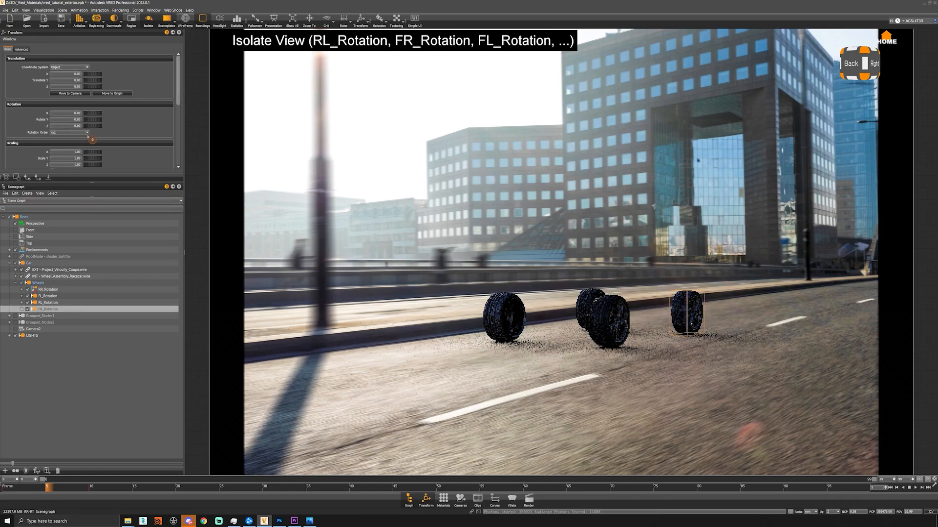
left_click_drag(87, 120, 104, 126)
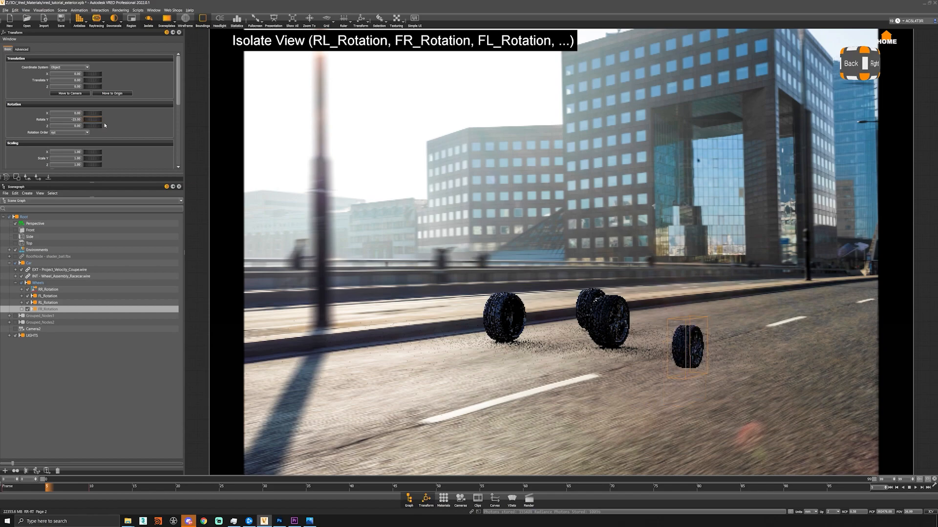
key("ctrl+z")
Move the rotation pivot and the scaling pivot of FR_Rotation to the object center.
scroll(130, 125, "down", 4)
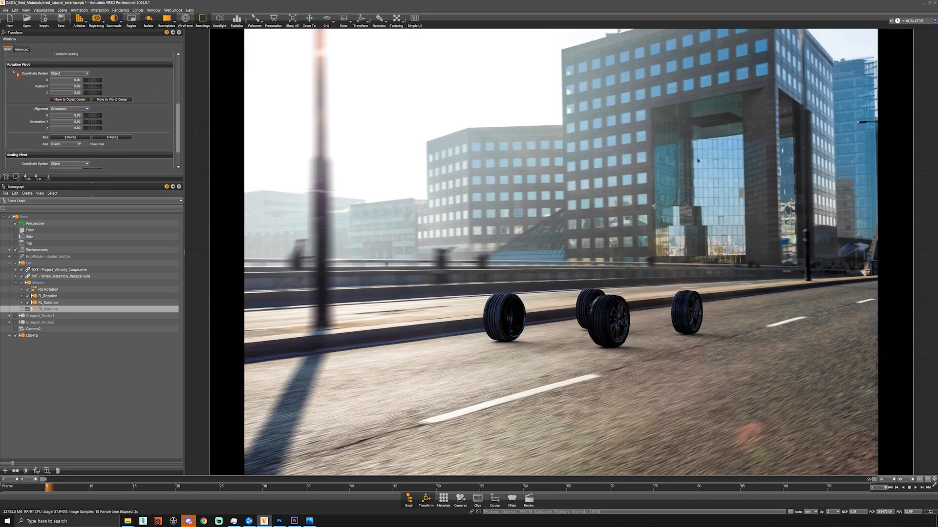
left_click(72, 100)
scroll(41, 114, "down", 2)
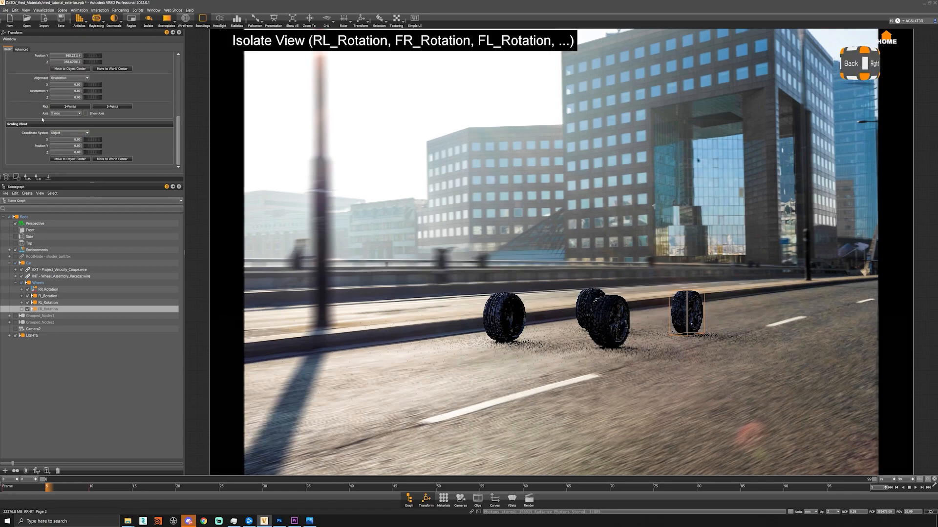
left_click(70, 159)
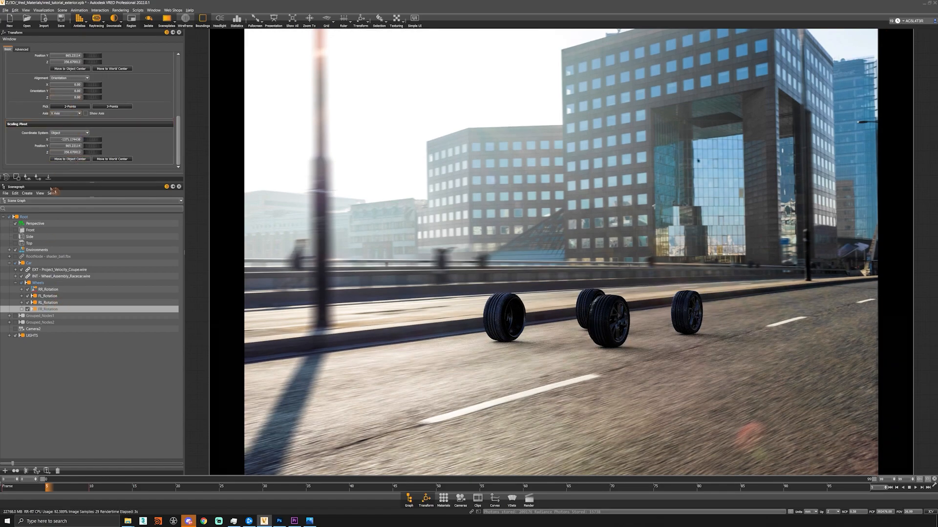
Move the scaling pivot and the rotation pivot of RL_Rotation to the object center.
left_click(49, 303)
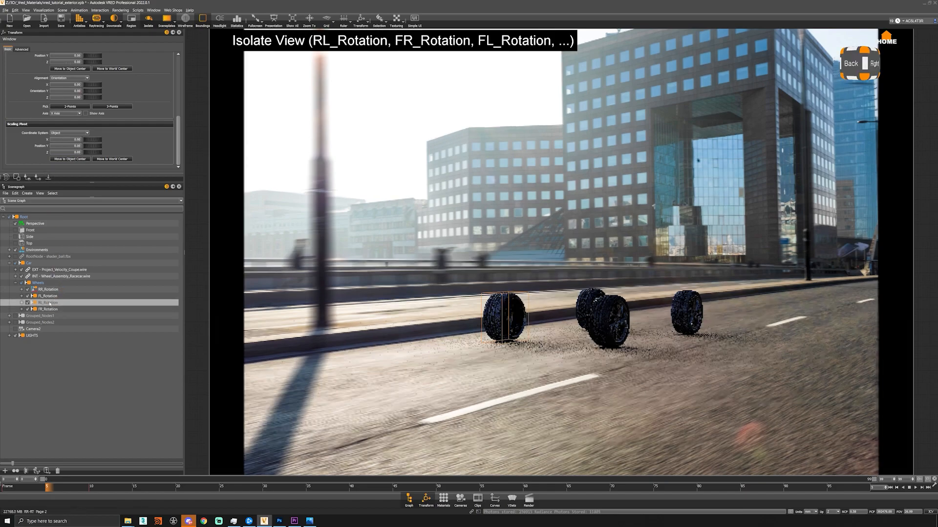
left_click(70, 159)
scroll(37, 96, "up", 1)
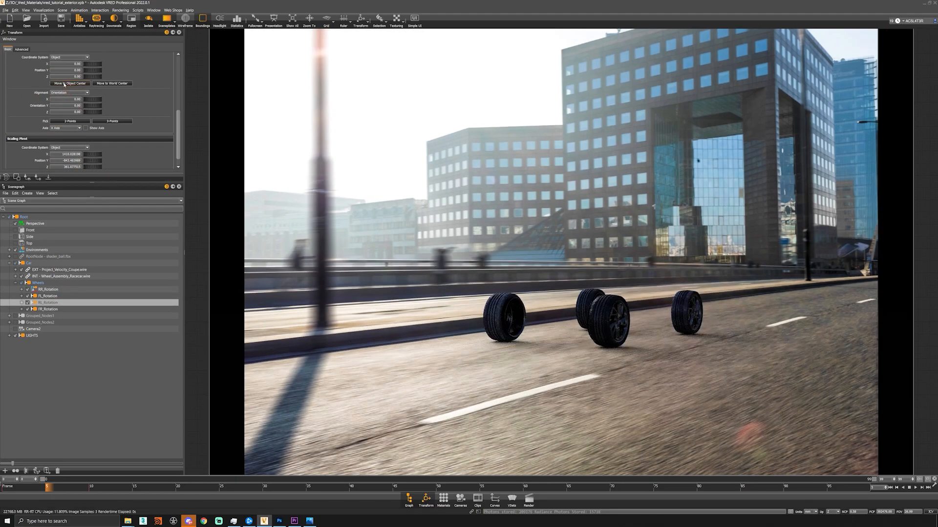
scroll(38, 96, "up", 3)
Move the rotation pivot of FL_Rotation to the object center and check the pivot of RR_Rotation.
left_click(49, 296)
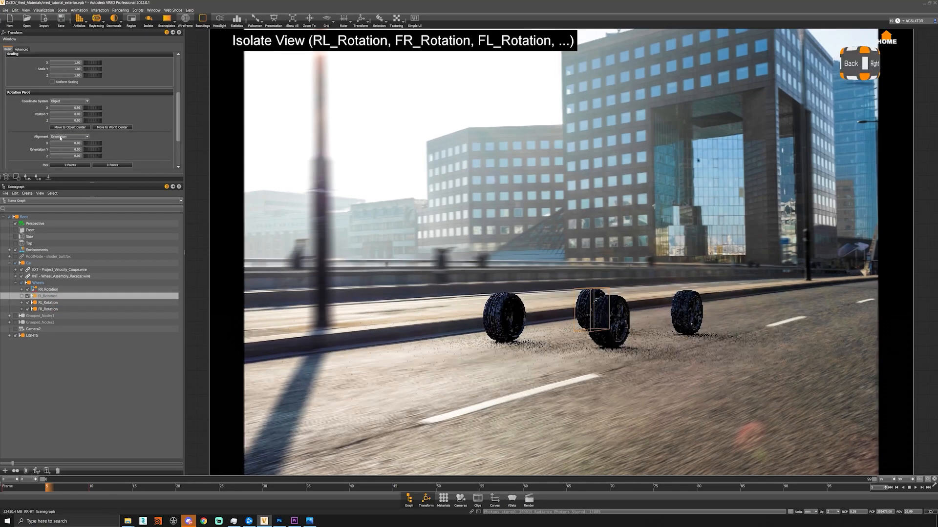
left_click(48, 289)
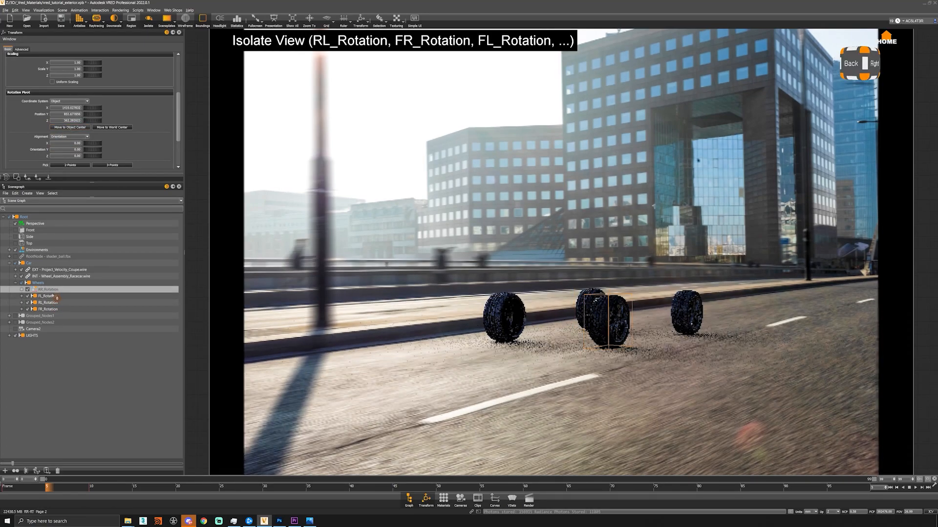
Test the pivot of FL_Rotation by rotating the wheel around Y, and undo the rotation.
left_click(48, 296)
scroll(100, 116, "up", 5)
left_click_drag(99, 119, 341, 163)
key("ctrl+z")
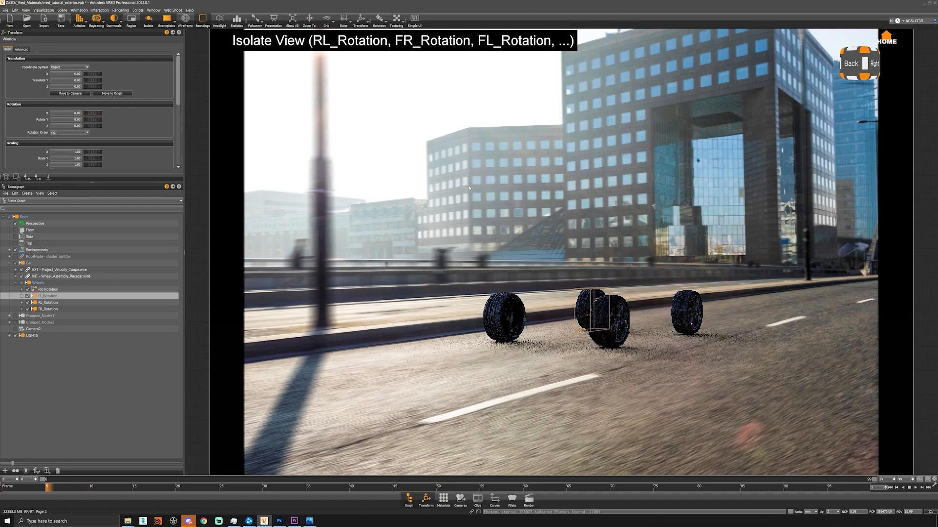
End the isolated view and open the Curve Editor to go through the channels of the wheel rotation nodes.
key("i")
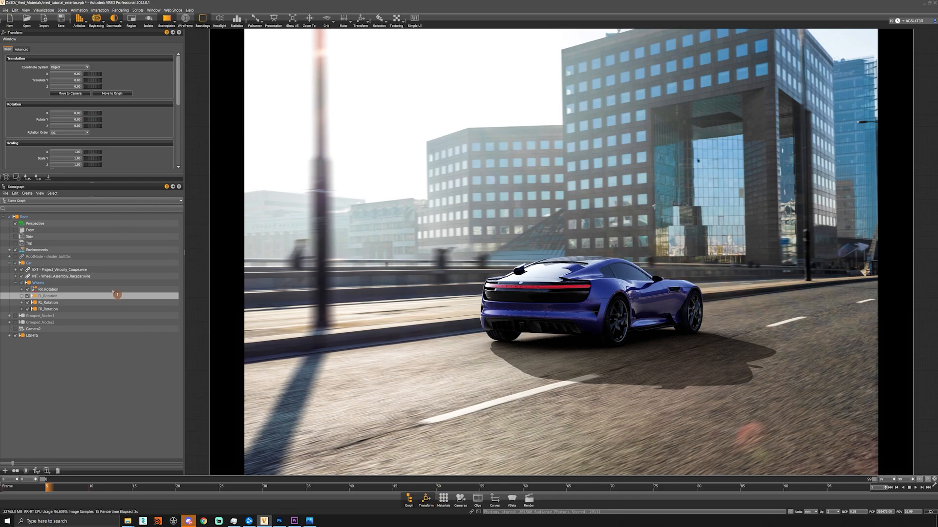
left_click(497, 503)
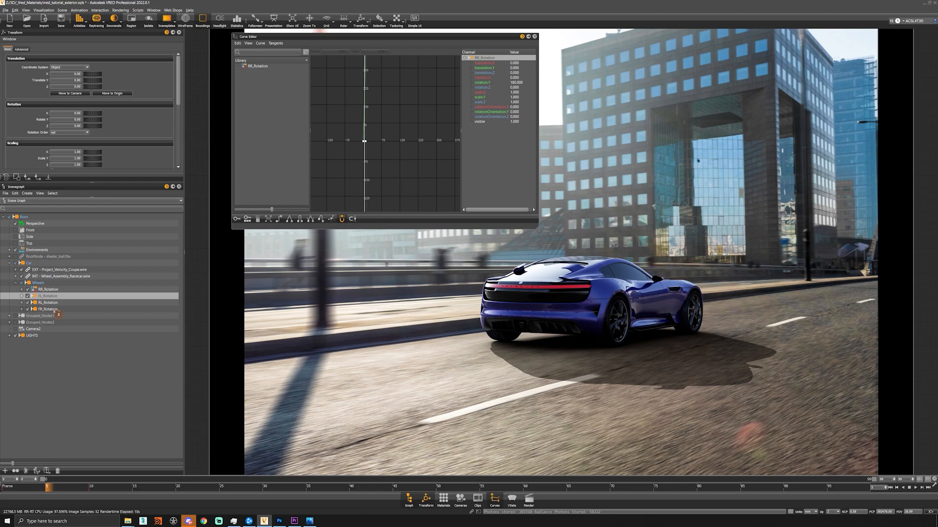
left_click(51, 290)
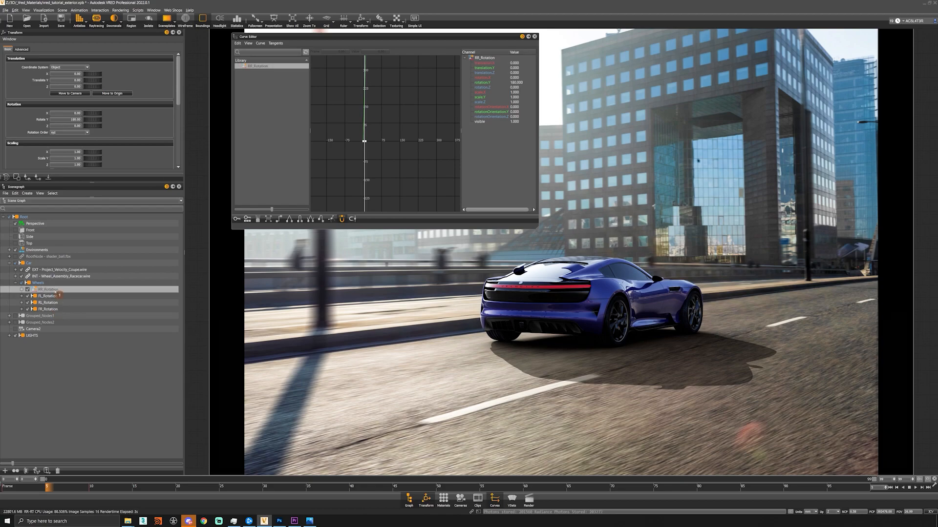
left_click(59, 297)
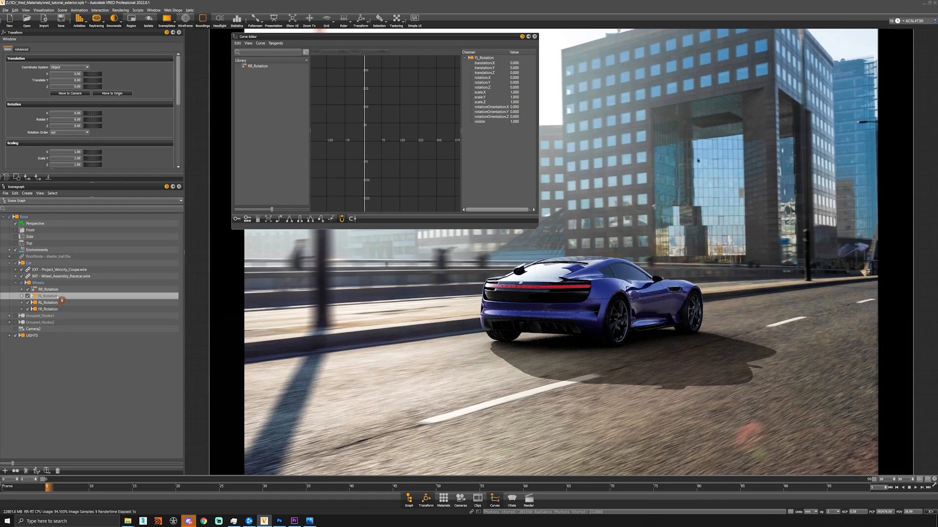
left_click(51, 303)
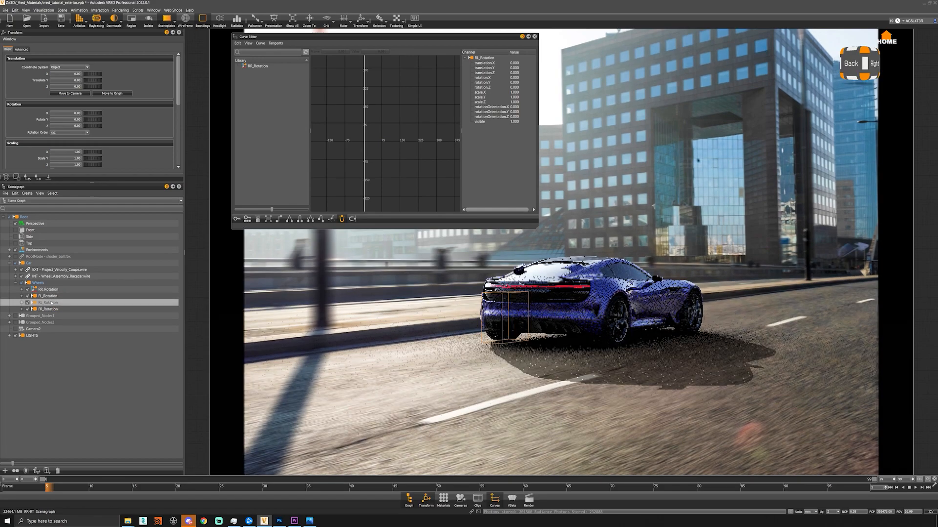
Key the channels of FR_Rotation at frame 0, deleting the keys first placed at frame 5.
left_click(53, 309)
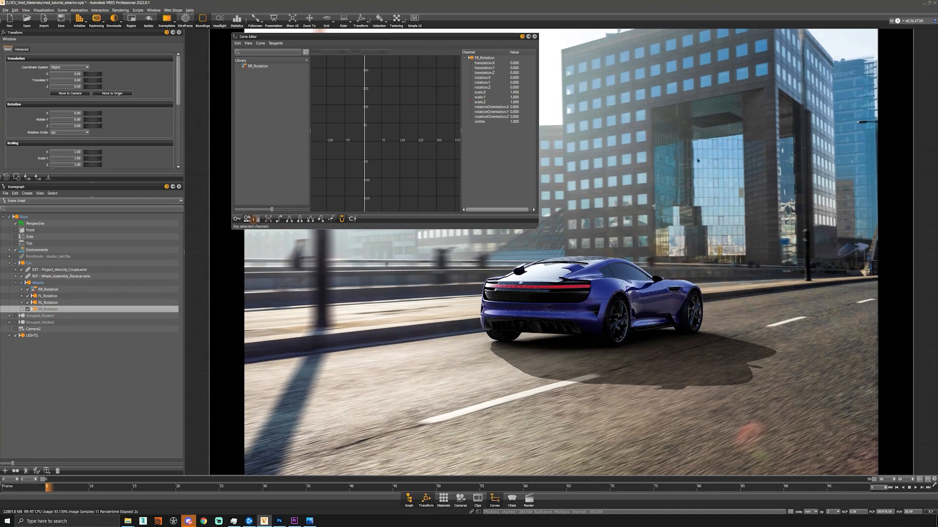
left_click(236, 219)
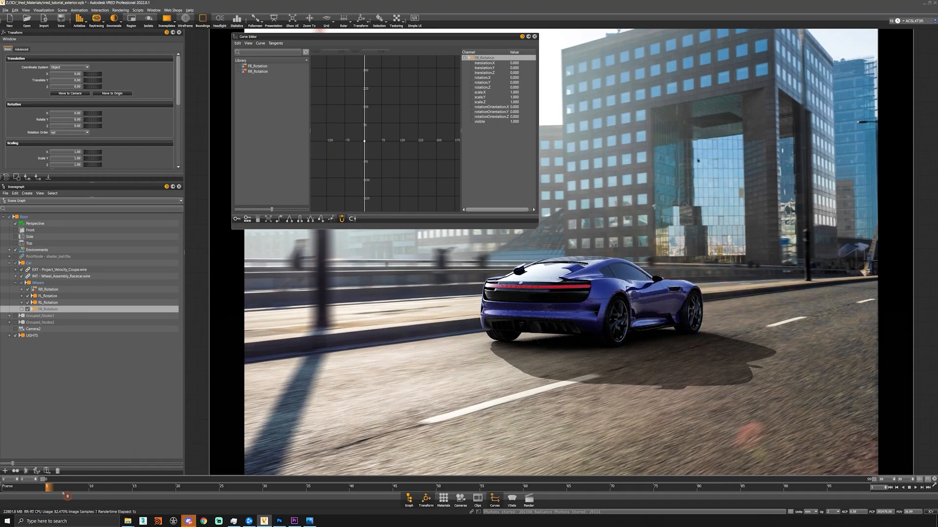
left_click_drag(48, 487, 2, 488)
left_click_drag(369, 136, 349, 151)
key("Delete")
left_click(234, 220)
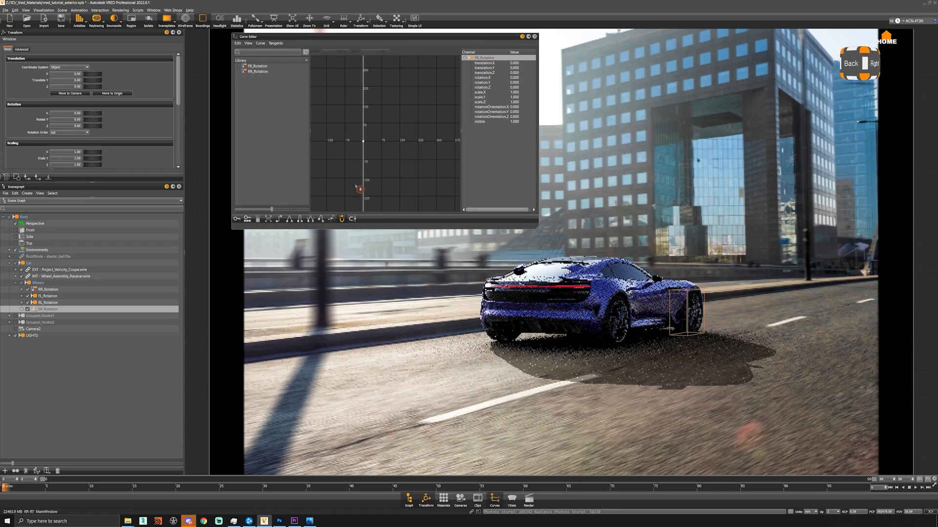
Set the Y rotation of FR_Rotation to 360 at frame 10 and scrub the timeline back to check the wheel's spin.
left_click(91, 488)
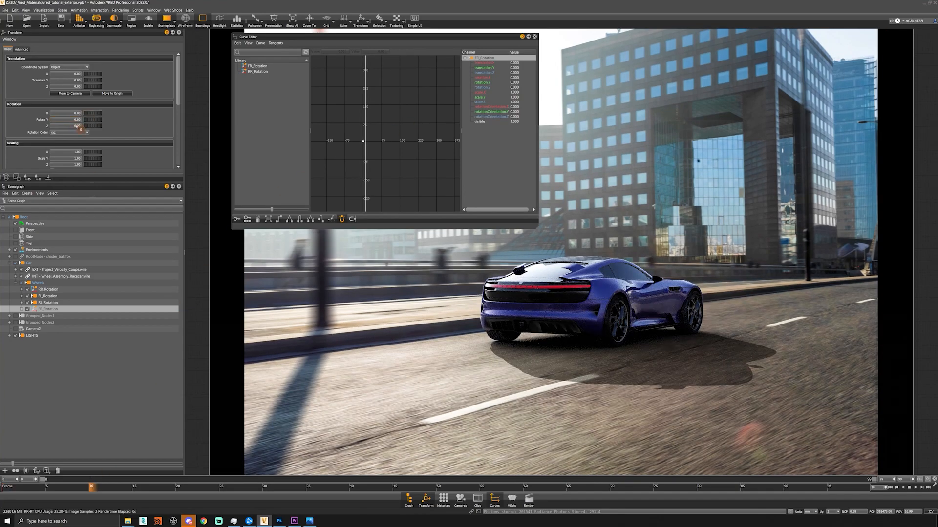
left_click(71, 119)
type("360")
key("Return")
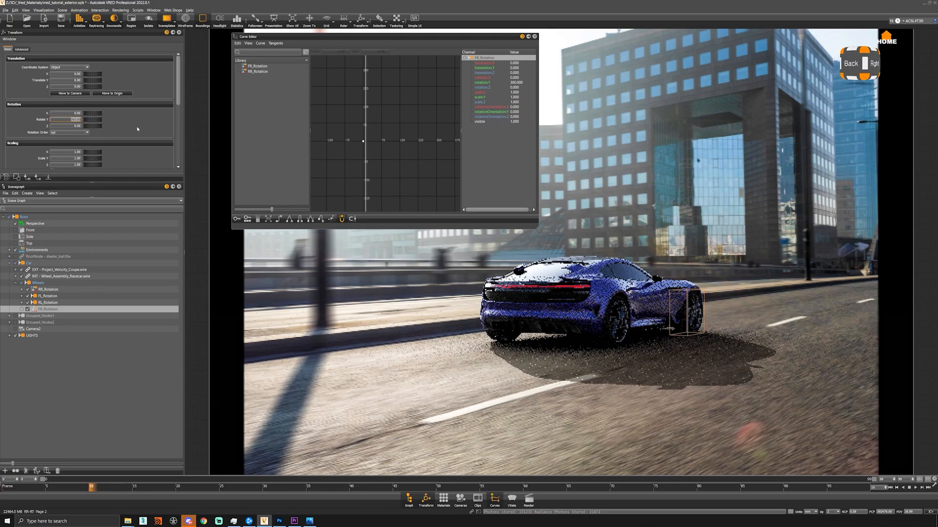
left_click(51, 488)
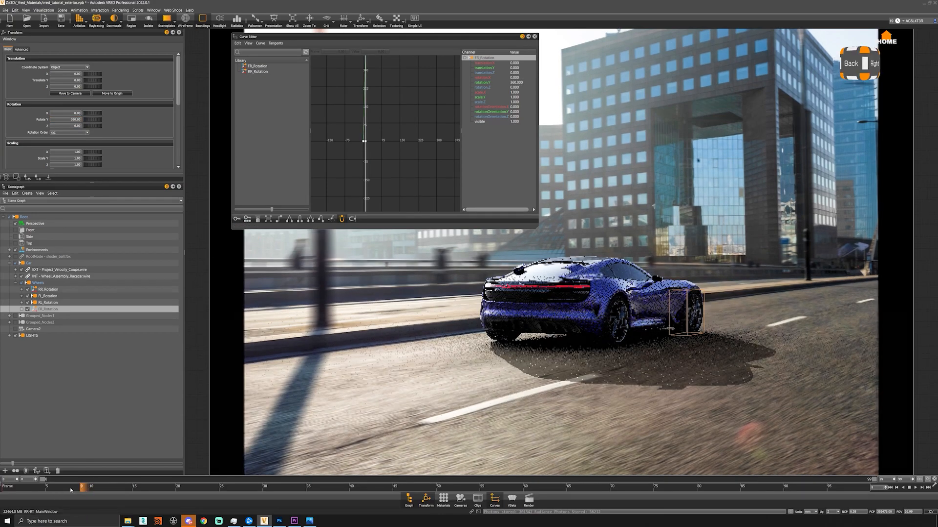
Scrub the timeline across the first ten frames to check the wheel rotations, stopping at frame 5.
left_click(41, 489)
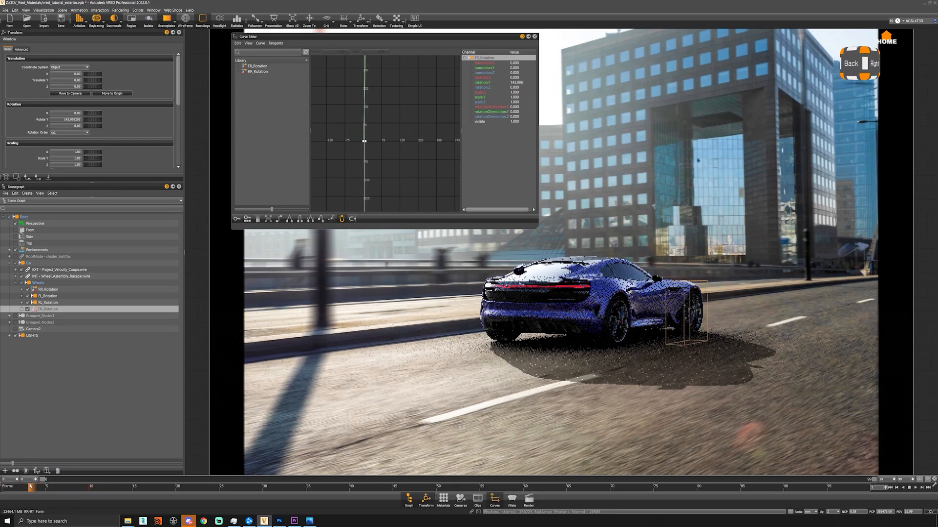
left_click(56, 487)
left_click(47, 488)
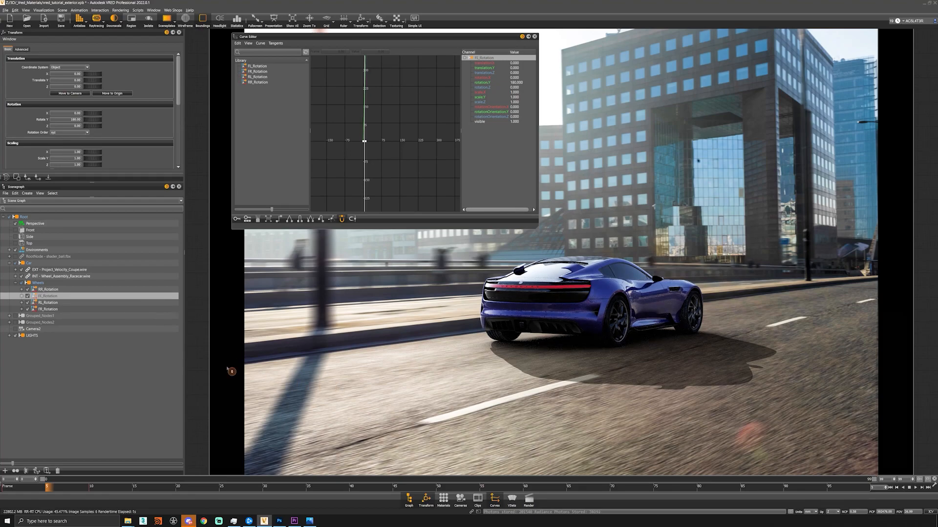
left_click(59, 488)
left_click_drag(61, 490, 51, 489)
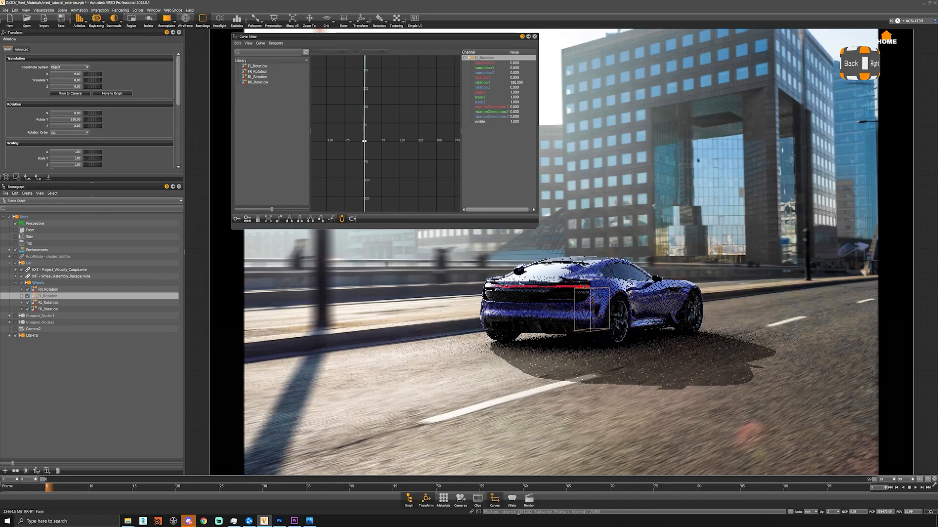
Enable motion blur for the Perspective camera and choose the 1/1000 shutter preset.
left_click(460, 499)
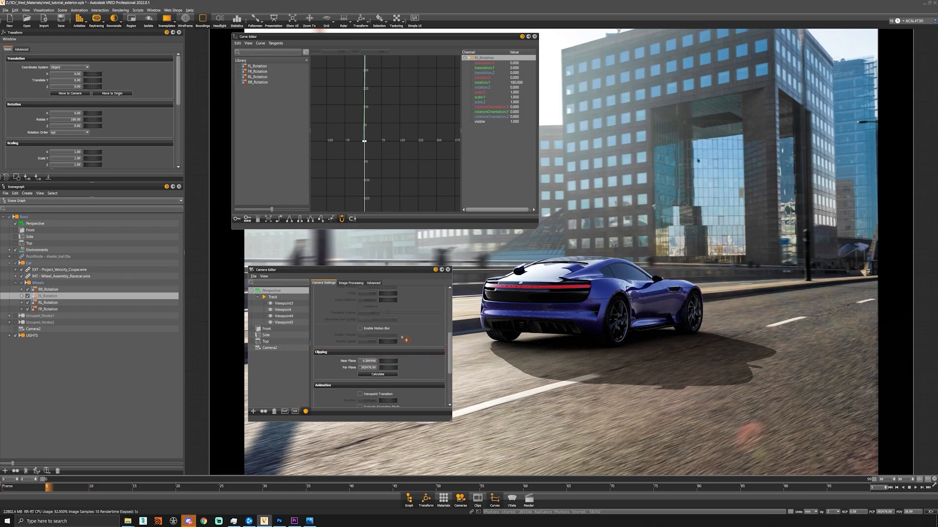
left_click(363, 328)
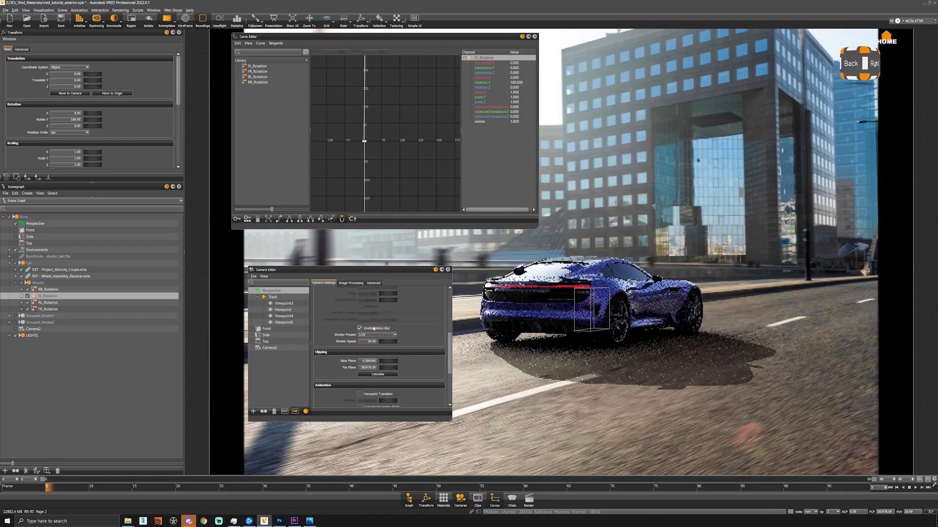
left_click(378, 335)
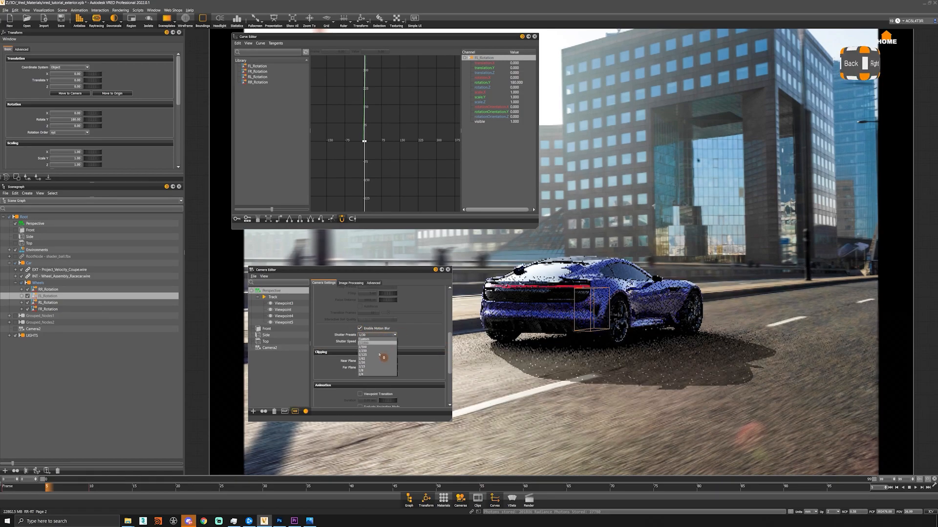
left_click(381, 343)
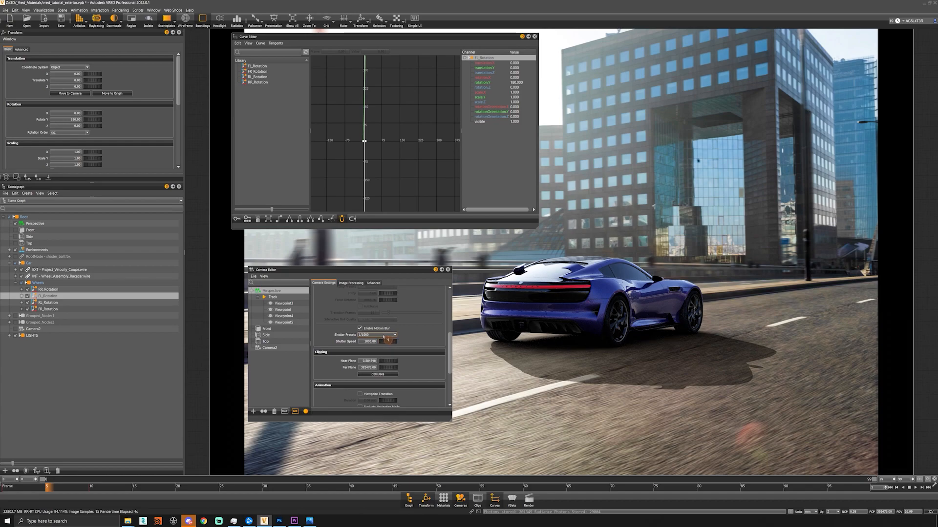
Try the 16" and 4" shutter presets for the motion blur, and set the shutter speed to 10.
left_click(386, 335)
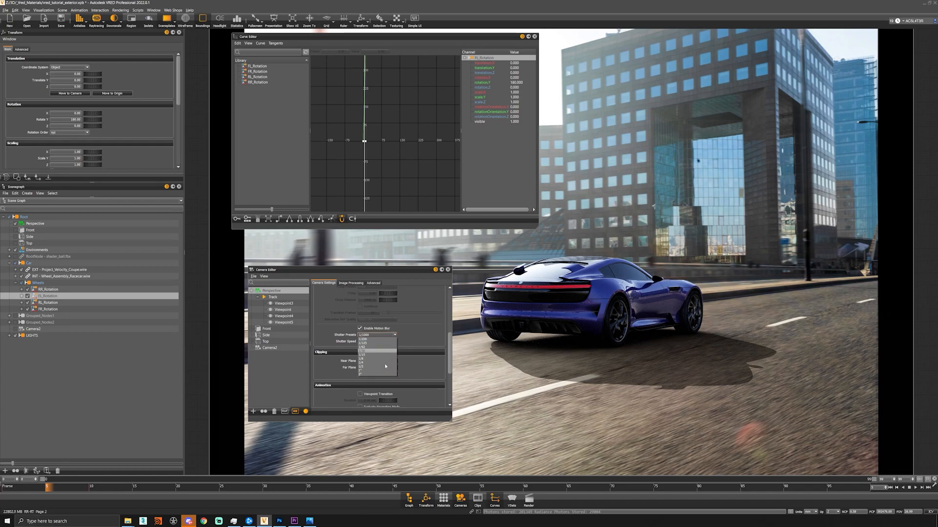
scroll(385, 365, "down", 2)
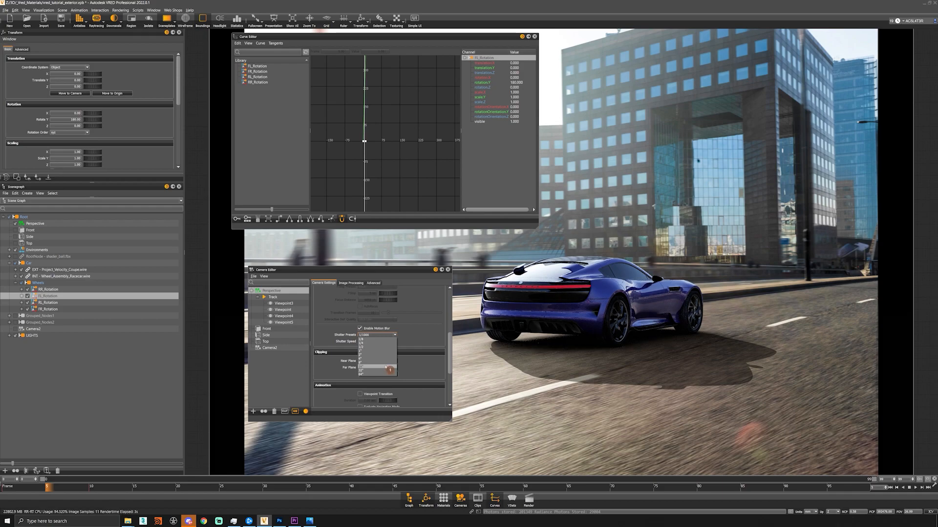
left_click(385, 367)
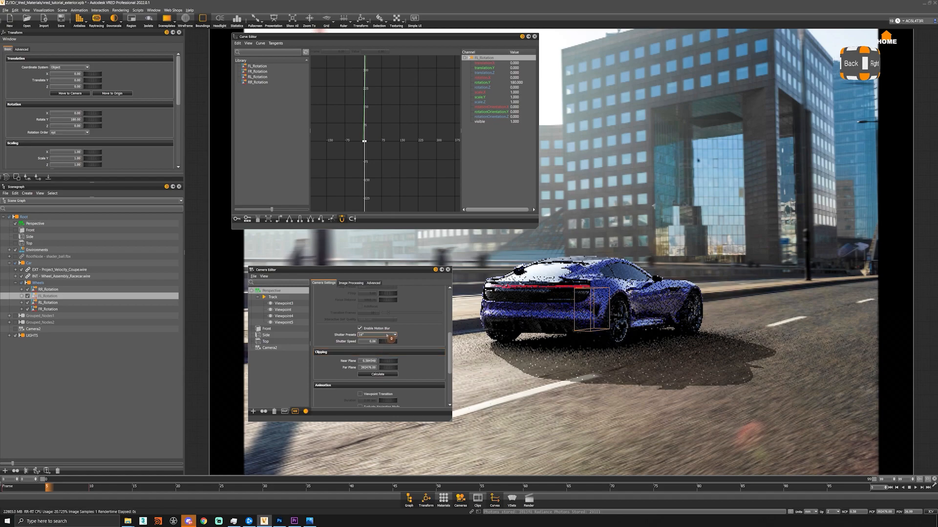
left_click(393, 334)
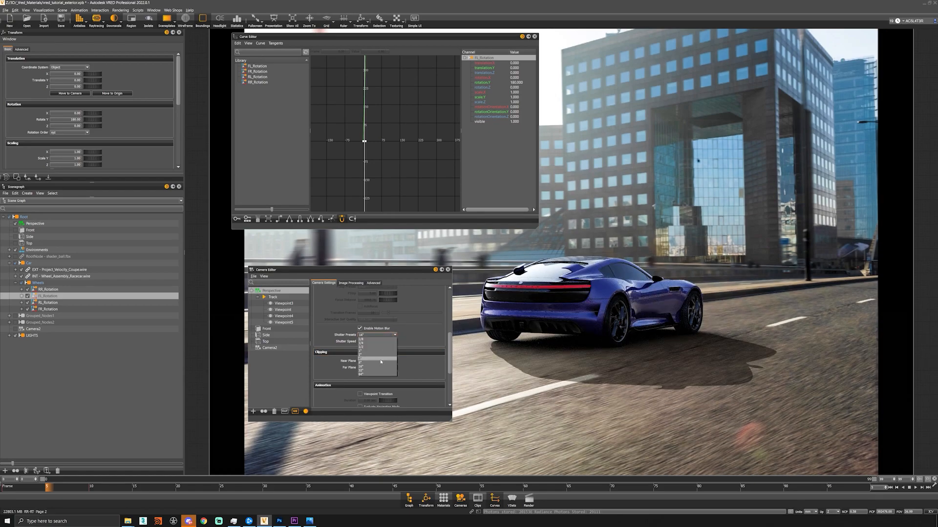
left_click(384, 359)
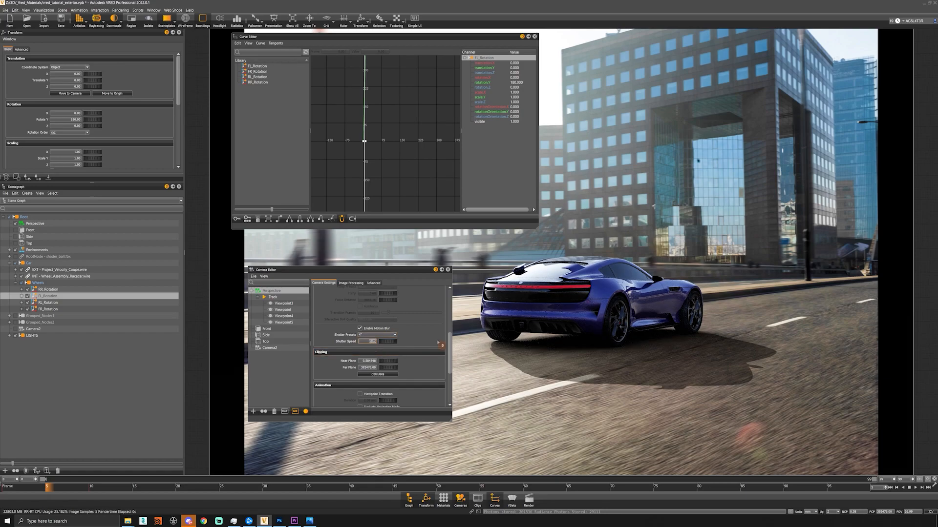
type("10")
key("Return")
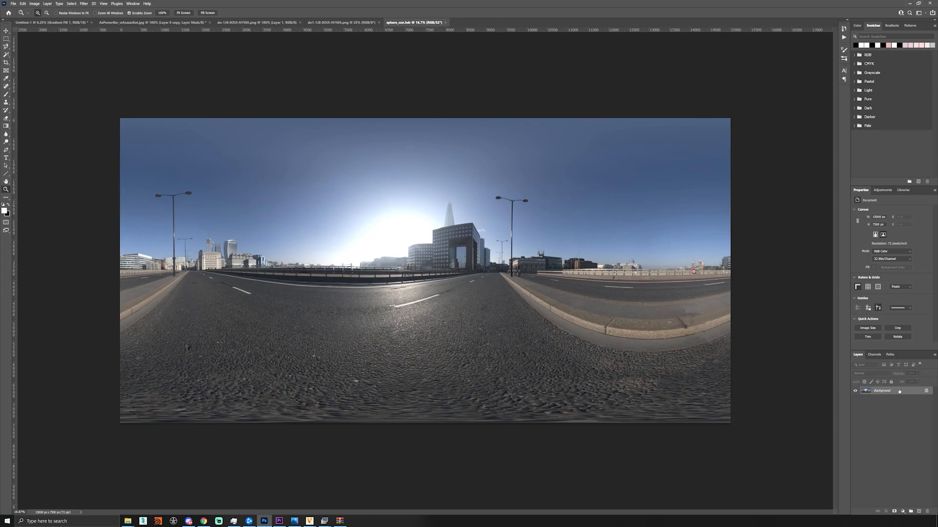
In Photoshop, unlock the Background layer of the spherical street HDR and convert it to a smart object.
left_click(926, 391)
right_click(892, 391)
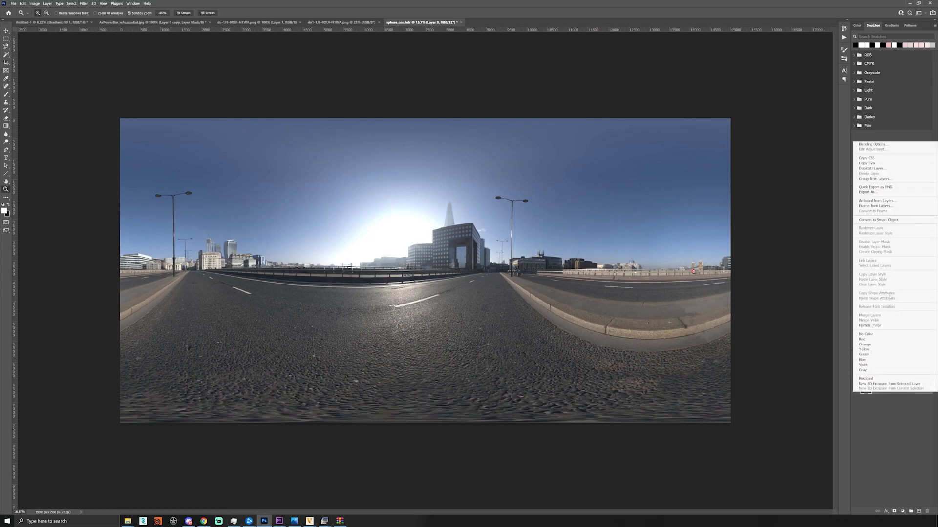
left_click(884, 220)
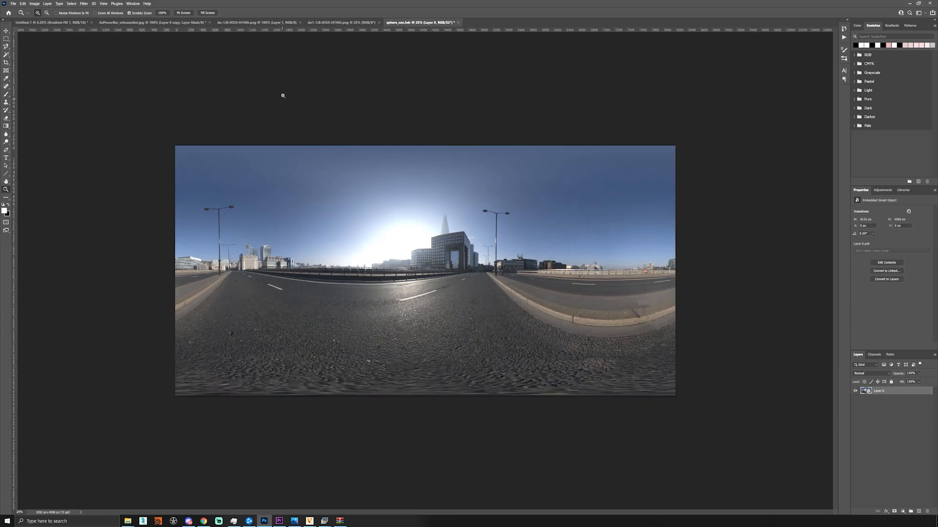
Add a Path Blur curving along the barrier from the road's left vanishing point to mid-image, with 0 px end point speed at its start.
left_click(84, 4)
mouse_move(141, 82)
left_click(169, 99)
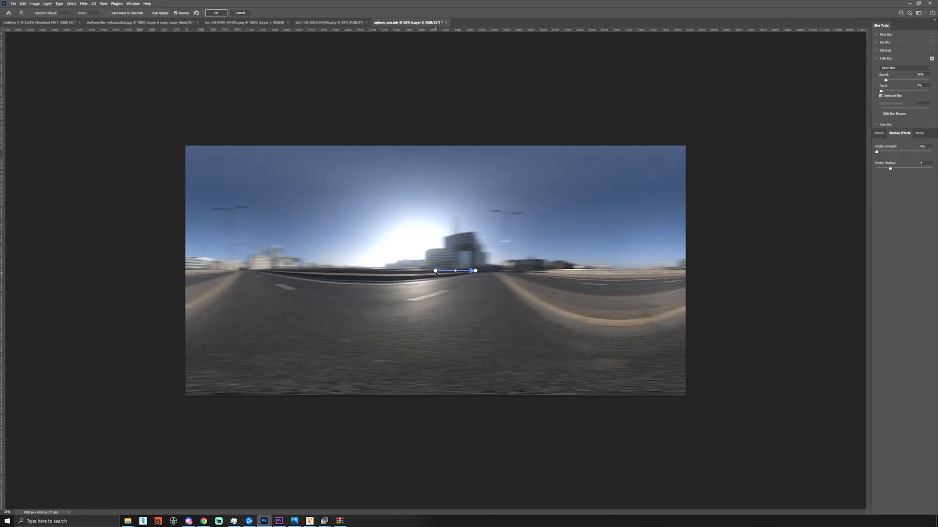
left_click_drag(435, 271, 245, 269)
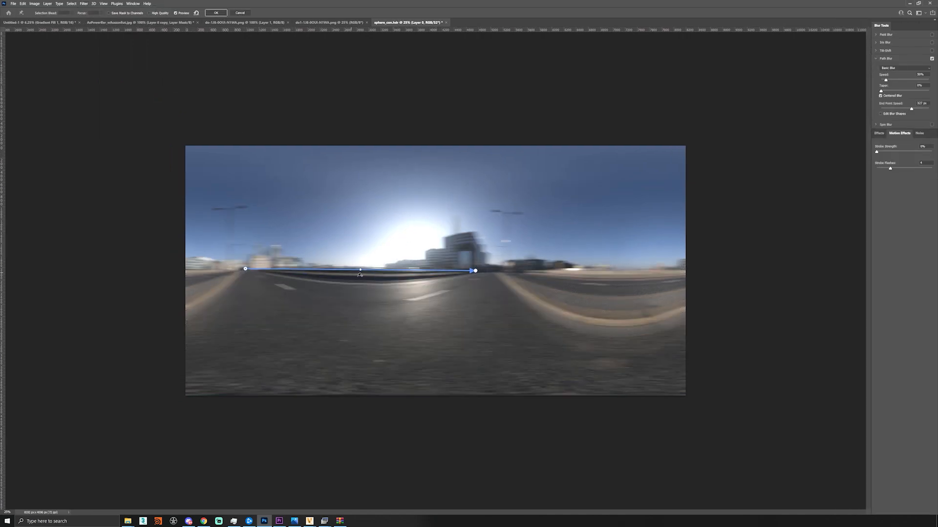
left_click(360, 271)
left_click_drag(359, 281, 301, 276)
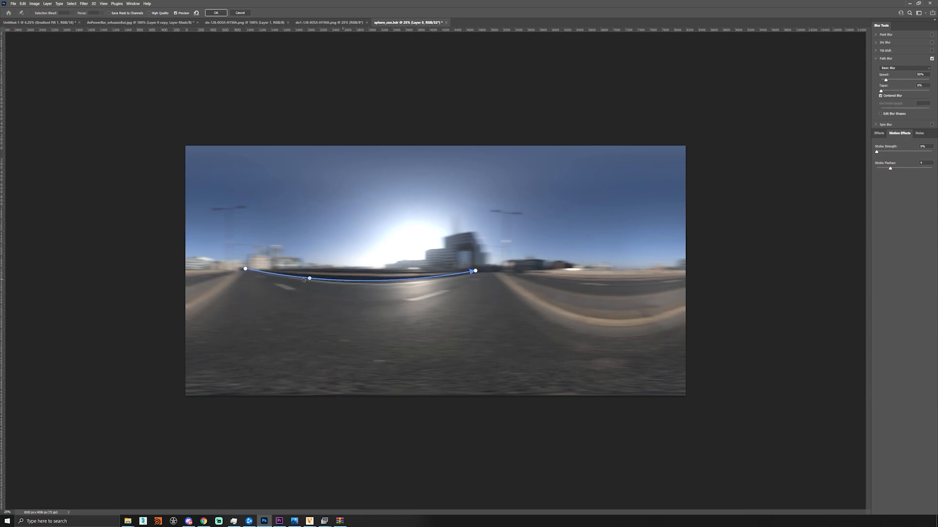
left_click_drag(472, 275, 377, 282)
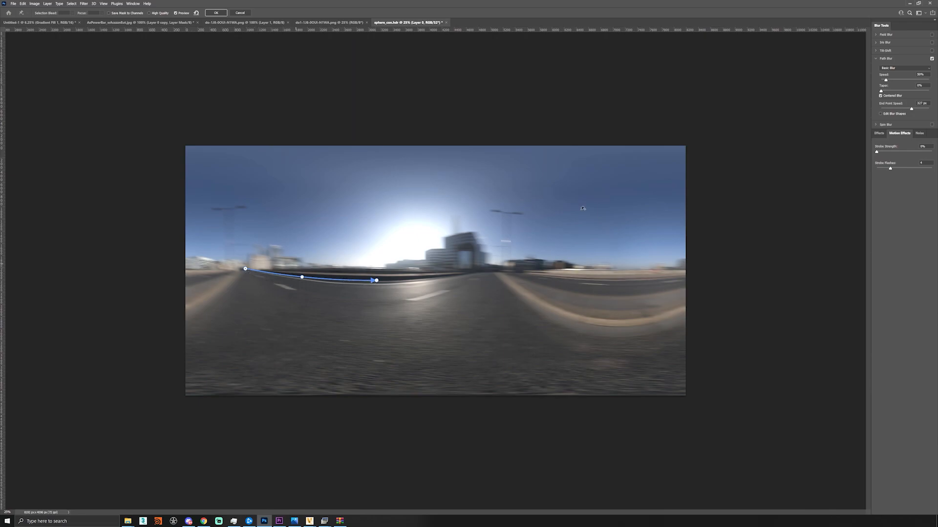
left_click_drag(911, 109, 880, 108)
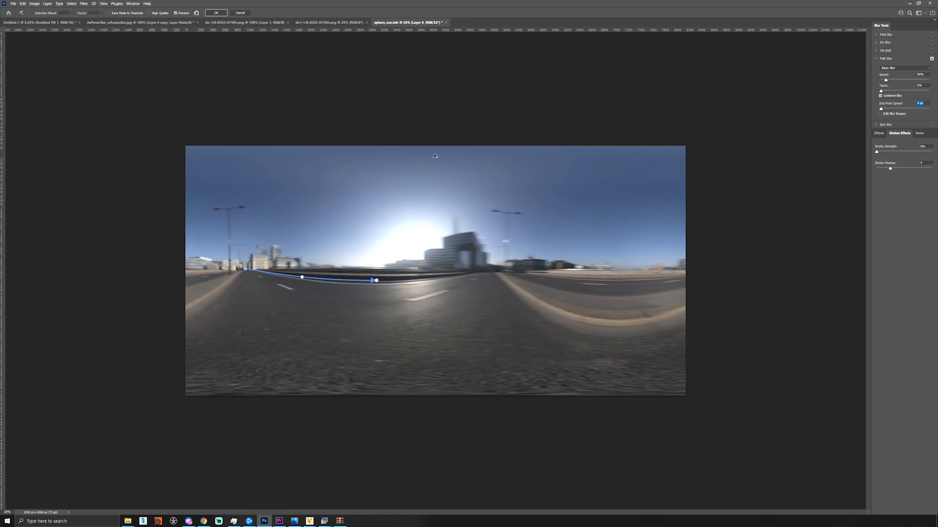
Draw a second blur path from the barrier's middle to the right vanishing point and set its end point speed there to 0 px.
left_click(383, 280)
left_click(454, 276)
double_click(488, 271)
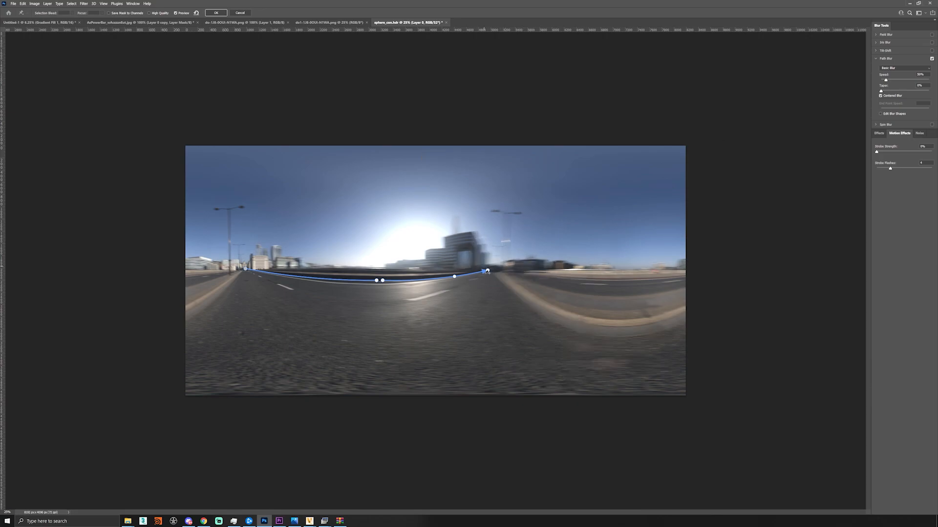
left_click(488, 271)
left_click_drag(904, 112, 835, 111)
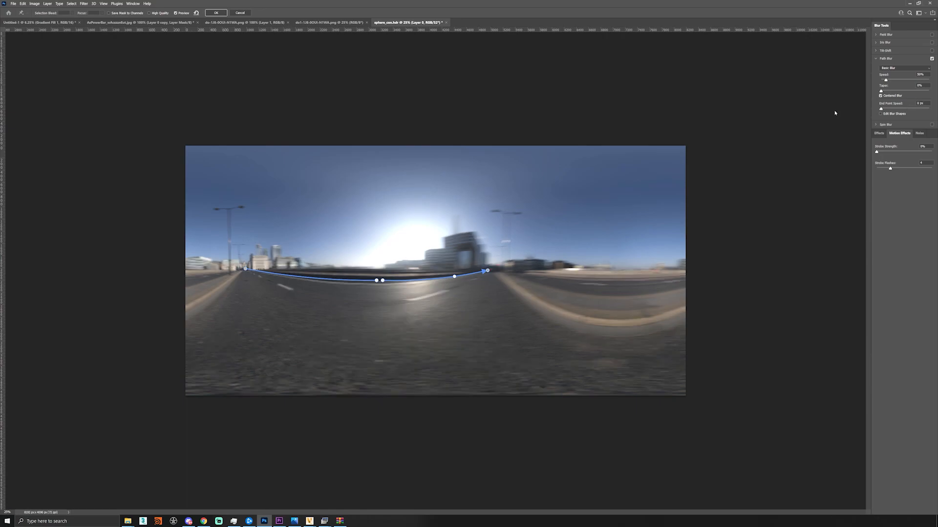
Select the adjoining middle points of the two barrier blur paths in turn to check their end point speeds.
left_click(376, 281)
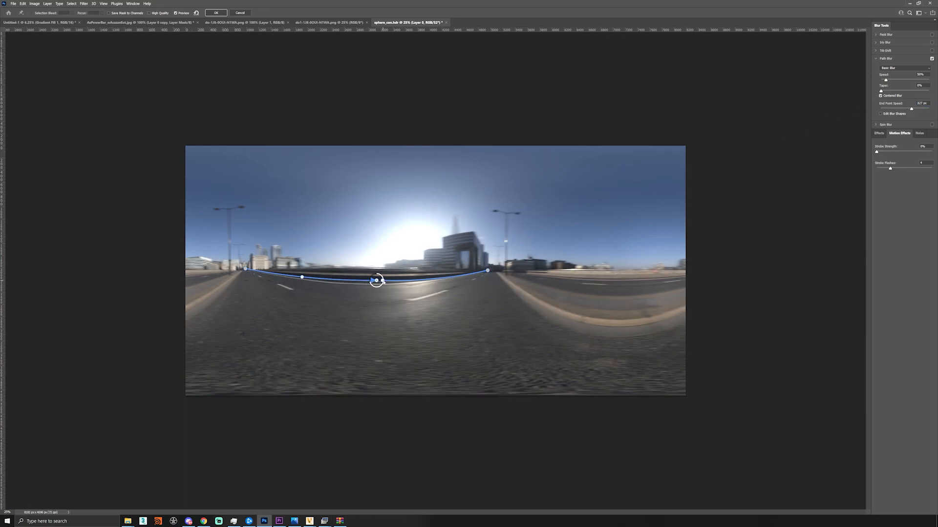
left_click(382, 280)
left_click(379, 280)
left_click(383, 281)
left_click(377, 281)
left_click(383, 281)
left_click(245, 272)
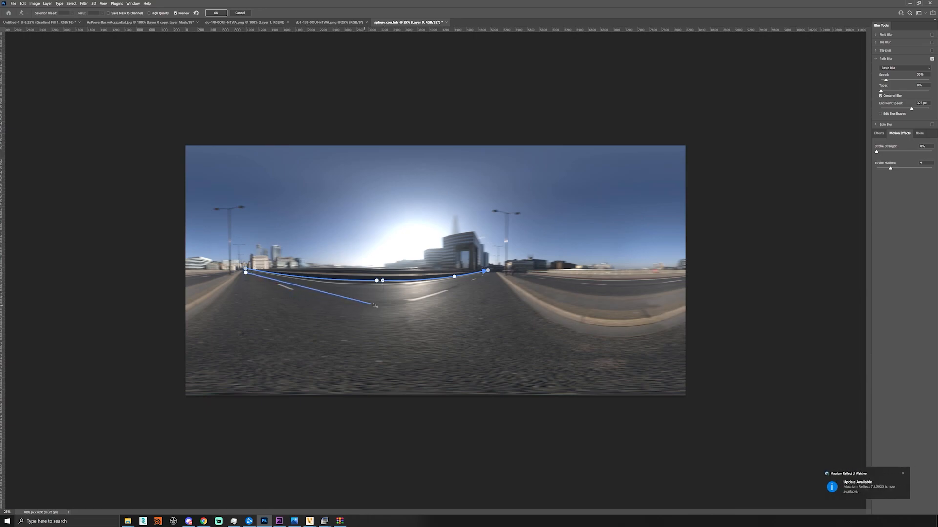
left_click(298, 293)
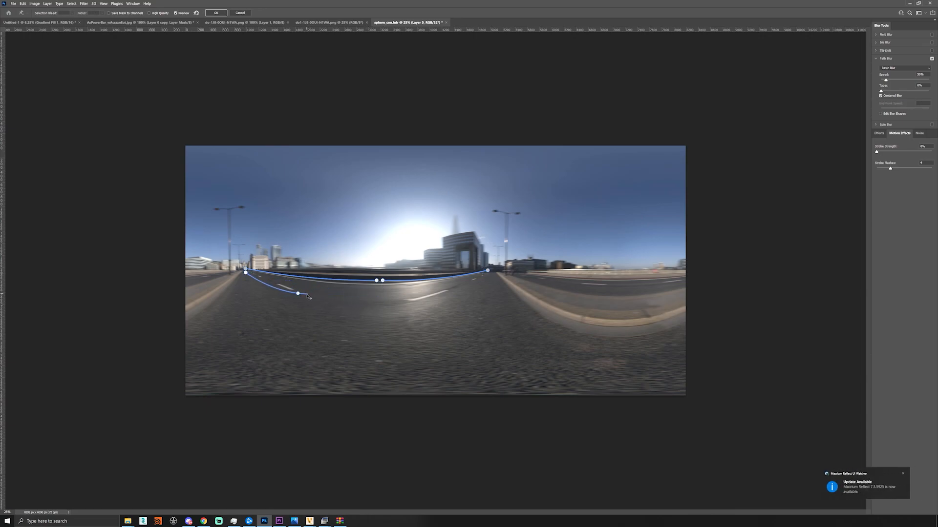
double_click(377, 302)
left_click(391, 300)
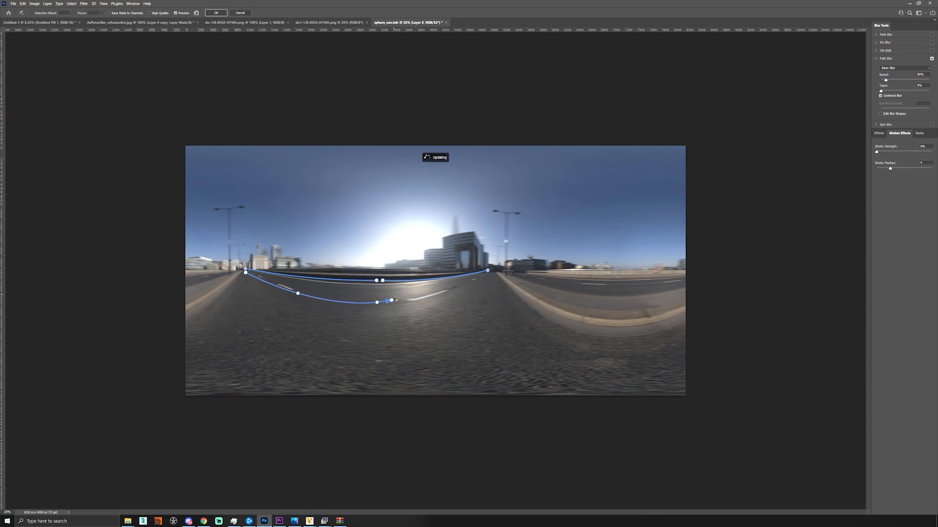
key("Delete")
Draw a lower blur path curving across the road from the left vanishing point to mid-image, with 0 px end point speed at its start.
left_click(250, 274)
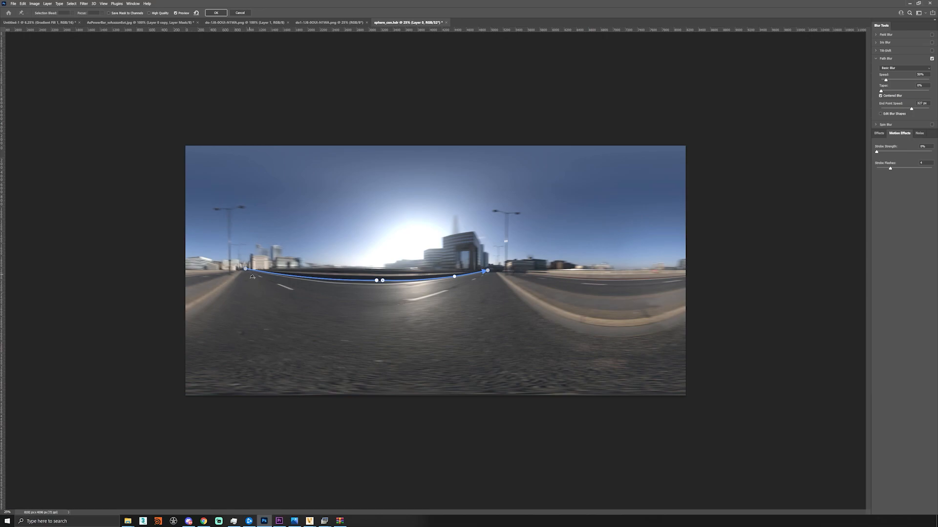
left_click(302, 295)
left_click(381, 303)
left_click(380, 303)
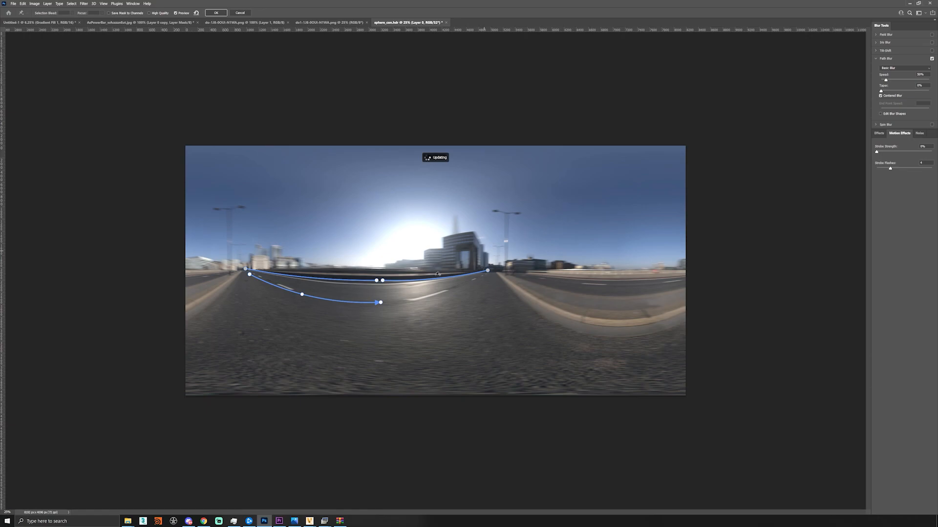
left_click_drag(251, 275, 245, 269)
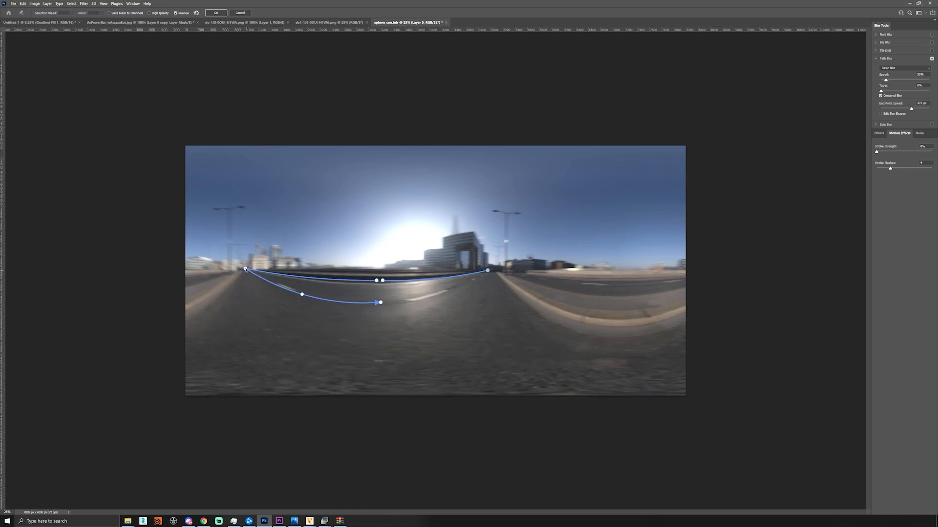
left_click_drag(911, 110, 881, 110)
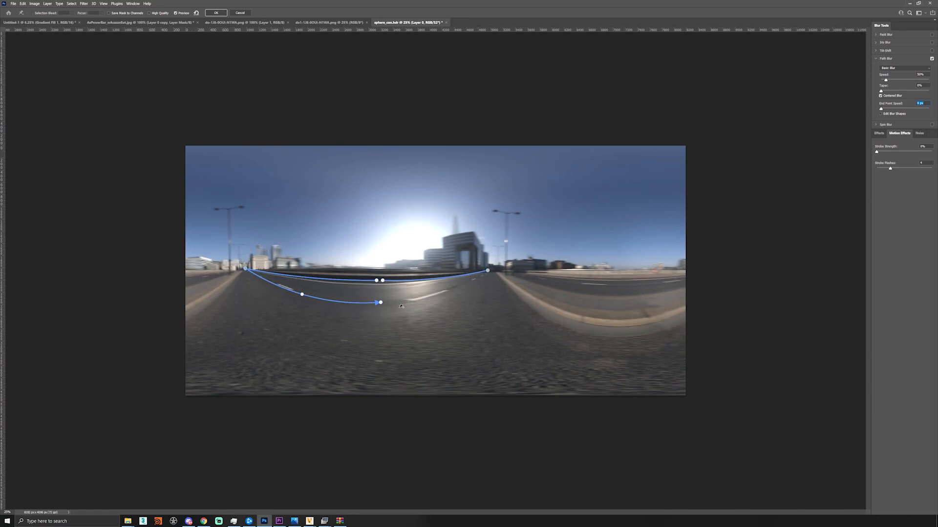
left_click(386, 303)
left_click(444, 293)
left_click(475, 281)
left_click(487, 271)
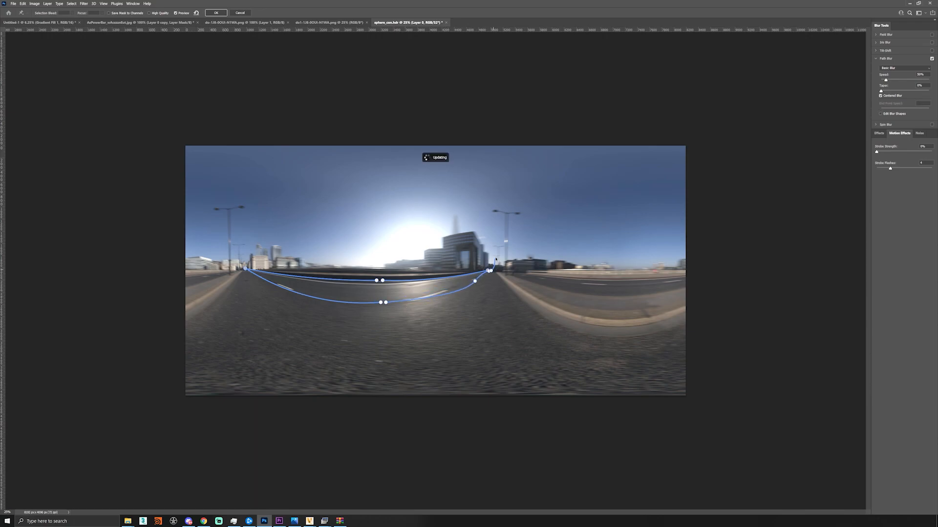
left_click_drag(475, 282, 449, 293)
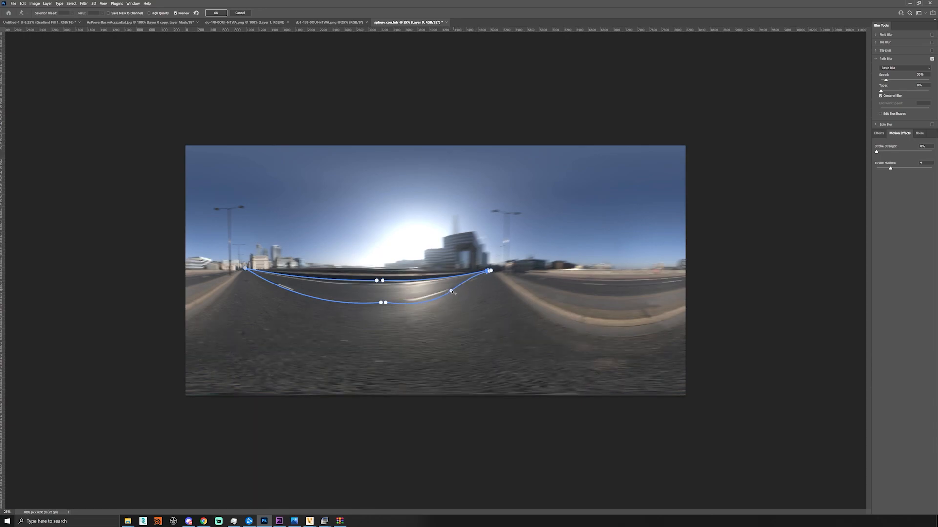
key("ctrl+z")
key("ctrl+z")
key("ctrl+z")
left_click_drag(448, 285, 455, 290)
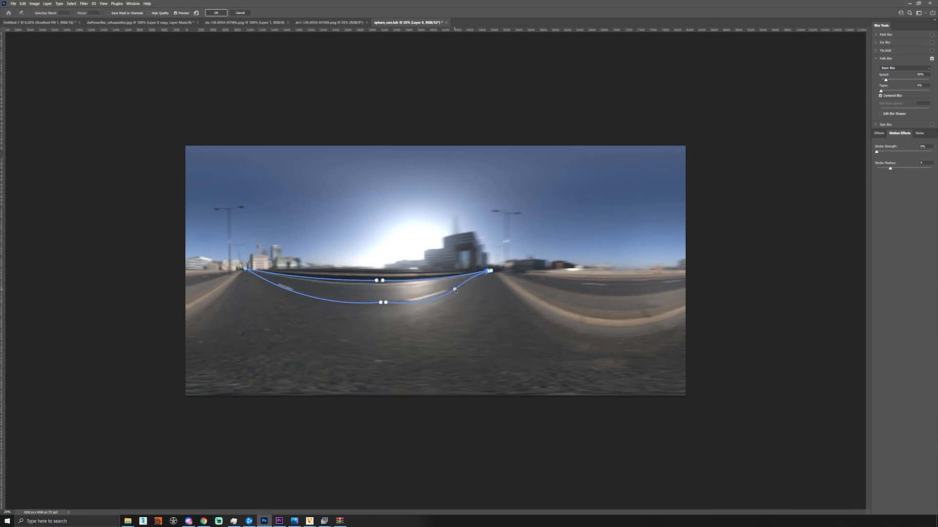
left_click(490, 270)
key("Delete")
key("Delete")
key("Delete")
Continue the lower road curve with a blur path from mid-image past the lane marking to the right vanishing point.
left_click(385, 303)
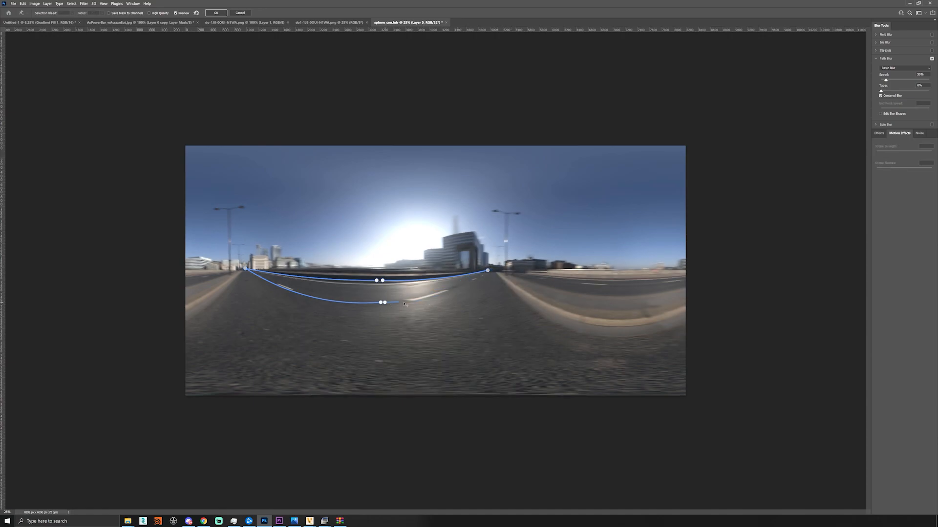
left_click(459, 289)
double_click(492, 270)
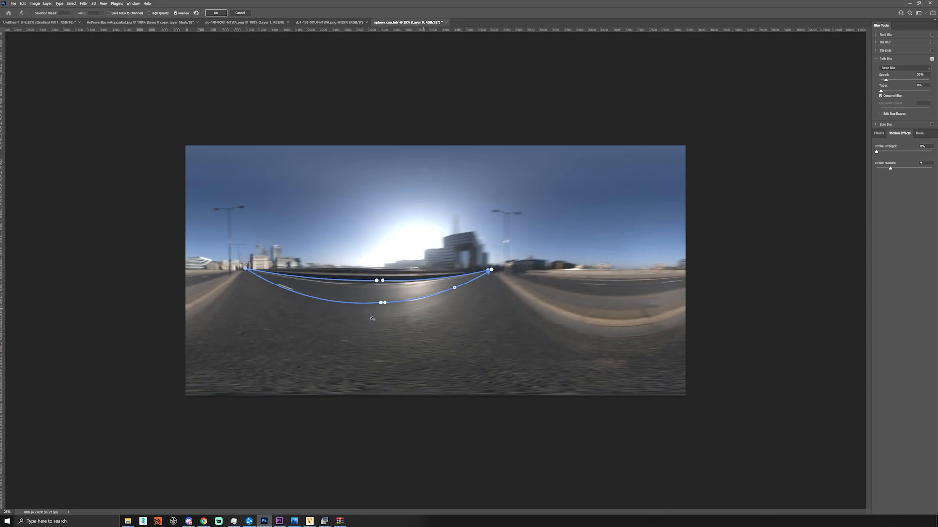
Lower the end point speed of the lower road blur path at the right vanishing point to its minimum.
left_click(492, 270)
left_click_drag(904, 110, 822, 111)
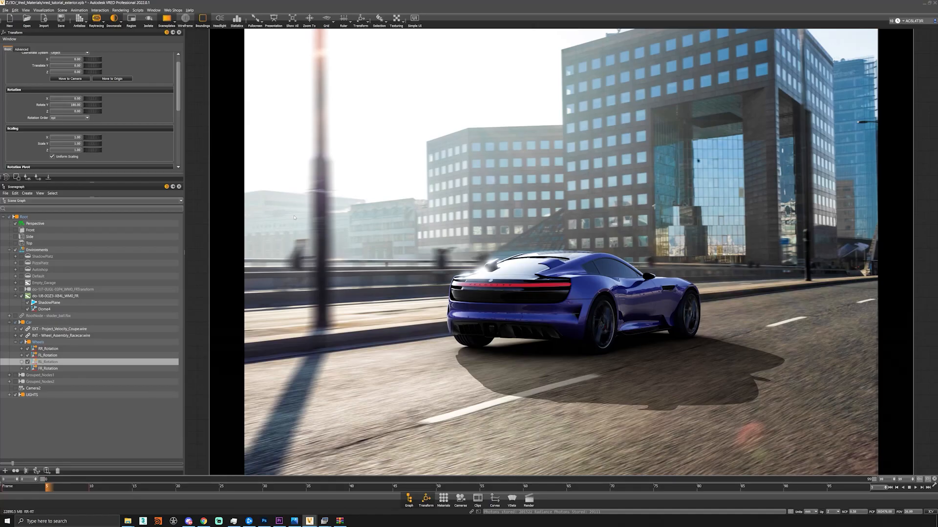
Switch to VRED, load sphere_con.hdr as the street environment's image and turn on antialiasing to render the result.
left_click(443, 498)
left_click(263, 309)
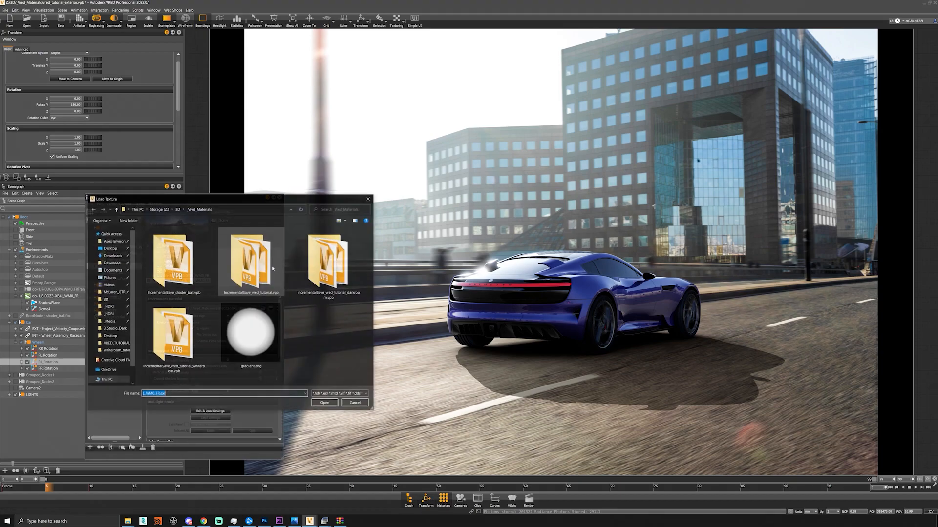
left_click(306, 394)
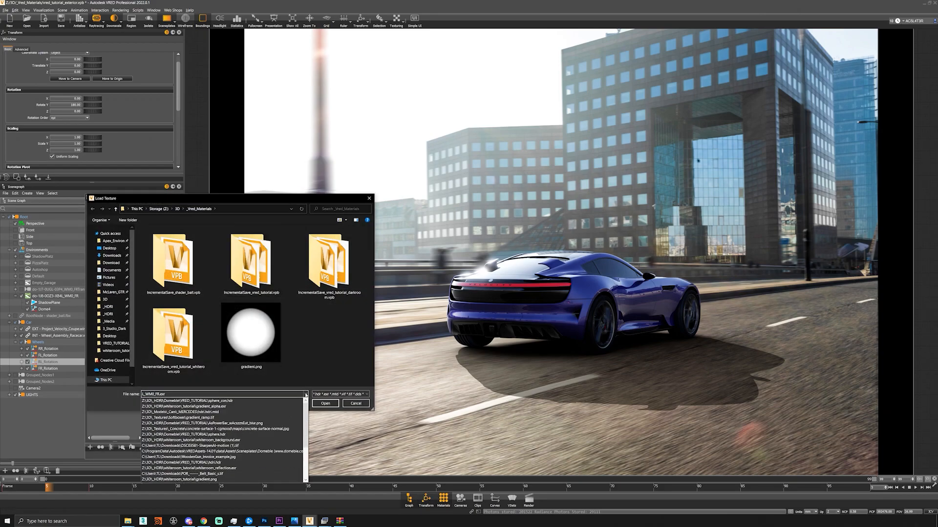
left_click(298, 401)
left_click(322, 403)
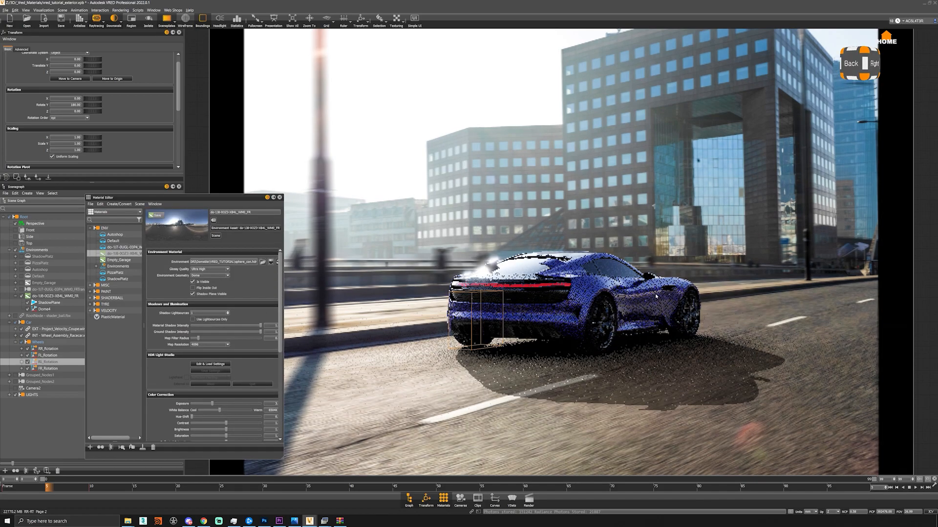
left_click(79, 19)
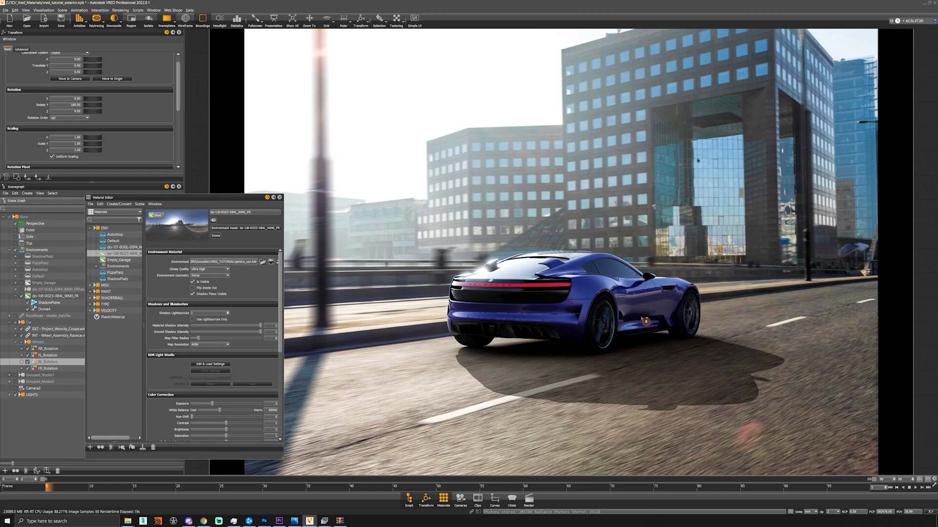
left_click(279, 197)
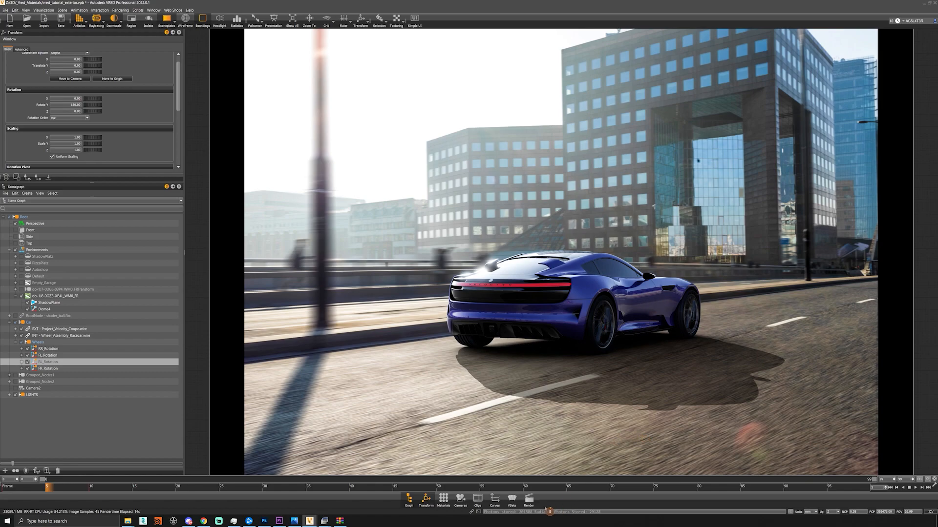
In the render settings' file output, browse to the renders folder and create a subfolder named exterior for the output.
left_click(529, 499)
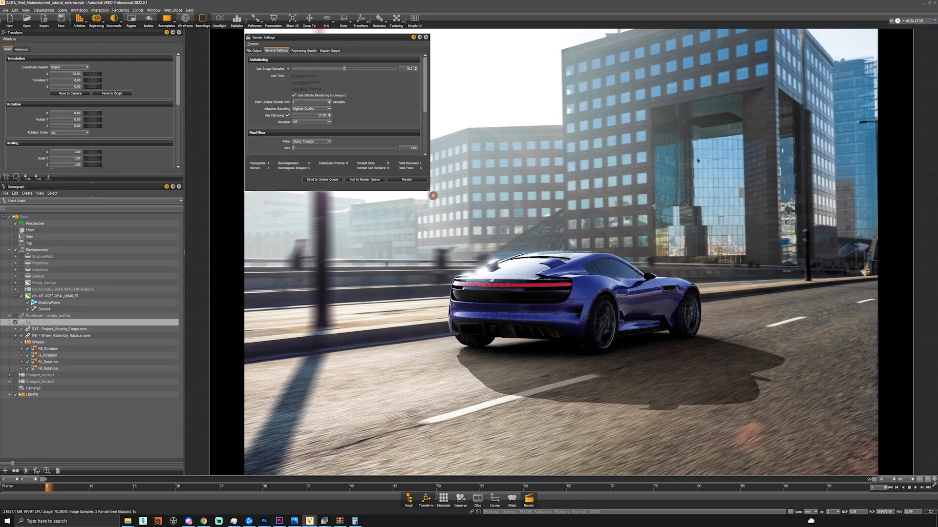
left_click_drag(433, 195, 432, 302)
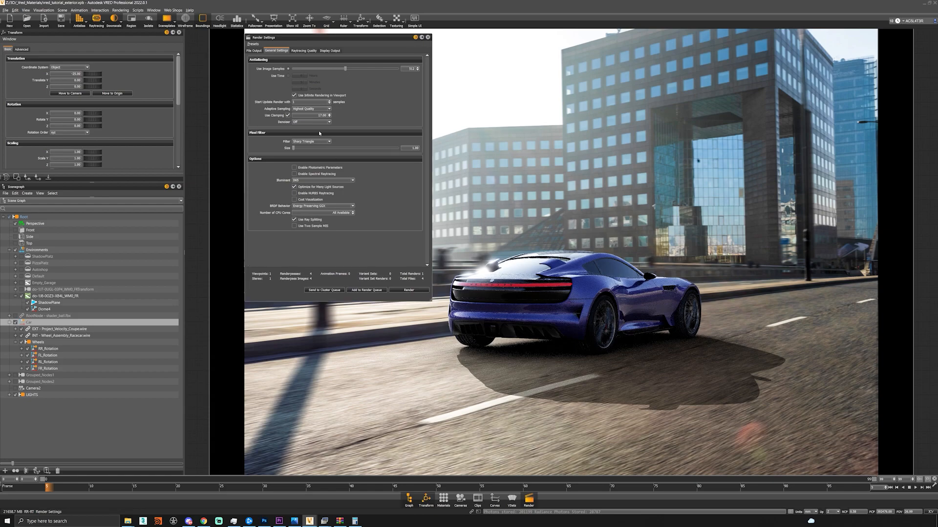
left_click(254, 51)
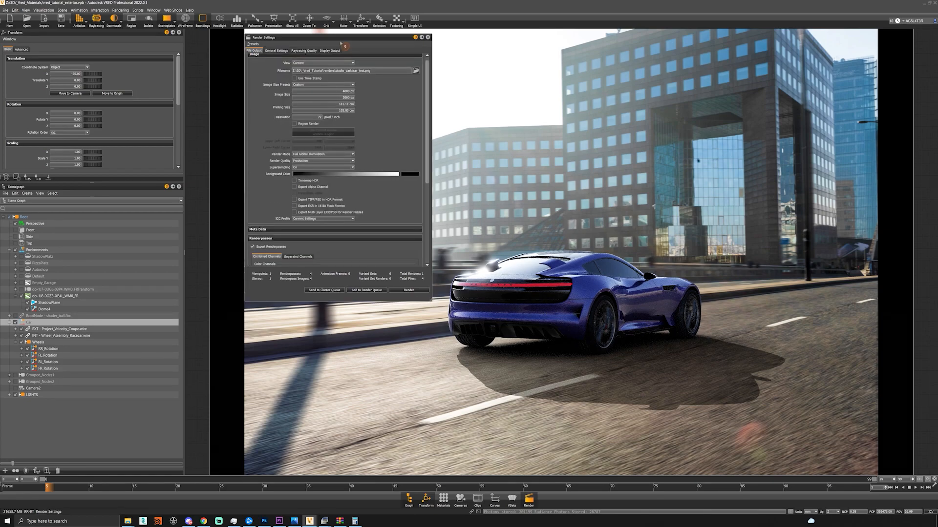
left_click_drag(344, 37, 345, 46)
scroll(389, 95, "up", 1)
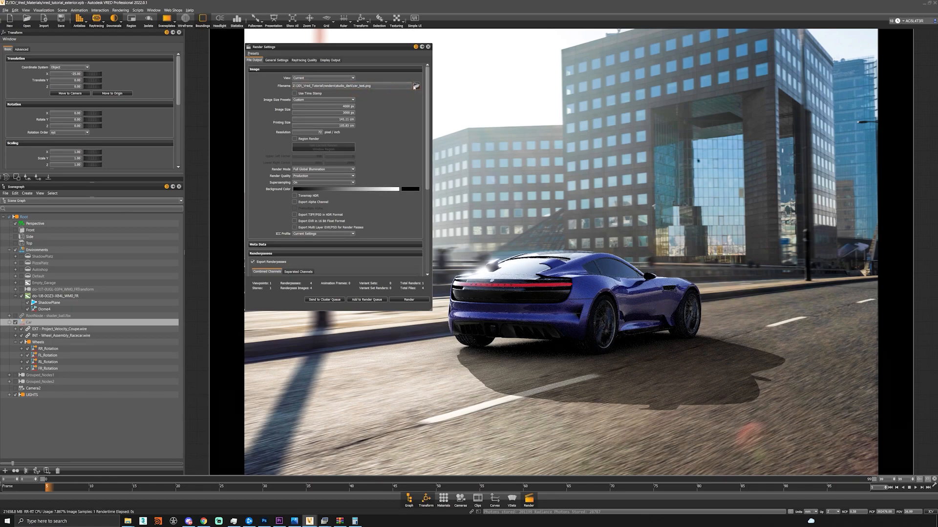
left_click(416, 86)
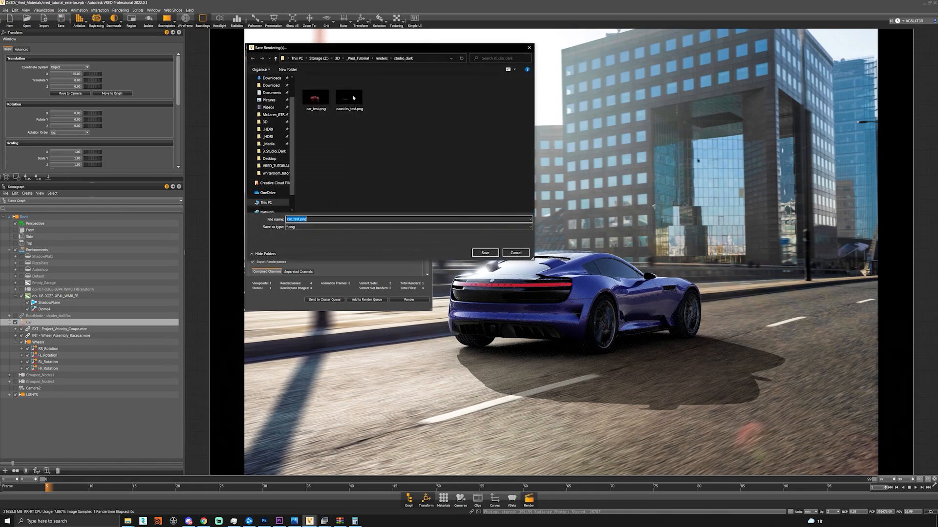
left_click(381, 58)
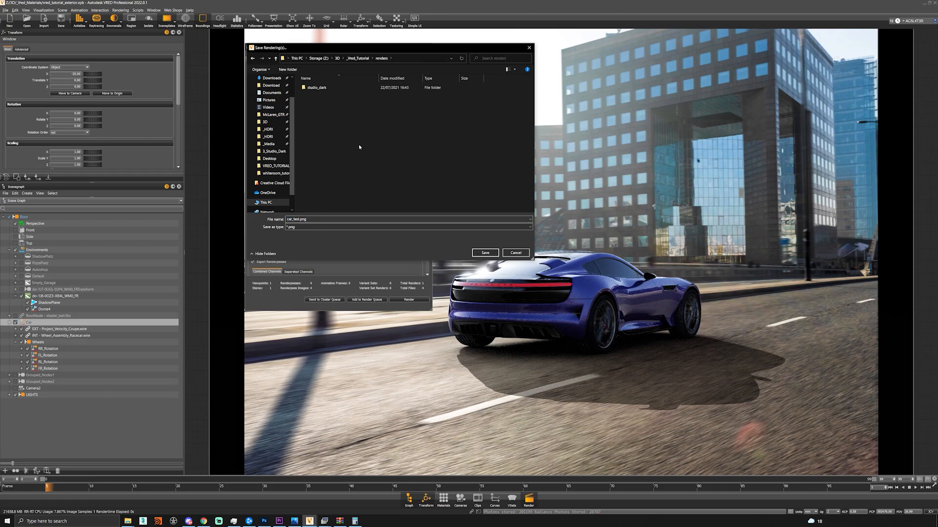
key("ctrl+shift+n")
type("exterior")
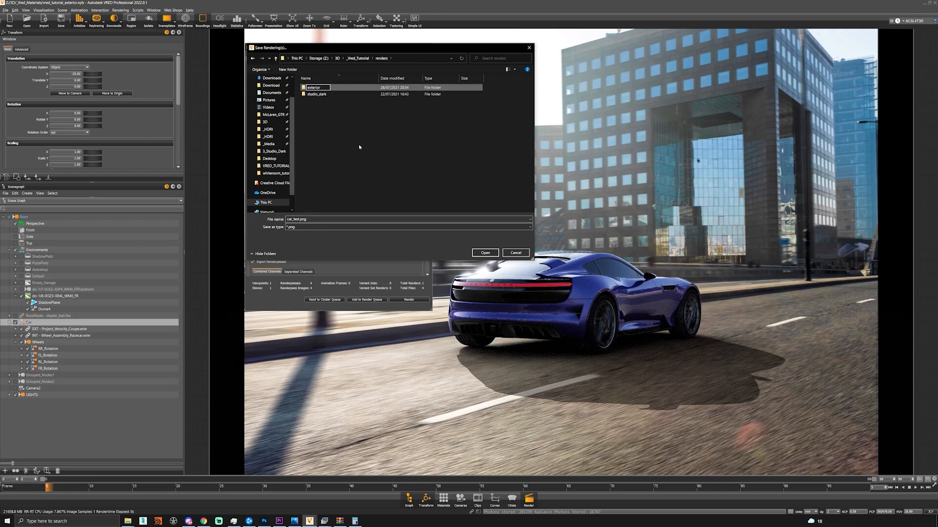
key("Return")
key("Return")
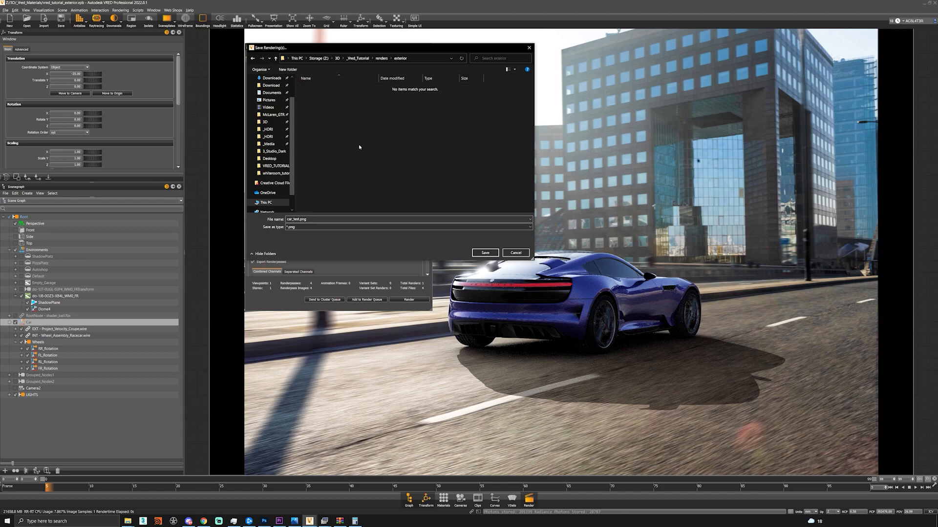
Name the render output velocity_v001.exr, choose the *.exr file type and save it as the output filename.
double_click(321, 222)
type("velocity_v001.ex")
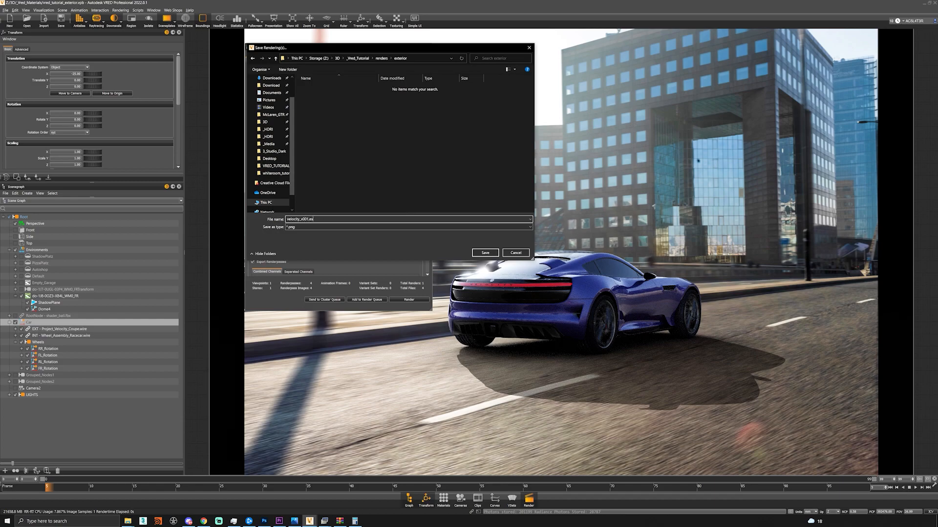
key("Tab")
key("Down")
key("Down")
key("Up")
key("Up")
key("Up")
key("Up")
key("Up")
key("Up")
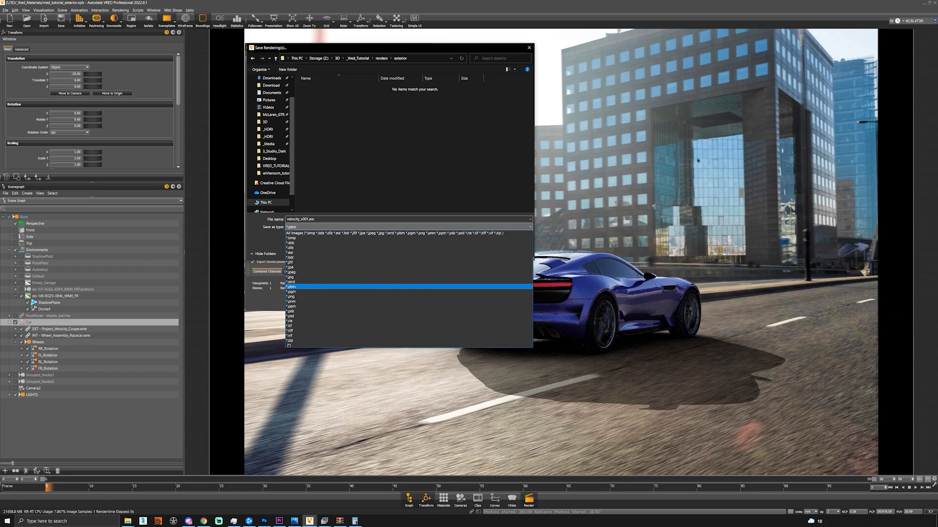
key("Up")
key("Up")
key("Up")
key("Up")
key("Return")
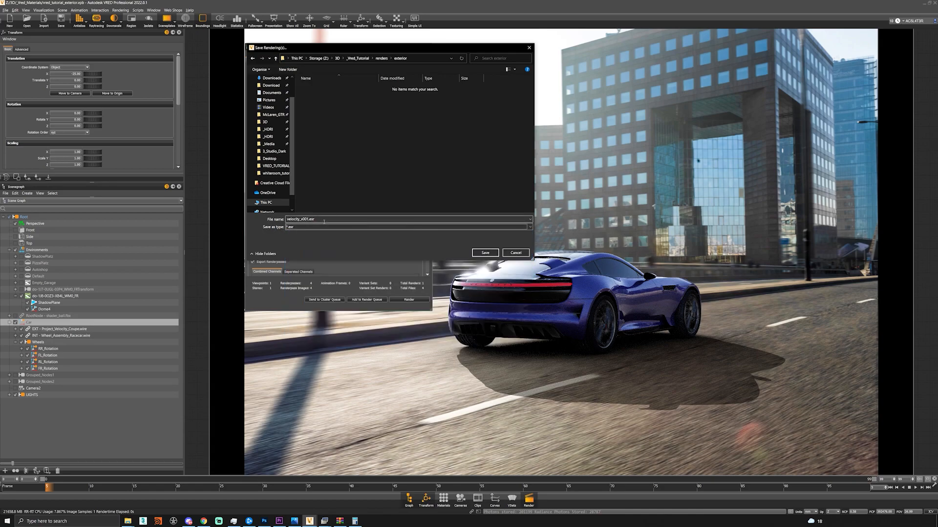
left_click(485, 253)
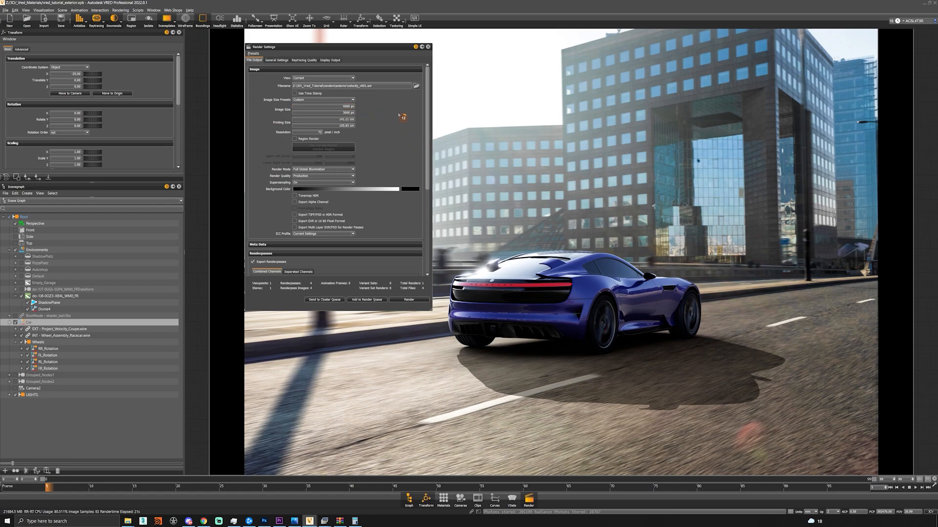
Choose Production render quality and enable Export Alpha Channel, Premultiply Alpha and Export EXR in 16 Bit Float Format.
scroll(371, 141, "down", 1)
scroll(397, 138, "down", 1)
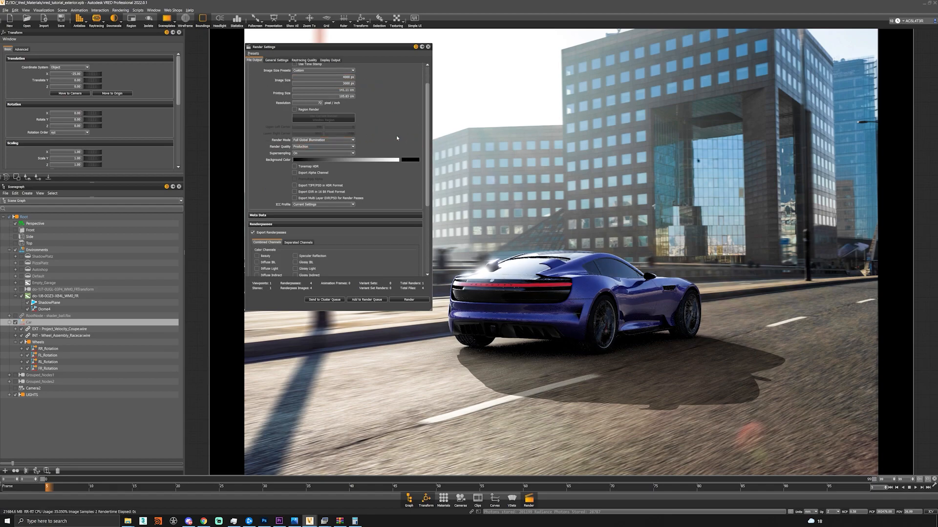
left_click(315, 147)
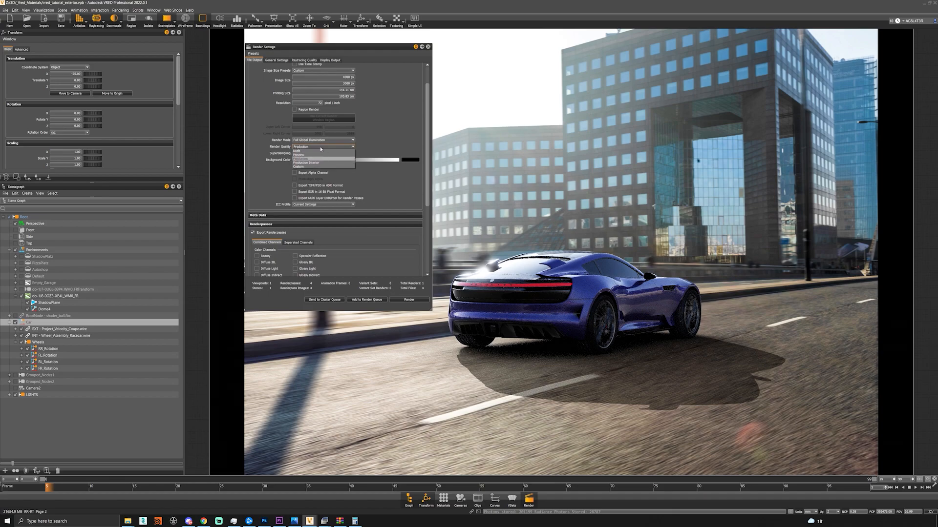
left_click(322, 159)
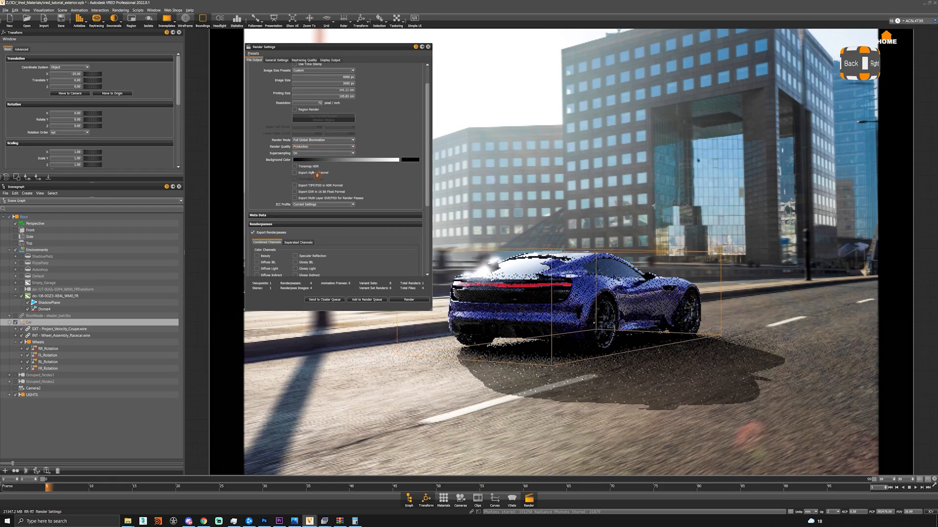
scroll(397, 175, "down", 1)
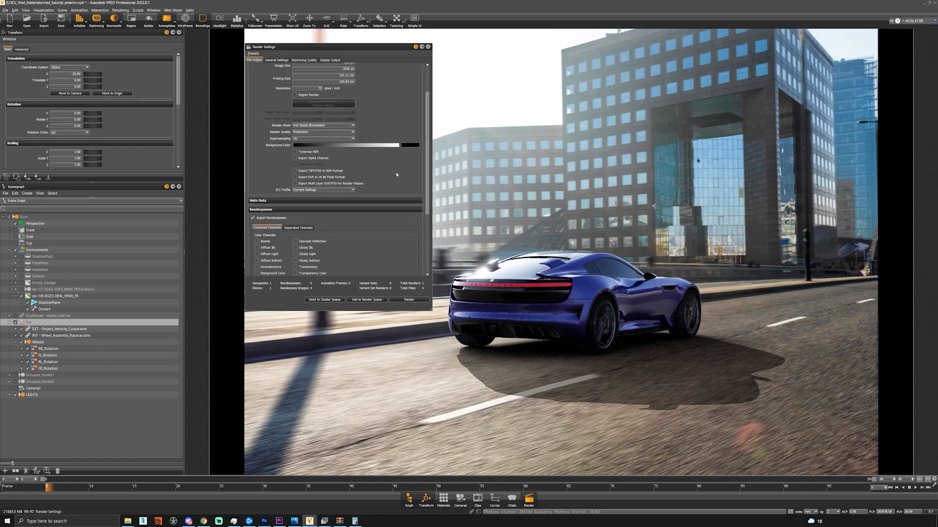
left_click(324, 159)
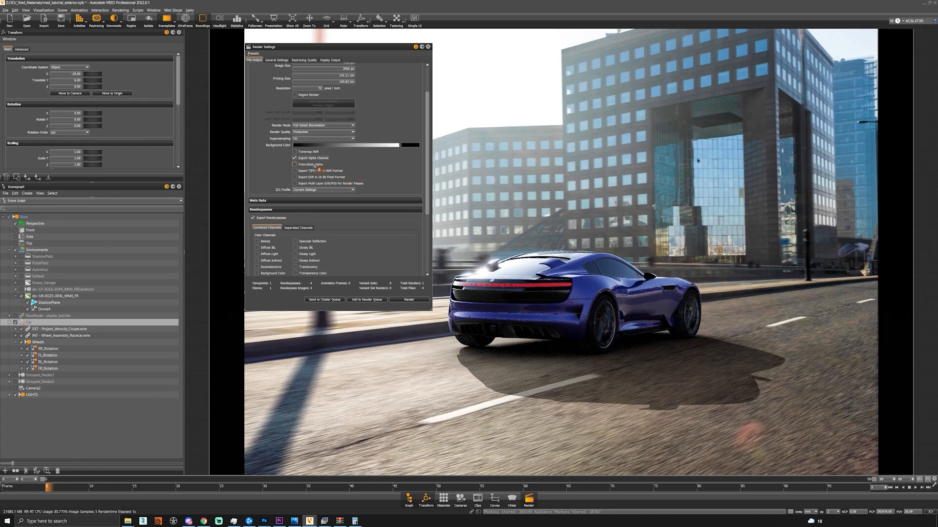
left_click(318, 166)
scroll(411, 182, "down", 3)
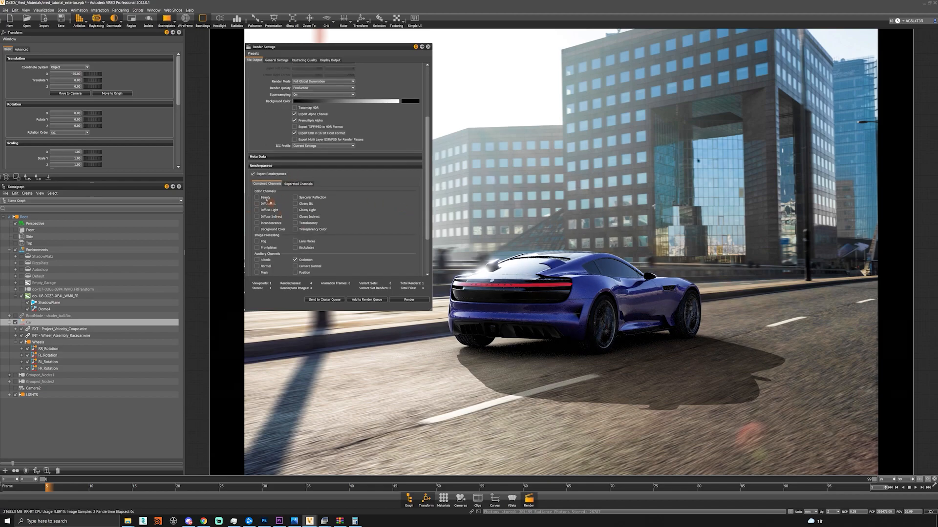
Enable all color channel render passes plus Lens Flares, Normal and Material ID, and turn off Cryptomatte Material.
left_click(256, 197)
left_click(257, 217)
left_click(257, 223)
left_click(294, 229)
left_click(295, 222)
left_click(257, 229)
left_click(295, 210)
scroll(359, 215, "down", 2)
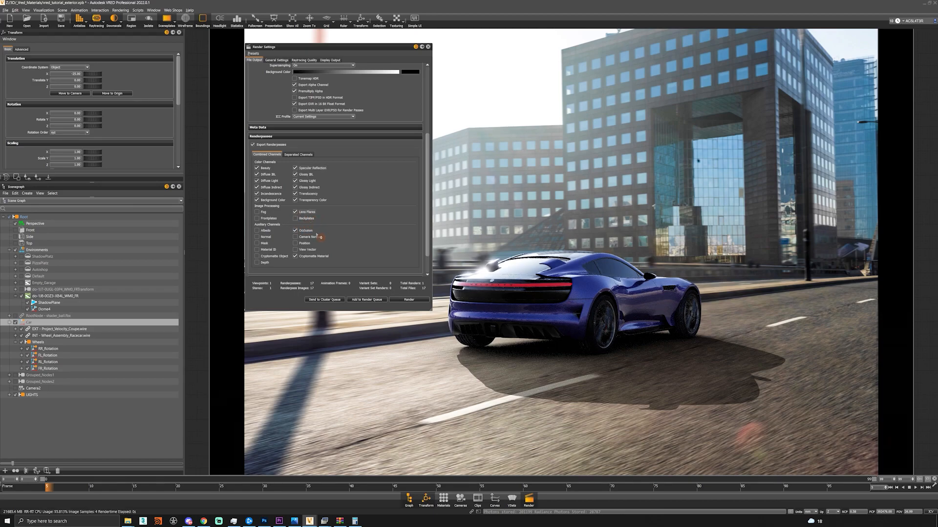
left_click(296, 256)
left_click(257, 237)
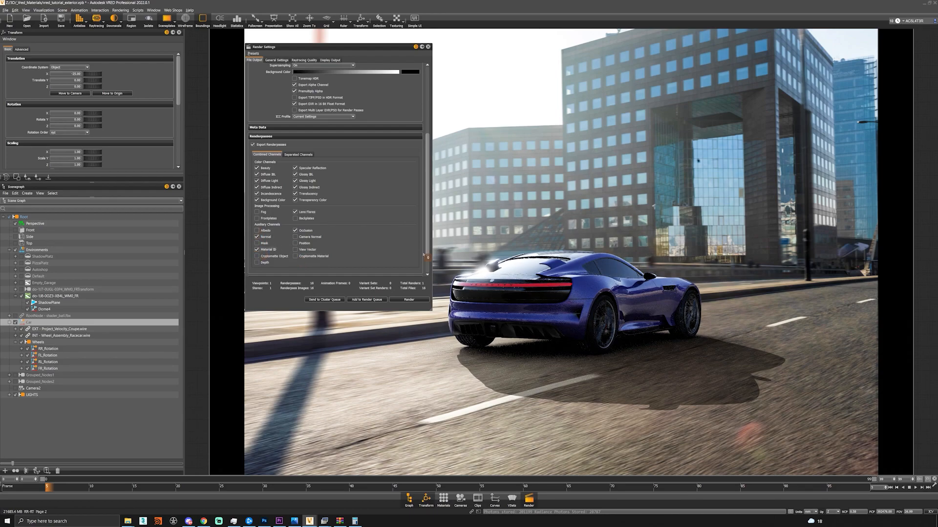
Pick the car body's blue paint in the Material Editor and check the Material ID in its raytracing settings.
left_click(443, 499)
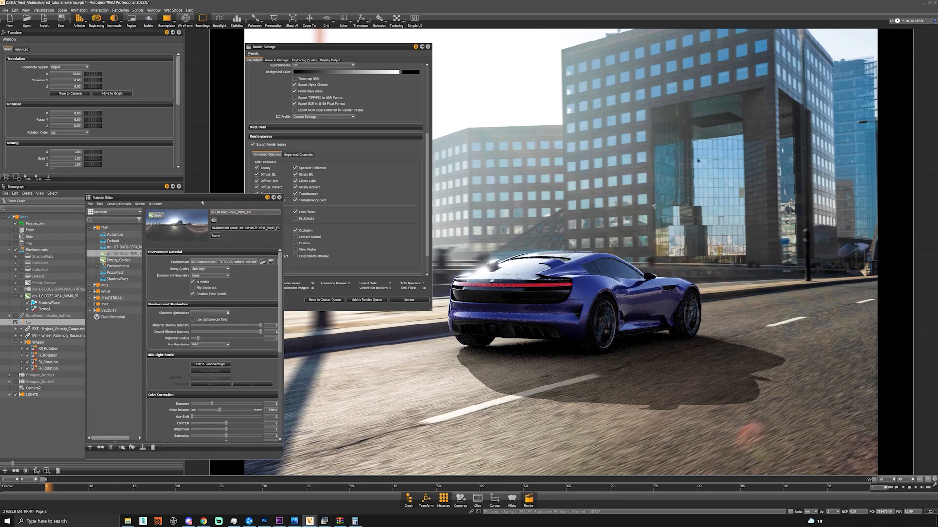
left_click_drag(203, 197, 296, 220)
left_click(584, 291, "shift")
scroll(253, 344, "down", 5)
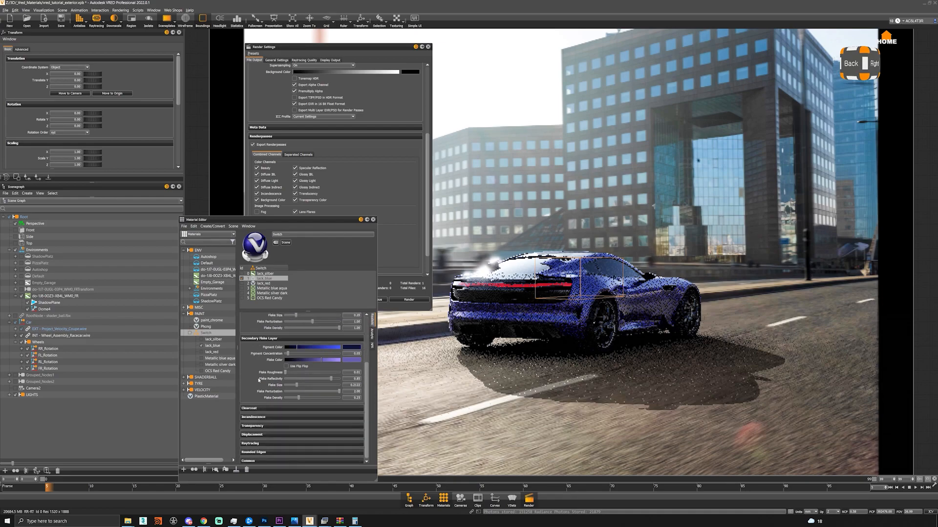
left_click(252, 441)
scroll(249, 374, "down", 2)
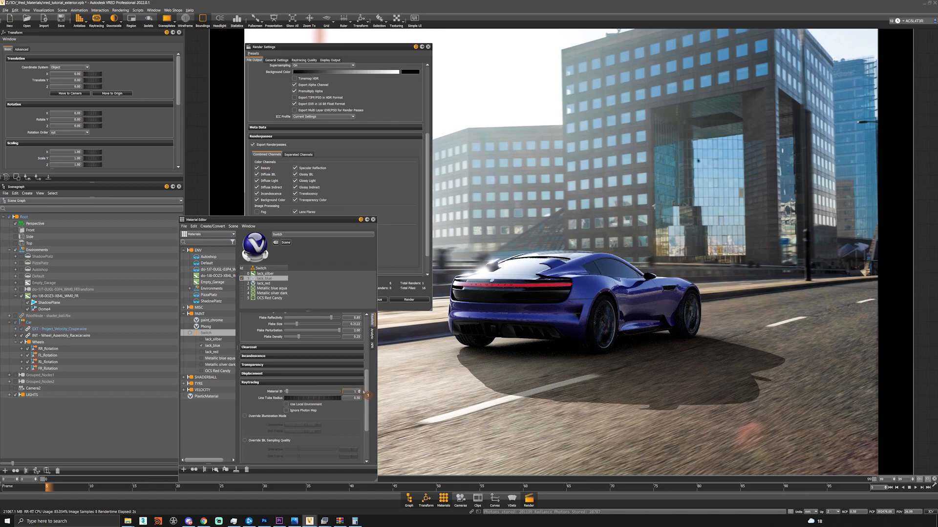
Switch the viewport to the Material ID auxiliary render pass.
left_click(48, 10)
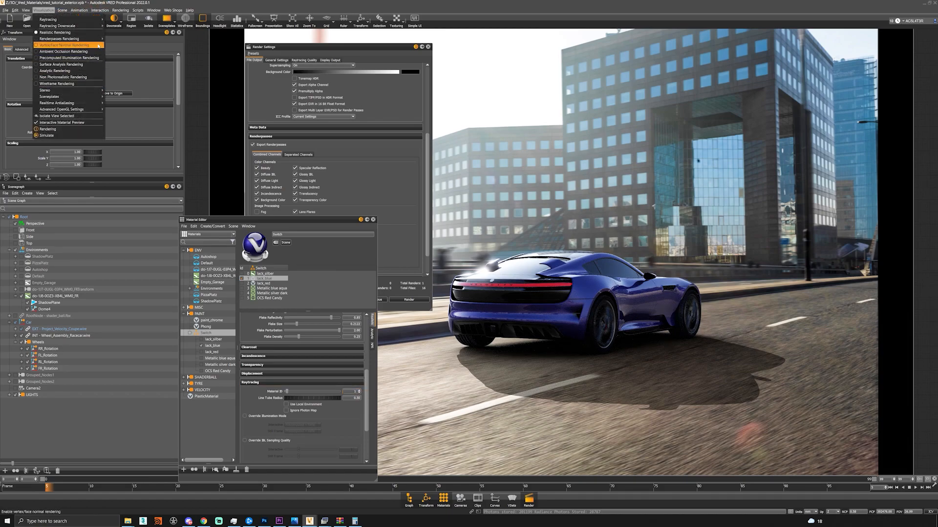
mouse_move(68, 39)
mouse_move(132, 59)
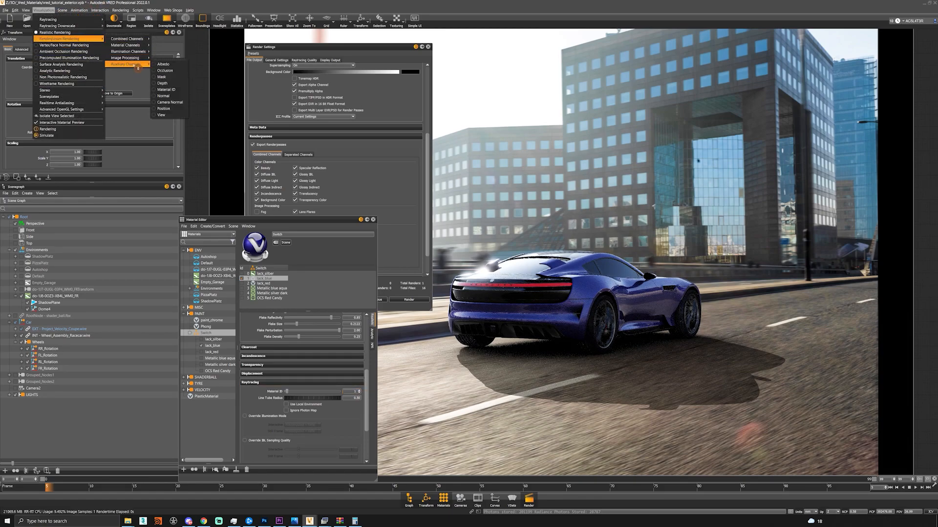
left_click(168, 89)
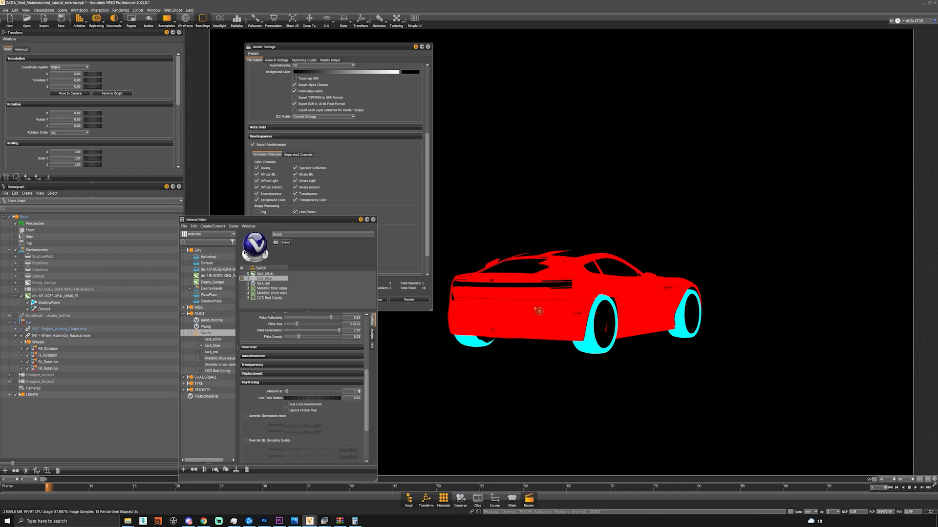
Select the wheel rims' Chrome matte material and raise its Material ID in the raytracing settings.
left_click(608, 343)
left_click(303, 370)
left_click(359, 378)
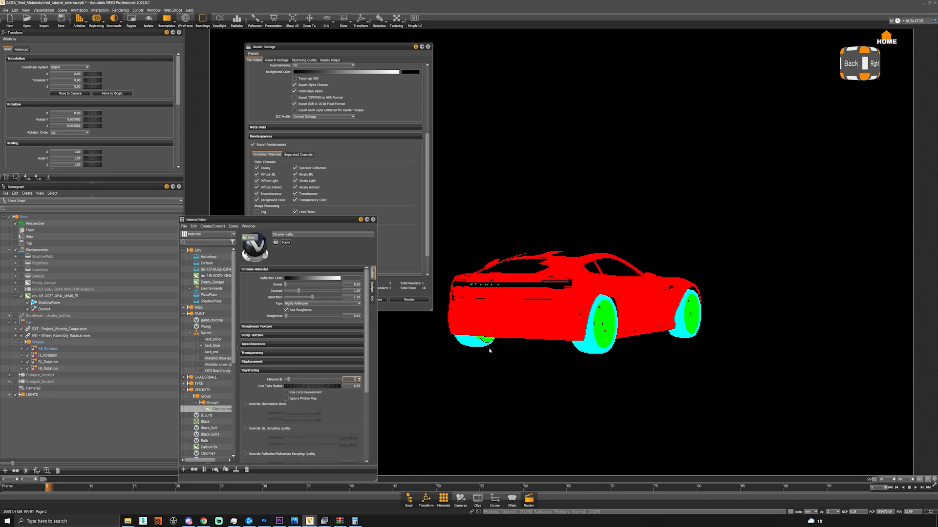
Set the Material ID of the side window glass material to 3 in its raytracing settings.
left_click(617, 271)
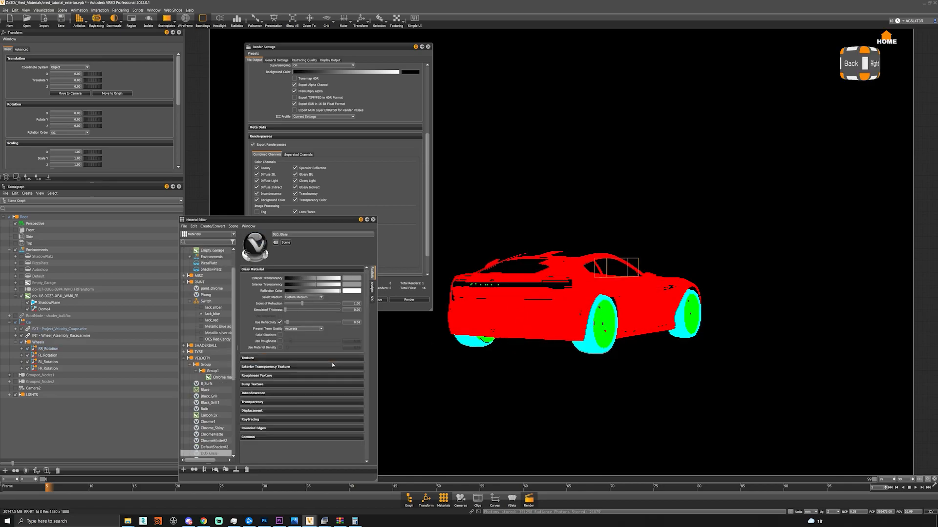
left_click(268, 419)
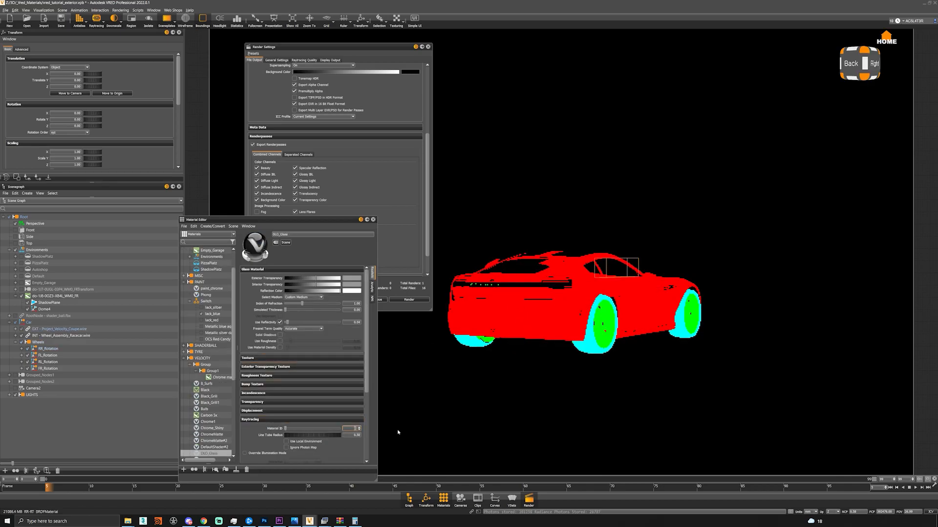
type("3")
key("Return")
Give the tail lamp glass material its own Material ID in the raytracing settings.
left_click(520, 287)
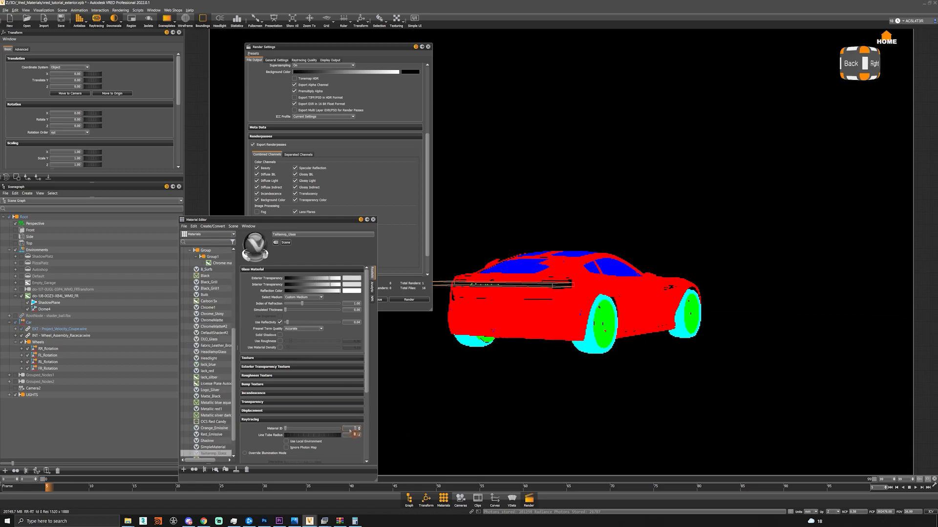
type("6")
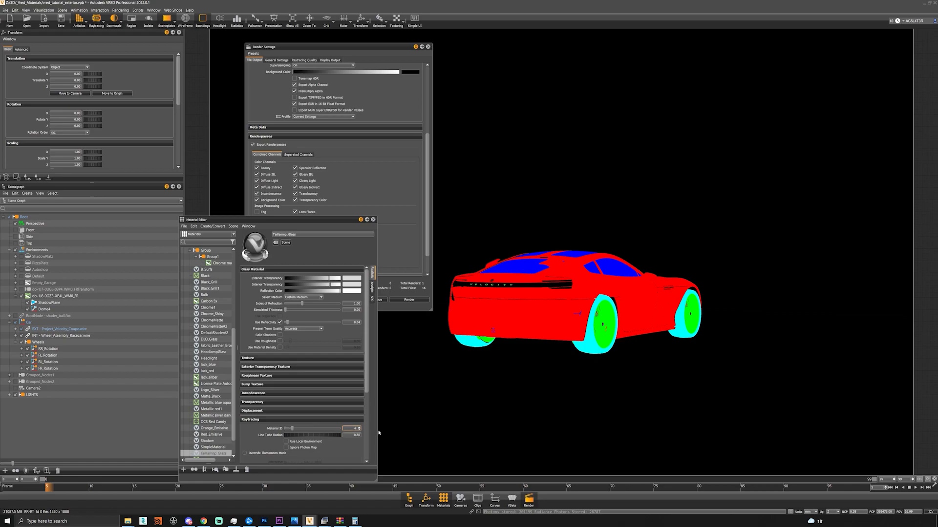
key("Return")
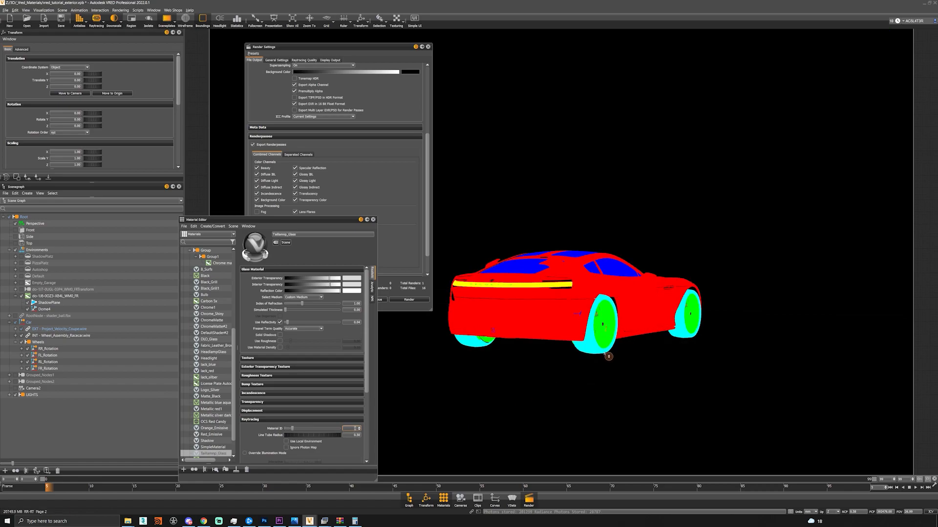
Give the carbon trim material on the lower body a separate Material ID and close the Material Editor.
left_click(518, 338, "shift")
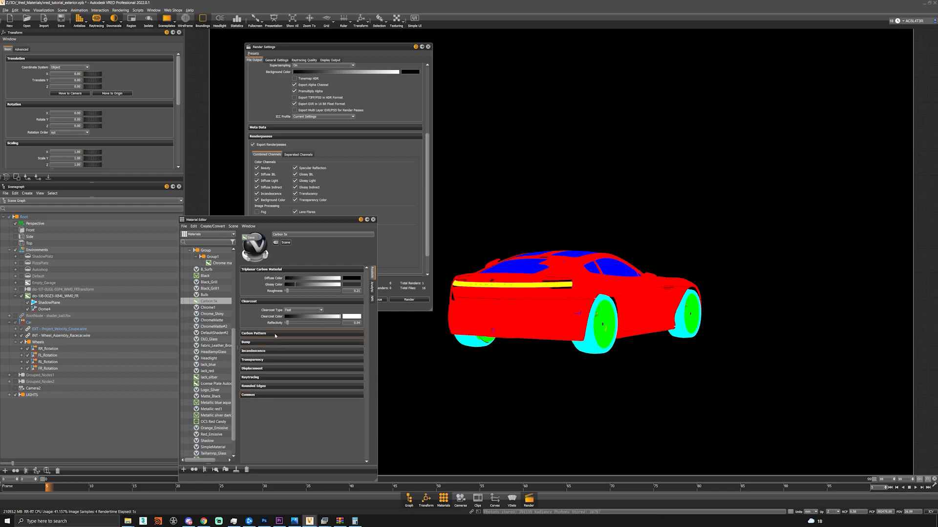
left_click(274, 334)
left_click(266, 420)
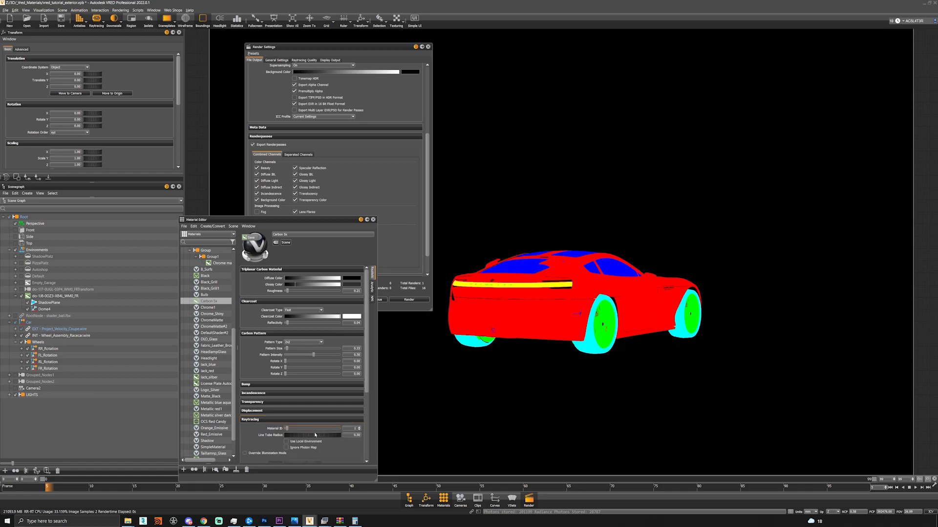
left_click(359, 427)
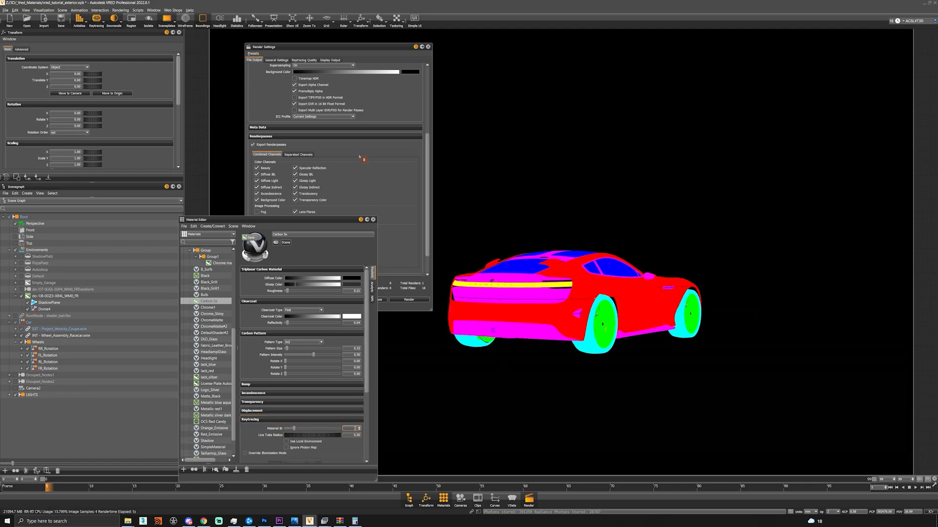
left_click(373, 220)
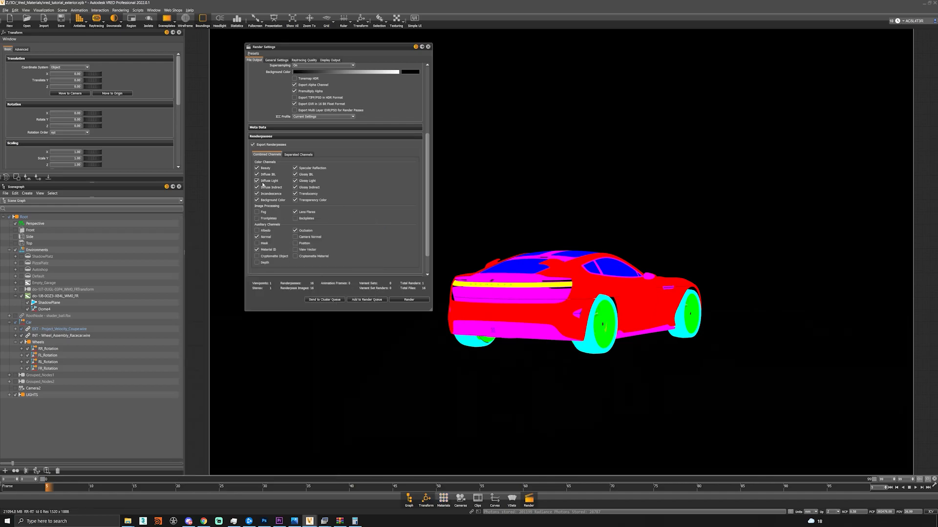
Return the viewport from the Material ID pass to the normal render and select the shadow plane under the car.
left_click(43, 10)
left_click(61, 35)
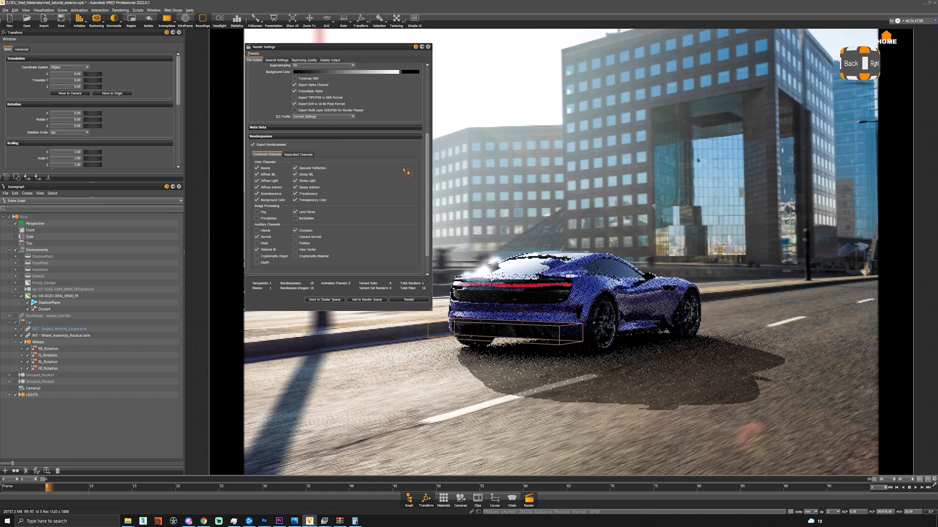
left_click(576, 387)
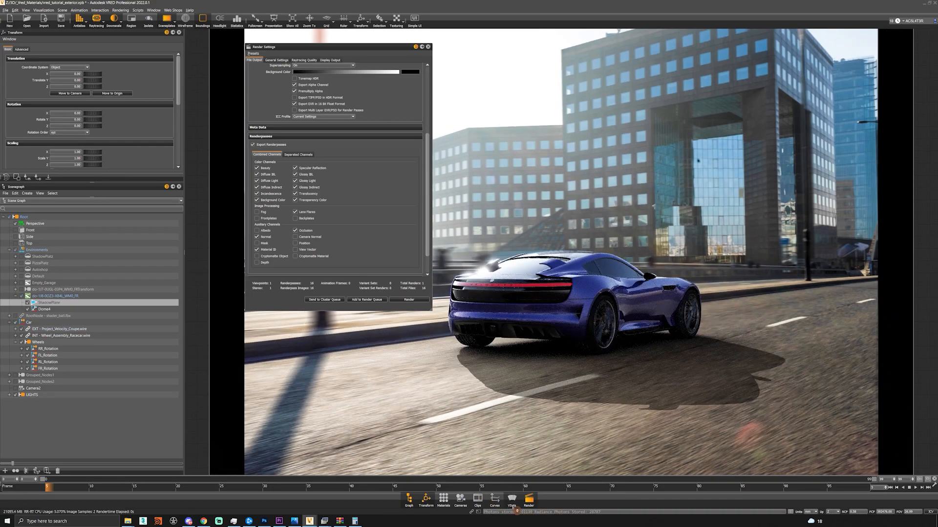
In the Render Layer editor, clear the two grouped nodes from the layer and add ShadowPlane to it.
left_click(62, 10)
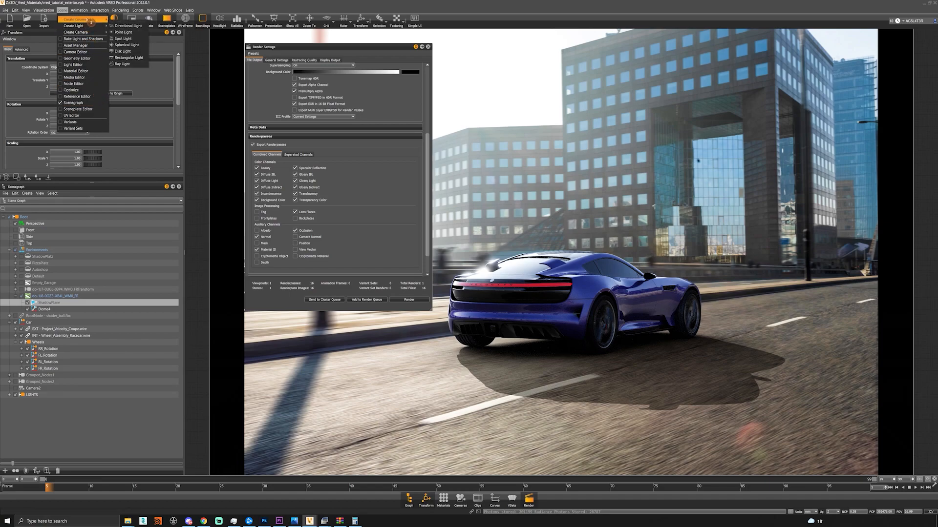
left_click(62, 9)
left_click(126, 11)
left_click(129, 45)
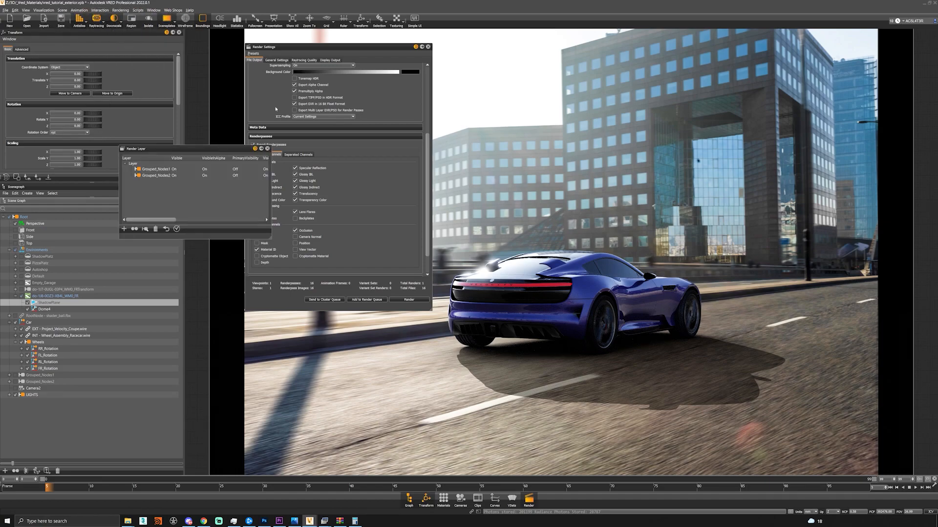
left_click_drag(176, 151, 366, 316)
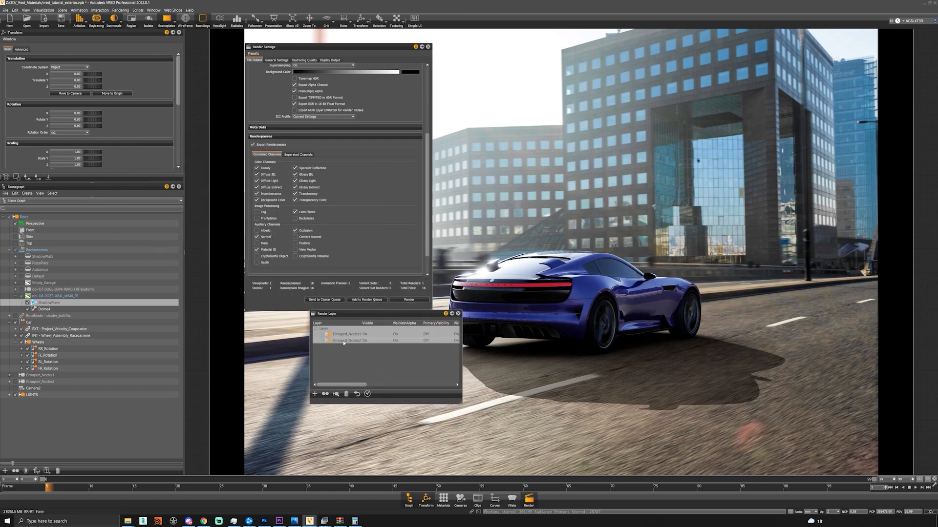
left_click(315, 395)
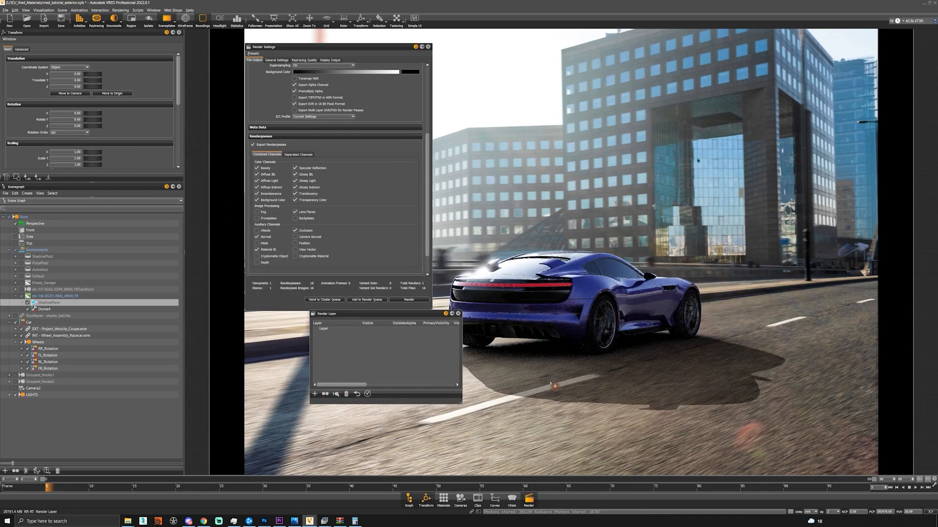
left_click_drag(42, 302, 326, 333)
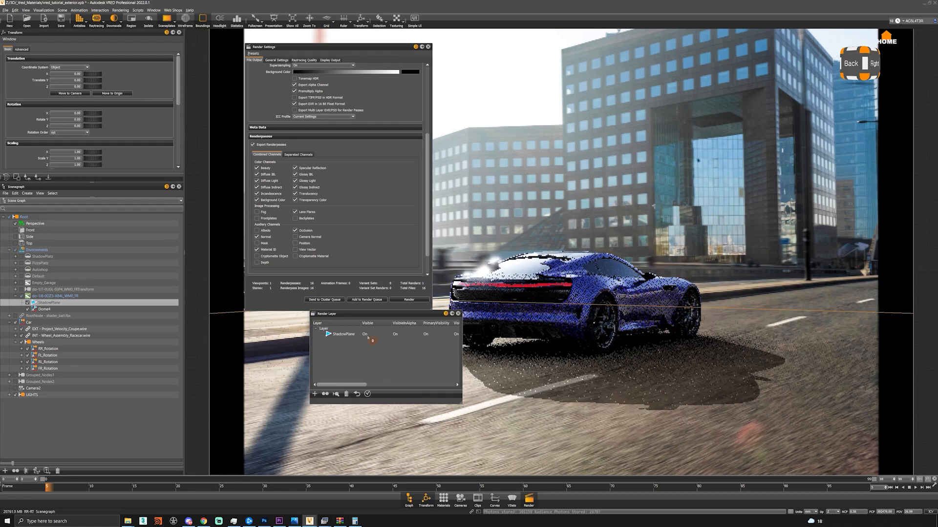
Try hiding ShadowPlane by turning its Visible state off and activating the layer, and restore both.
mouse_move(354, 385)
left_mouse_down()
mouse_move(376, 386)
mouse_move(354, 386)
left_mouse_up()
left_click(365, 335)
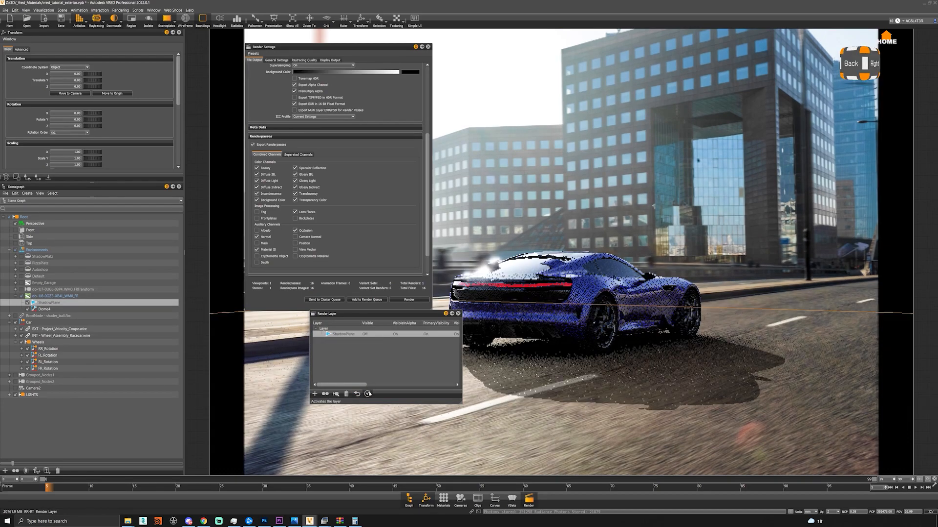
left_click(368, 394)
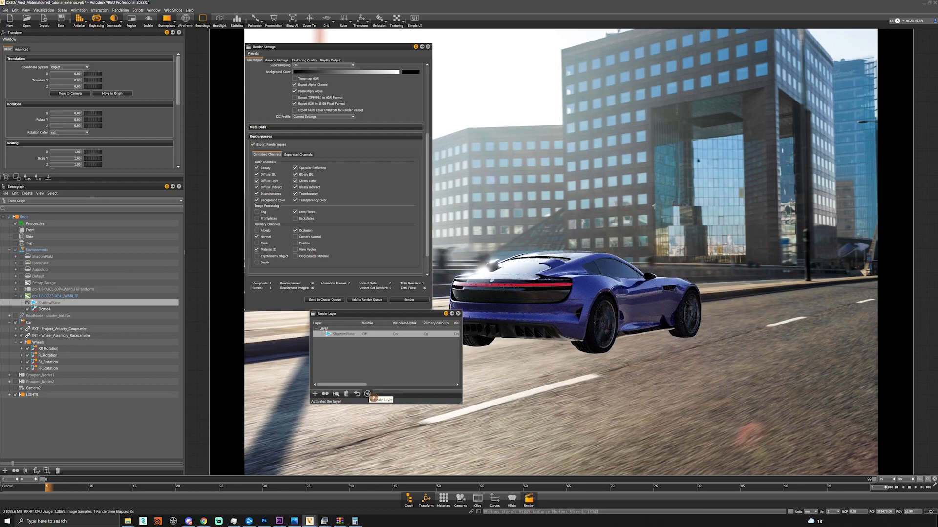
left_click(366, 334)
left_click(368, 394)
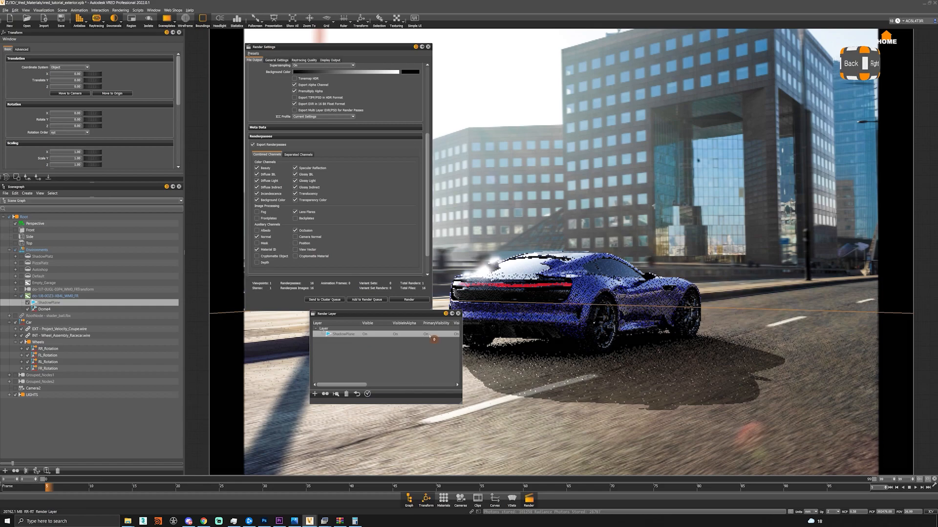
Activate the layer with ShadowPlane's primary visibility off and close the Render Layer editor.
left_click(367, 393)
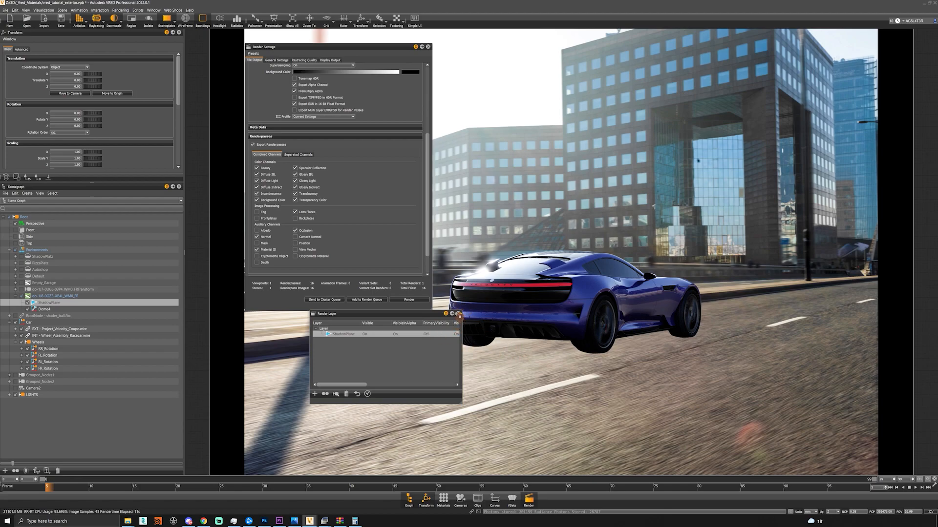
left_click(459, 315)
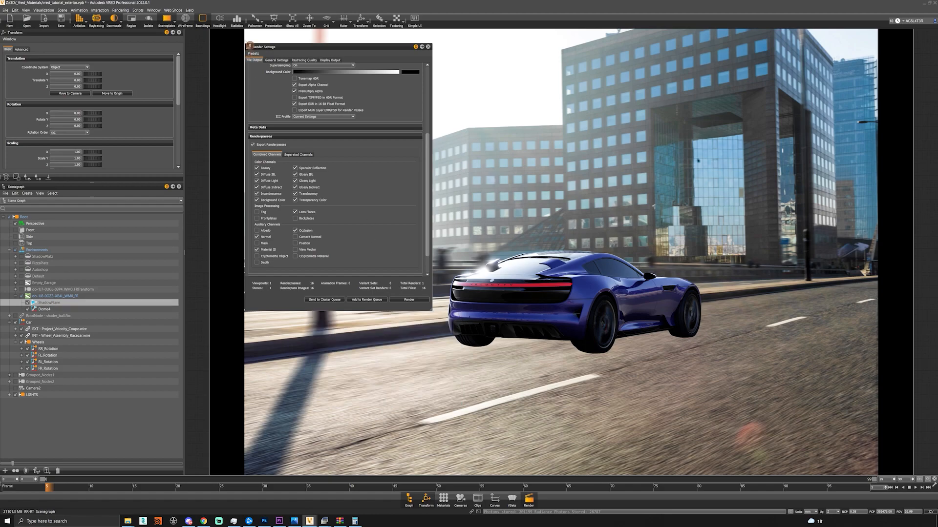
Check the antialiasing and raytracing quality render settings and start the render with the current file output settings.
left_click(276, 60)
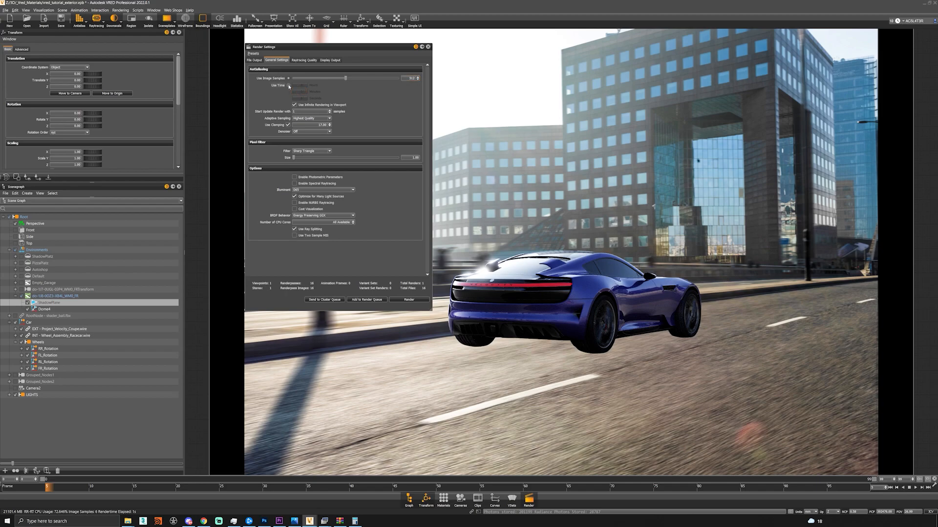
left_click(288, 85)
left_click(288, 78)
left_click(303, 60)
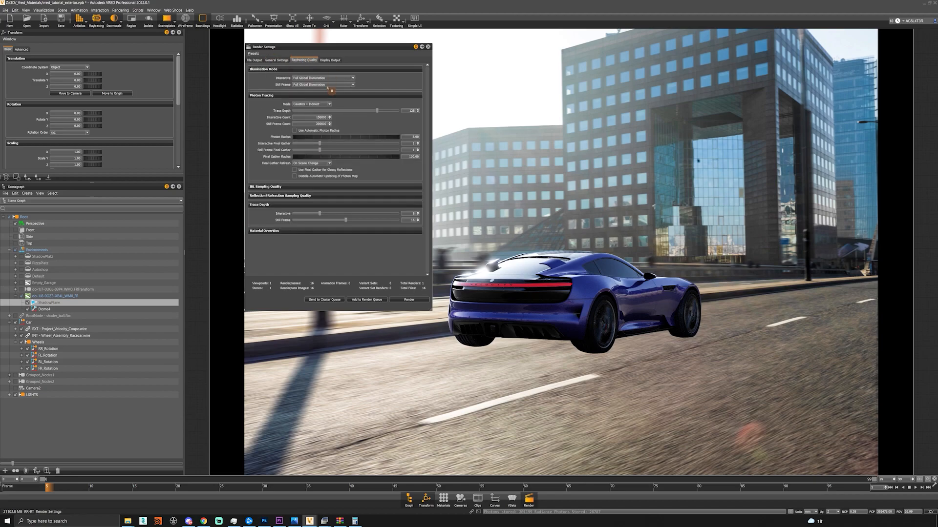
left_click(327, 61)
left_click(280, 61)
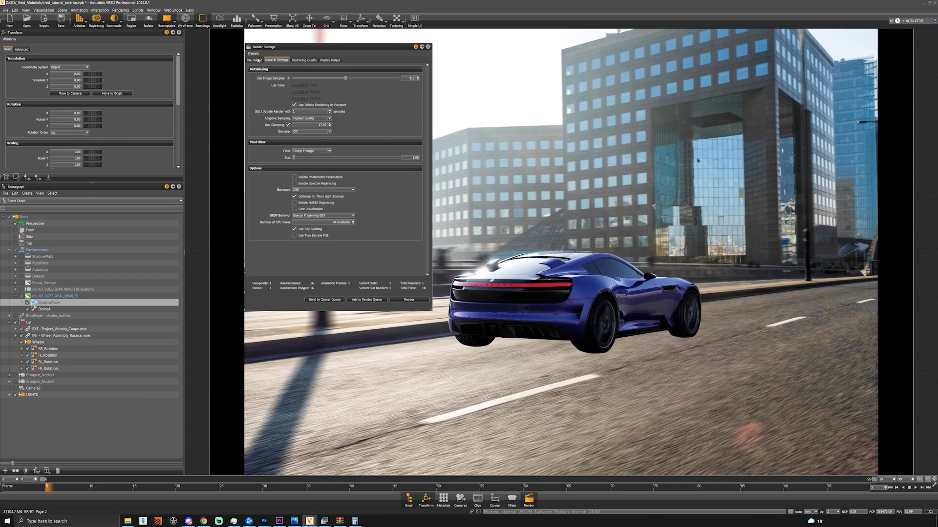
left_click(255, 60)
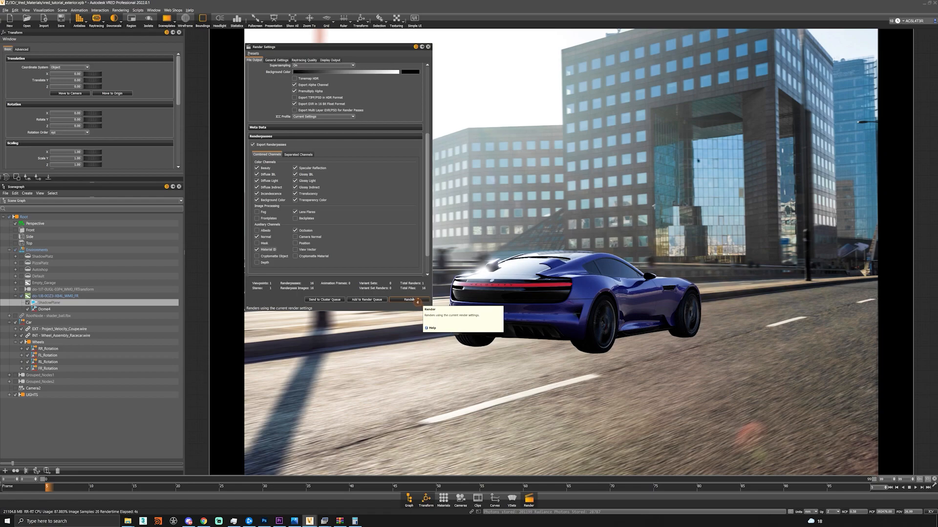
left_click(418, 300)
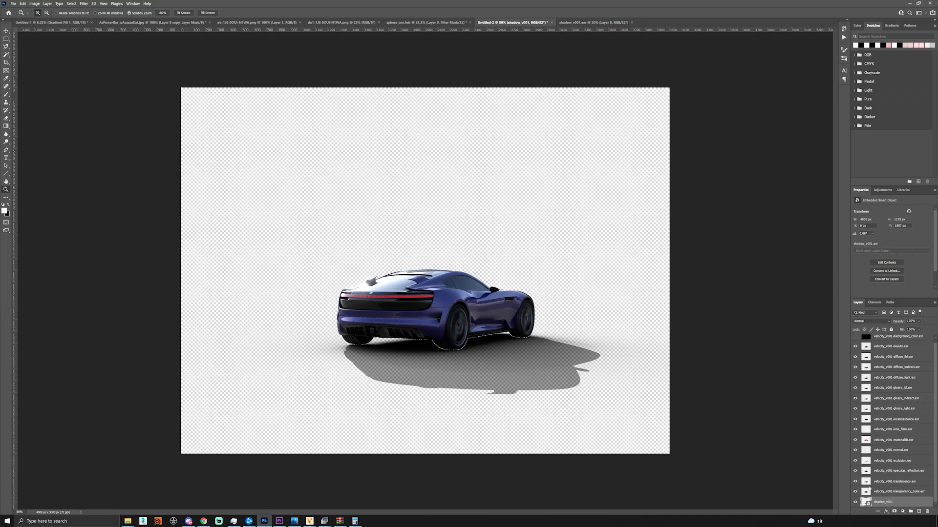
Hide the car's render pass layers and show the transparency color pass over the shadow layer.
left_click_drag(855, 442, 855, 411)
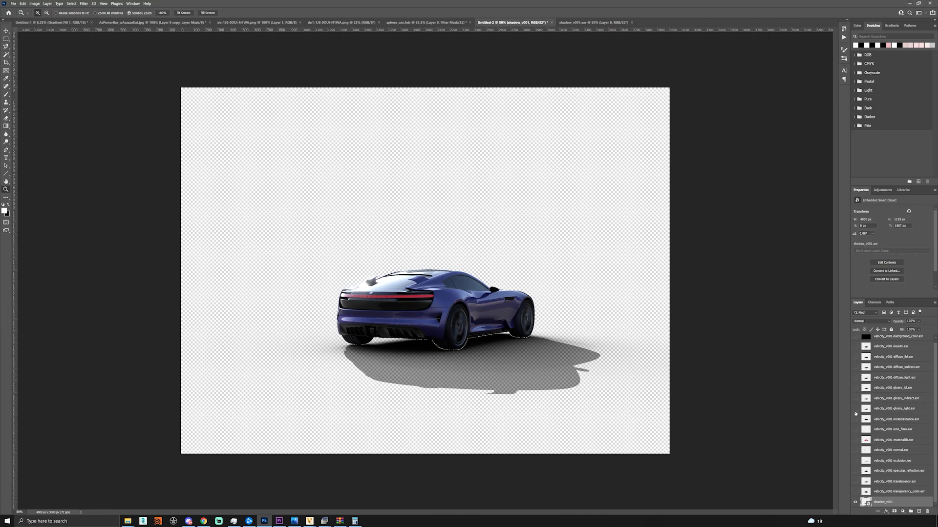
left_click(855, 492)
left_click(859, 491)
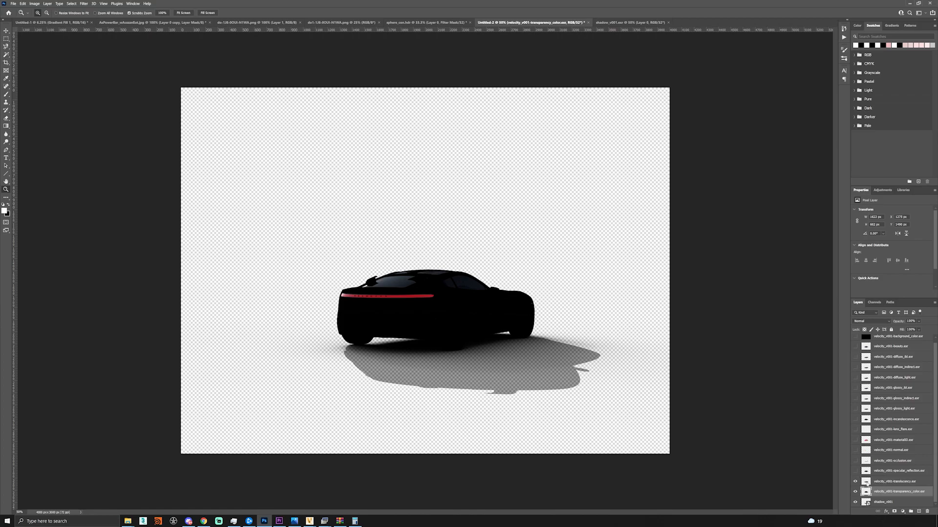
Isolate the translucency pass layer and delete it.
left_click(866, 484)
left_click(855, 502)
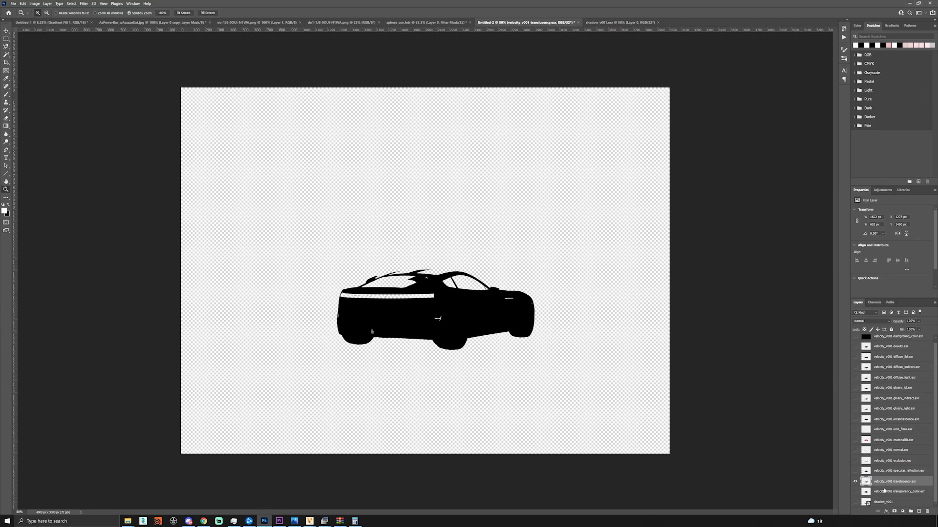
left_click(927, 511)
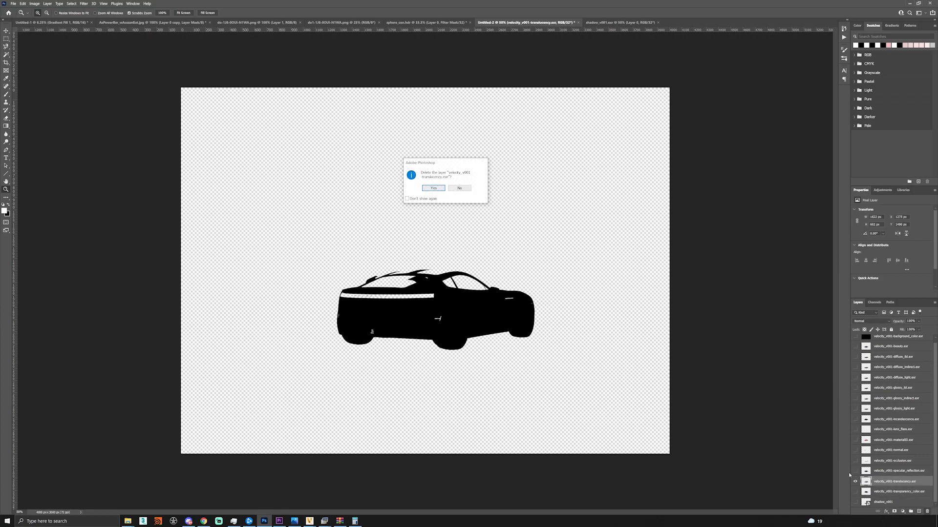
key("Return")
Examine the specular reflection, occlusion, normal, material ID and lens flare passes by toggling their layer visibility.
left_click(855, 475)
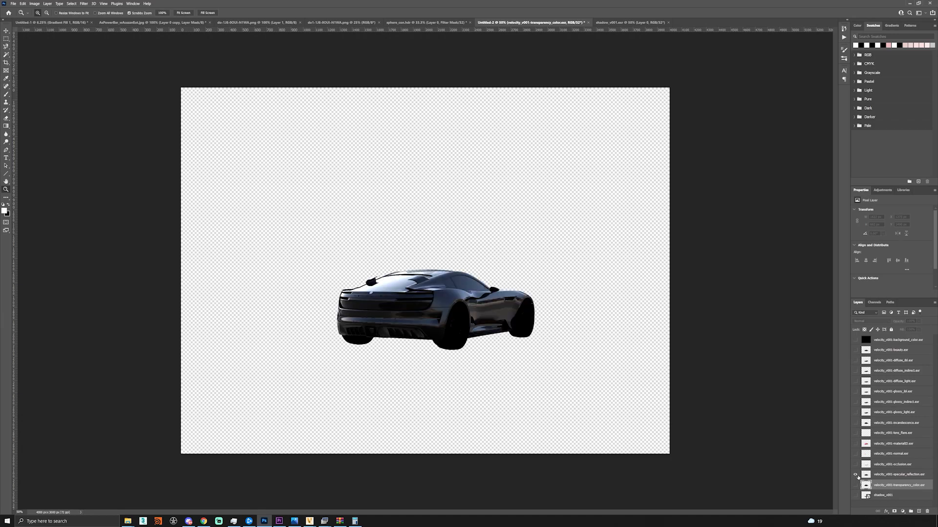
left_click(855, 464)
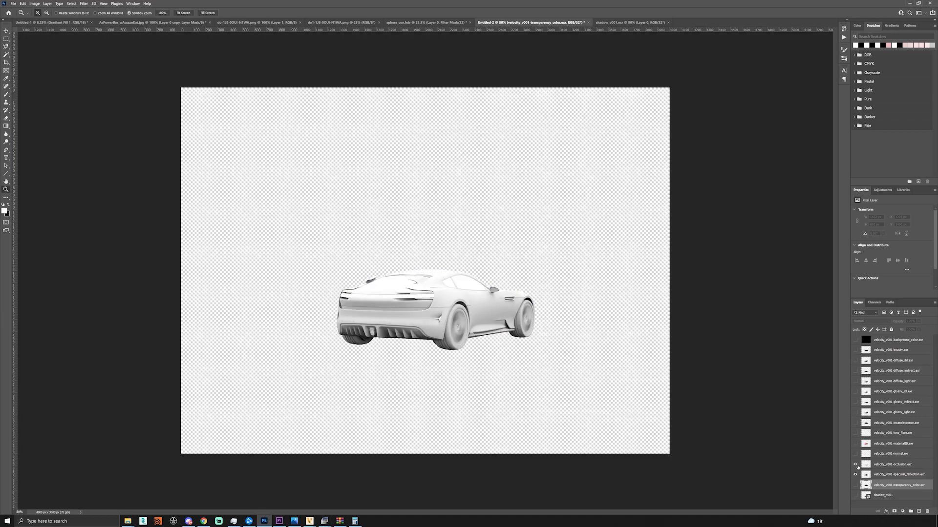
left_click(855, 454)
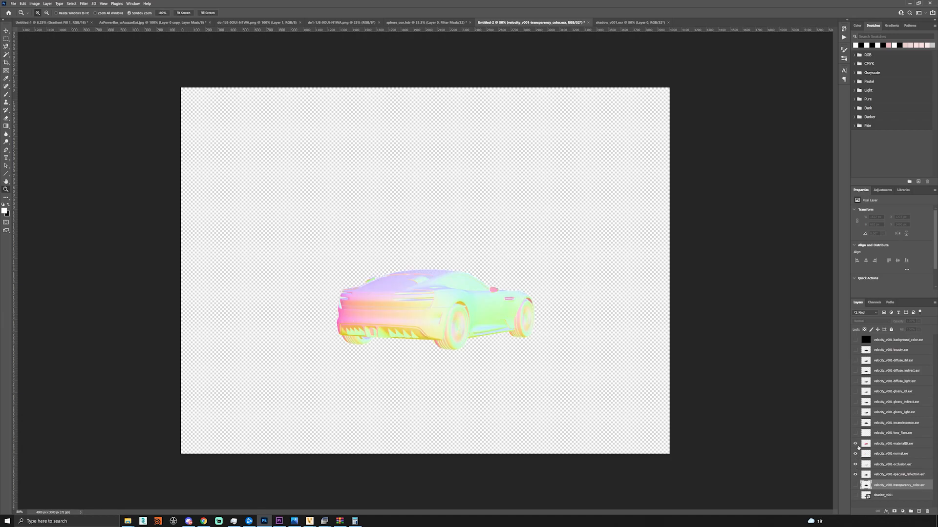
left_click(855, 444)
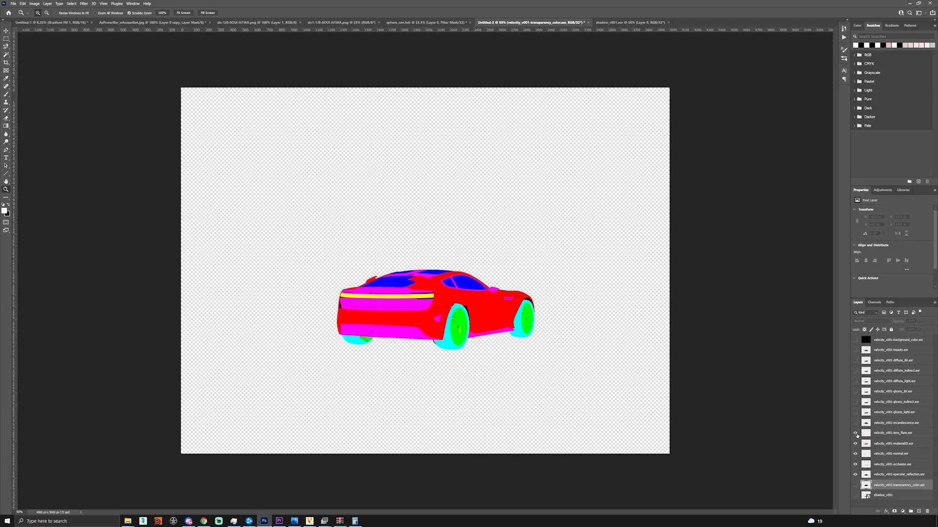
left_click(855, 465)
Check the background color pass and move its layer directly below the lens flare layer.
left_click(855, 340)
left_click(855, 340)
left_click_drag(867, 340, 865, 439)
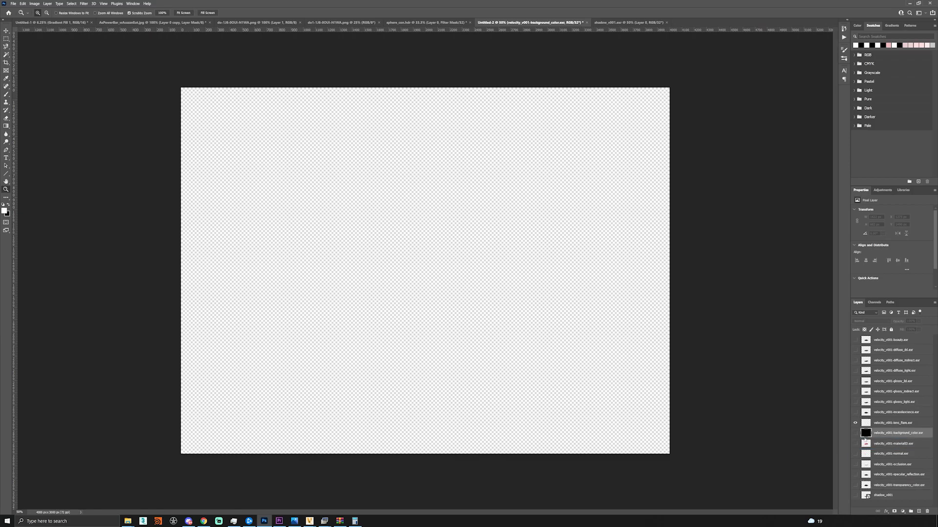
Check the background color pass, hide it, and delete the lens flare and incandescence pass layers.
left_click(855, 433)
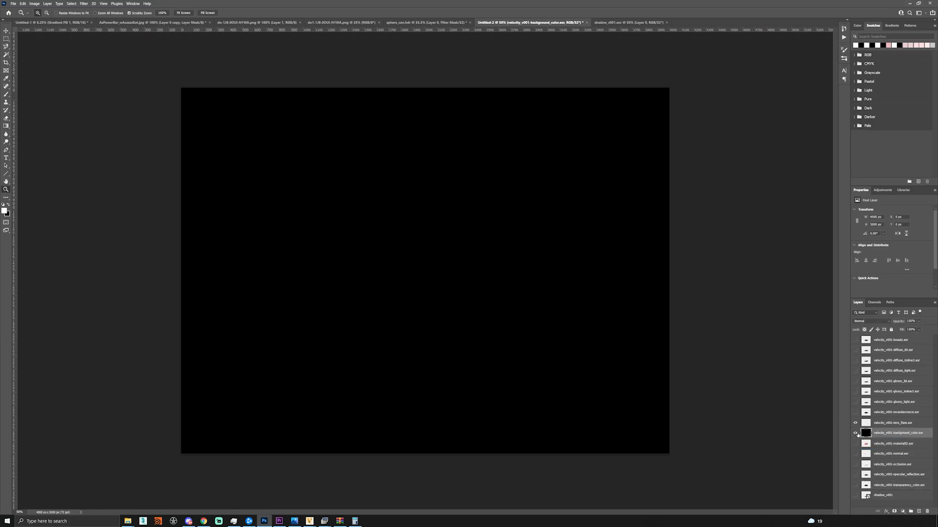
left_click(855, 423)
left_click(855, 433)
left_click(886, 423)
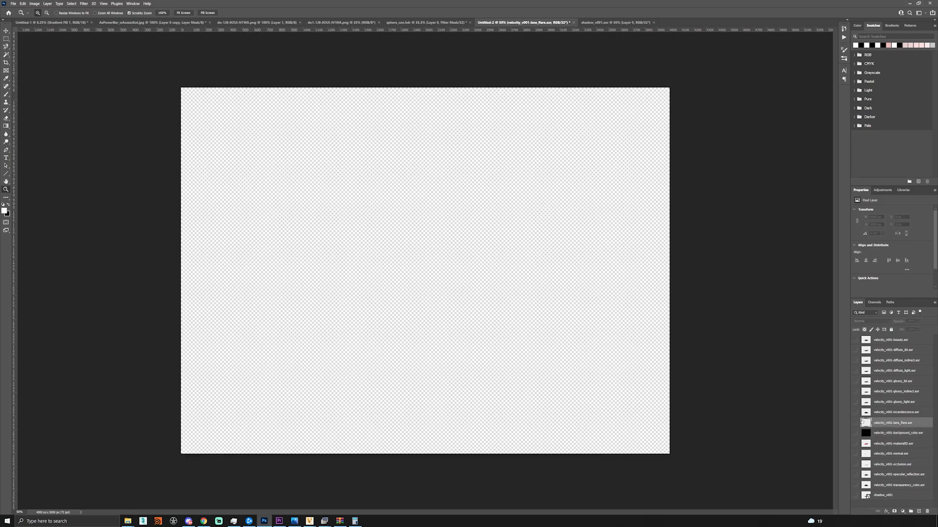
key("Delete")
left_click(855, 413)
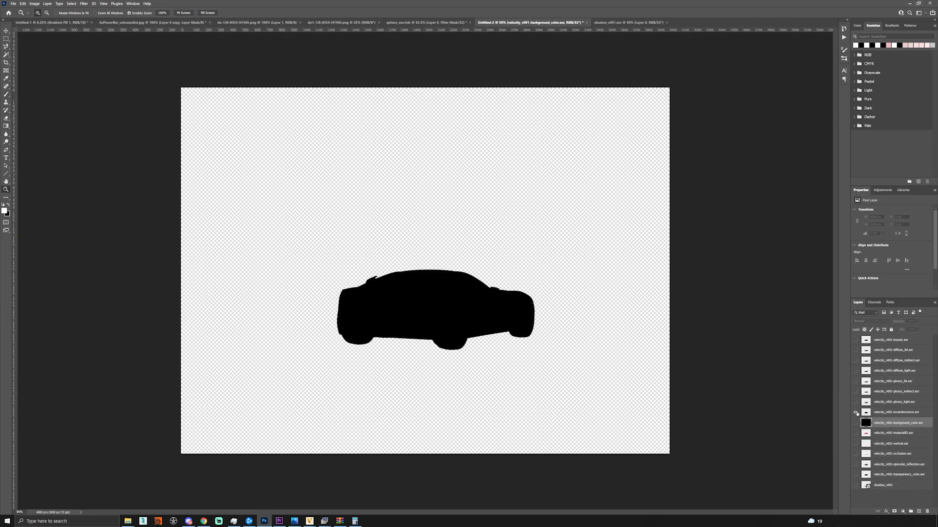
key("Delete")
Make the three glossy and three diffuse pass layers (light, indirect and IBL) visible.
left_click(855, 402)
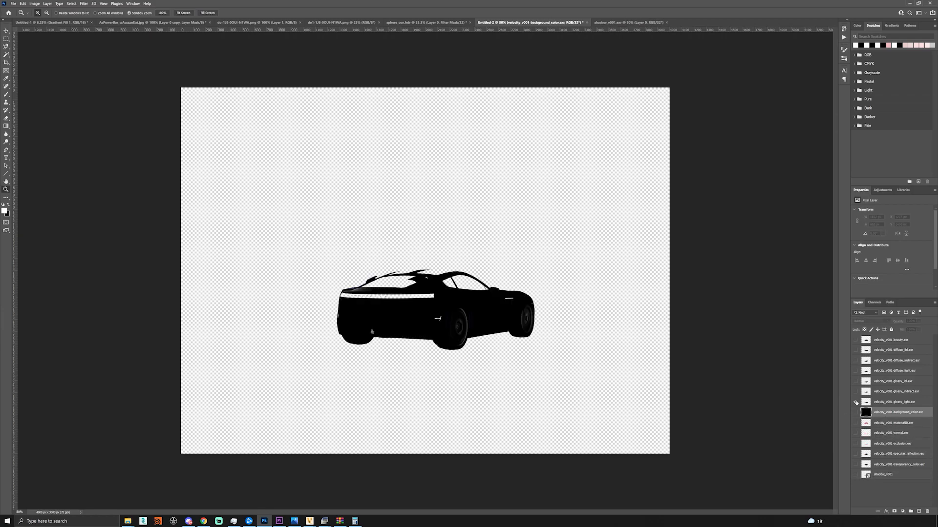
left_click(855, 392)
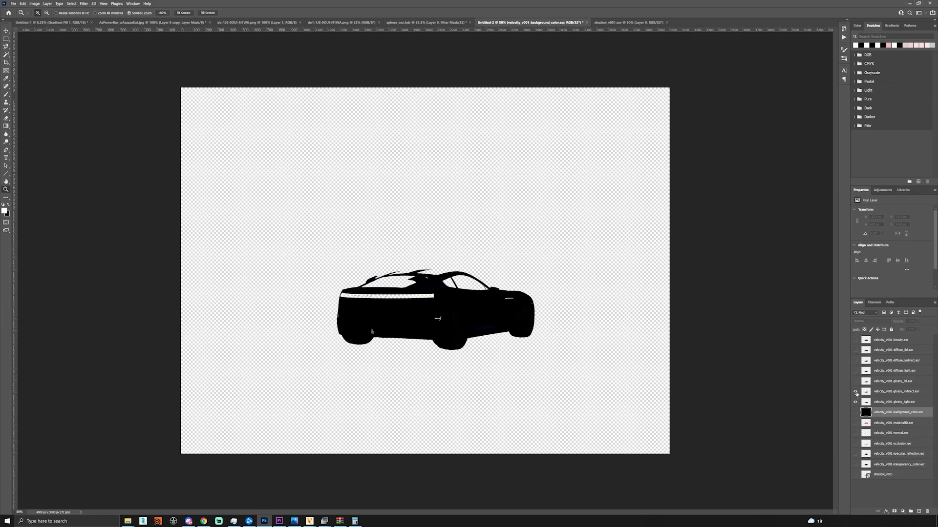
left_click(855, 381)
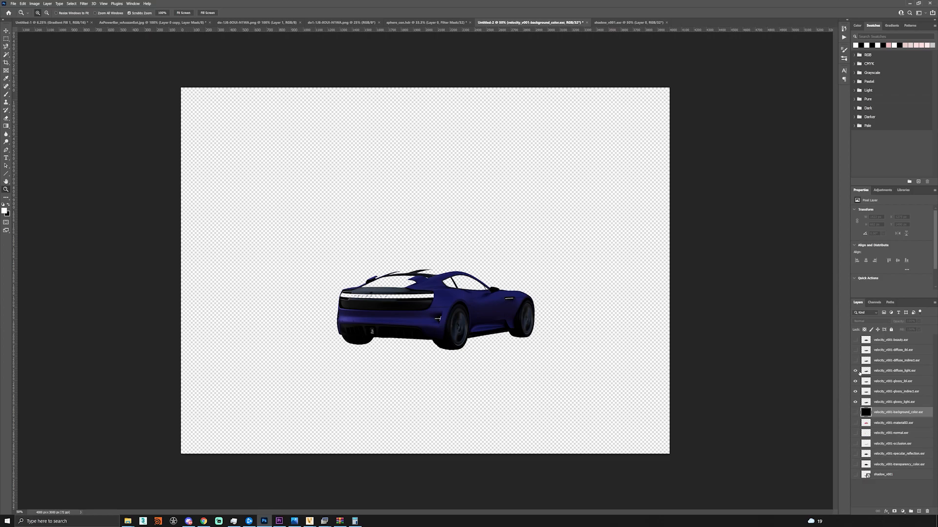
left_click(856, 371)
left_click(855, 360)
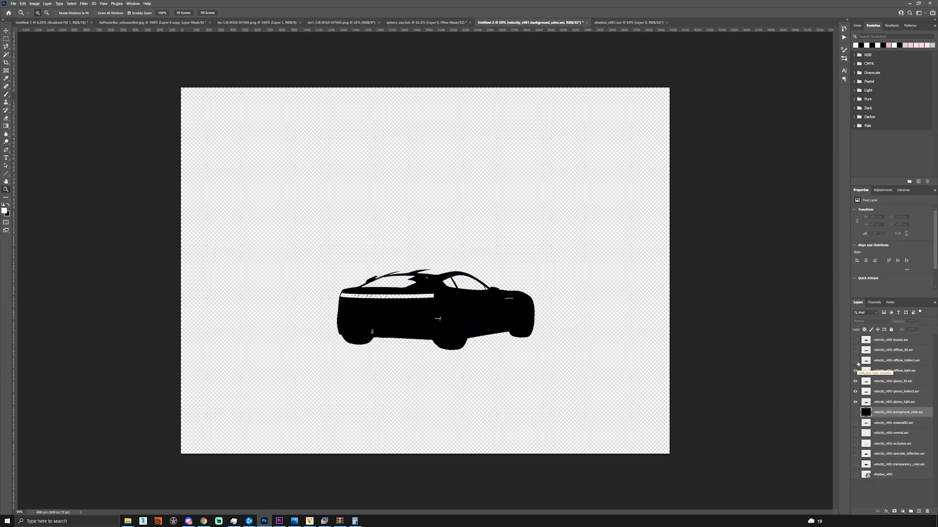
left_click(855, 350)
Move the diffuse pass layers directly above the shadow layer, with IBL lowest, and set diffuse indirect and diffuse light to Linear Dodge (Add).
left_click_drag(897, 355, 914, 470)
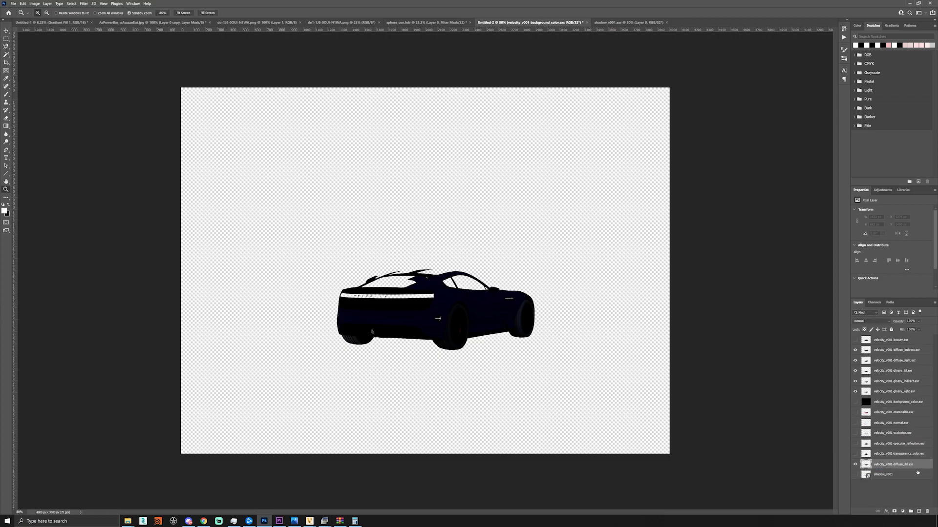
left_click(909, 361)
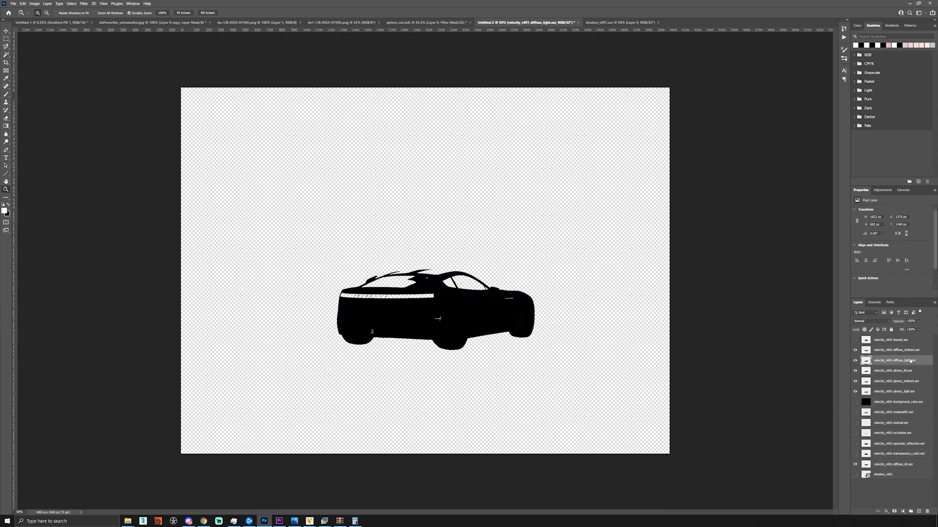
left_click(913, 352)
left_click(906, 363, "shift")
left_click_drag(906, 364, 906, 459)
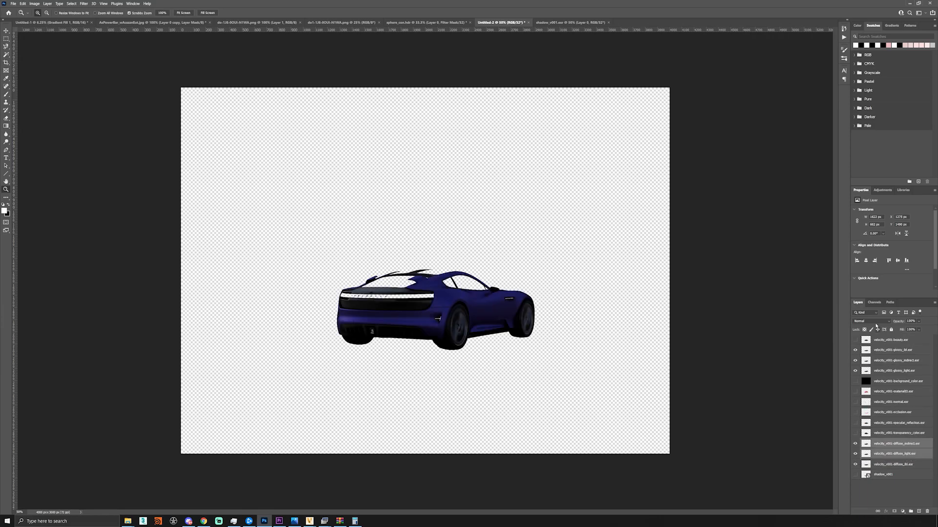
left_click(876, 322)
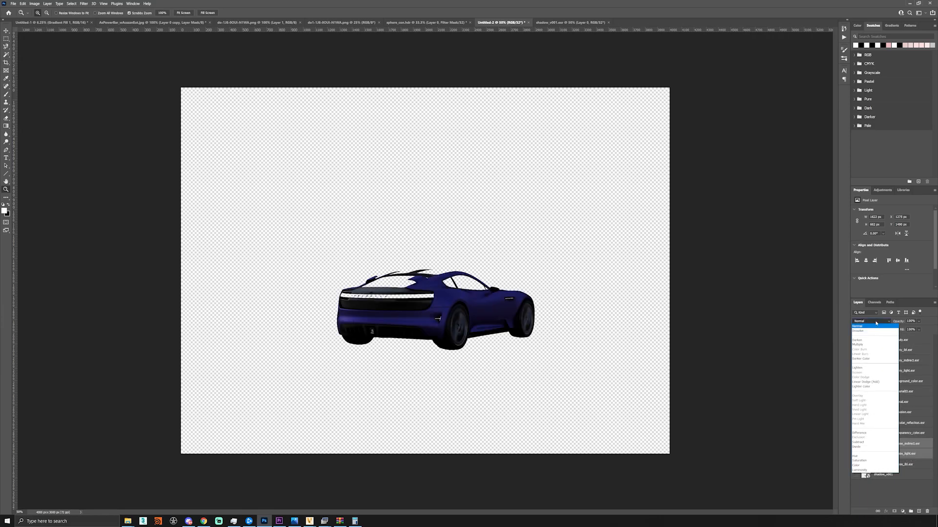
left_click(883, 385)
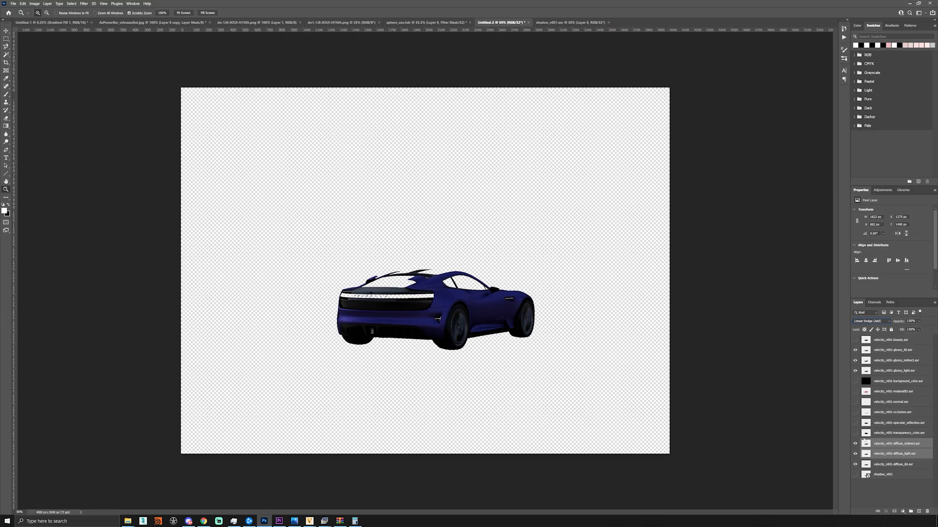
Move the specular reflection layer directly above diffuse indirect, show it, and set its blend mode to Linear Dodge (Add).
left_click_drag(888, 423, 895, 438)
left_click(855, 433)
left_click(881, 322)
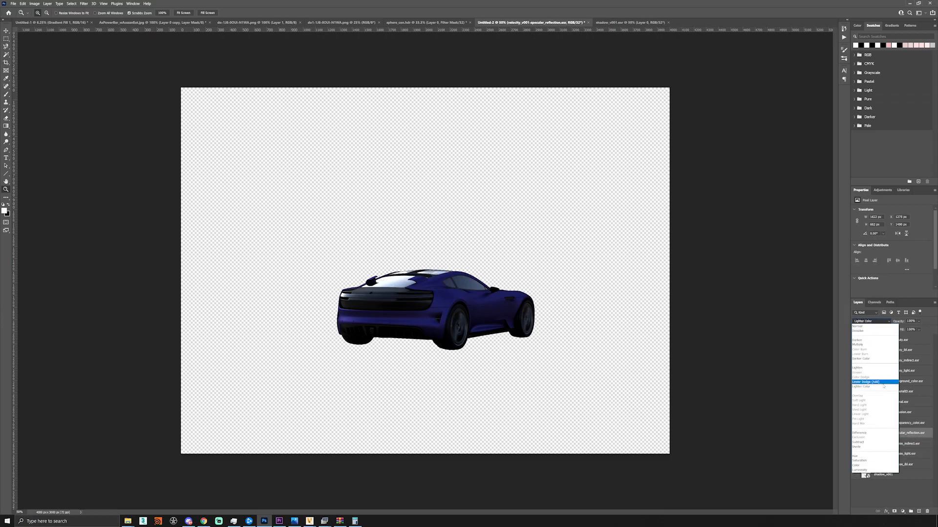
left_click(884, 386)
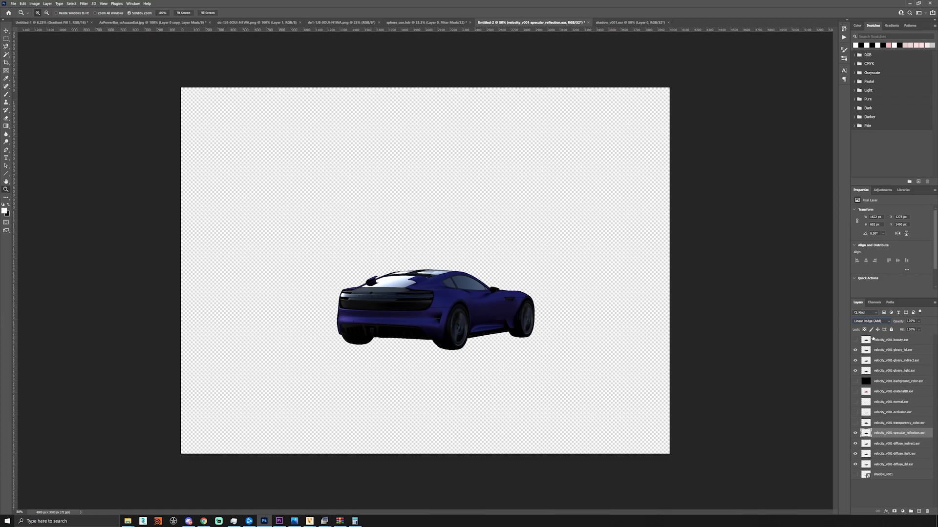
left_click(874, 322)
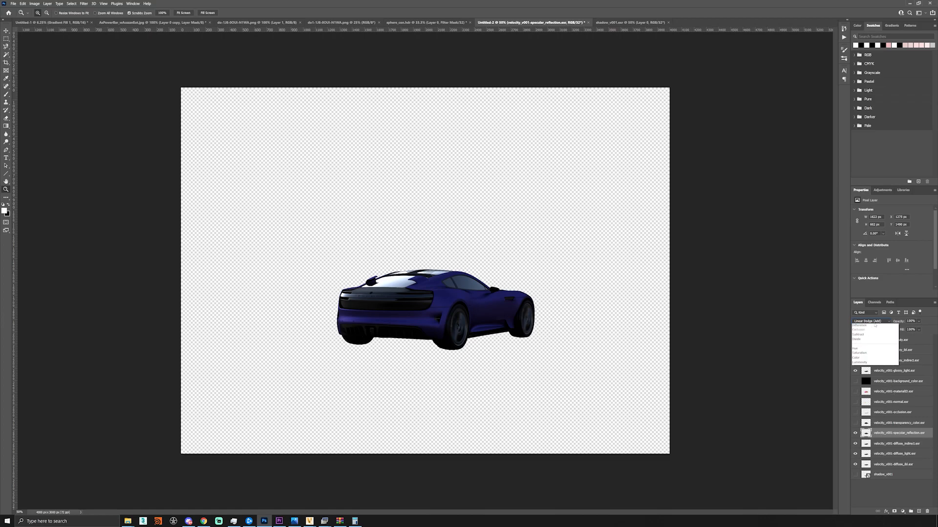
left_click(873, 323)
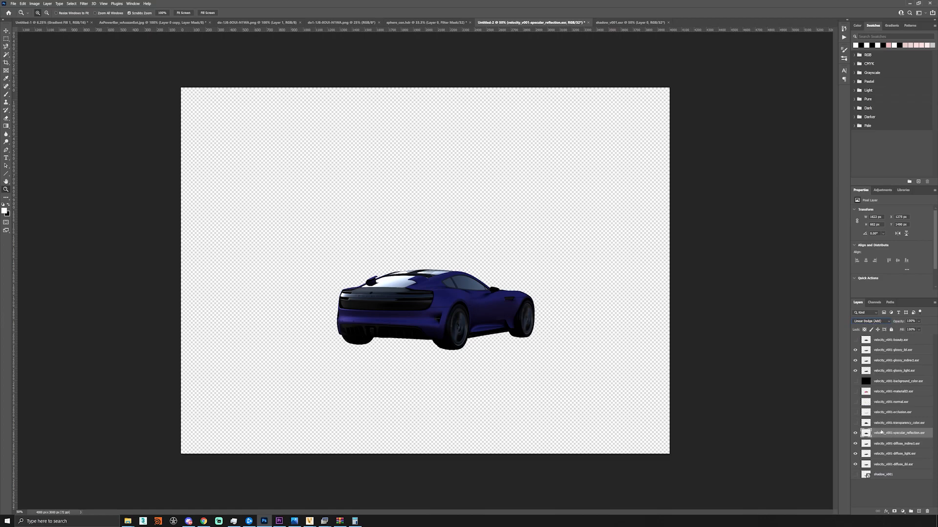
Stack the glossy light, IBL and indirect pass layers between the specular reflection and diffuse indirect layers.
left_click_drag(865, 373, 879, 426)
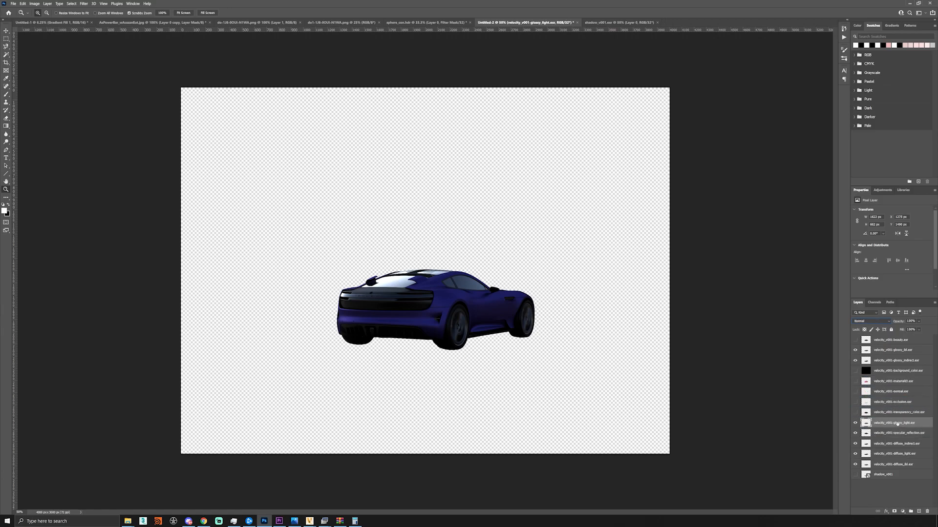
left_click(895, 362)
left_click(894, 350, "shift")
left_click_drag(896, 360, 893, 404)
Set all layers from specular reflection down to diffuse light to the Linear Dodge (Add) blend mode.
left_click(906, 412)
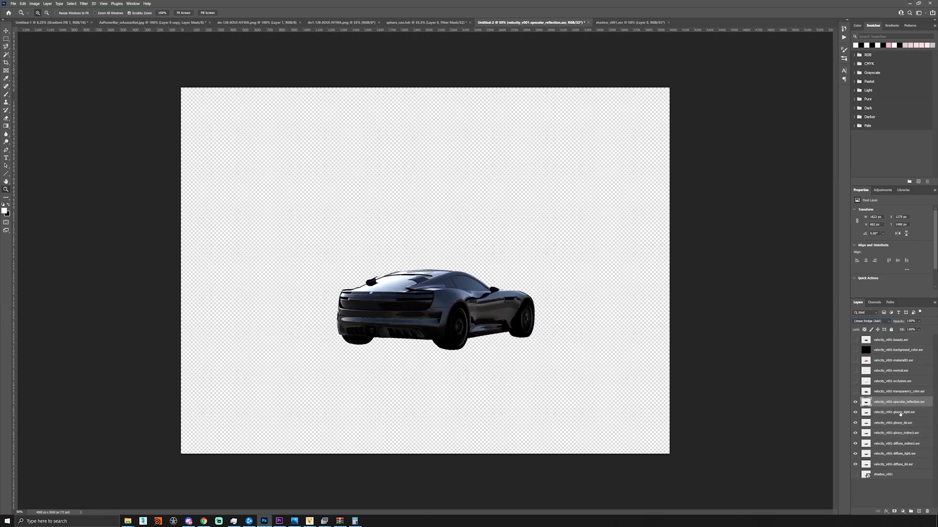
left_click(904, 455, "shift")
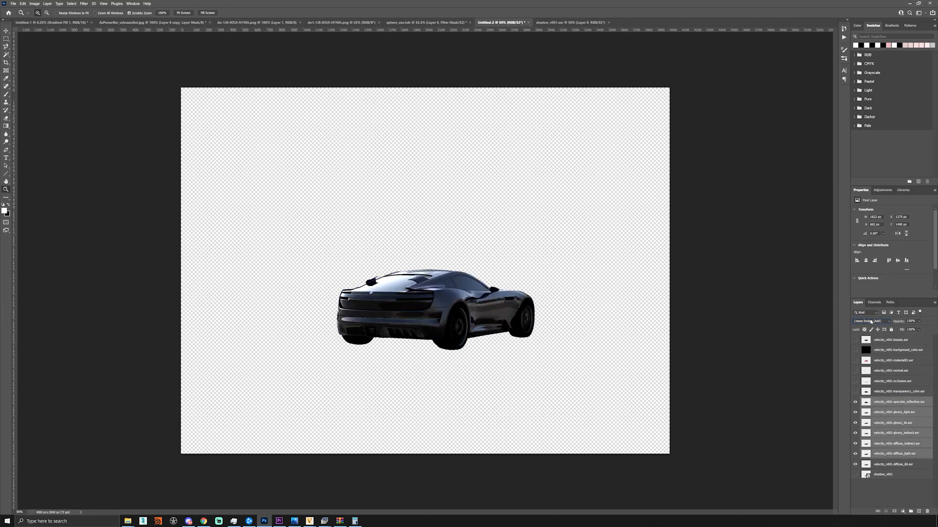
left_click(871, 322)
left_click(875, 382)
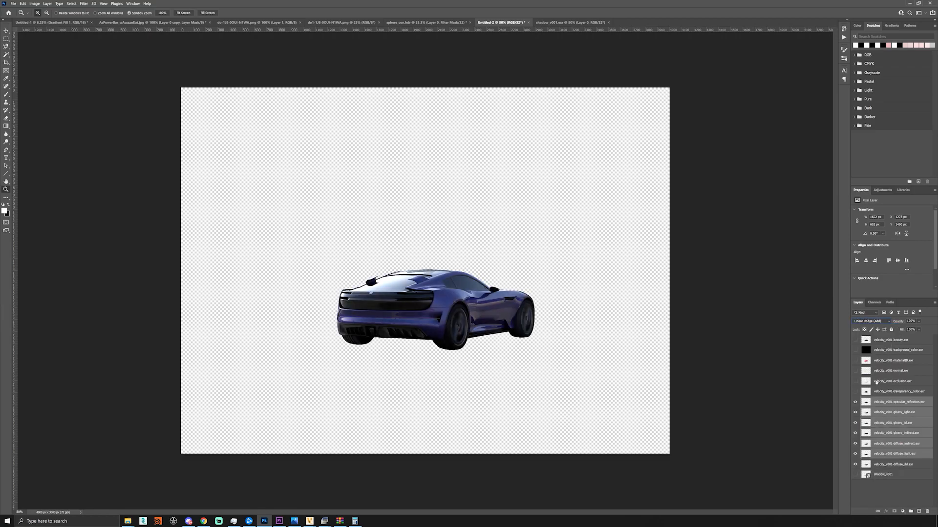
Compare the combined passes with the beauty pass by toggling the beauty layer's visibility.
left_click(855, 340)
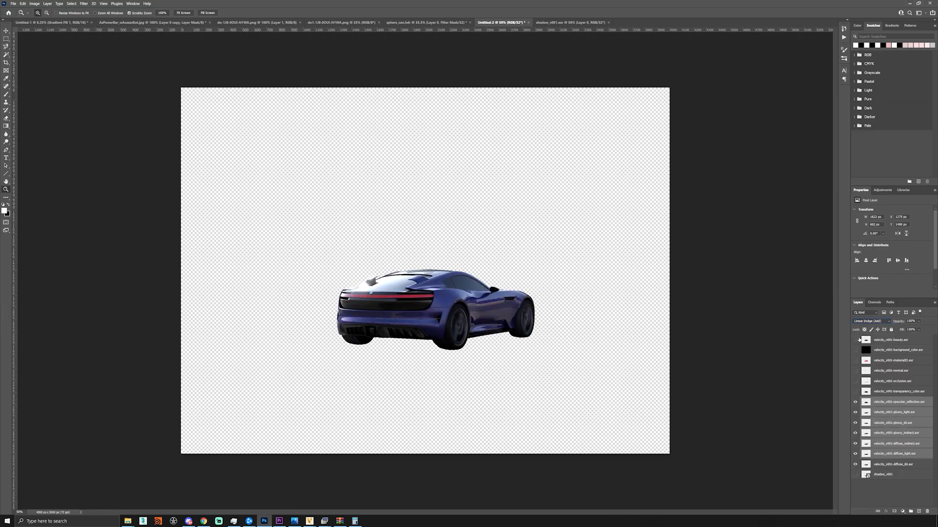
left_click(856, 340)
left_click(856, 339)
left_click(855, 340)
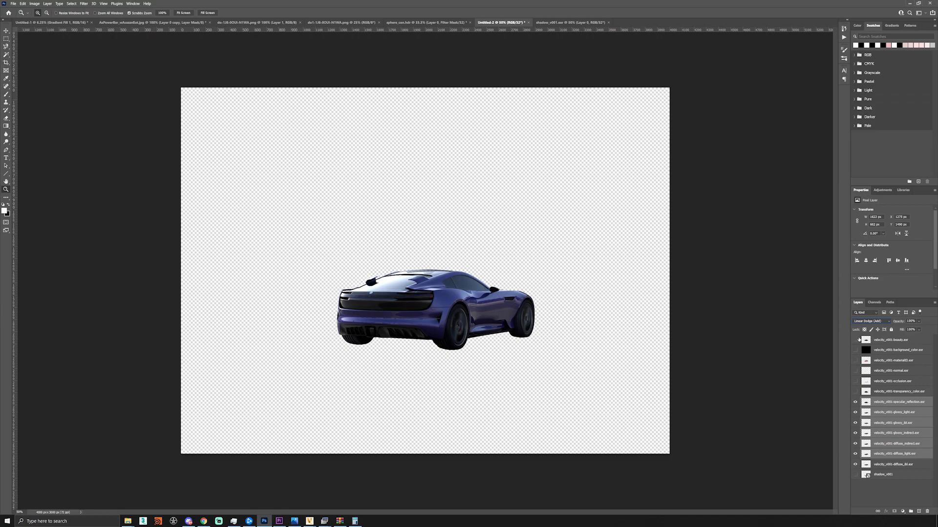
Show the transparency color layer with Linear Dodge (Add) blending, and turn on the shadow_v001 layer.
left_click(888, 391)
left_click(855, 391)
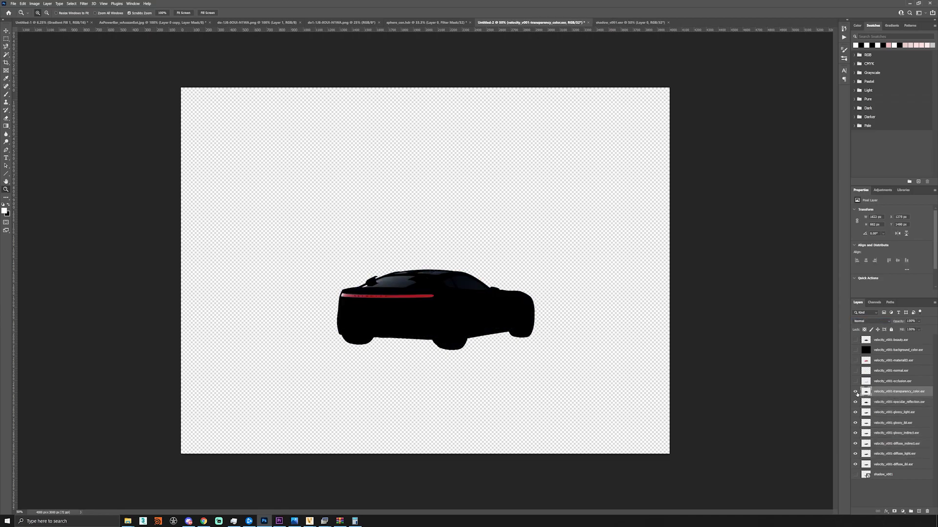
left_click(874, 321)
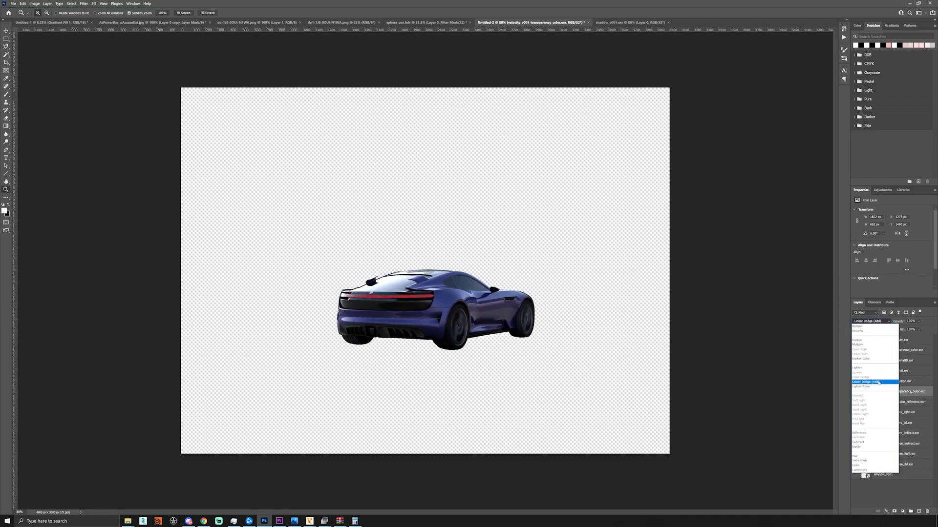
left_click(873, 381)
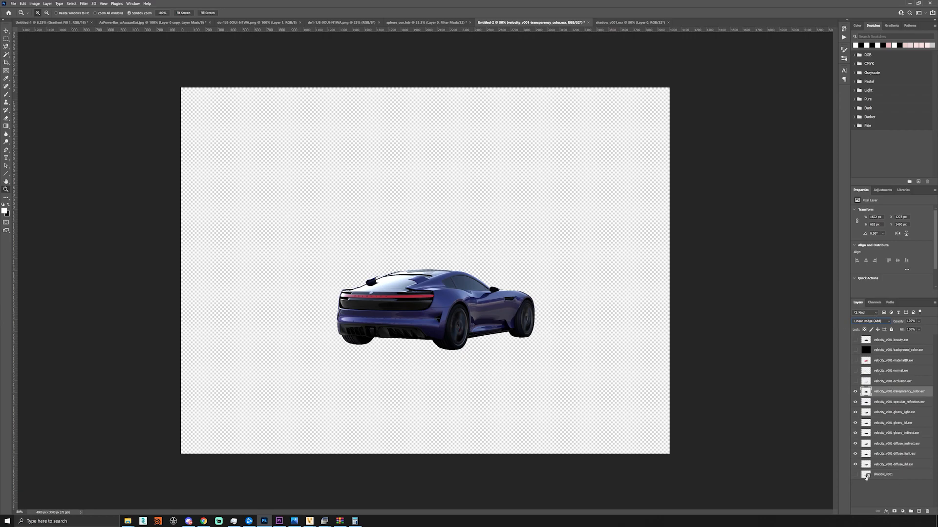
left_click(857, 475)
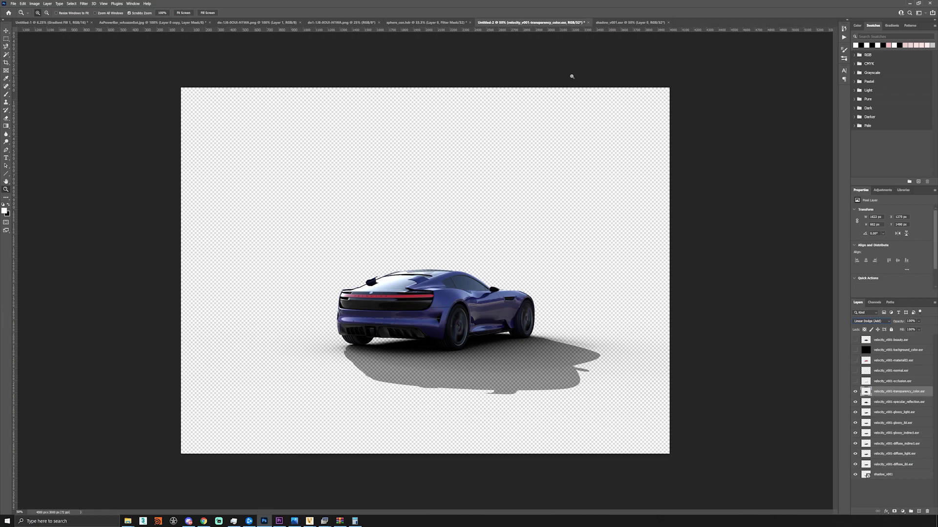
Check the two street photo documents and bring up the full-size background image.
left_click(323, 23)
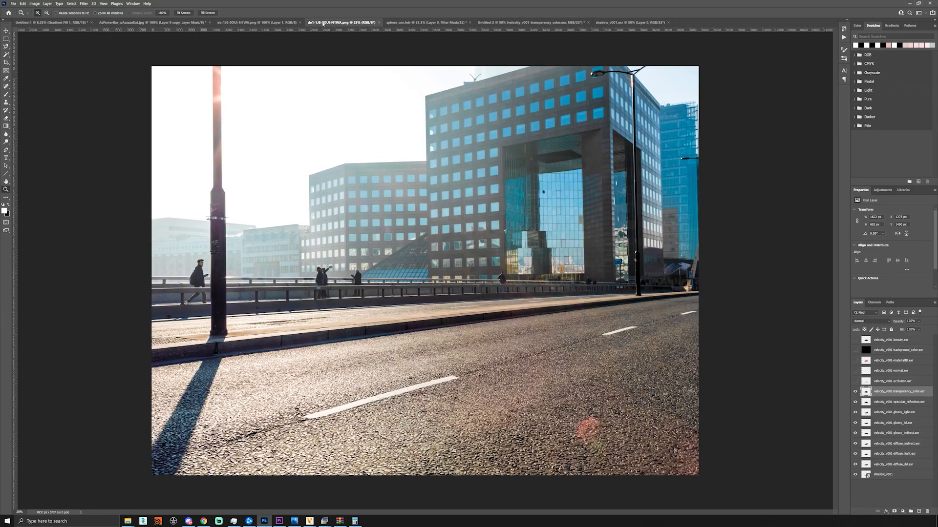
left_click(256, 23)
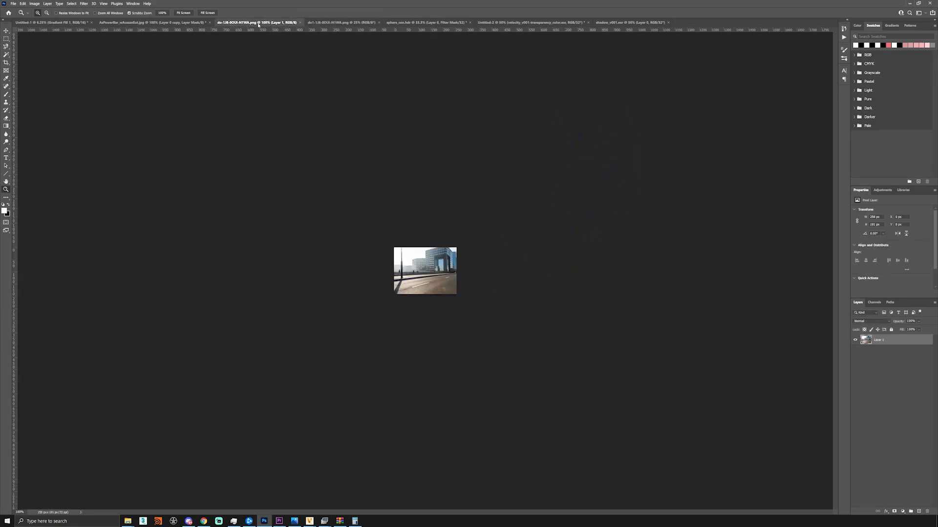
left_click(348, 23)
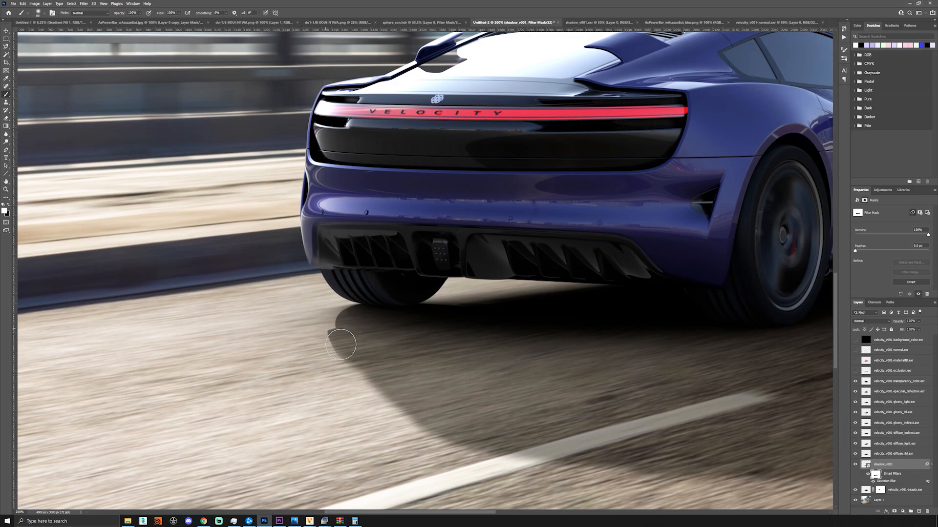
Paint white on the shadow layer's Gaussian Blur filter mask to soften the shadow edge beside the rear left tire.
mouse_move(340, 344)
left_mouse_down()
mouse_move(352, 352)
mouse_move(347, 337)
mouse_move(398, 326)
left_mouse_up()
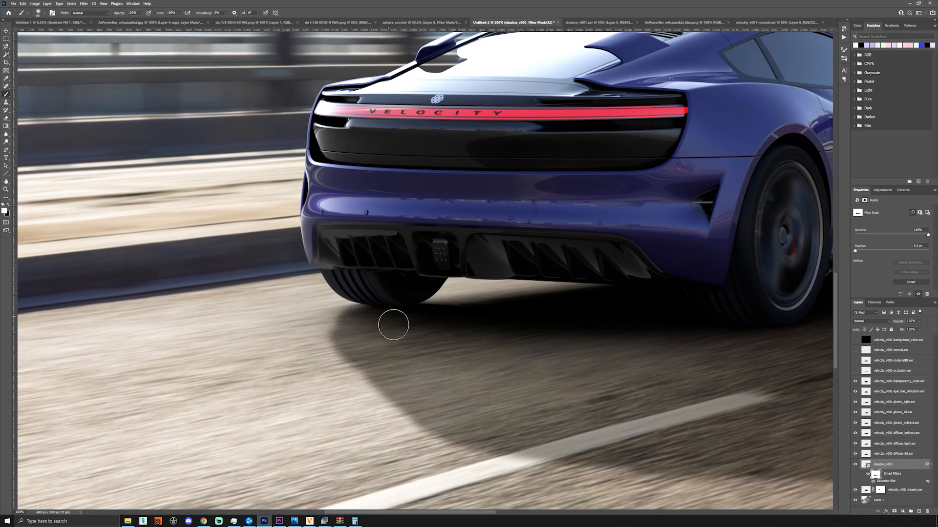
key("bracketleft")
key("bracketleft")
key("bracketleft")
key("x")
key("z")
left_click(183, 13)
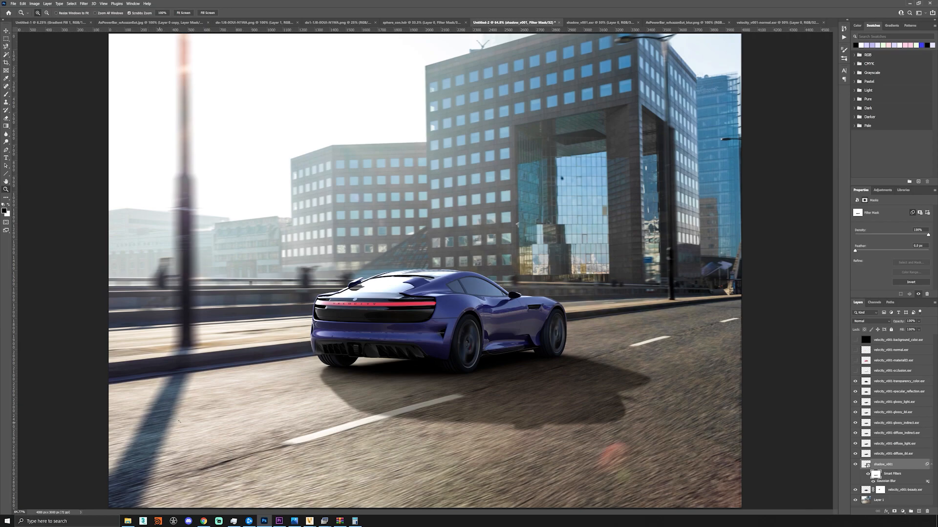
Add a pale blue-violet solid color fill (hue 240, saturation 34, brightness 99) above the shadow layer with Hue blending.
left_click(903, 512)
left_click(896, 408)
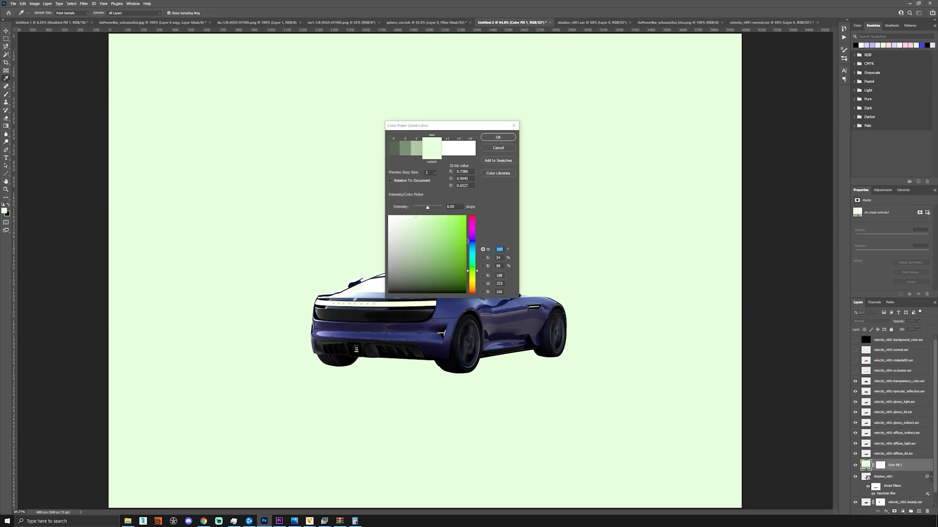
left_click(474, 241)
left_click(473, 241)
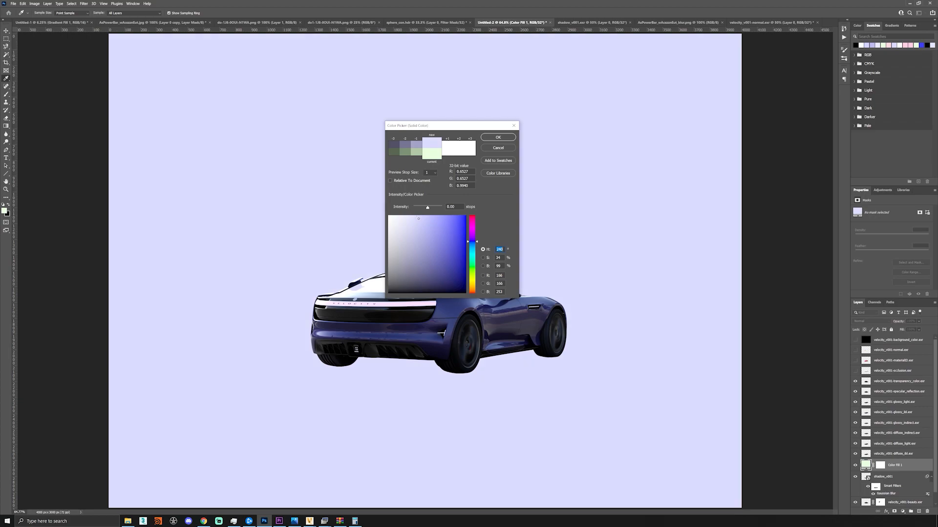
left_click(499, 139)
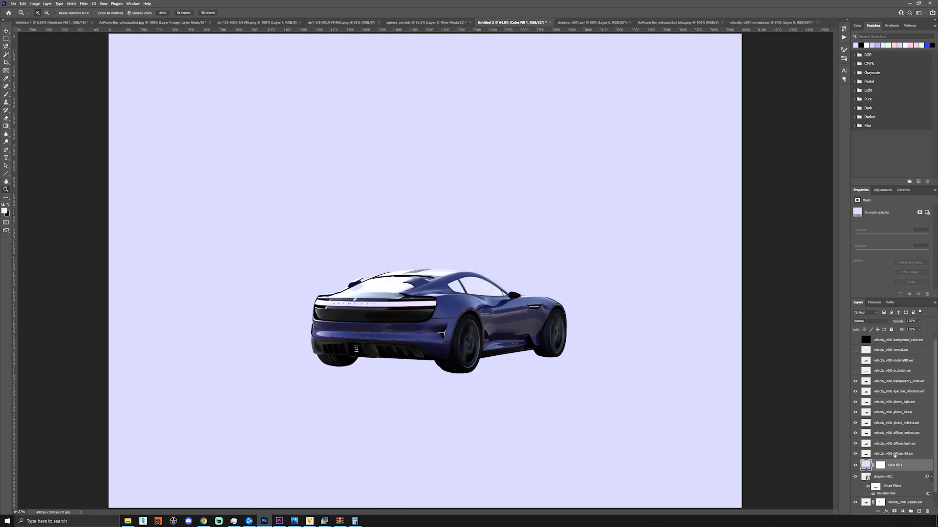
left_click(872, 322)
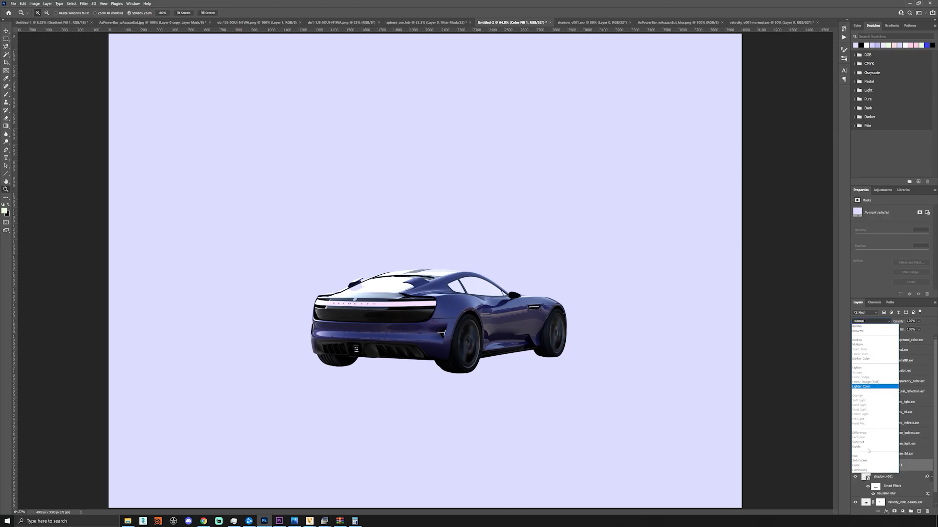
left_click(860, 456)
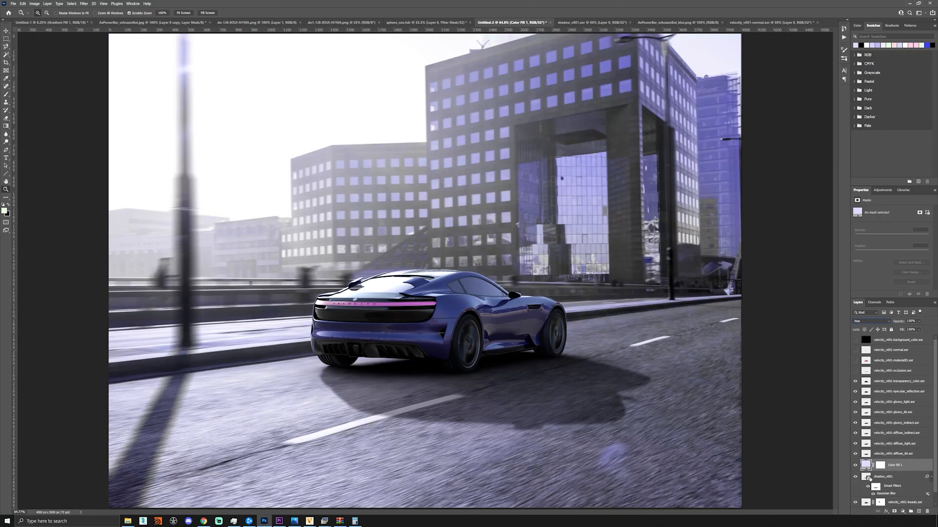
Replace the color fill's mask with one made from the outline of the shadow_v001 layer.
left_click(867, 478, "ctrl")
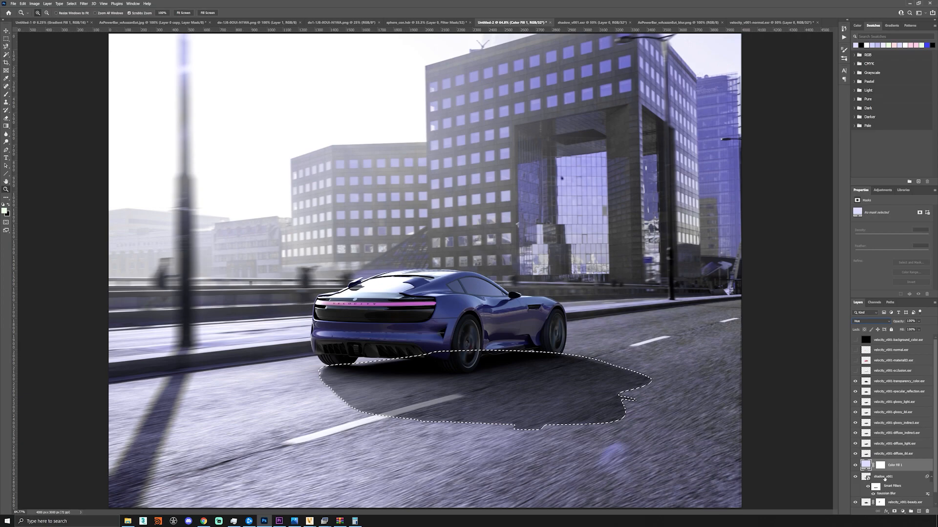
left_click(880, 465)
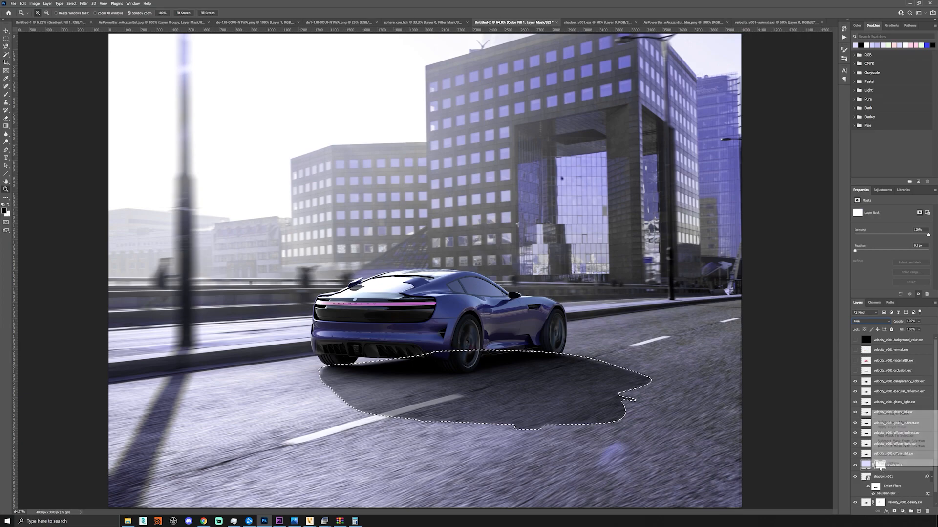
left_click(890, 423)
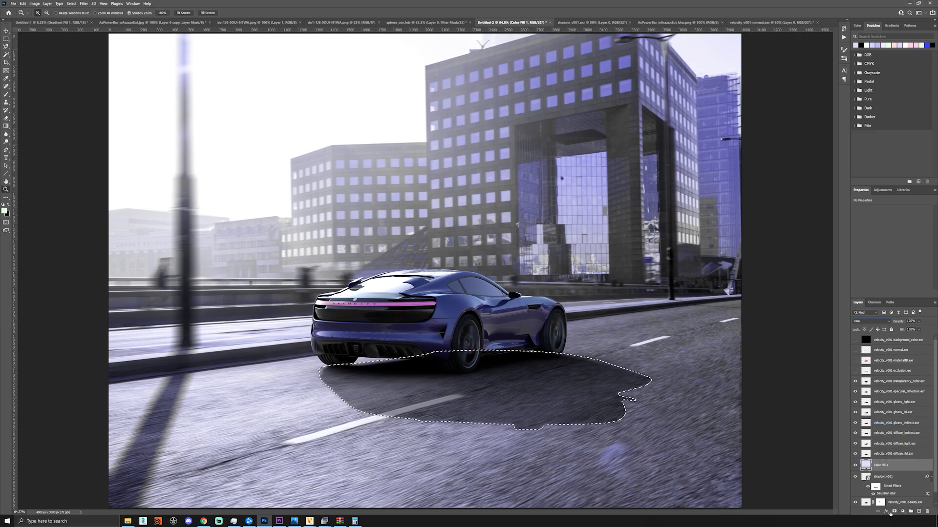
left_click(894, 511)
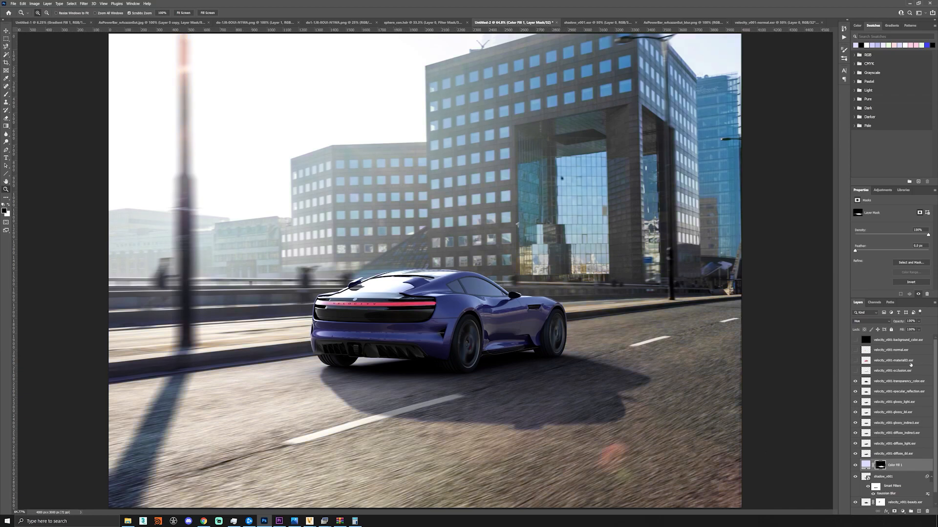
Lower the opacity of the color fill to weaken the blue tint in the car's shadow.
left_click(917, 322)
left_click_drag(914, 330, 915, 331)
left_click_drag(917, 331, 921, 331)
left_click(566, 405, "alt")
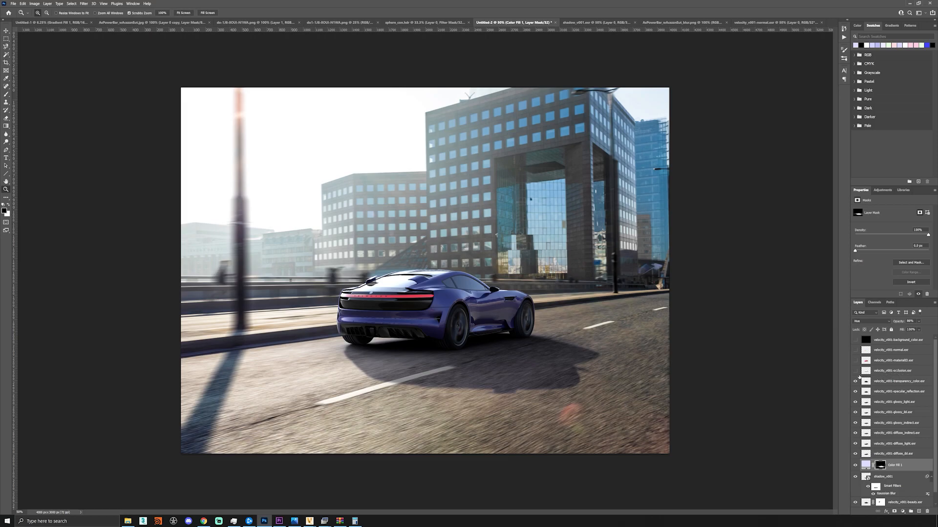
Show the occlusion pass, blend it with Multiply, and lower its opacity to about 20%.
left_click(856, 372)
left_click(892, 371)
left_click(872, 321)
left_click(874, 326)
left_click_drag(919, 324, 934, 330)
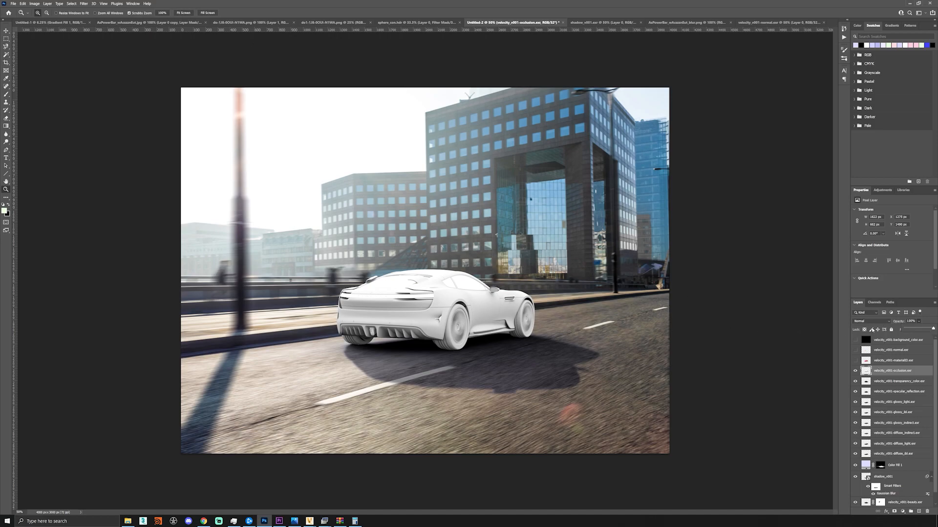
left_click(866, 322)
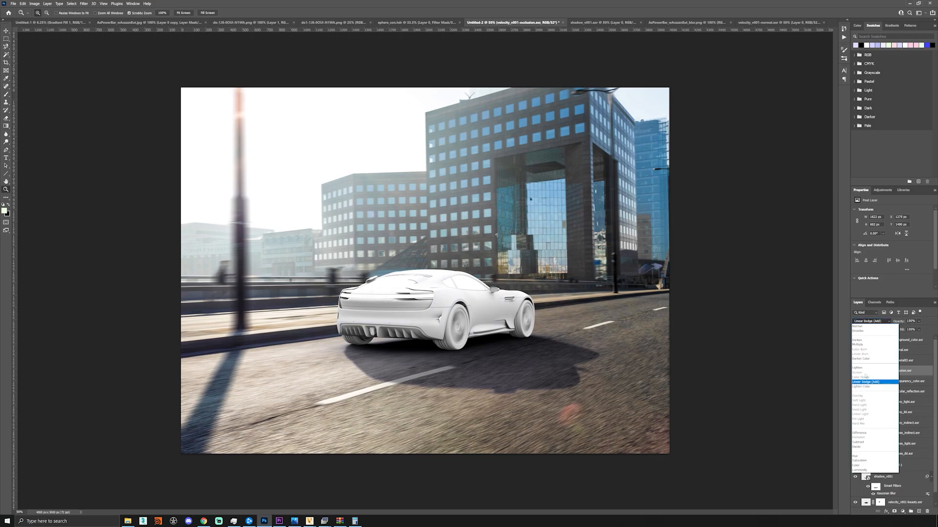
left_click(857, 344)
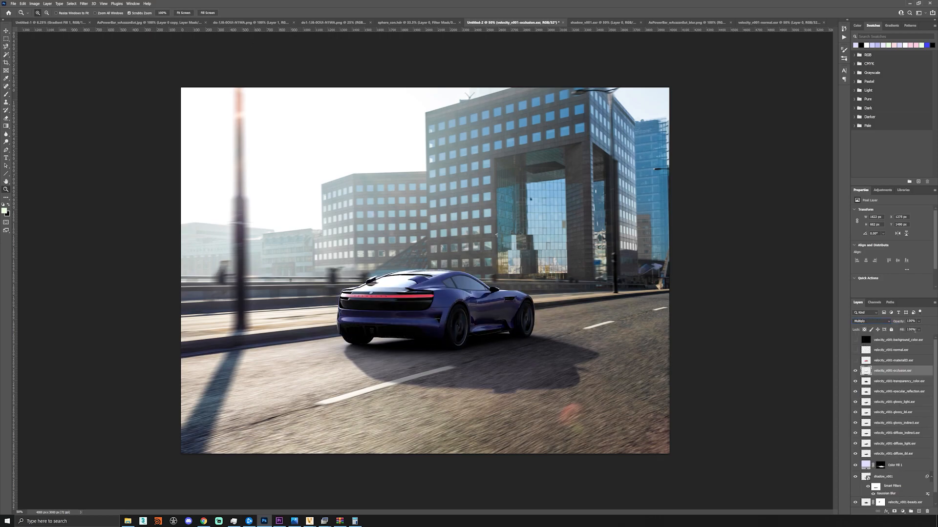
left_click(919, 322)
left_click_drag(926, 329, 903, 330)
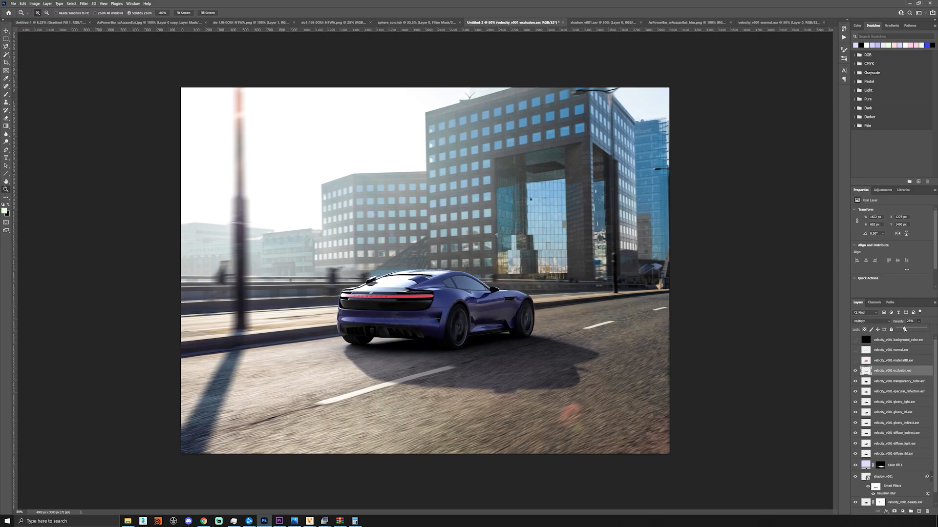
Show the material ID and normal passes, and hide the occlusion pass.
left_click(855, 362)
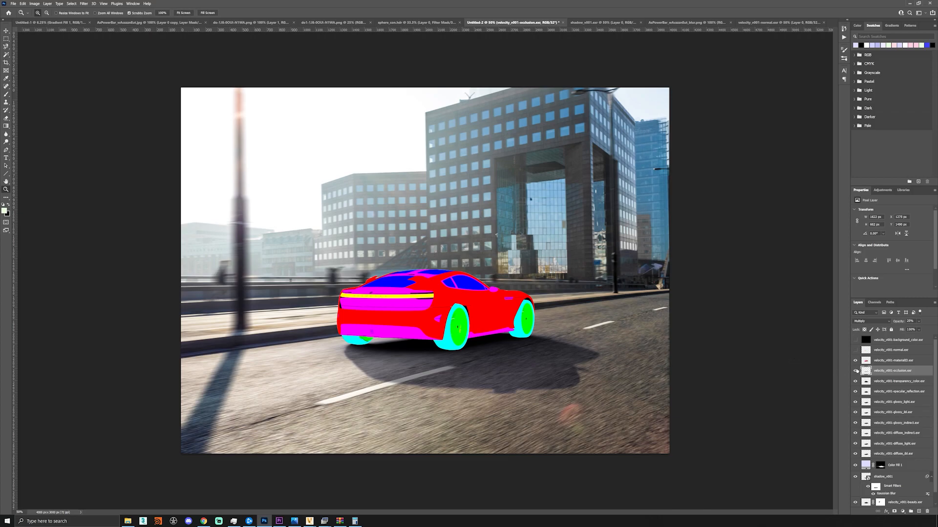
left_click(855, 371)
left_click(855, 350)
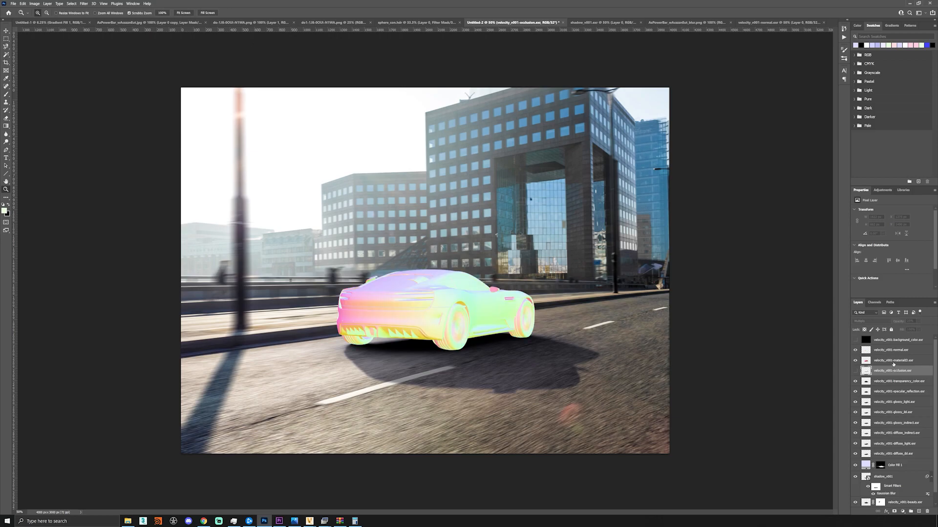
Duplicate all layers from the material ID pass down to the background, and merge the copies into one layer.
left_click(893, 362)
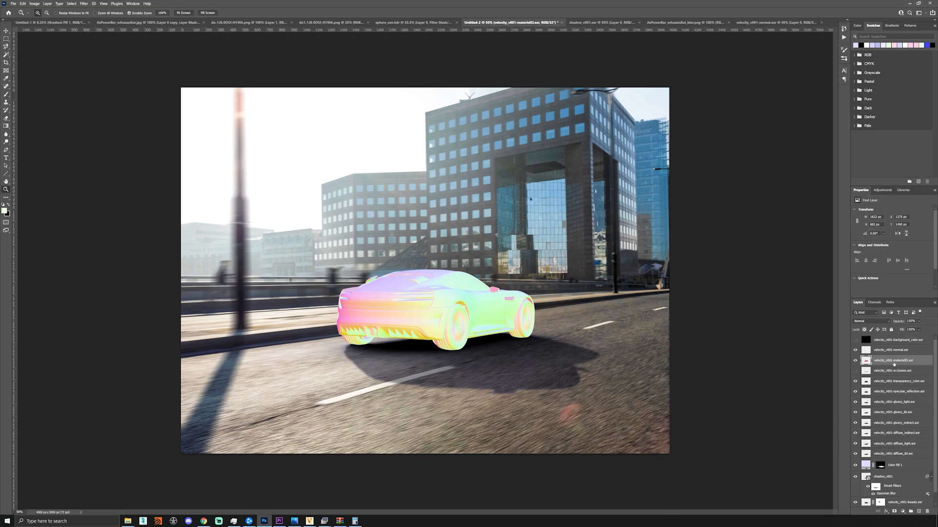
scroll(900, 374, "down", 1)
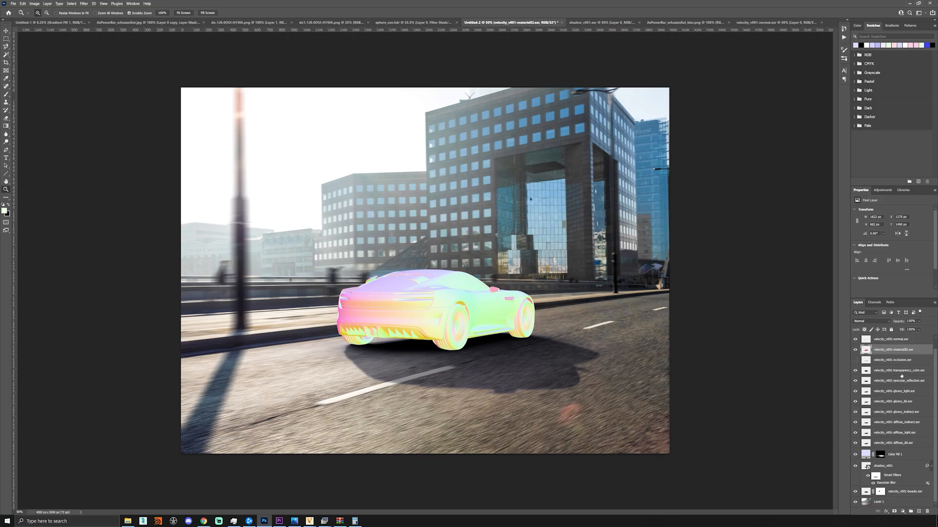
left_click(889, 504, "shift")
left_click_drag(889, 505, 919, 512)
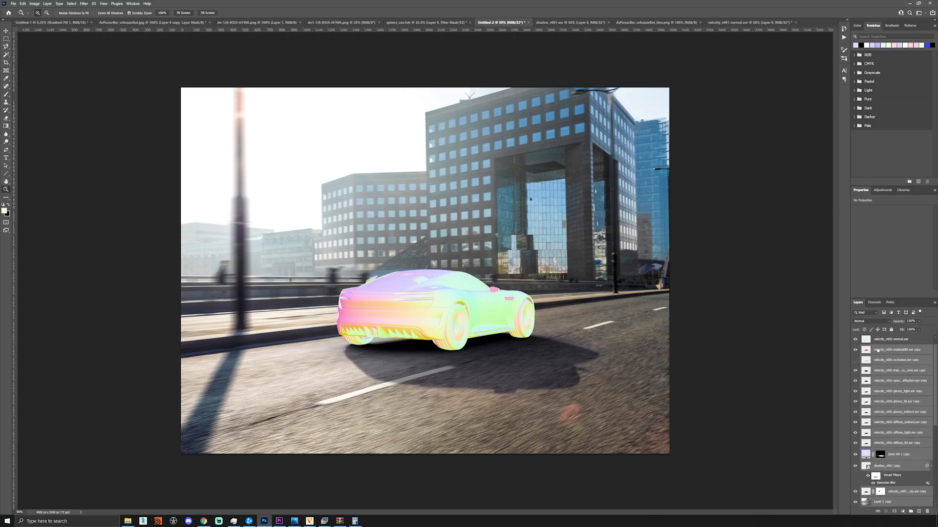
scroll(896, 354, "up", 1)
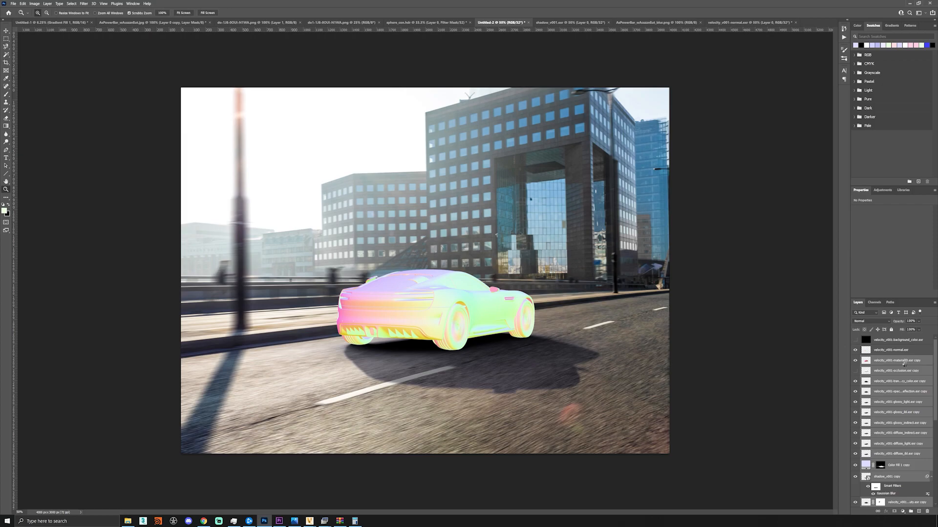
key("ctrl+e")
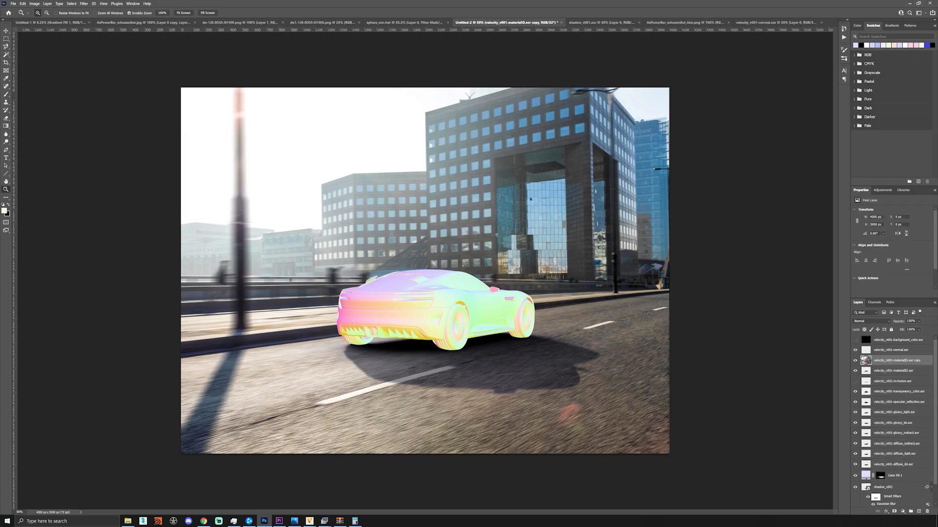
Duplicate the normal pass and the merged copy into a new document.
right_click(887, 355)
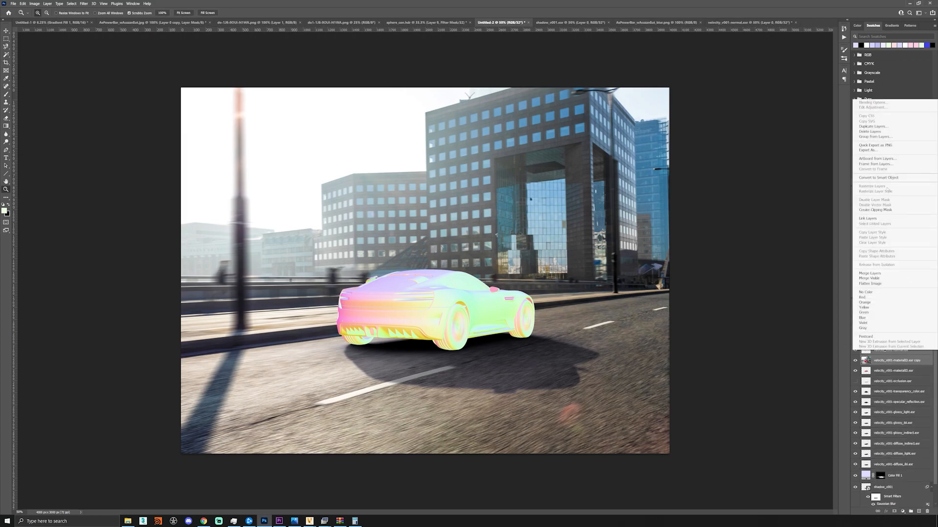
left_click(882, 132)
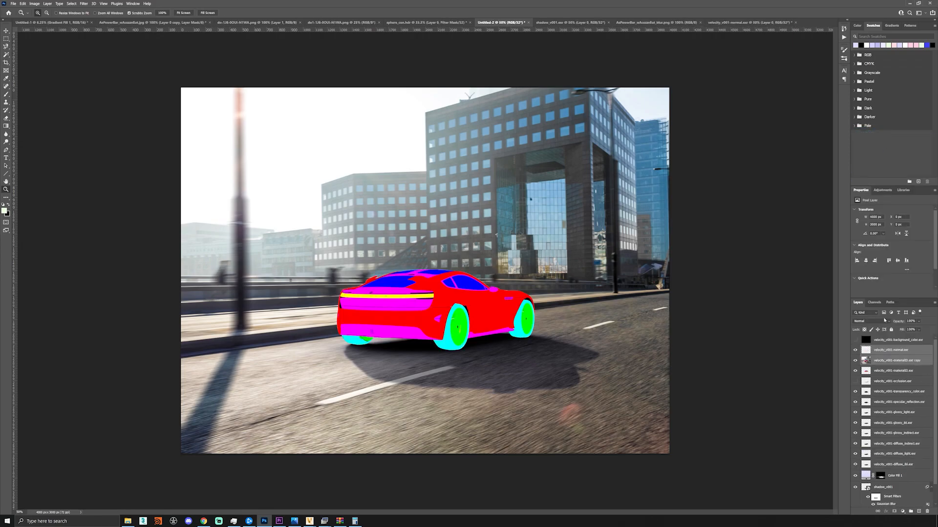
right_click(885, 350)
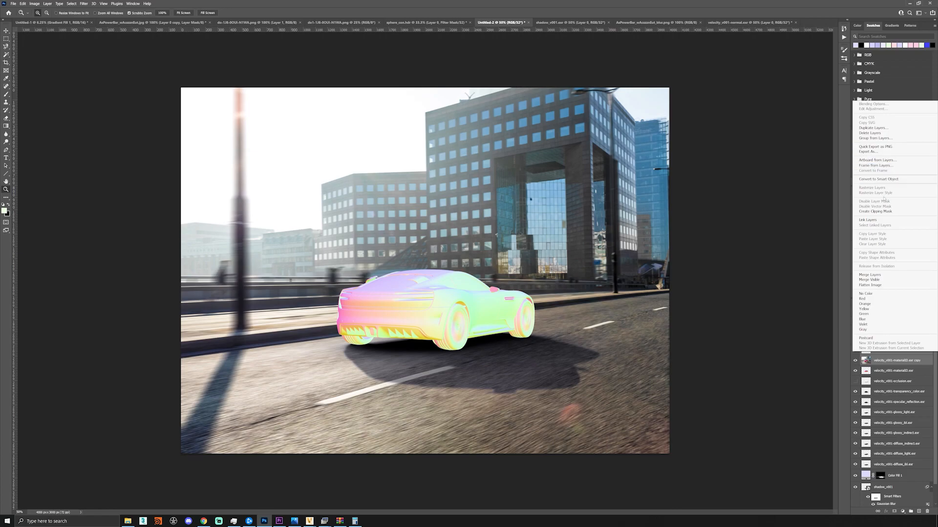
left_click(873, 128)
left_click(465, 178)
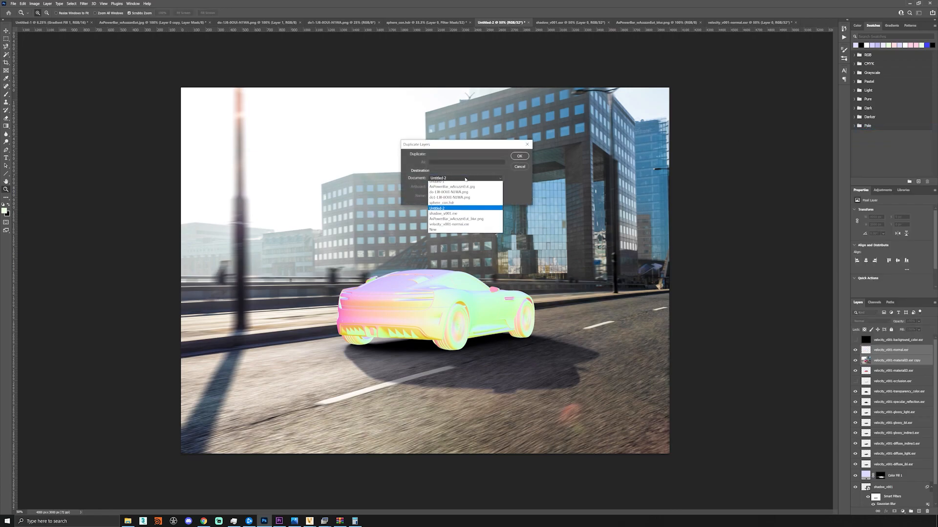
left_click(439, 224)
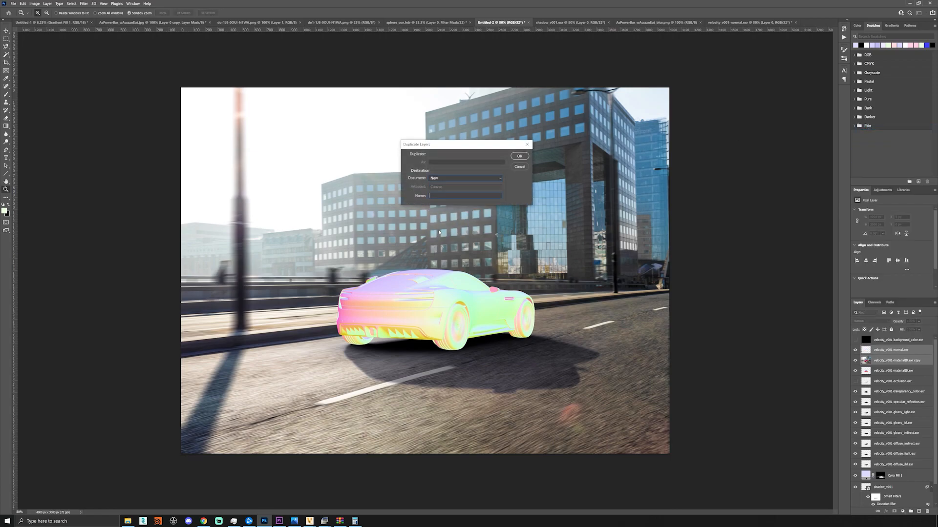
left_click(519, 156)
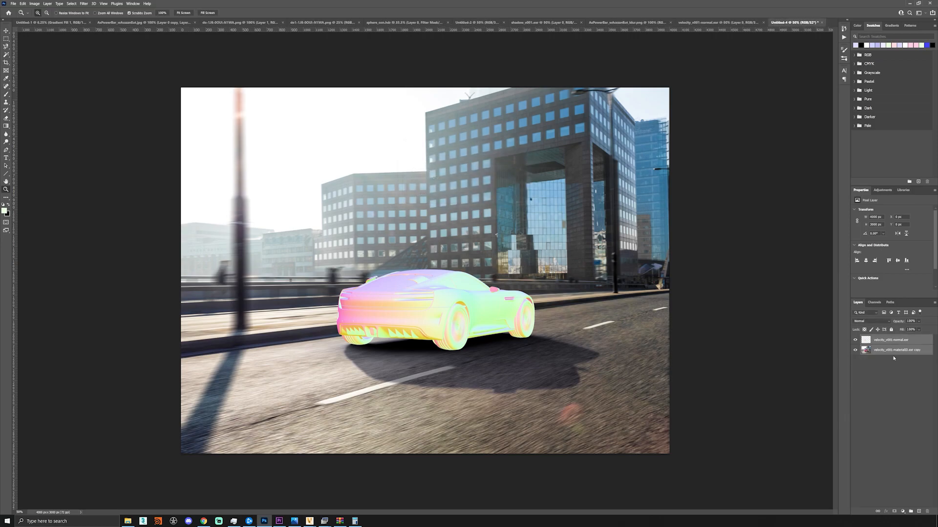
Convert the new document to 16 Bits/Channel while keeping its two layers unmerged.
left_click(892, 356)
left_click(47, 3)
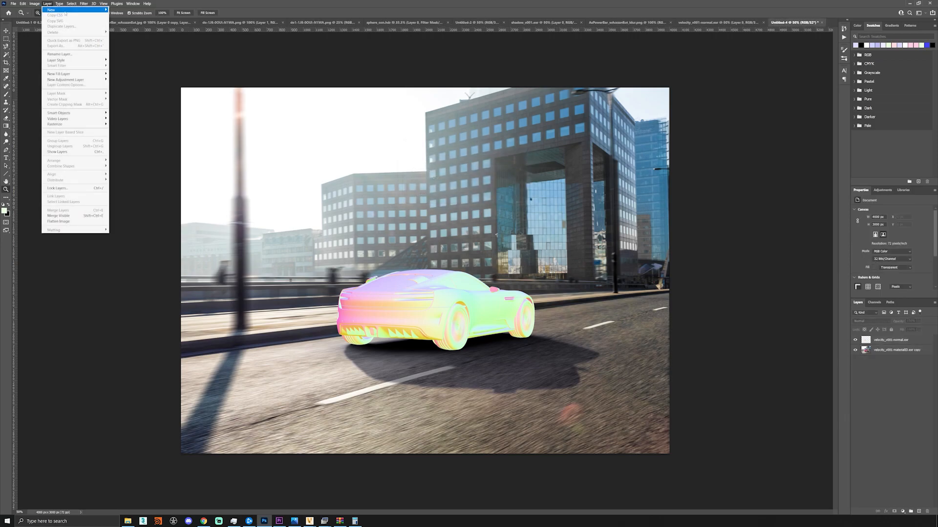
mouse_move(34, 3)
mouse_move(73, 10)
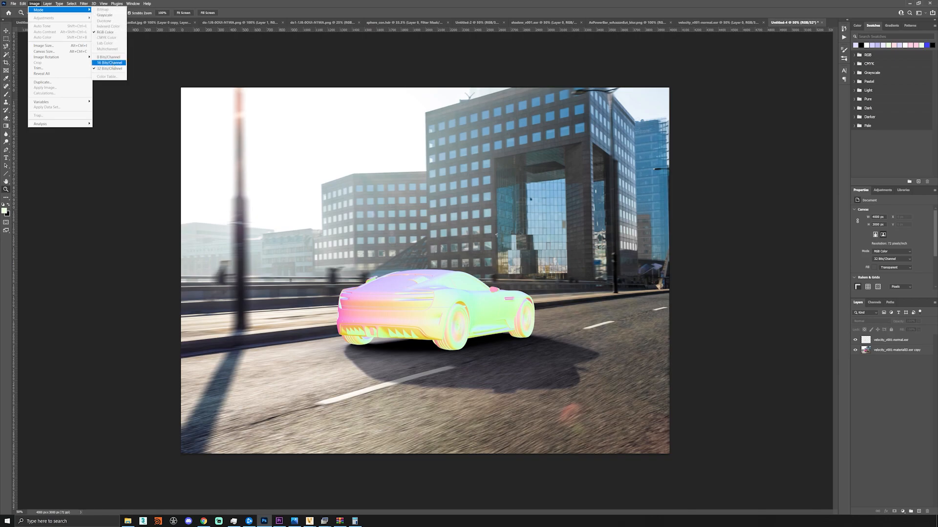
left_click(109, 63)
left_click(437, 188)
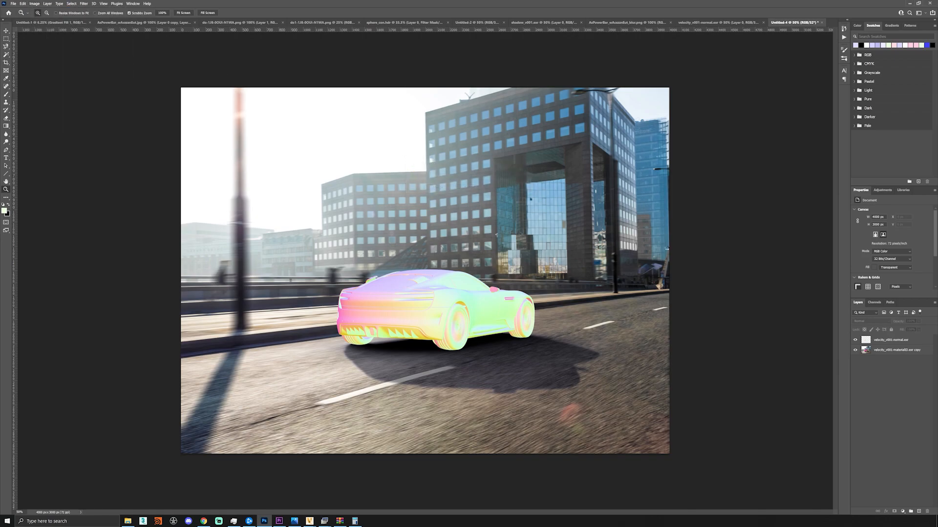
Select the pink areas of the normal pass with Color Range, setting the fuzziness to about 72.
left_click(902, 341)
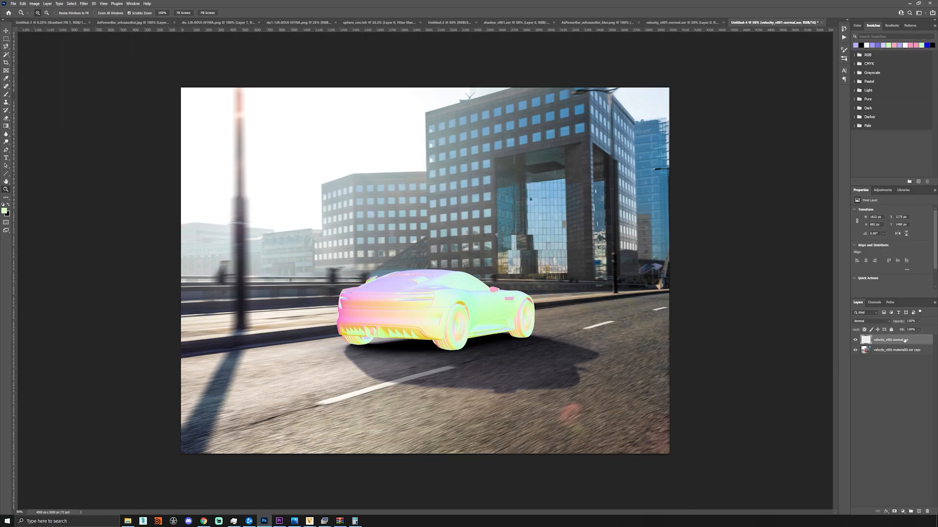
left_click(83, 3)
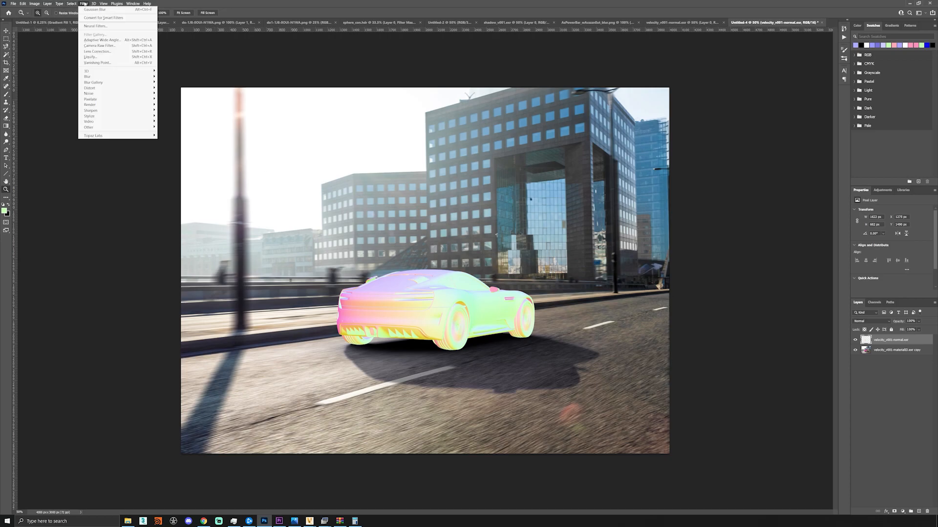
mouse_move(71, 3)
left_click(97, 60)
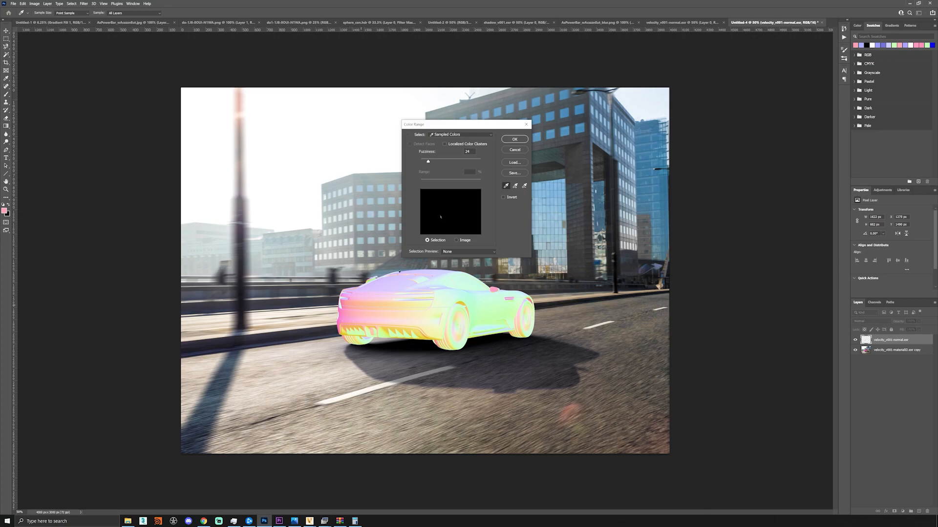
left_click_drag(442, 161, 443, 162)
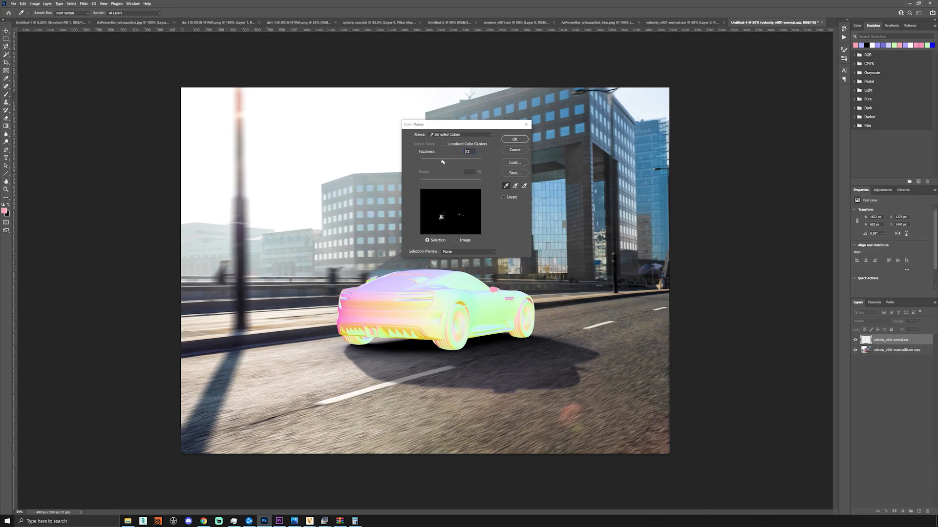
left_click(514, 140)
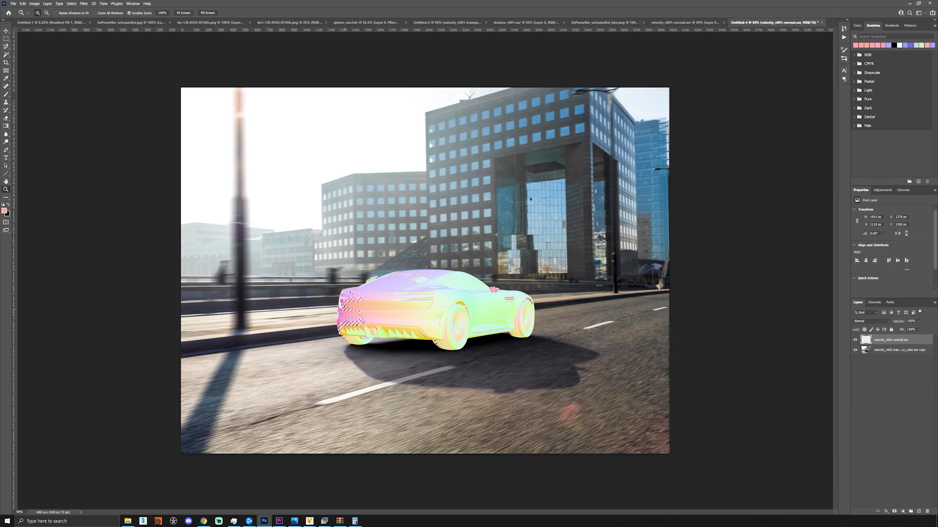
Hide the normal pass and add a Curves adjustment above the merged composite, masked by the current selection.
left_click(855, 340)
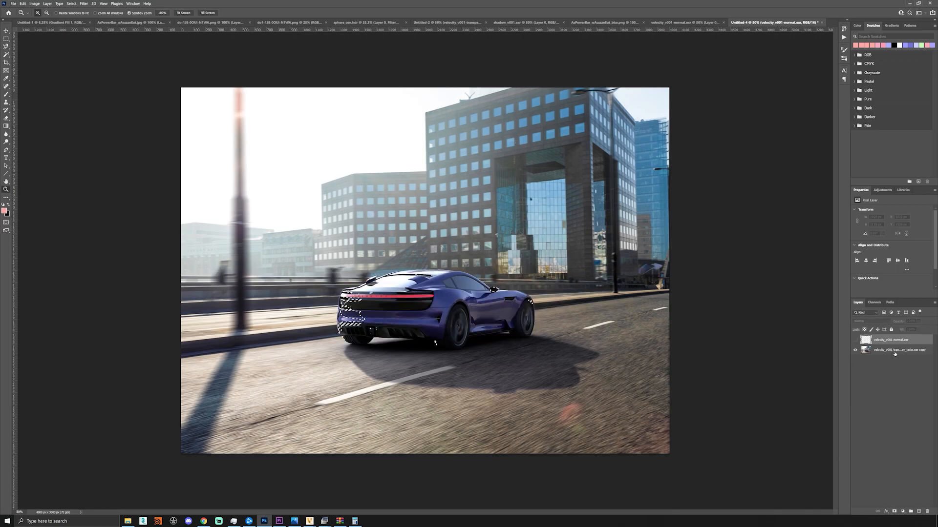
left_click(895, 351)
left_click(903, 511)
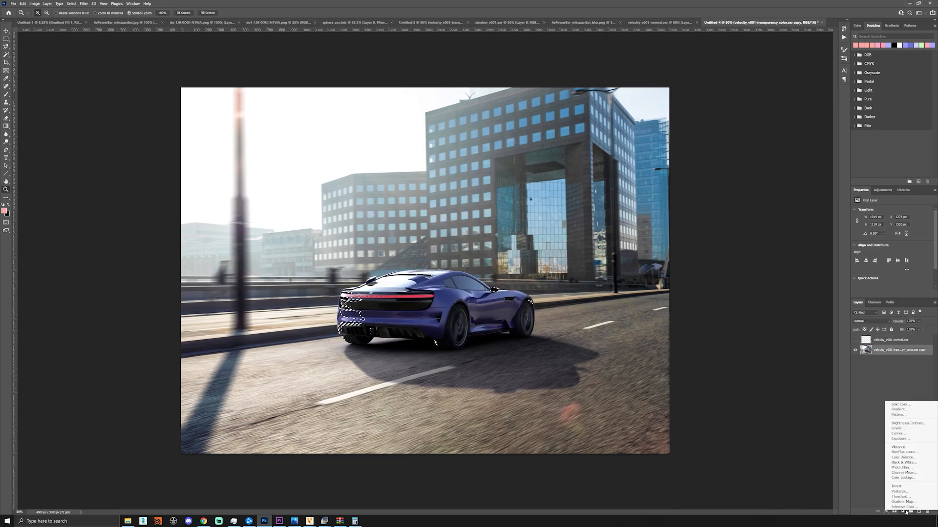
left_click(903, 433)
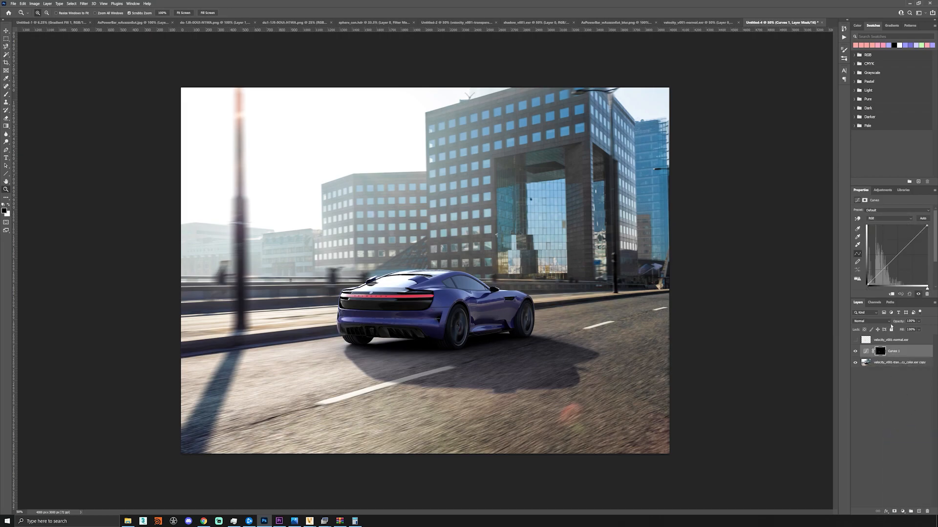
Raise the darker tones of the Curves adjustment to brighten the masked area, and compare it switched off and on.
left_click_drag(879, 270, 879, 259)
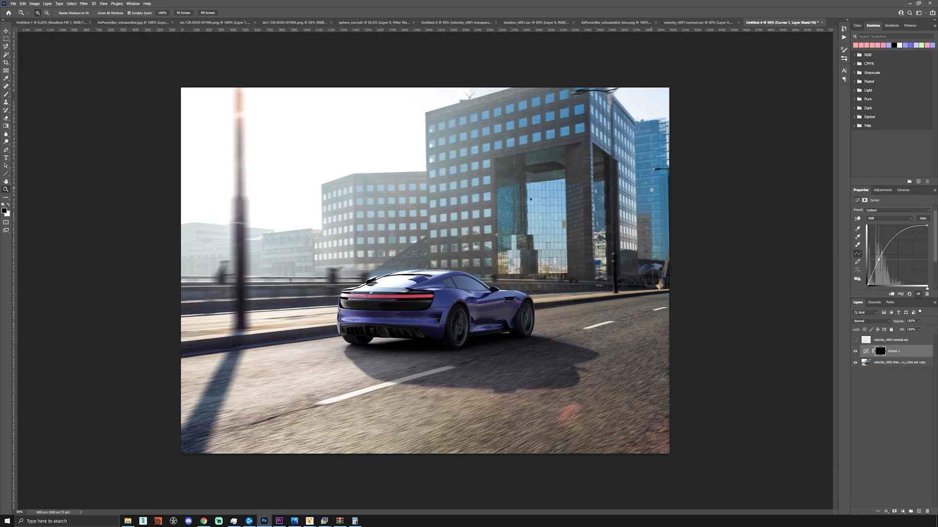
left_click(856, 355)
left_click(856, 355)
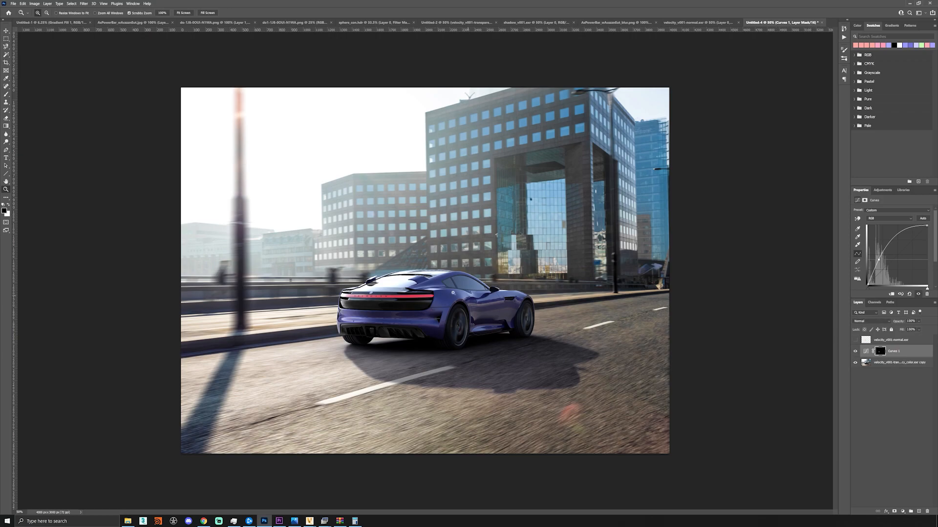